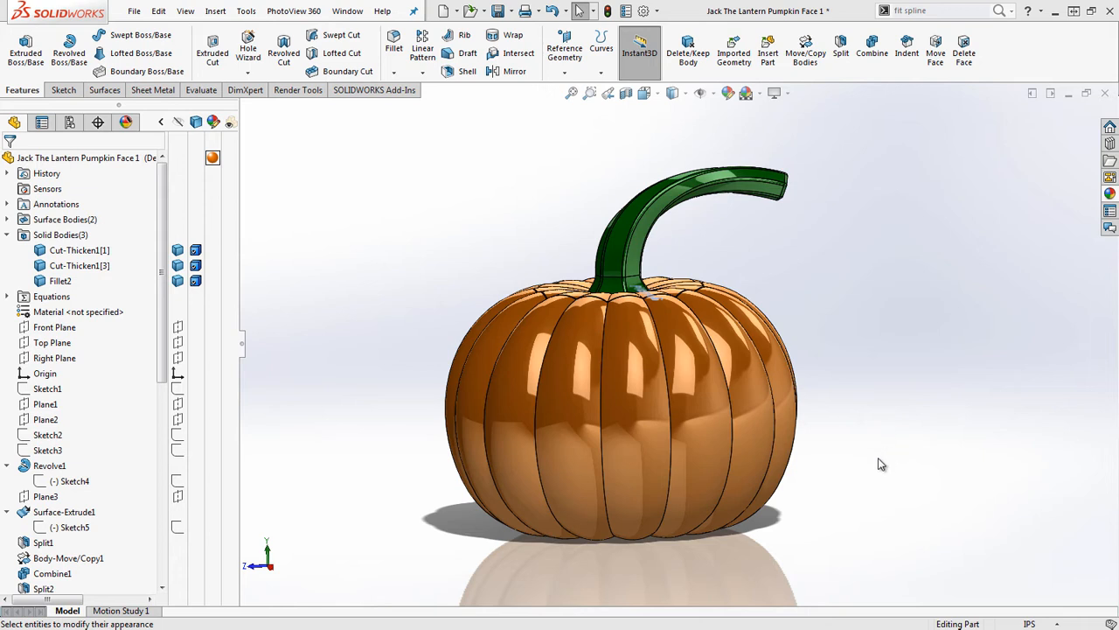
# Step: Hide the green stem and lid body, along with Plane5 in the pumpkin's top opening
pyautogui.scroll(2, 834, 446)
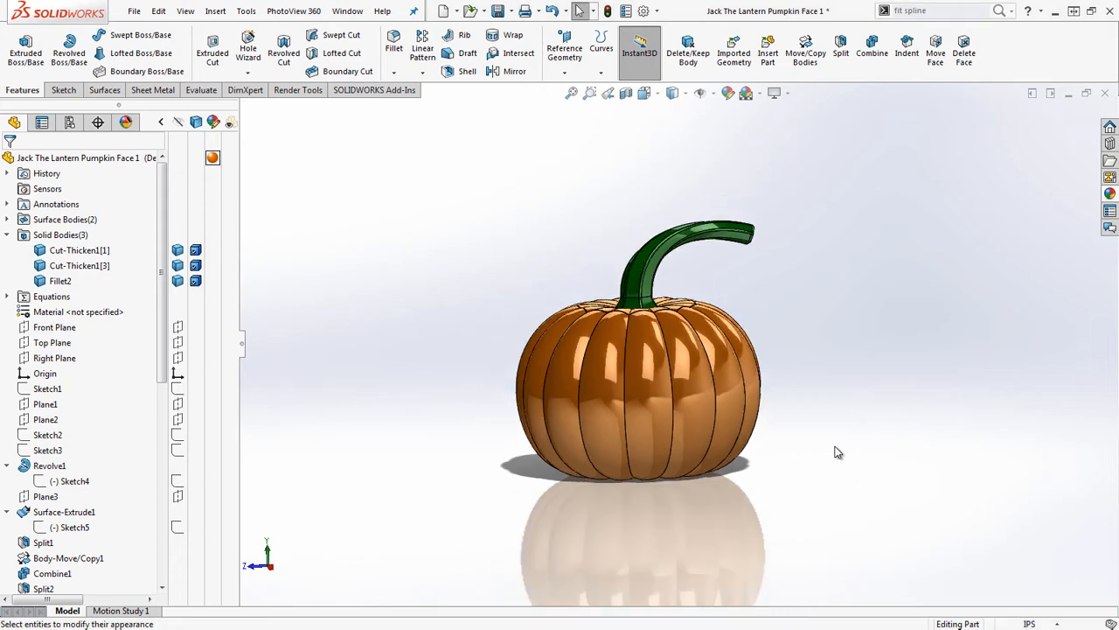
pyautogui.scroll(-2, 756, 357)
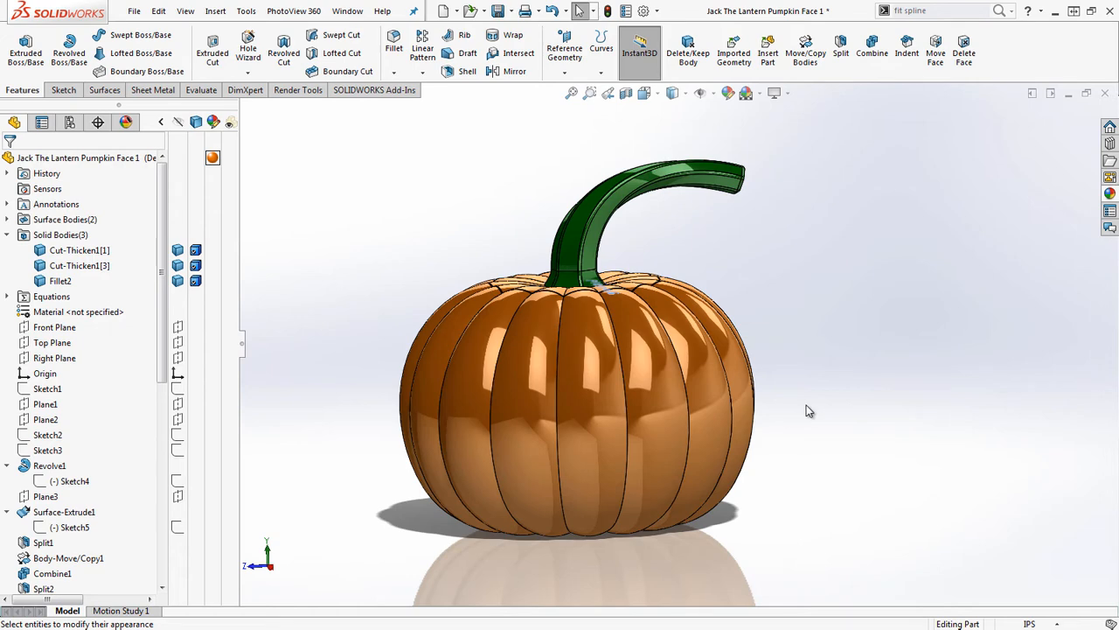
pyautogui.scroll(1, 612, 411)
pyautogui.scroll(-1, 603, 418)
pyautogui.rightClick(592, 227)
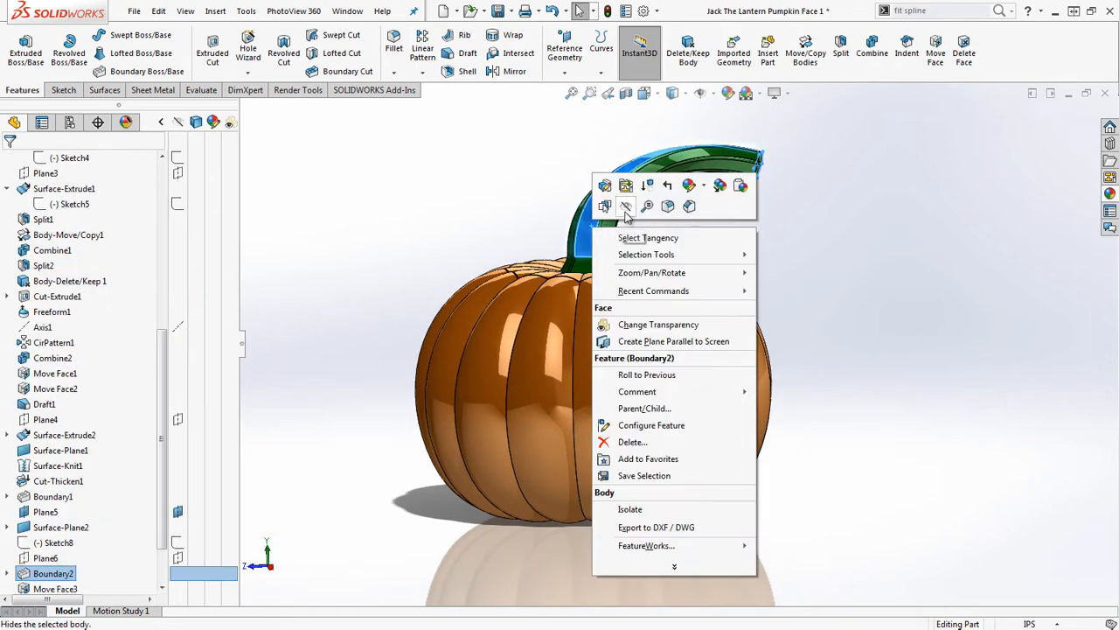
pyautogui.click(626, 206)
pyautogui.moveTo(600, 243); pyautogui.dragTo(611, 308, button='middle')
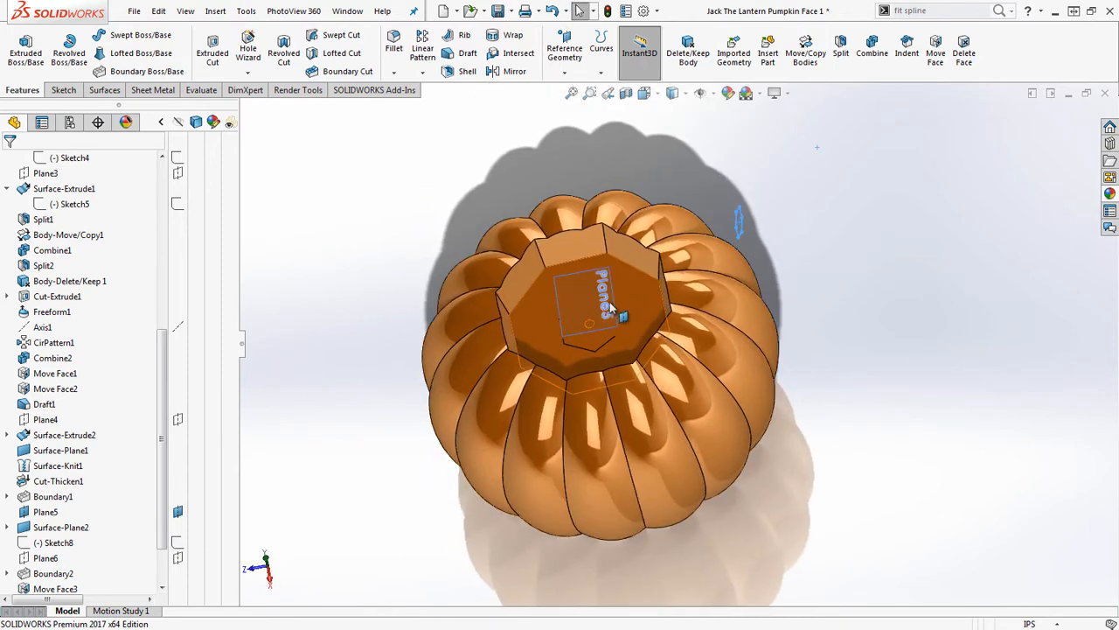
pyautogui.rightClick(610, 308)
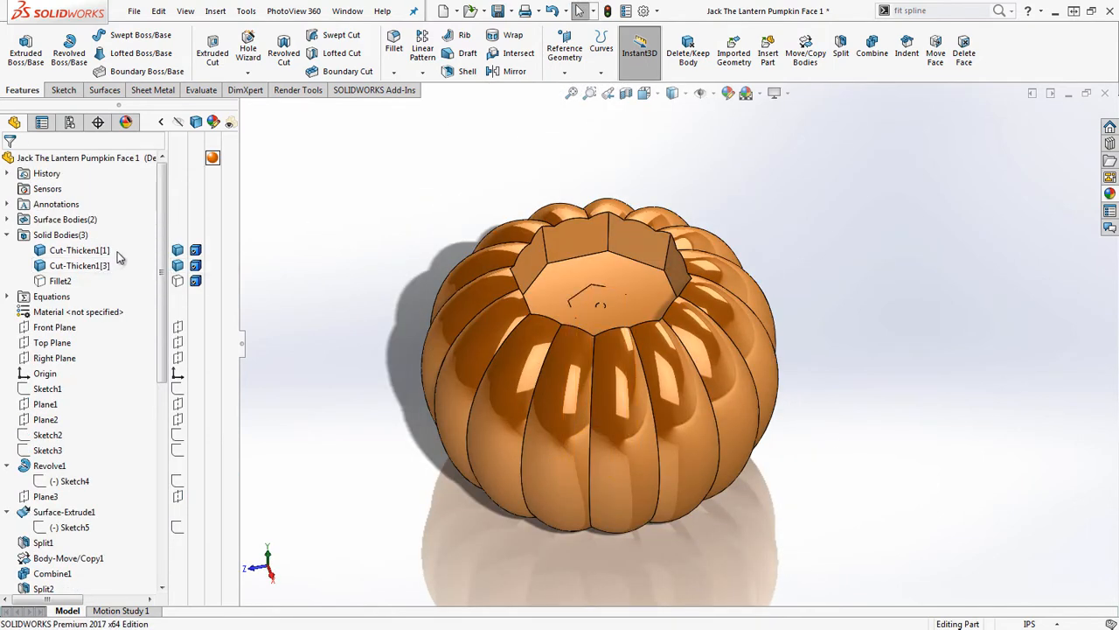
# Step: Combine the solid bodies Cut-Thicken1[1] and Cut-Thicken1[3] with the Add operation
pyautogui.moveTo(39, 270); pyautogui.dragTo(35, 281)
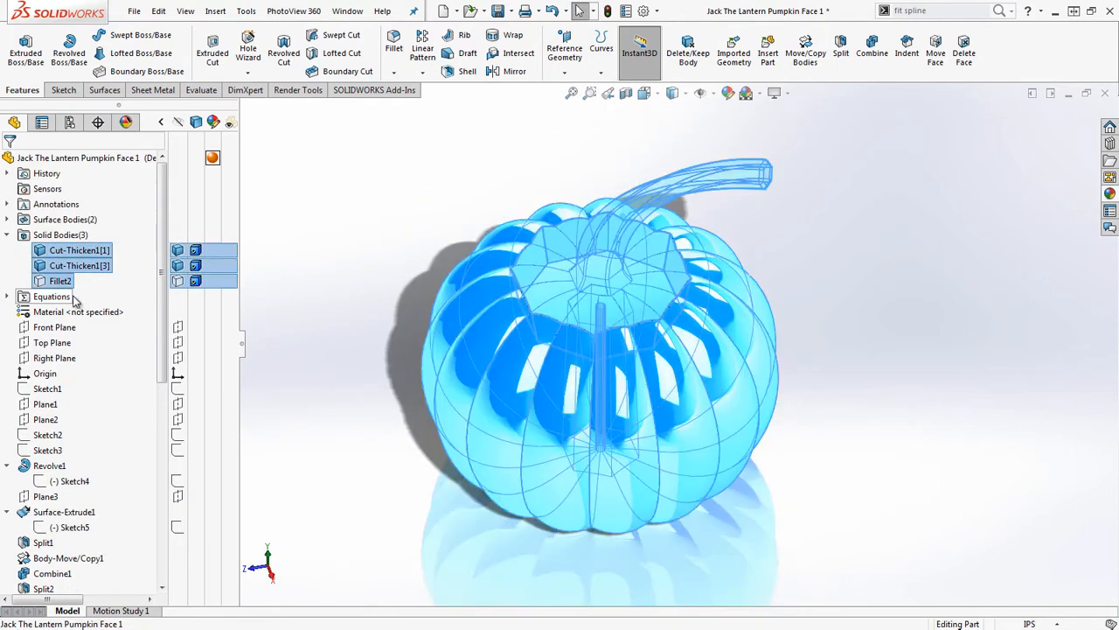
pyautogui.click(306, 212)
pyautogui.moveTo(116, 248); pyautogui.dragTo(86, 262)
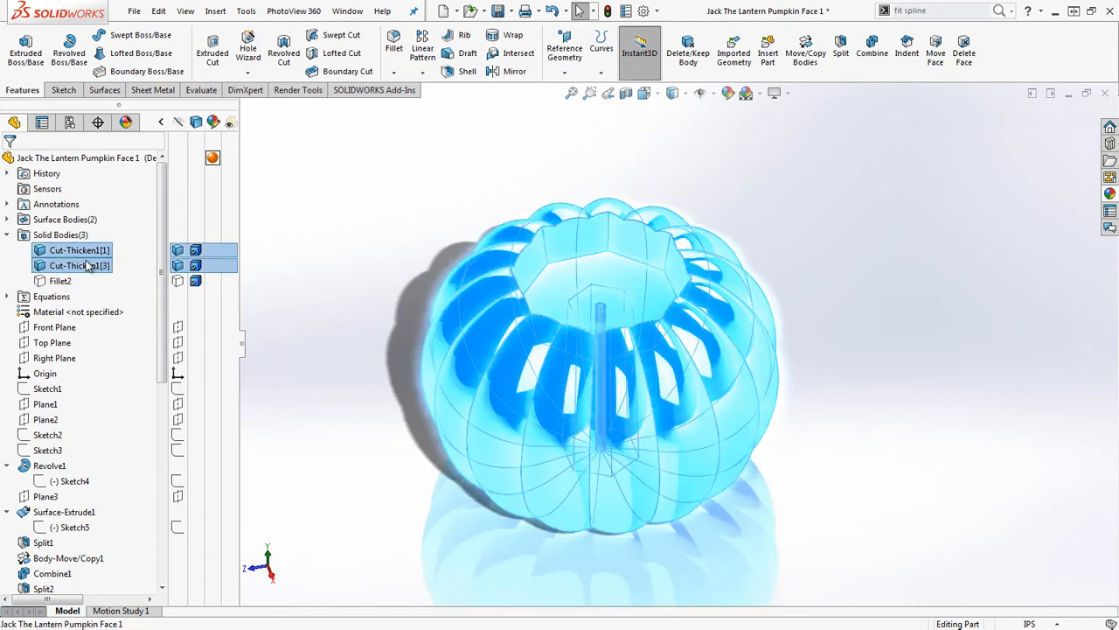
pyautogui.rightClick(90, 252)
pyautogui.click(128, 346)
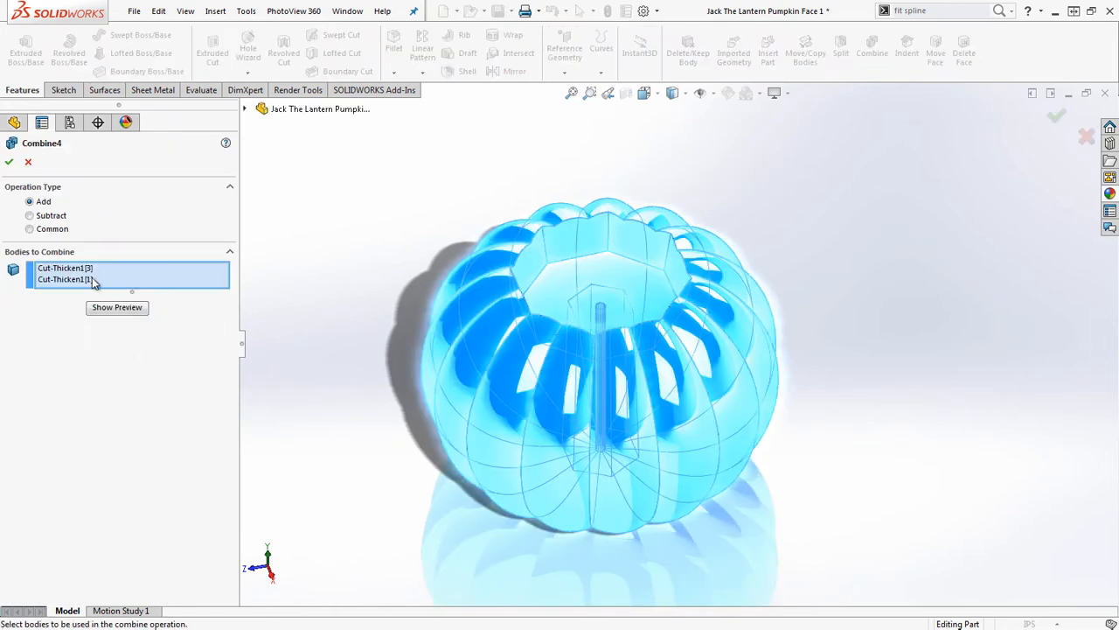
pyautogui.click(9, 162)
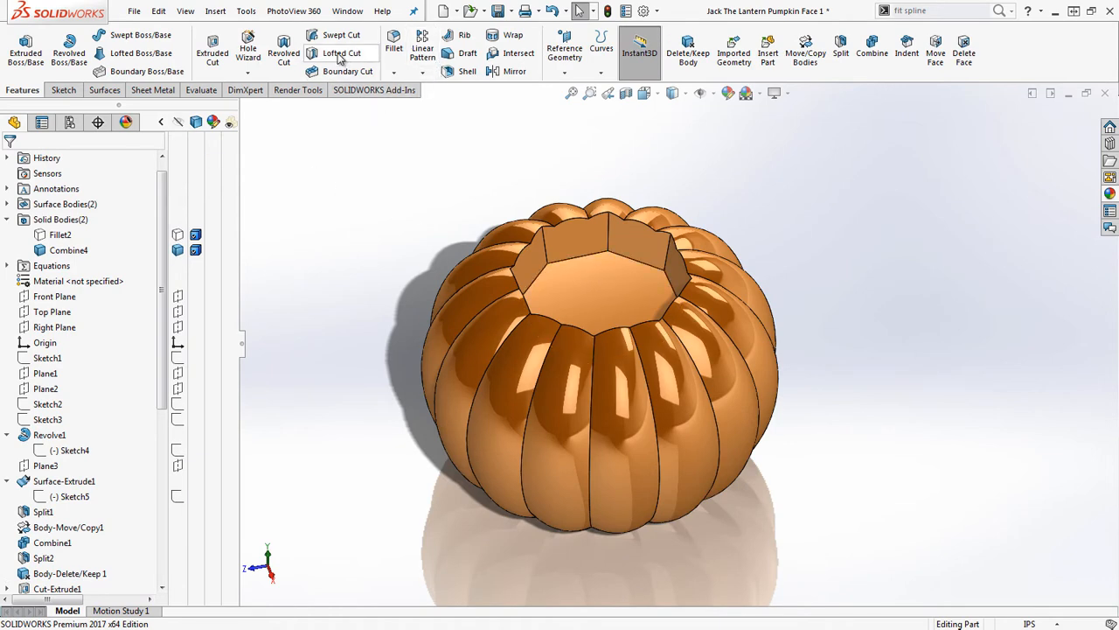
# Step: Shell the combined pumpkin body with a 0.10 in wall, removing the floor face of the top opening
pyautogui.click(462, 71)
pyautogui.click(618, 253)
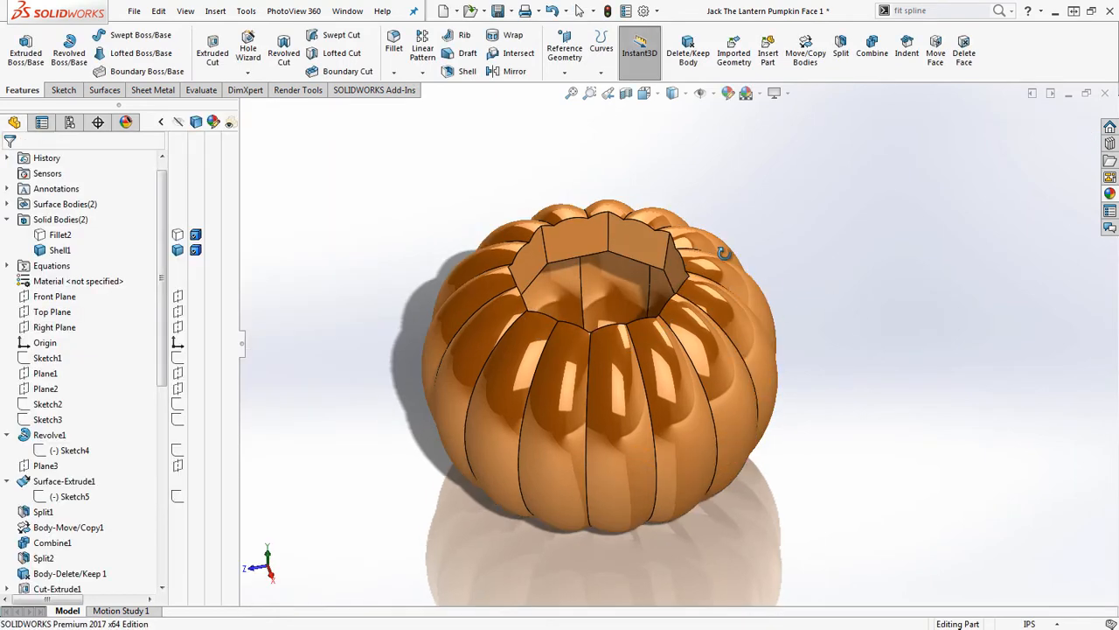
# Step: Examine the shelled pumpkin's wall in a temporary section view on the Front Plane
pyautogui.click(626, 93)
pyautogui.moveTo(783, 335); pyautogui.dragTo(739, 323, button='middle')
pyautogui.scroll(-4, 685, 226)
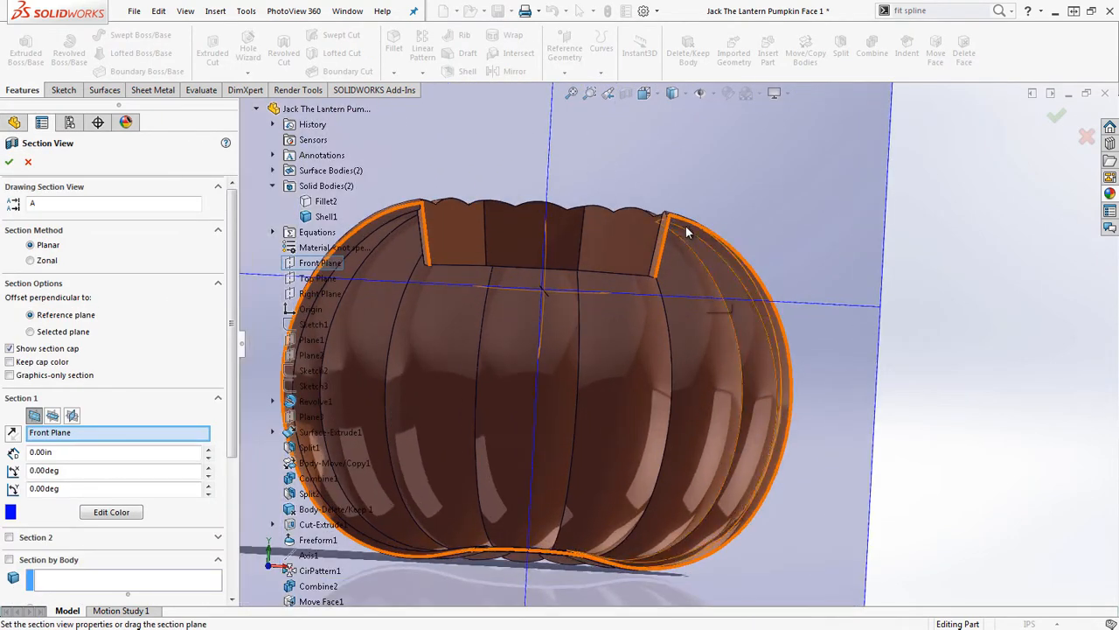
pyautogui.moveTo(675, 263); pyautogui.dragTo(672, 303, button='middle')
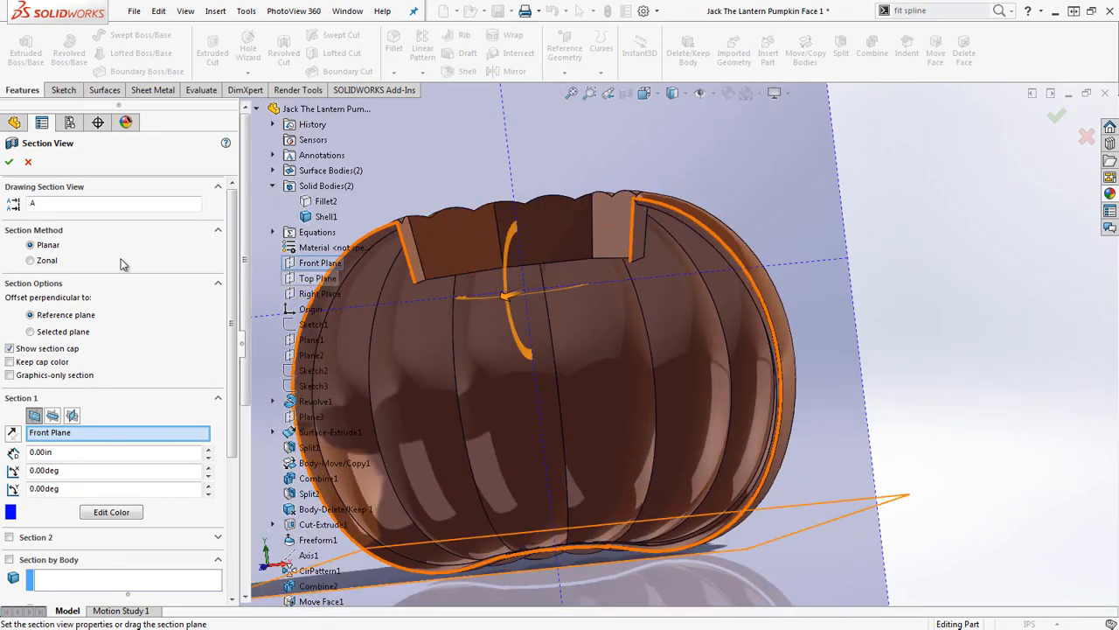
pyautogui.click(28, 165)
# Step: Edit the pumpkin's shell feature and set its wall thickness to 1 in
pyautogui.scroll(-10, 53, 560)
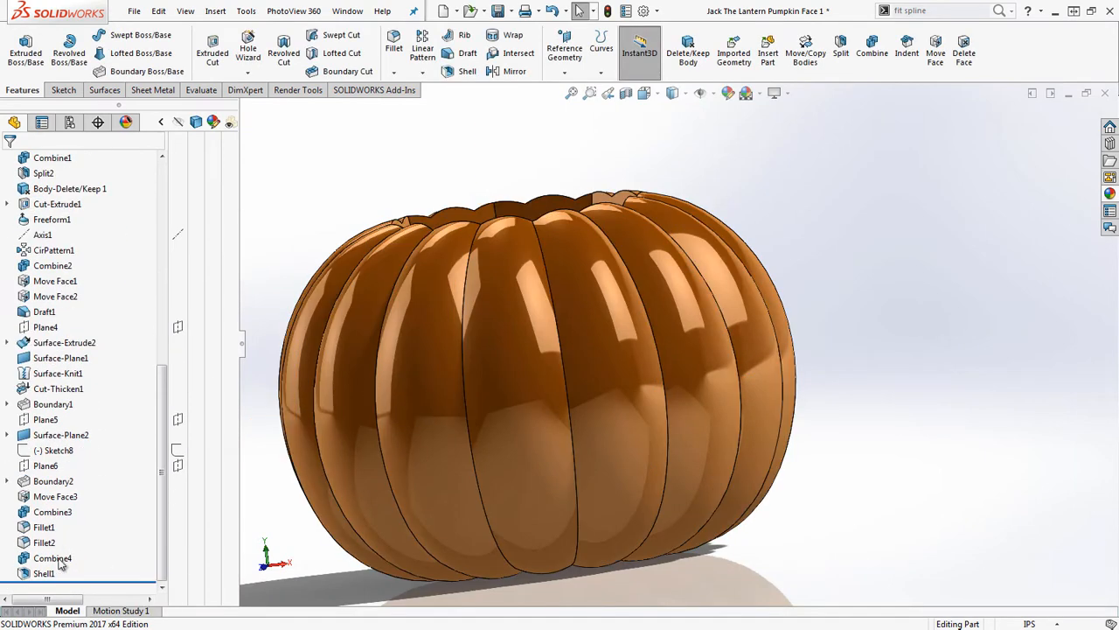
pyautogui.rightClick(41, 575)
pyautogui.click(68, 291)
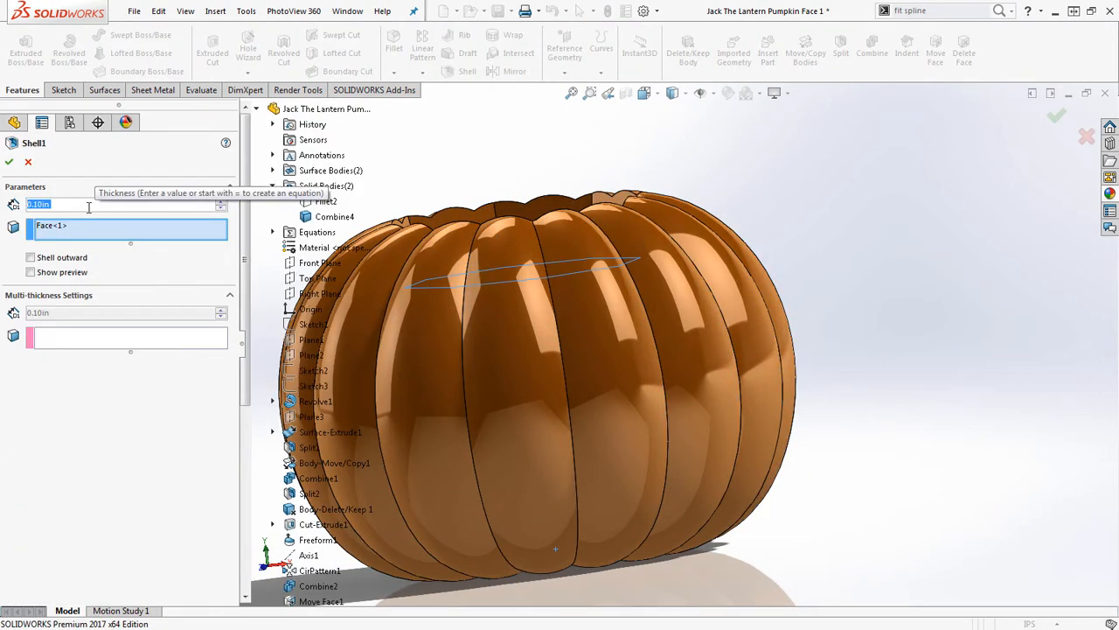
pyautogui.write('1')
pyautogui.press('Return')
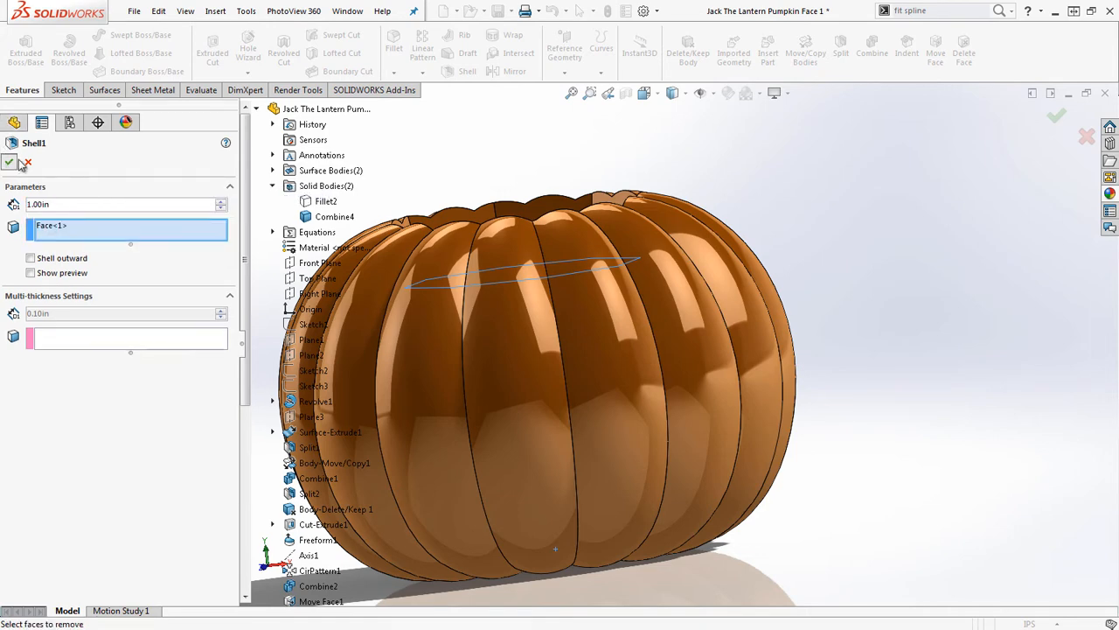
pyautogui.press('Return')
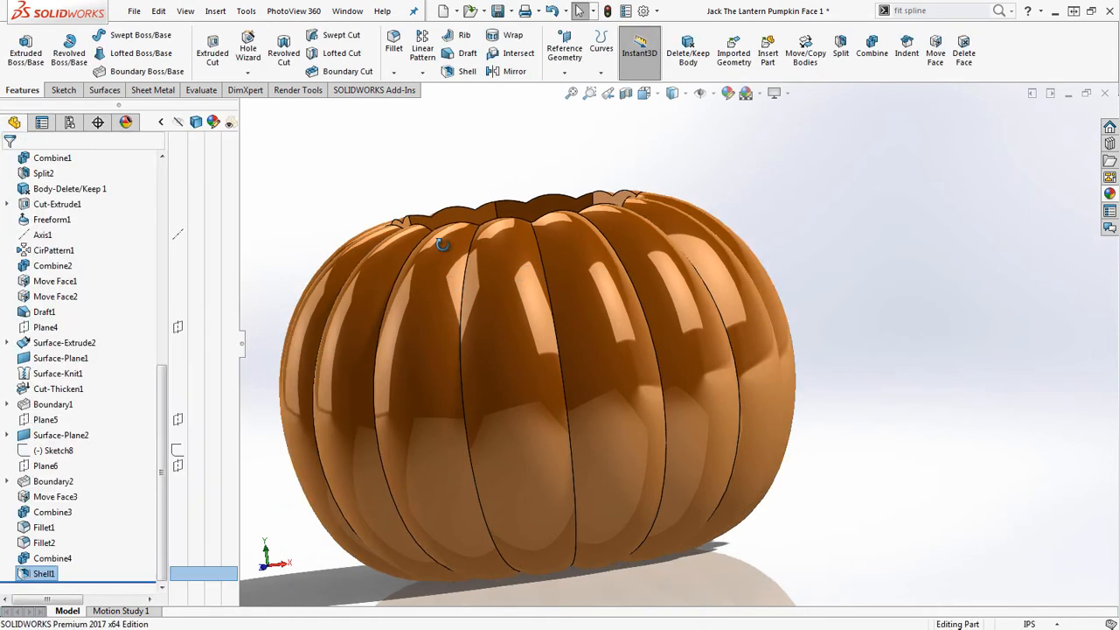
# Step: Check the thickened wall and hollow interior in a Front Plane section view, closing the section when finished
pyautogui.moveTo(437, 240); pyautogui.dragTo(403, 254, button='middle')
pyautogui.click(625, 95)
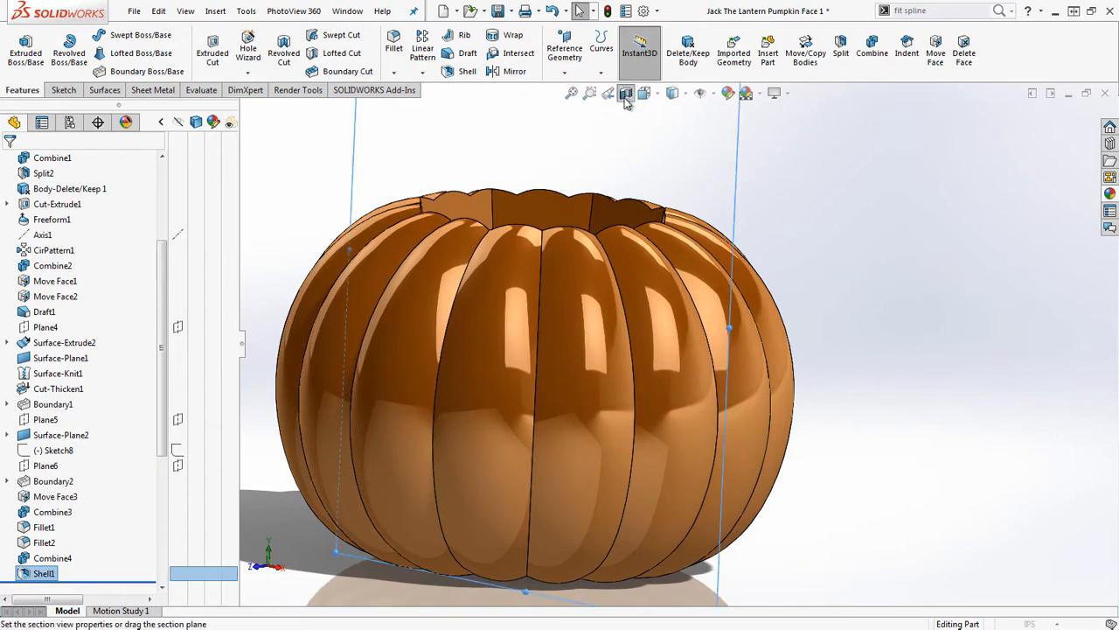
pyautogui.moveTo(710, 253); pyautogui.dragTo(663, 348, button='middle')
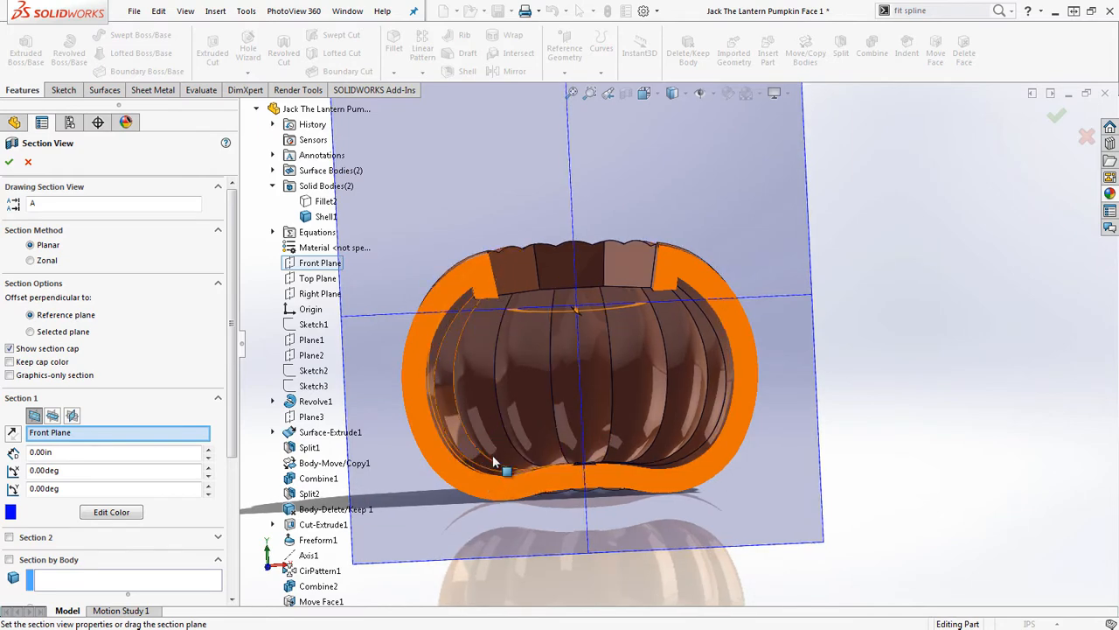
pyautogui.moveTo(826, 339); pyautogui.dragTo(483, 333, button='middle')
pyautogui.moveTo(537, 431); pyautogui.dragTo(528, 325, button='middle')
pyautogui.click(1060, 116)
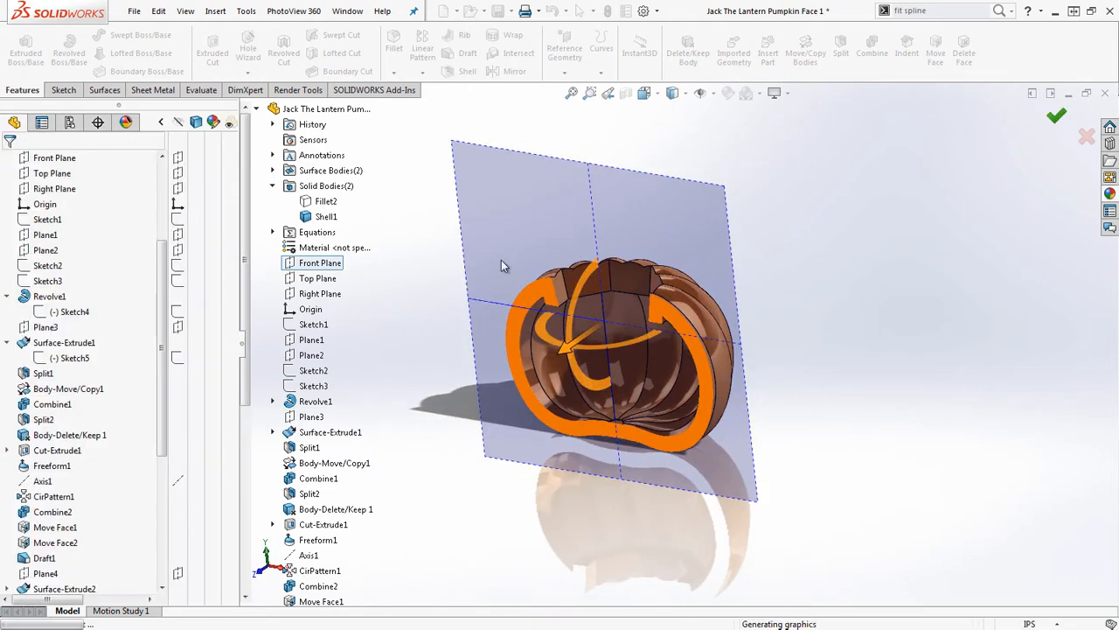
pyautogui.click(623, 96)
# Step: Show the hidden stem and lid body, Fillet2, again on top of the pumpkin
pyautogui.scroll(-4, 683, 268)
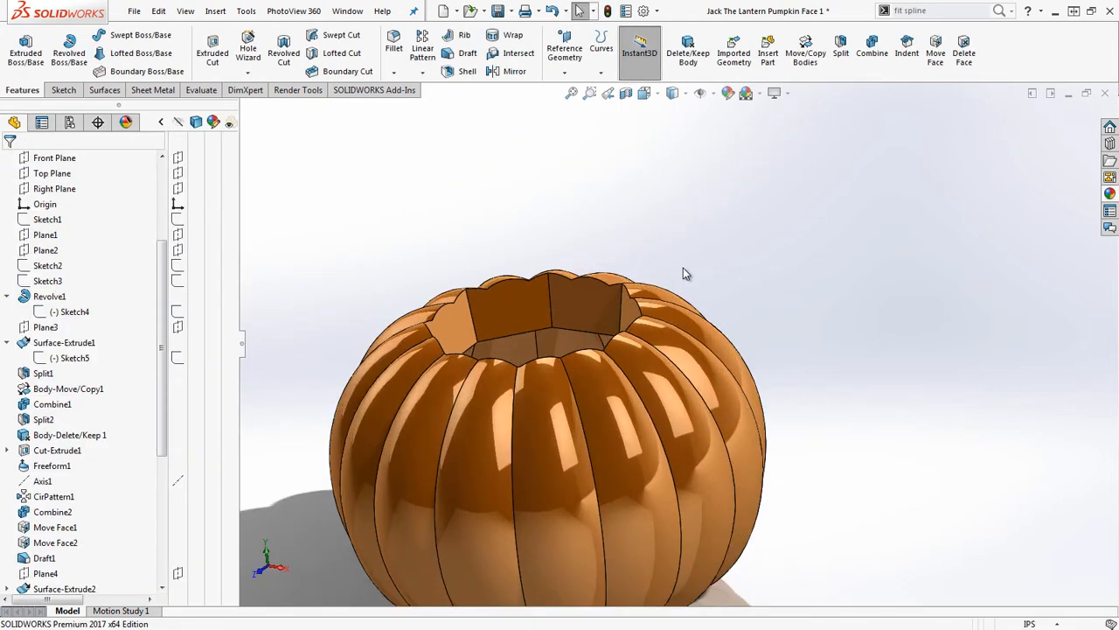
pyautogui.moveTo(683, 267); pyautogui.dragTo(682, 201, button='middle')
pyautogui.scroll(2, 647, 228)
pyautogui.scroll(4, 175, 282)
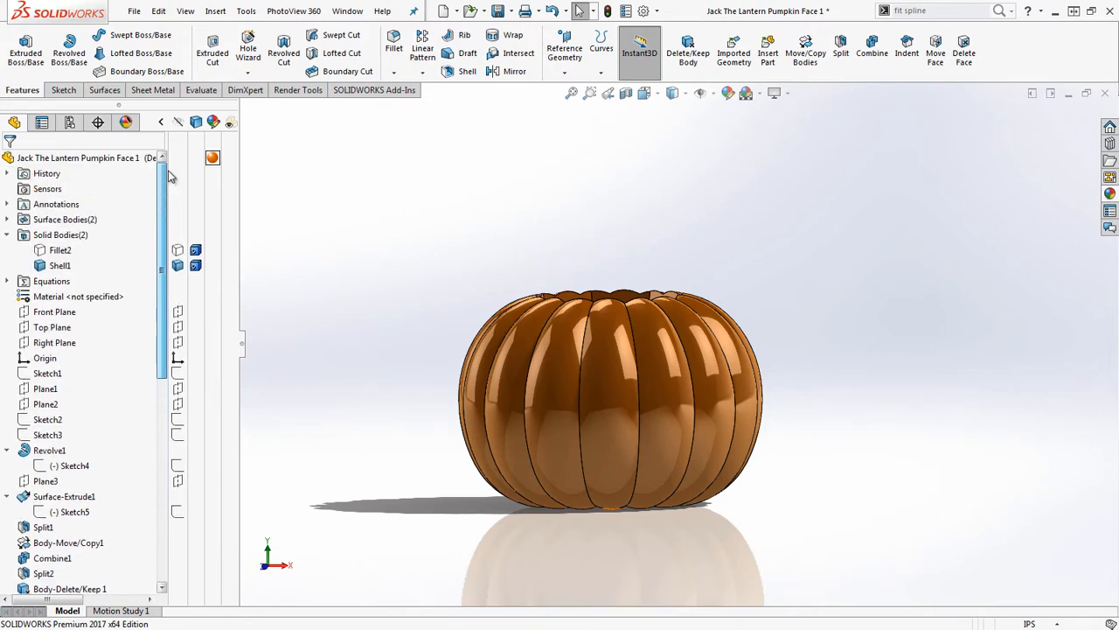
pyautogui.click(177, 250)
pyautogui.moveTo(469, 213); pyautogui.dragTo(380, 219, button='middle')
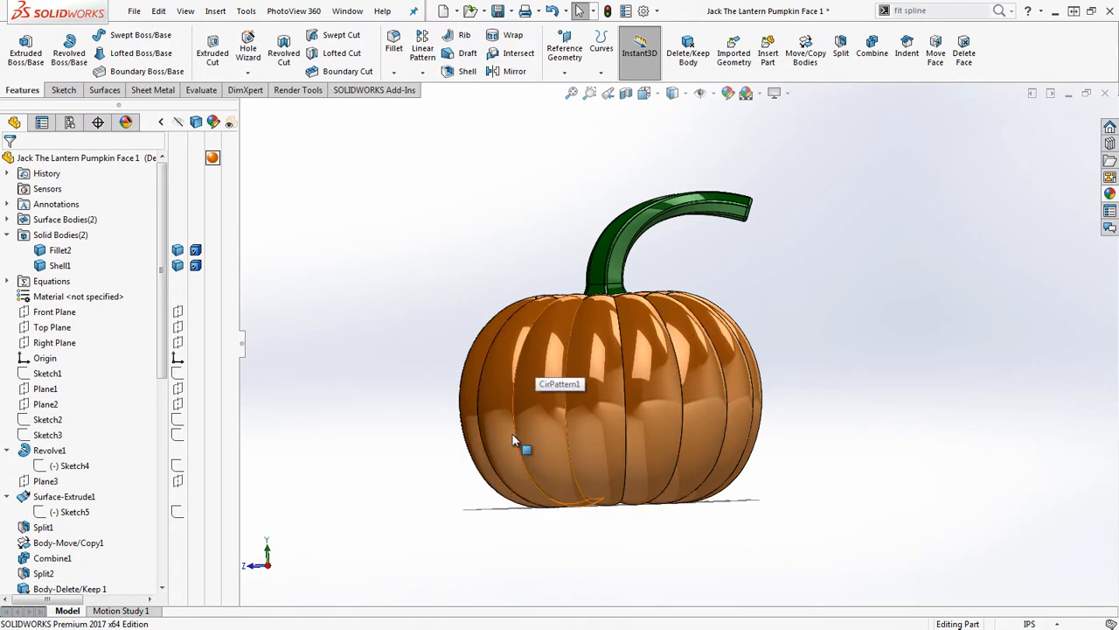
pyautogui.moveTo(787, 272)
pyautogui.mouseDown(button='middle')
pyautogui.moveTo(670, 282)
pyautogui.moveTo(642, 464)
pyautogui.moveTo(644, 542)
pyautogui.moveTo(635, 398)
pyautogui.moveTo(659, 257)
pyautogui.moveTo(677, 325)
pyautogui.moveTo(658, 304)
pyautogui.moveTo(607, 445)
pyautogui.moveTo(618, 539)
pyautogui.moveTo(654, 513)
pyautogui.moveTo(658, 302)
pyautogui.moveTo(669, 288)
pyautogui.moveTo(668, 321)
pyautogui.moveTo(666, 310)
pyautogui.mouseUp(button='middle')
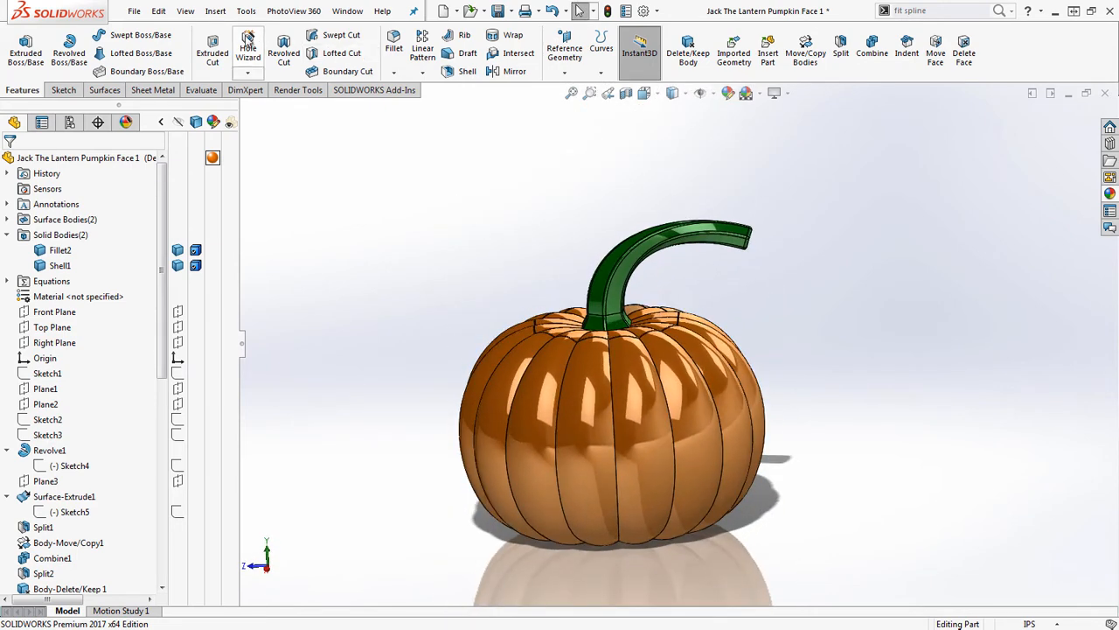
# Step: Scale the lid and pumpkin bodies non-uniformly about the centroid, with factors X 1.4, Y 1 and Z 0.96
pyautogui.click(215, 10)
pyautogui.moveTo(239, 66)
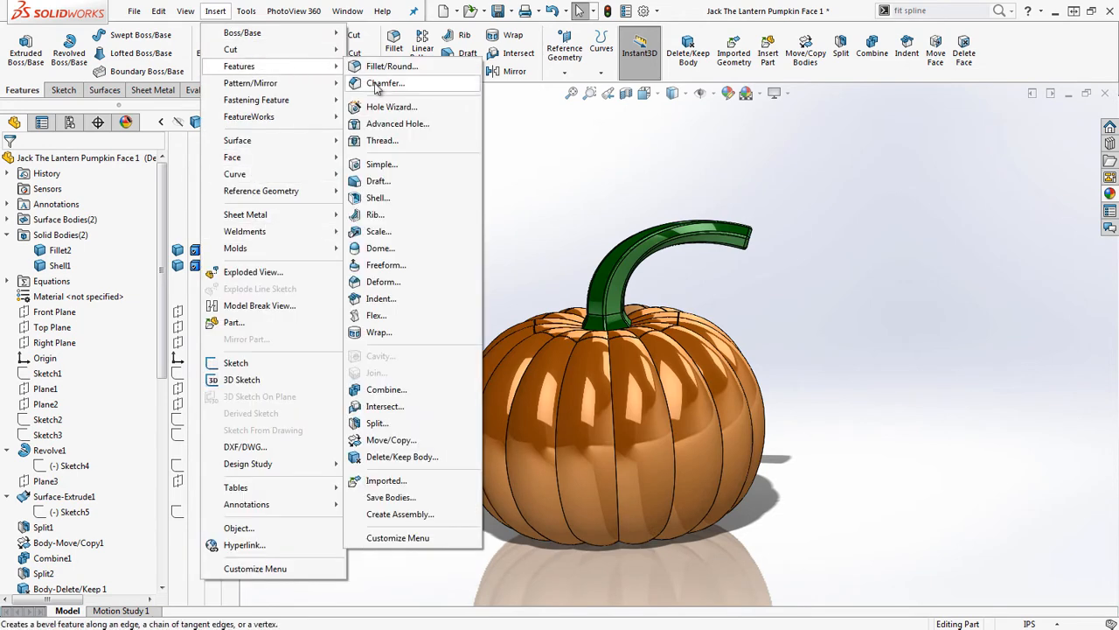
pyautogui.click(379, 232)
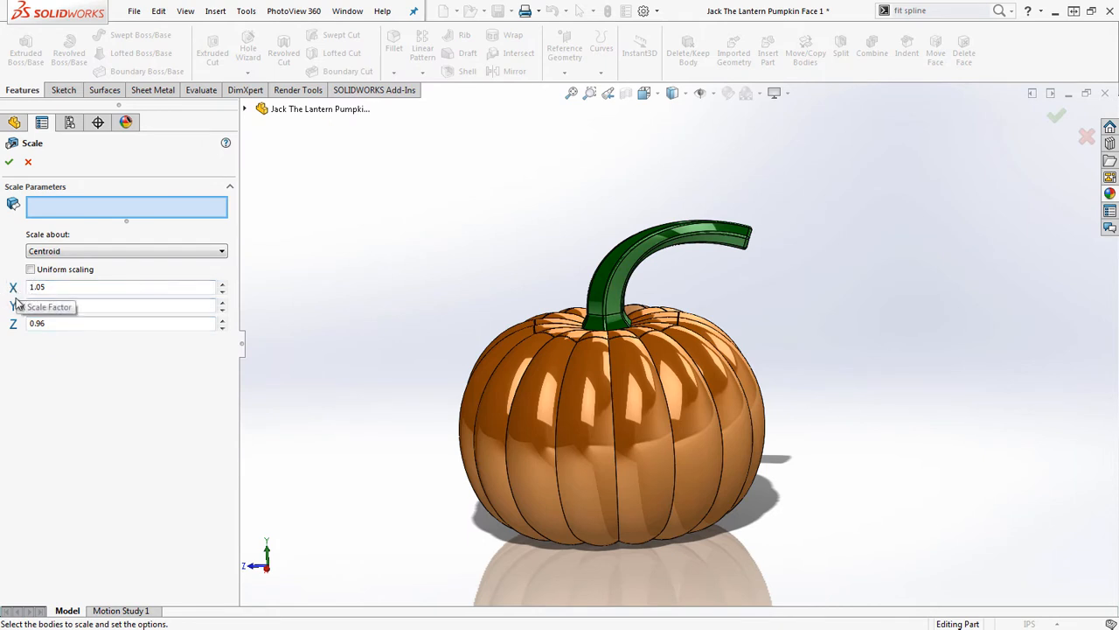
pyautogui.click(31, 270)
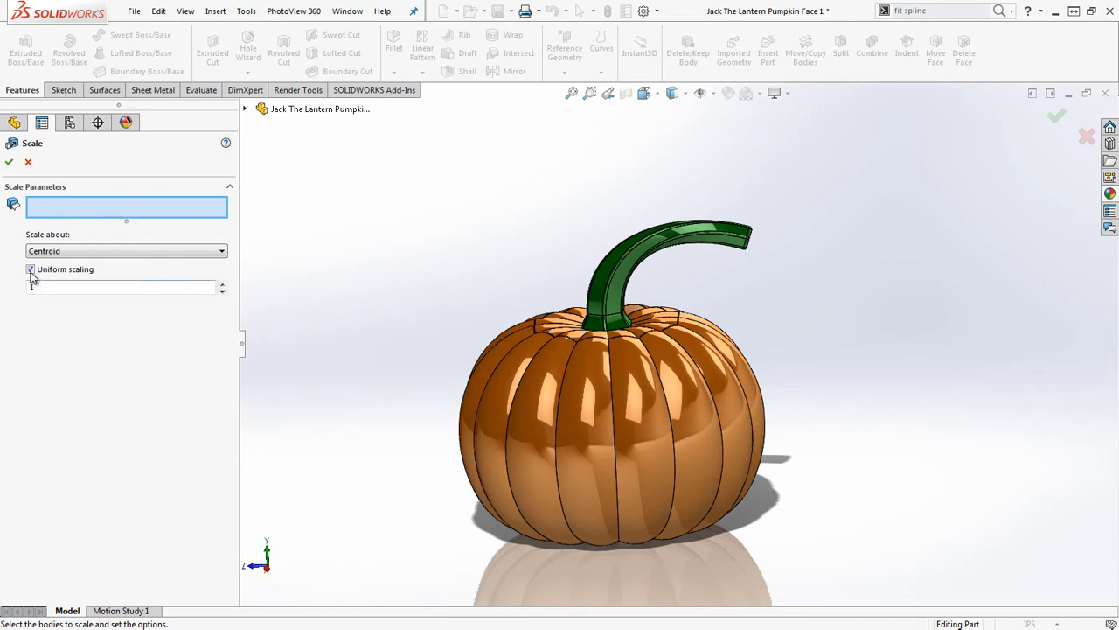
pyautogui.click(589, 324)
pyautogui.click(542, 380)
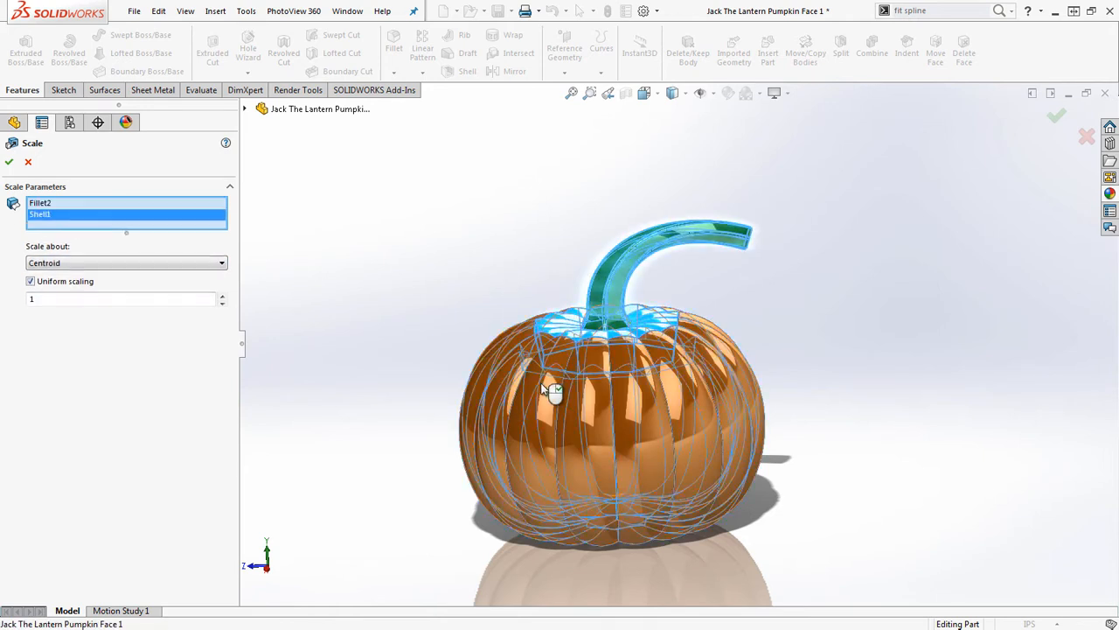
pyautogui.click(53, 287)
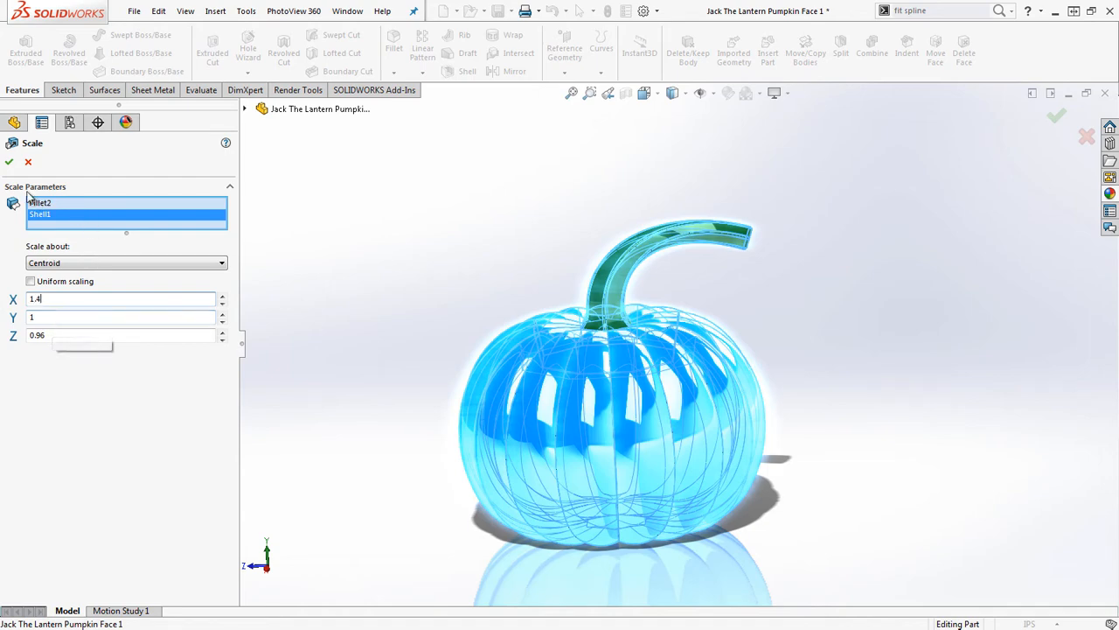
pyautogui.press('Return')
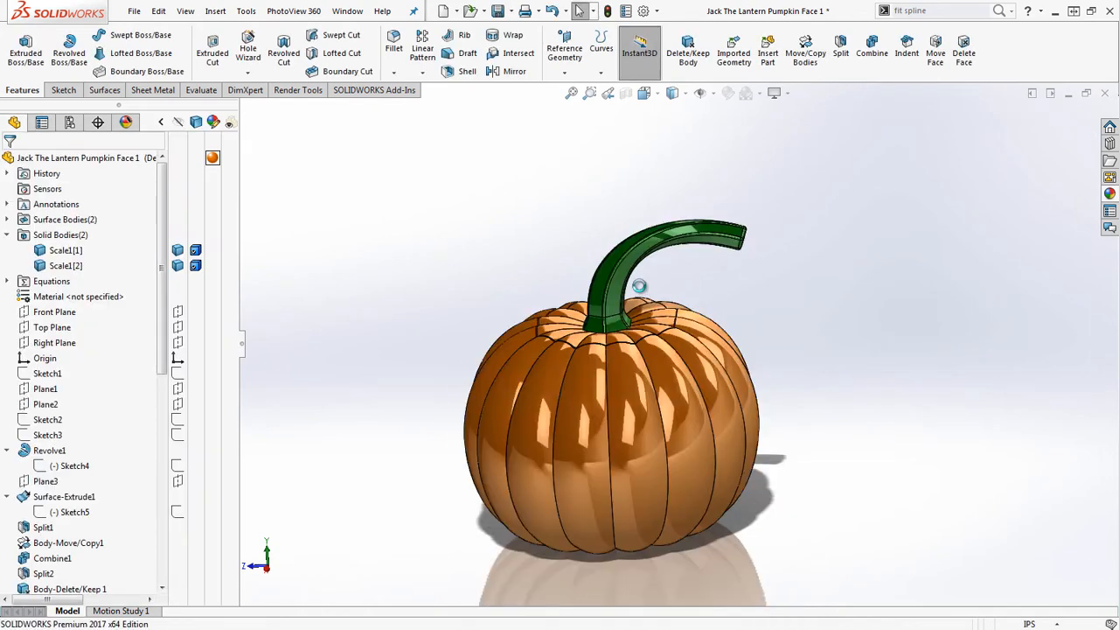
pyautogui.moveTo(705, 295); pyautogui.dragTo(720, 401, button='middle')
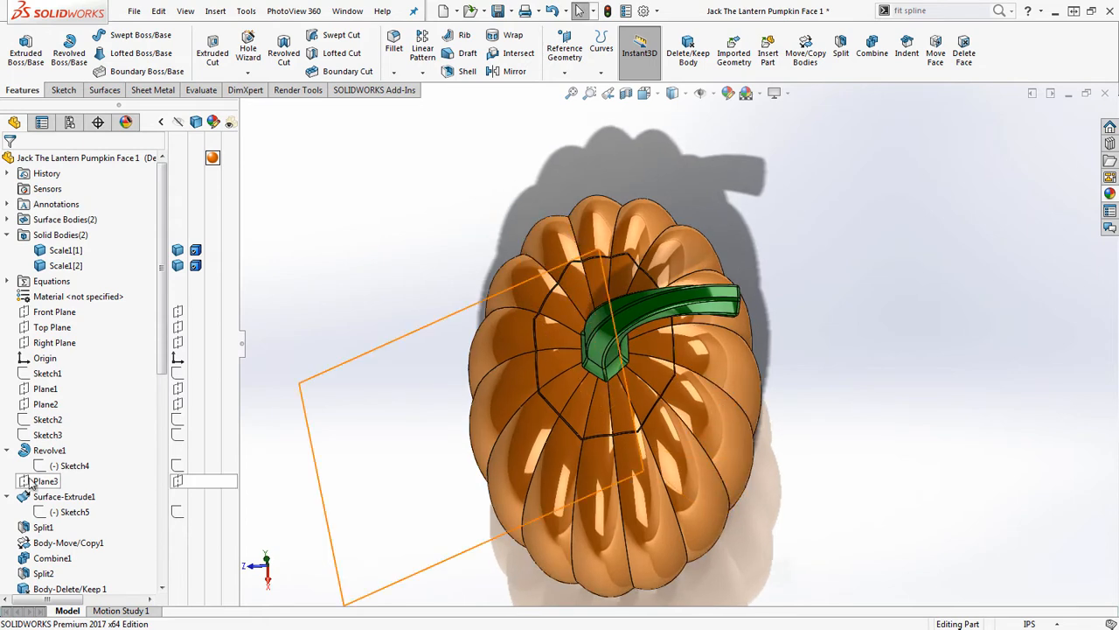
# Step: Edit the scale feature of the two bodies and set its X factor to 1.05
pyautogui.moveTo(163, 269); pyautogui.dragTo(170, 567)
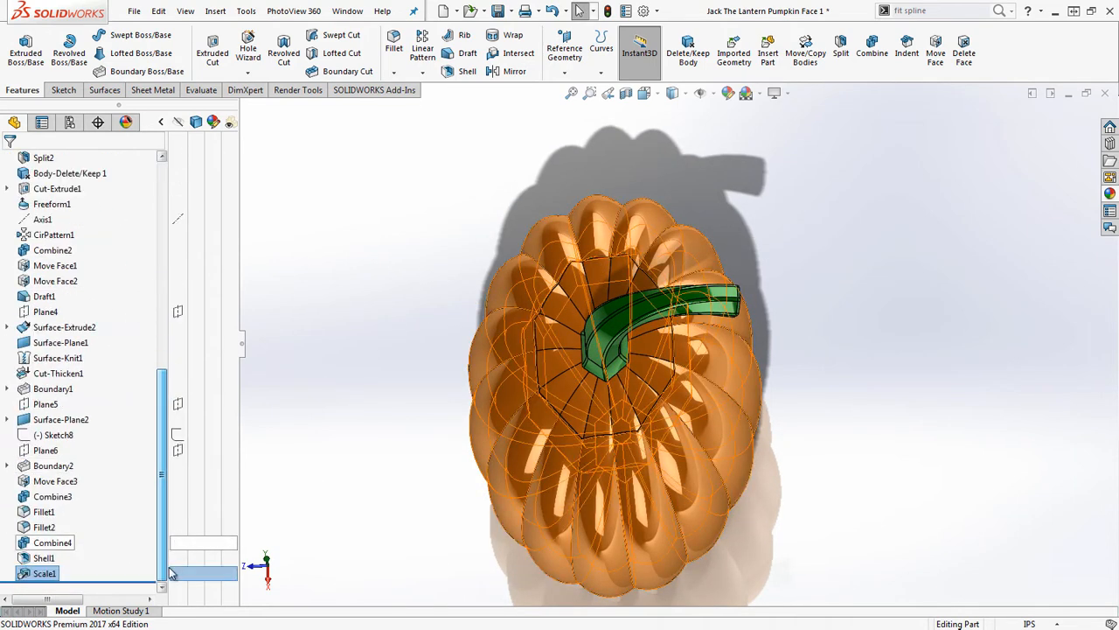
pyautogui.rightClick(44, 573)
pyautogui.click(101, 278)
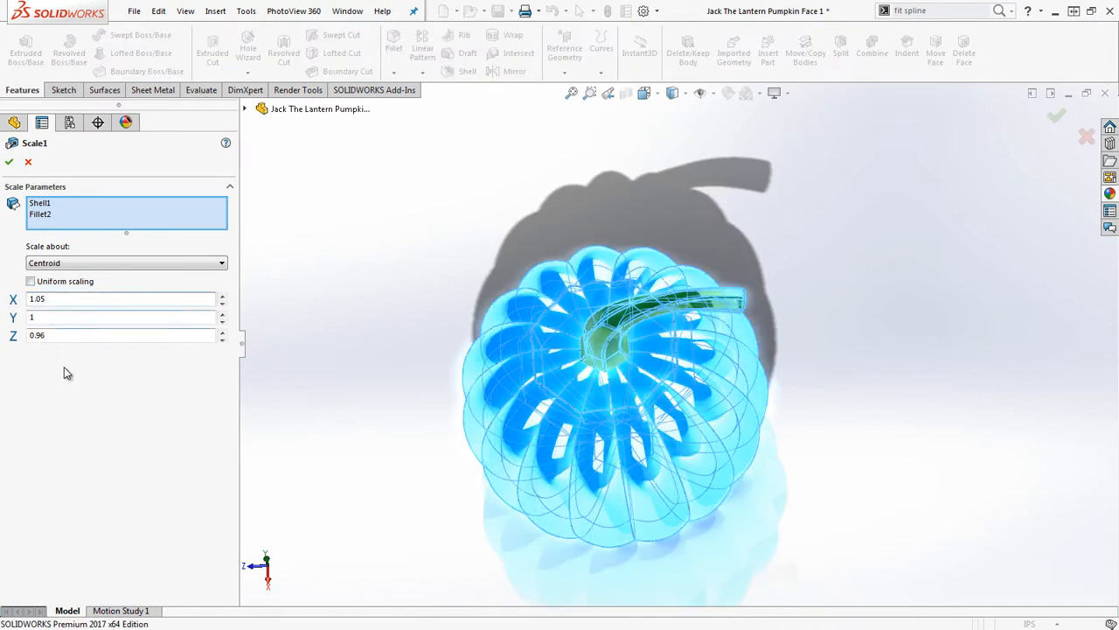
pyautogui.moveTo(442, 403); pyautogui.dragTo(124, 360, button='middle')
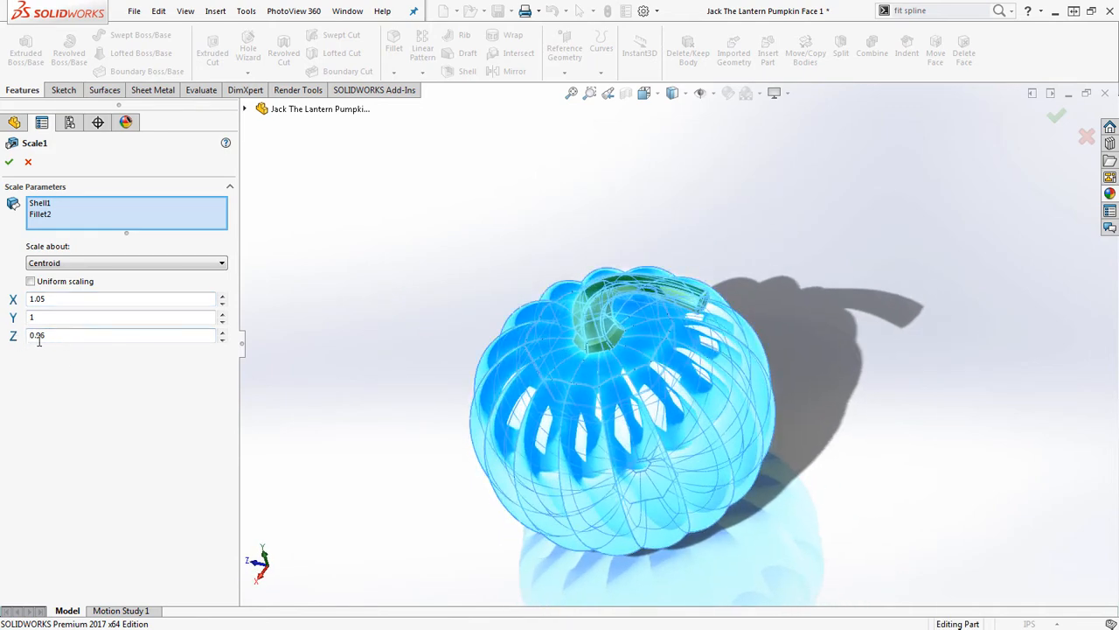
pyautogui.click(10, 162)
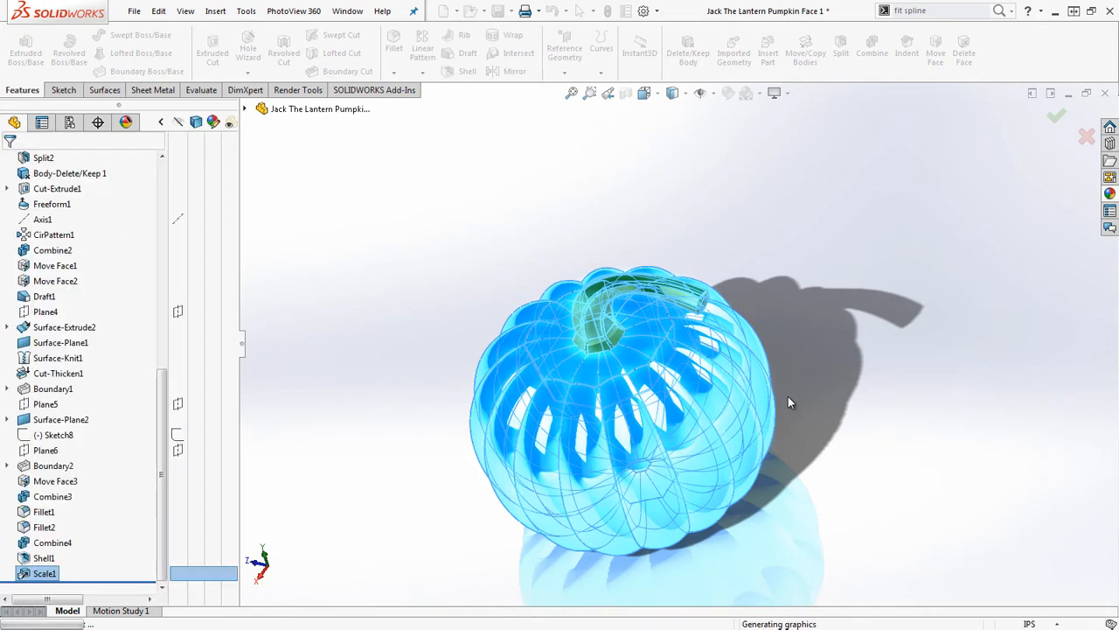
pyautogui.moveTo(790, 400); pyautogui.dragTo(805, 332, button='middle')
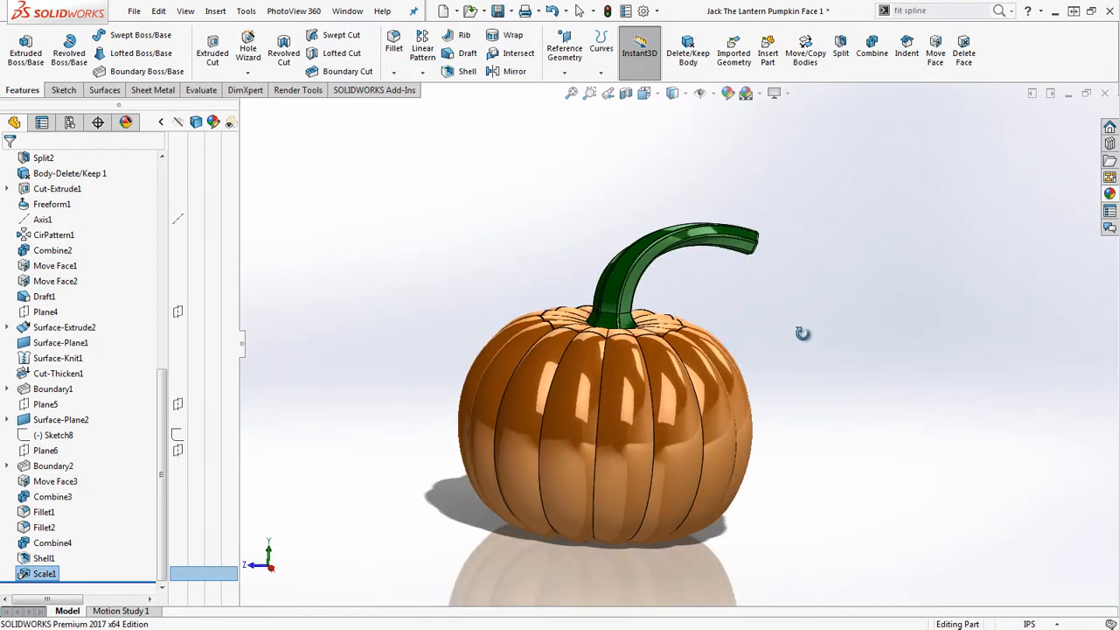
# Step: Edit the scale feature of the two pumpkin bodies, setting the X factor to 0.96 and the Z factor to 1.05
pyautogui.rightClick(40, 572)
pyautogui.click(55, 278)
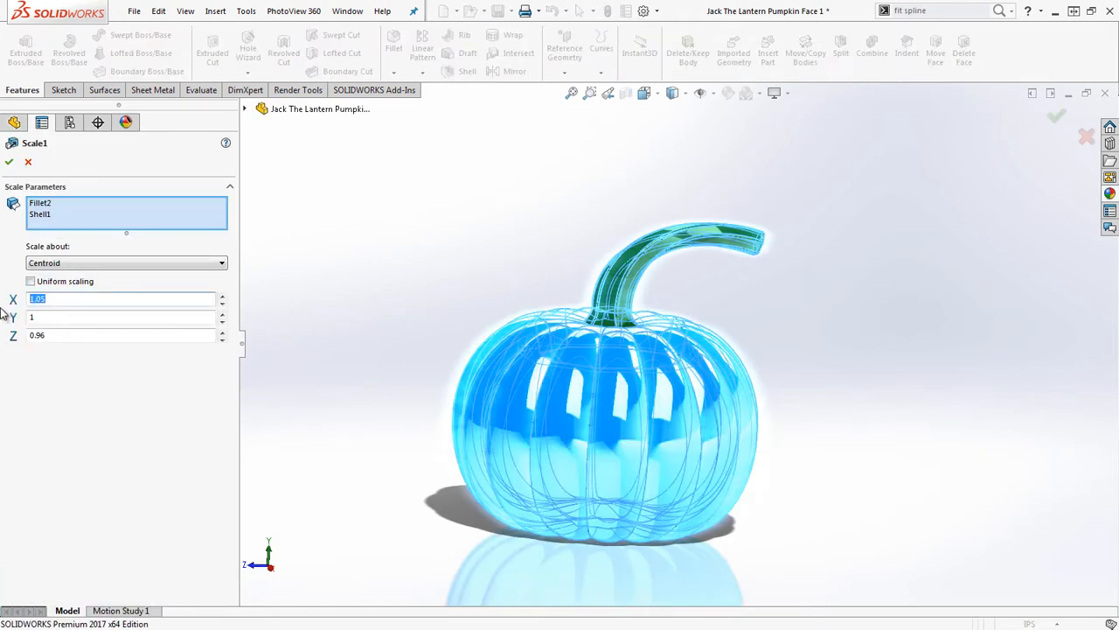
pyautogui.click(76, 334)
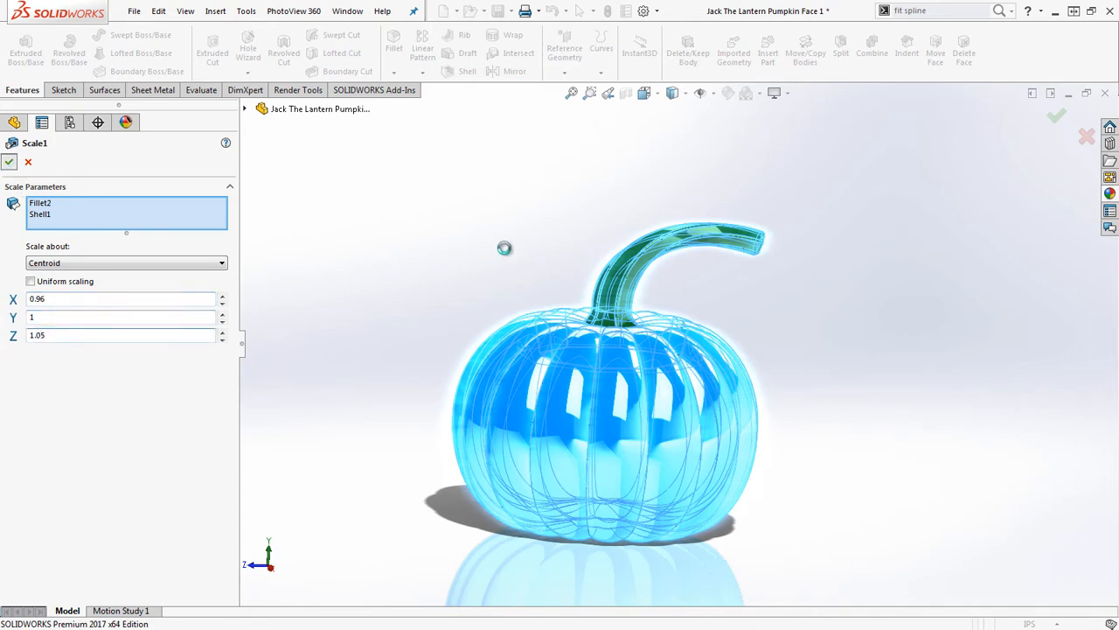
pyautogui.moveTo(557, 220); pyautogui.dragTo(626, 372, button='middle')
pyautogui.moveTo(792, 374); pyautogui.dragTo(614, 571, button='middle')
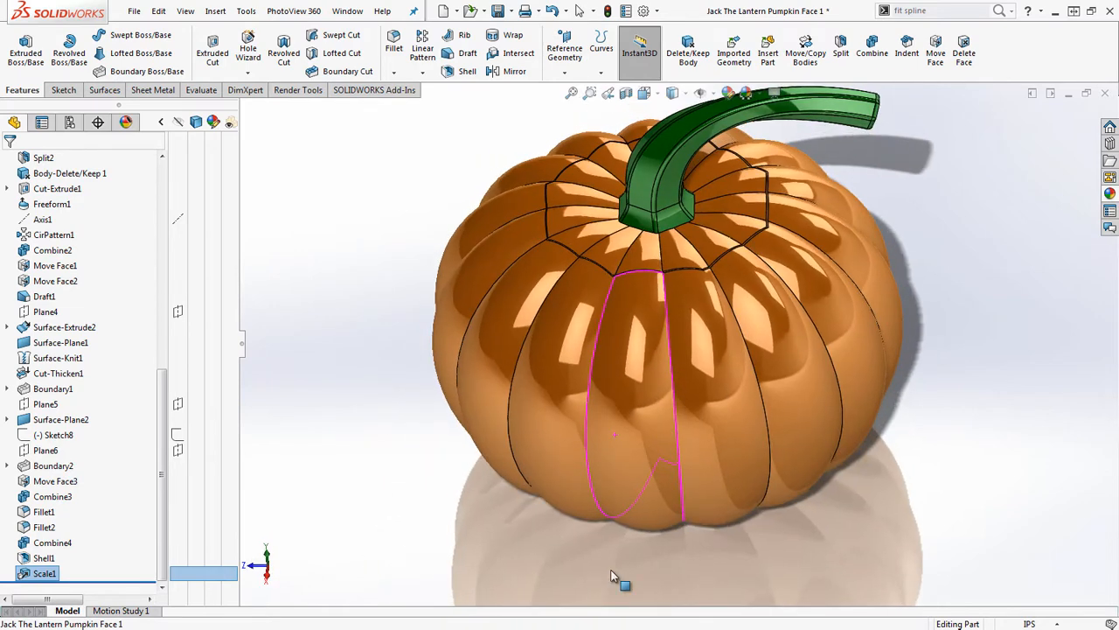
pyautogui.scroll(3, 637, 332)
pyautogui.hotkey('ctrl', '5')
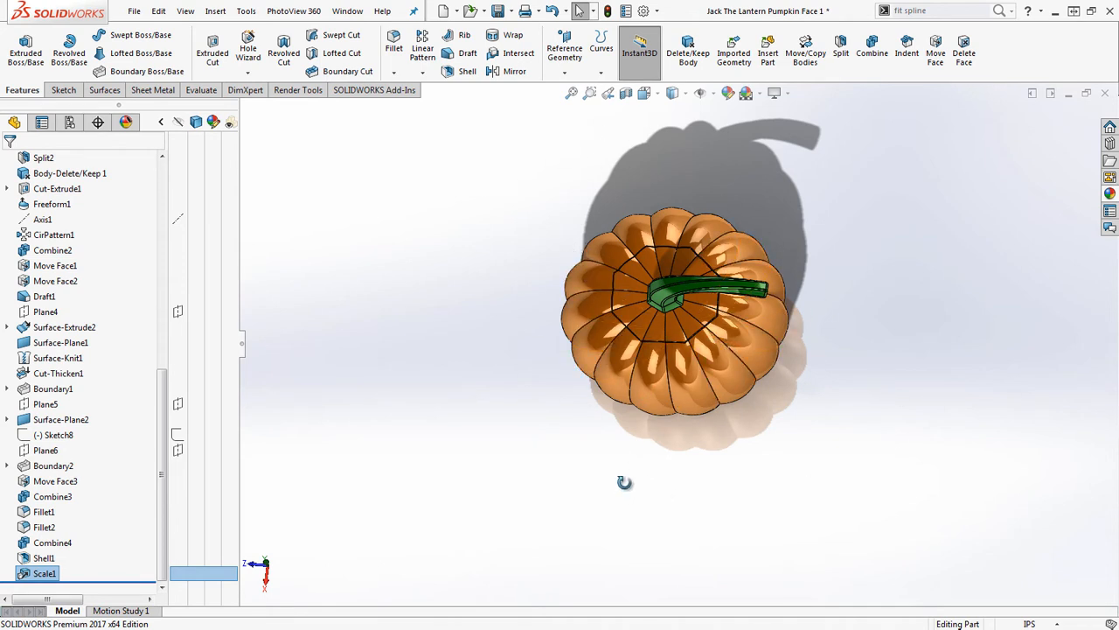
pyautogui.moveTo(624, 482); pyautogui.dragTo(637, 456, button='middle')
# Step: Edit the scale feature again and set its Y factor to 1.4 for a taller pumpkin
pyautogui.rightClick(45, 574)
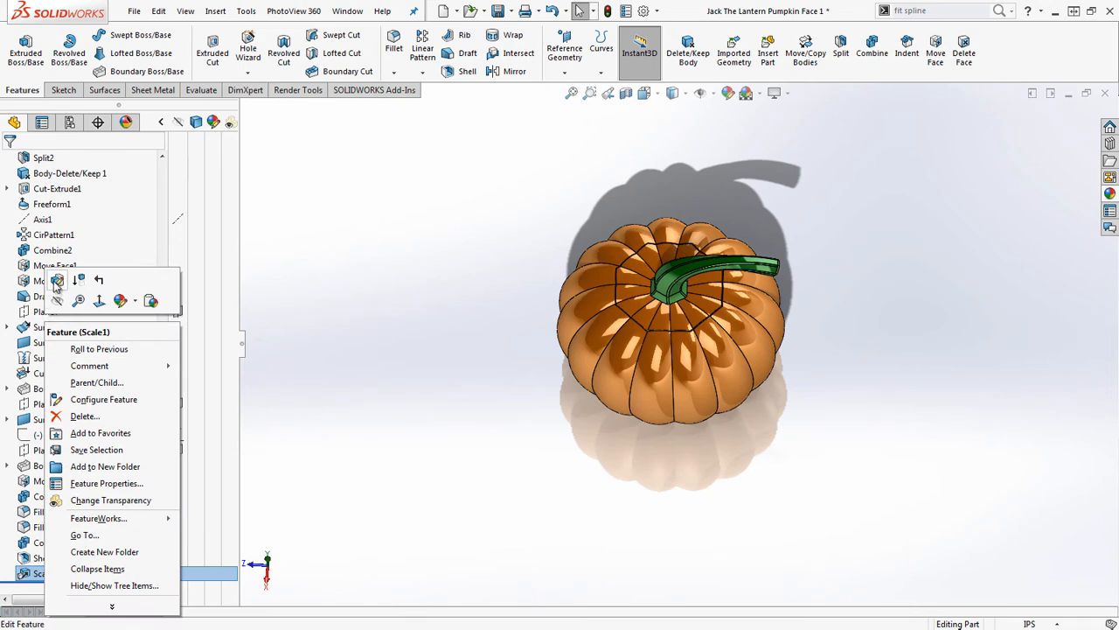
pyautogui.click(592, 525)
pyautogui.moveTo(592, 525); pyautogui.dragTo(584, 355, button='middle')
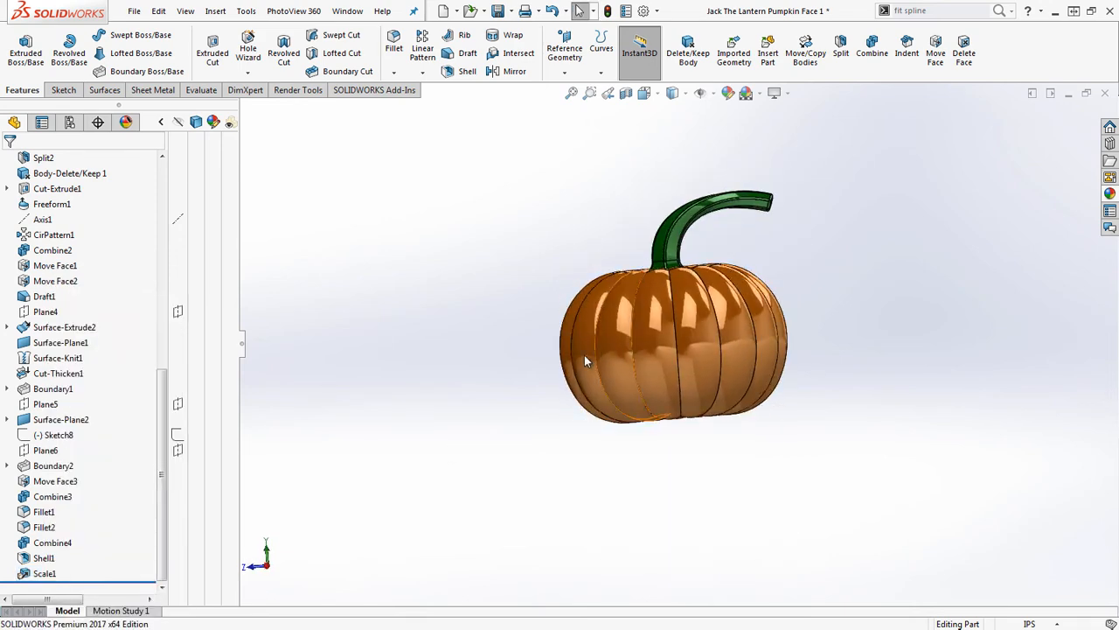
pyautogui.rightClick(46, 574)
pyautogui.click(43, 279)
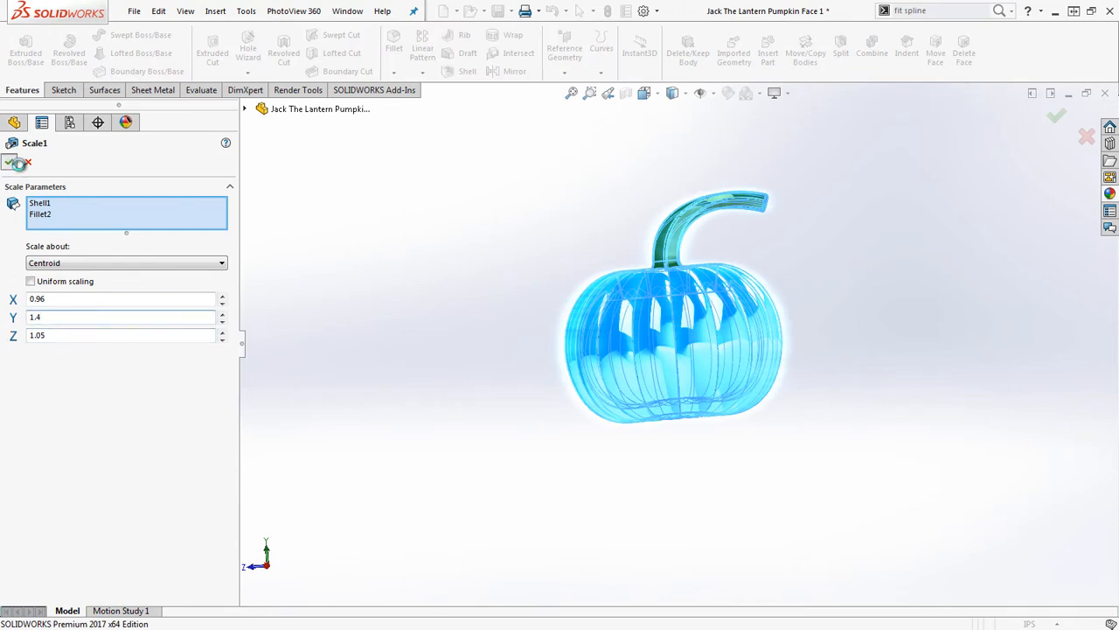
pyautogui.press('Return')
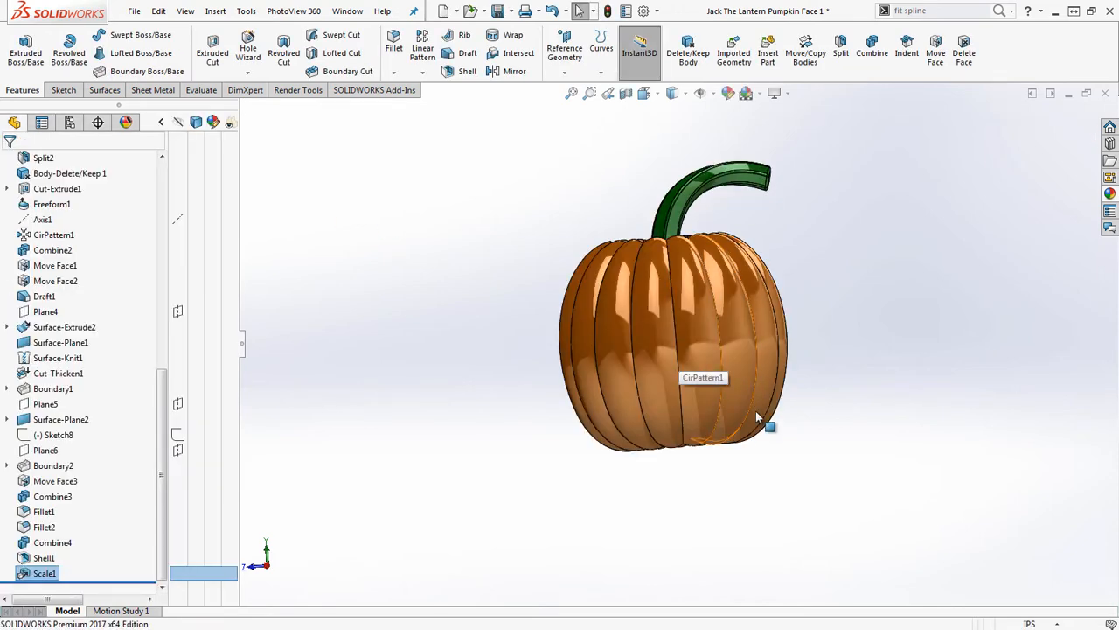
pyautogui.moveTo(766, 420); pyautogui.dragTo(699, 434, button='middle')
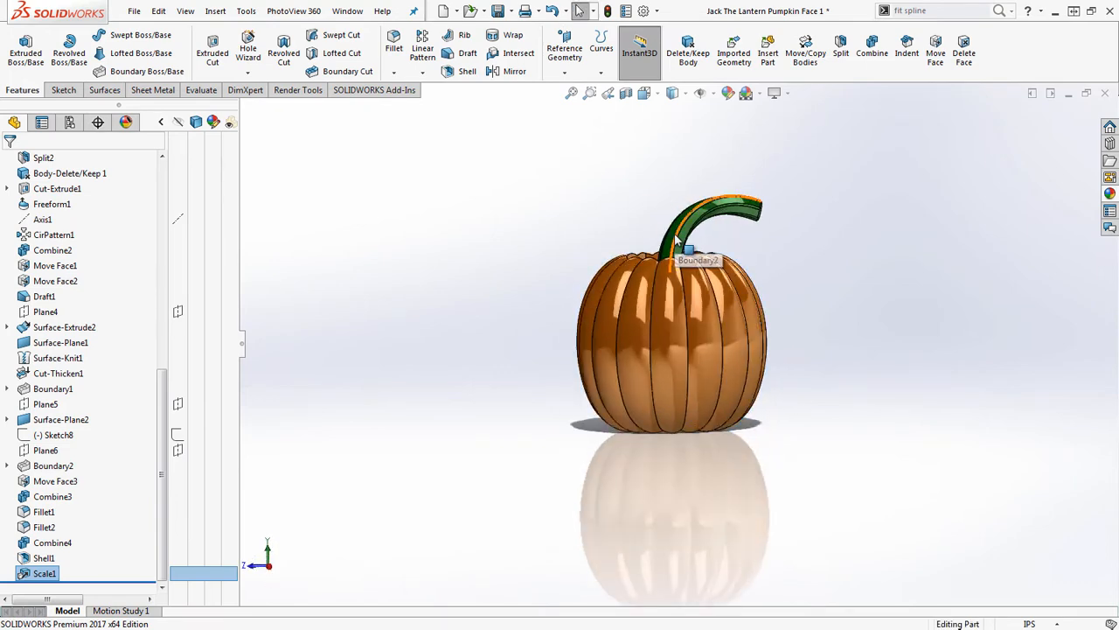
# Step: Change the scale feature's reference point from the centroid to the origin
pyautogui.rightClick(47, 575)
pyautogui.click(85, 289)
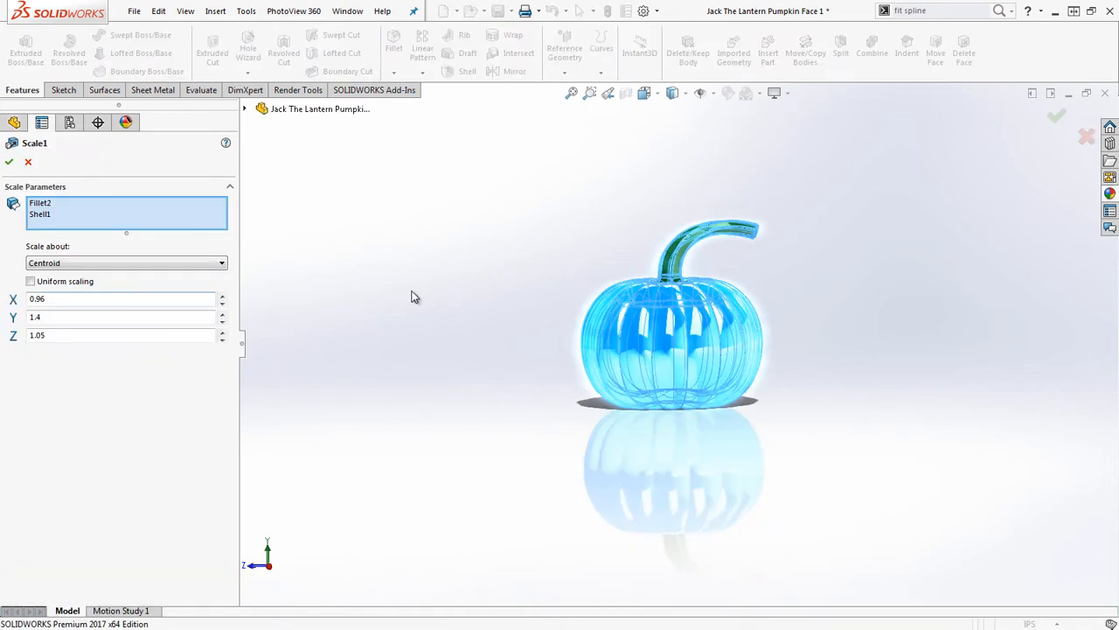
pyautogui.scroll(-6, 751, 291)
pyautogui.moveTo(754, 297); pyautogui.dragTo(709, 138, button='middle')
pyautogui.click(74, 263)
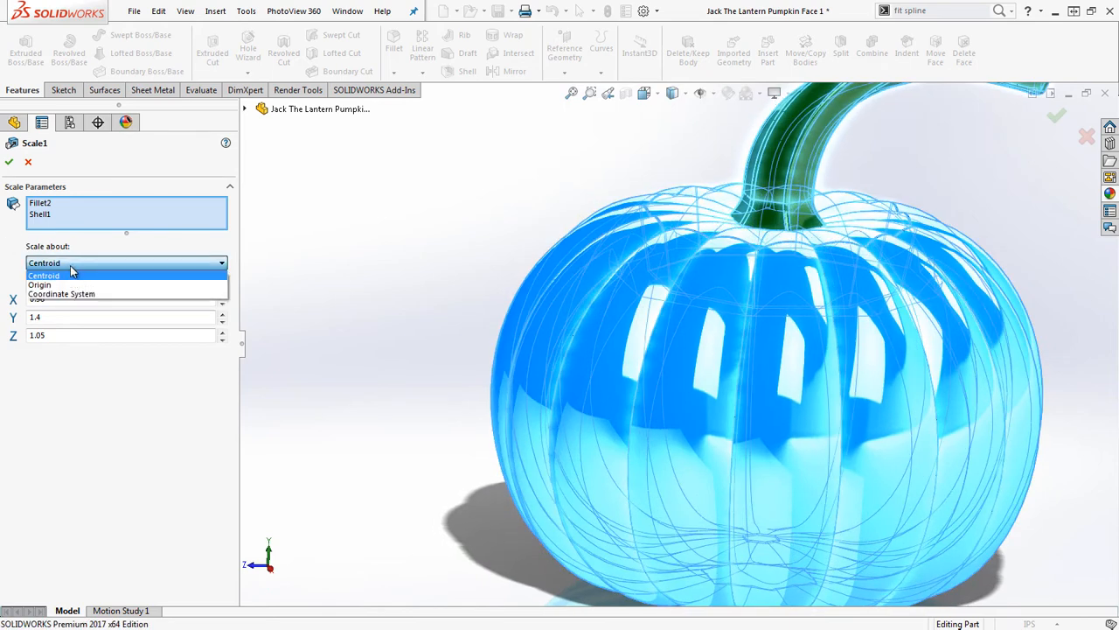
pyautogui.click(70, 280)
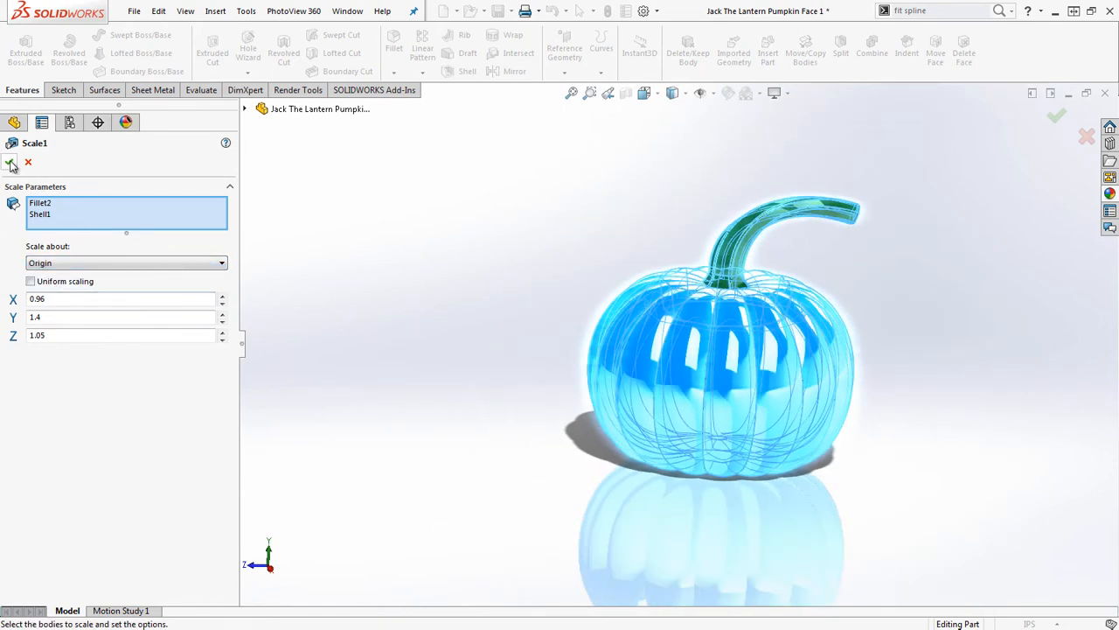
pyautogui.click(9, 164)
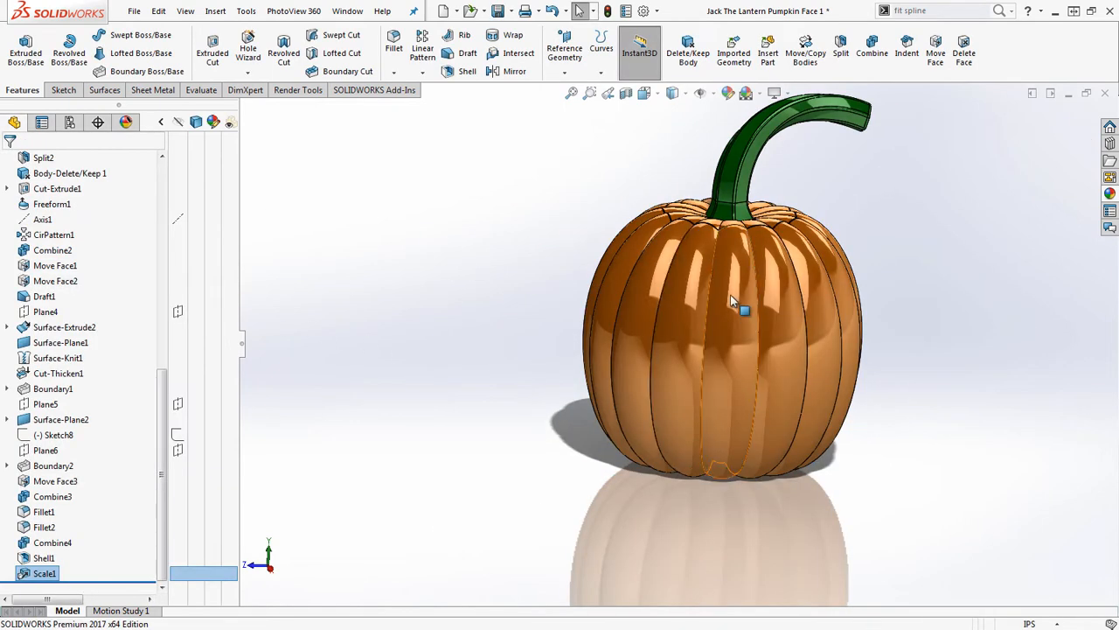
pyautogui.scroll(-3, 717, 262)
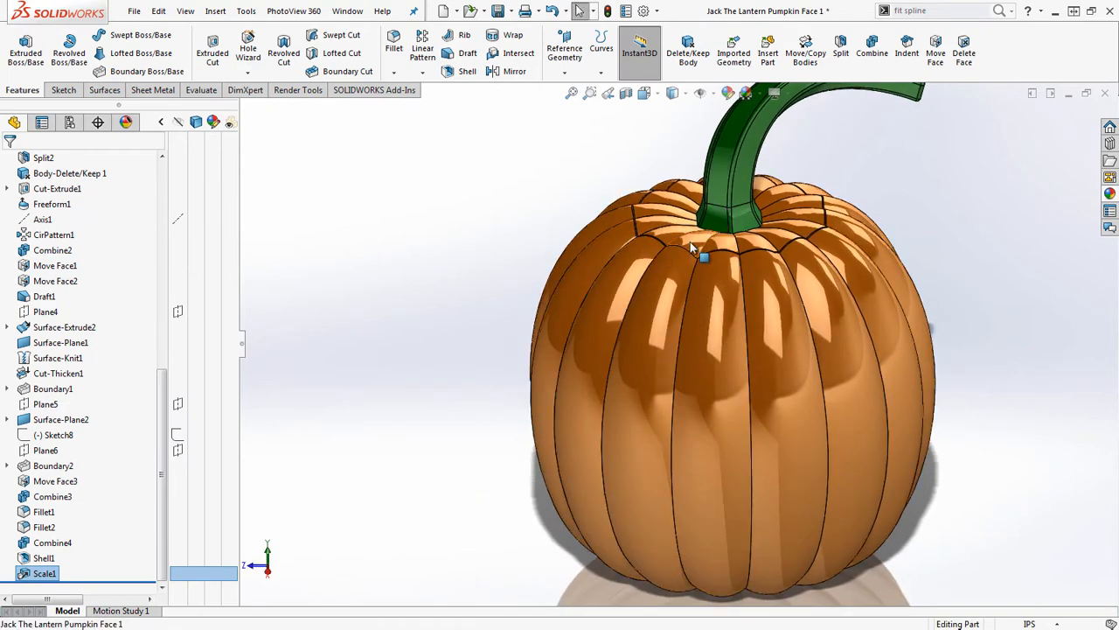
pyautogui.scroll(4, 743, 488)
pyautogui.moveTo(740, 472); pyautogui.dragTo(738, 403, button='middle')
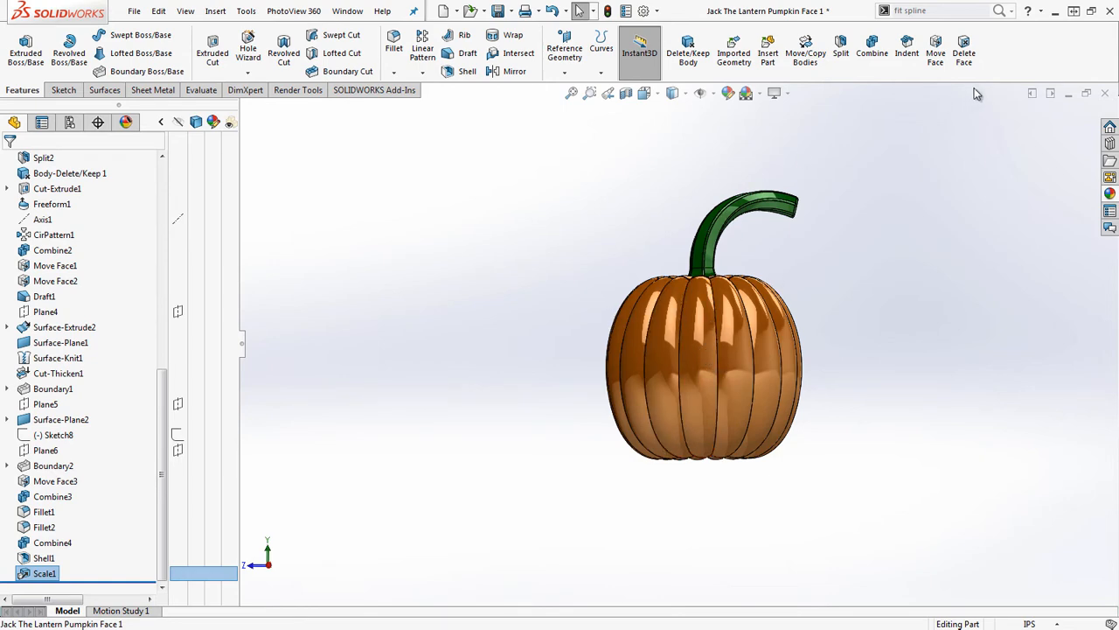
# Step: Edit the scale feature and lower its Y factor to make the pumpkin squat again
pyautogui.rightClick(44, 573)
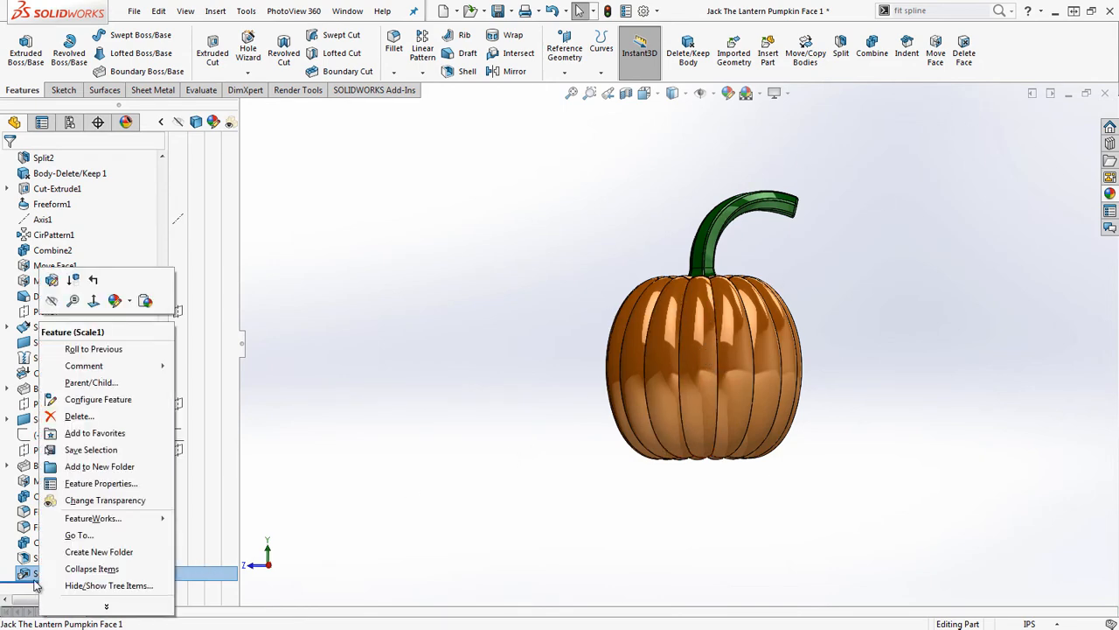
pyautogui.click(52, 278)
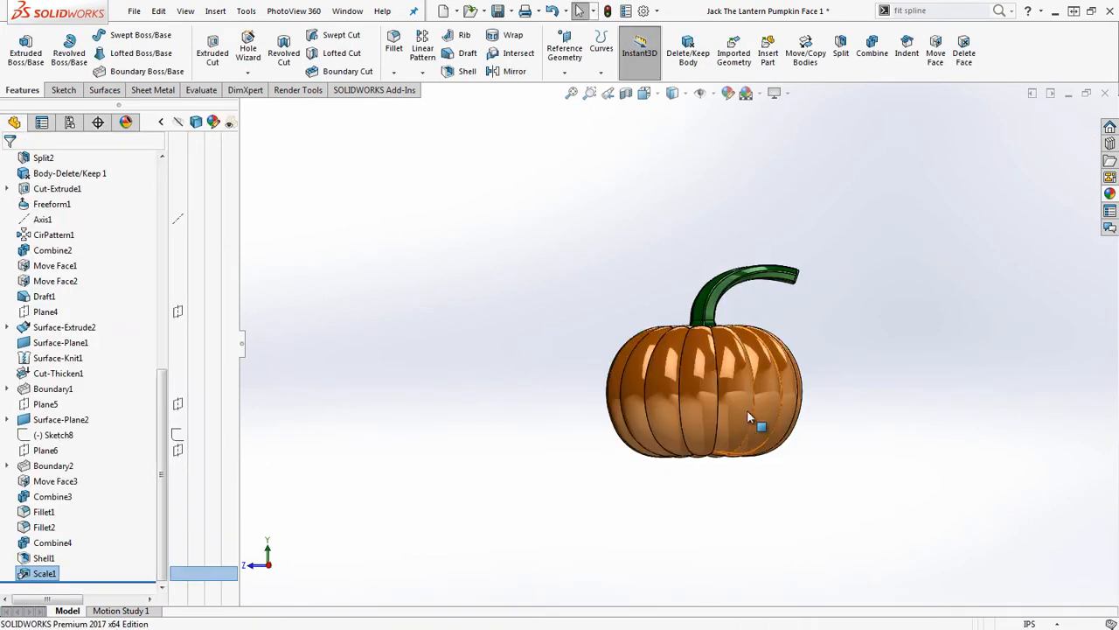
pyautogui.scroll(-3, 754, 375)
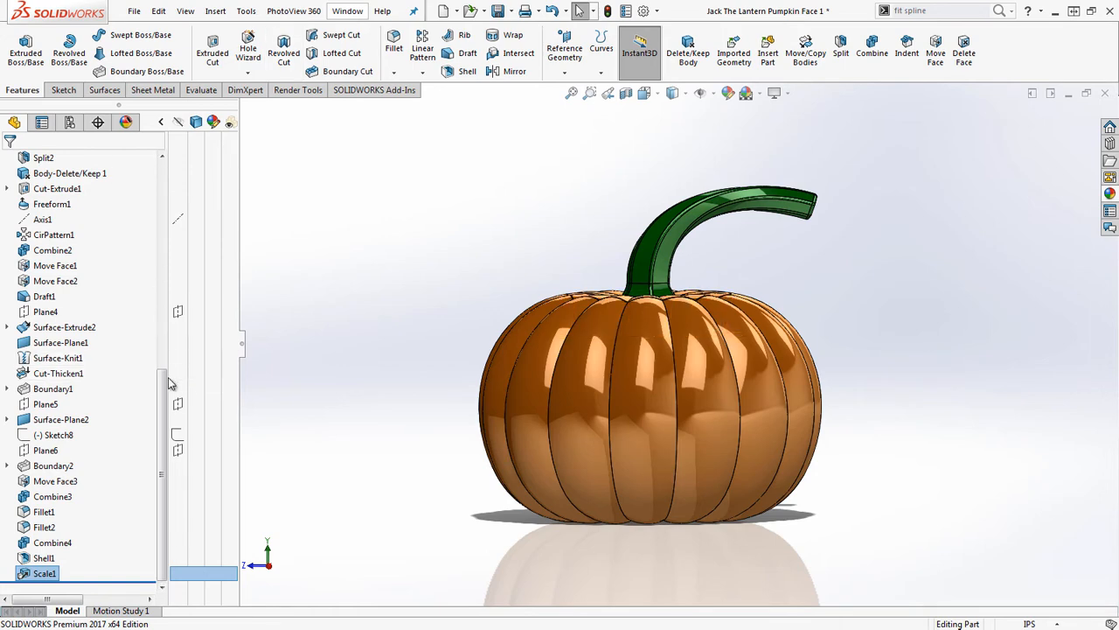
# Step: Select the Right Plane and examine where it lies in the pumpkin from the side and the front
pyautogui.moveTo(163, 379); pyautogui.dragTo(174, 200)
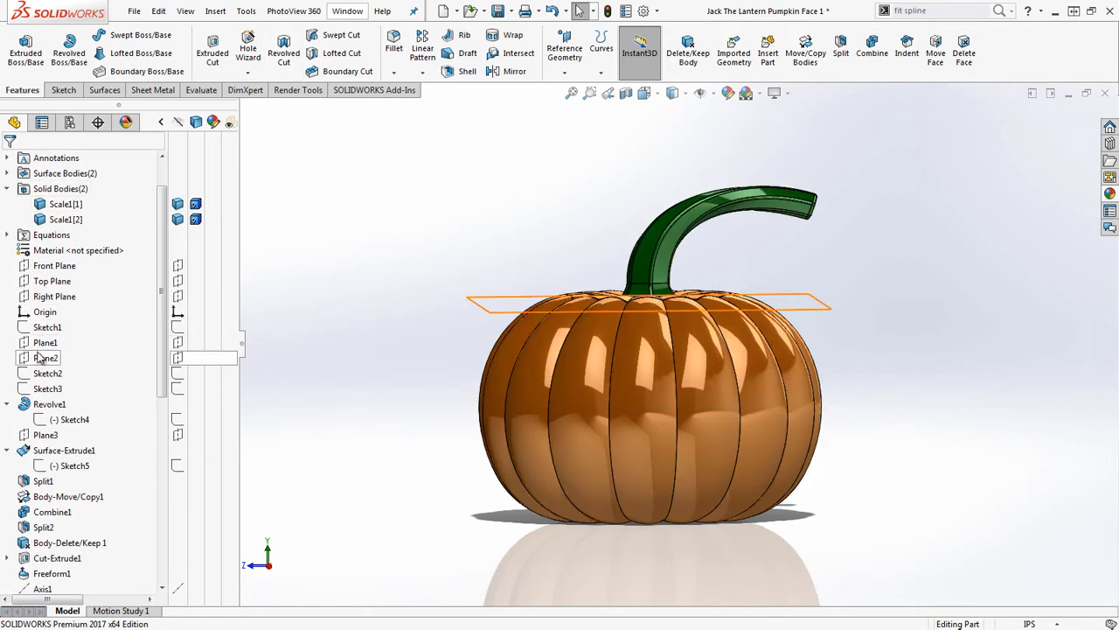
pyautogui.click(39, 297)
pyautogui.moveTo(579, 332); pyautogui.dragTo(592, 381, button='middle')
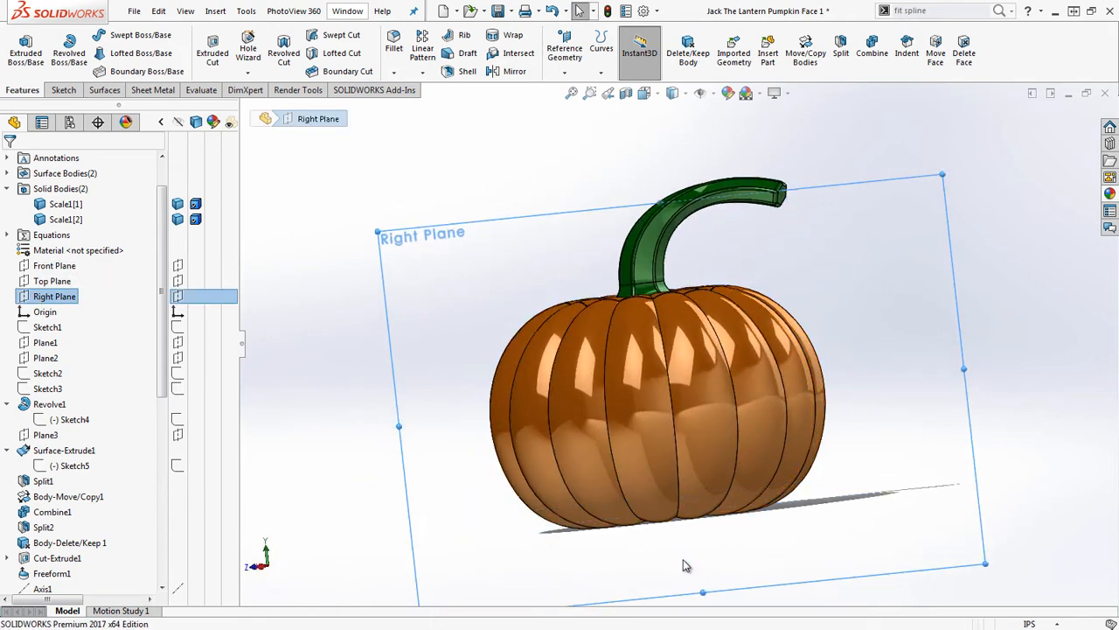
pyautogui.moveTo(688, 566); pyautogui.dragTo(715, 479, button='middle')
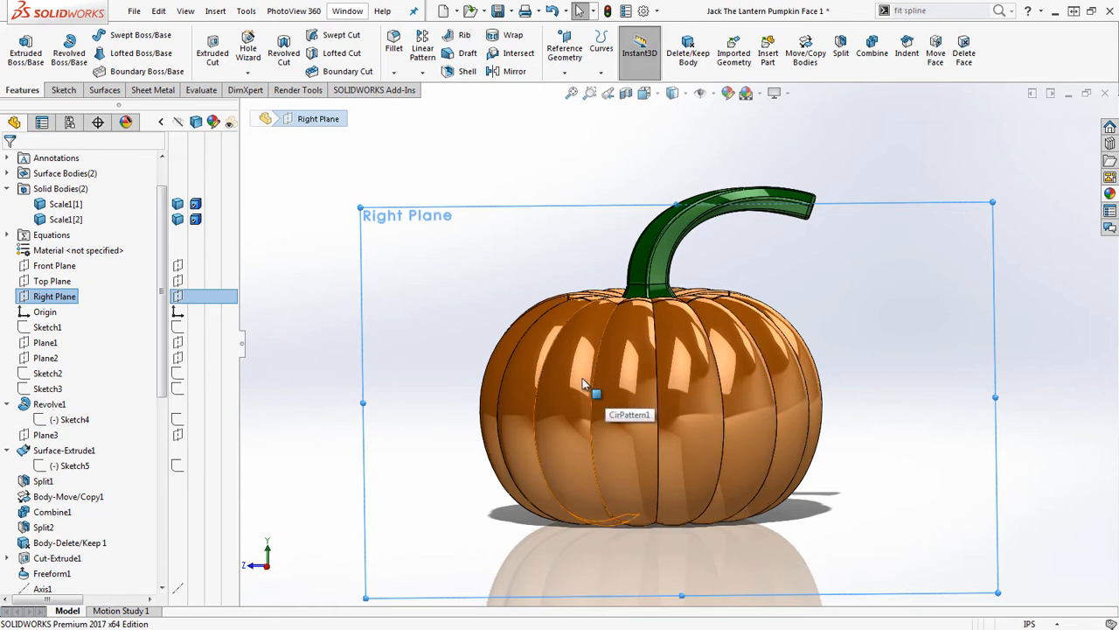
pyautogui.scroll(5, 575, 382)
pyautogui.moveTo(585, 331)
pyautogui.mouseDown(button='middle')
pyautogui.moveTo(716, 332)
pyautogui.moveTo(700, 331)
pyautogui.mouseUp(button='middle')
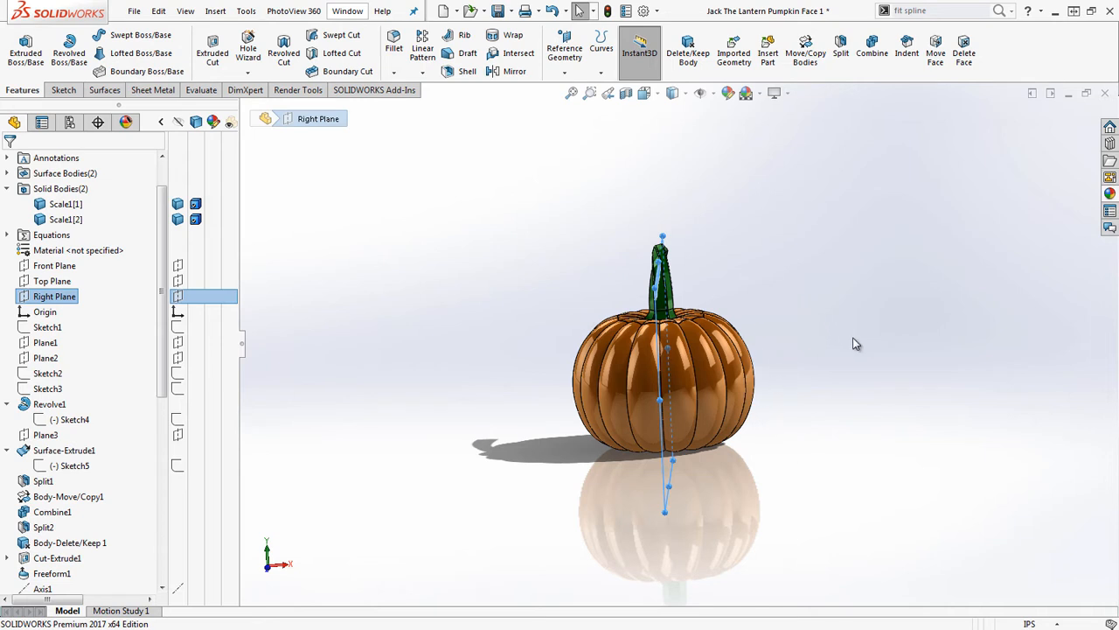
pyautogui.moveTo(853, 341); pyautogui.dragTo(741, 324, button='middle')
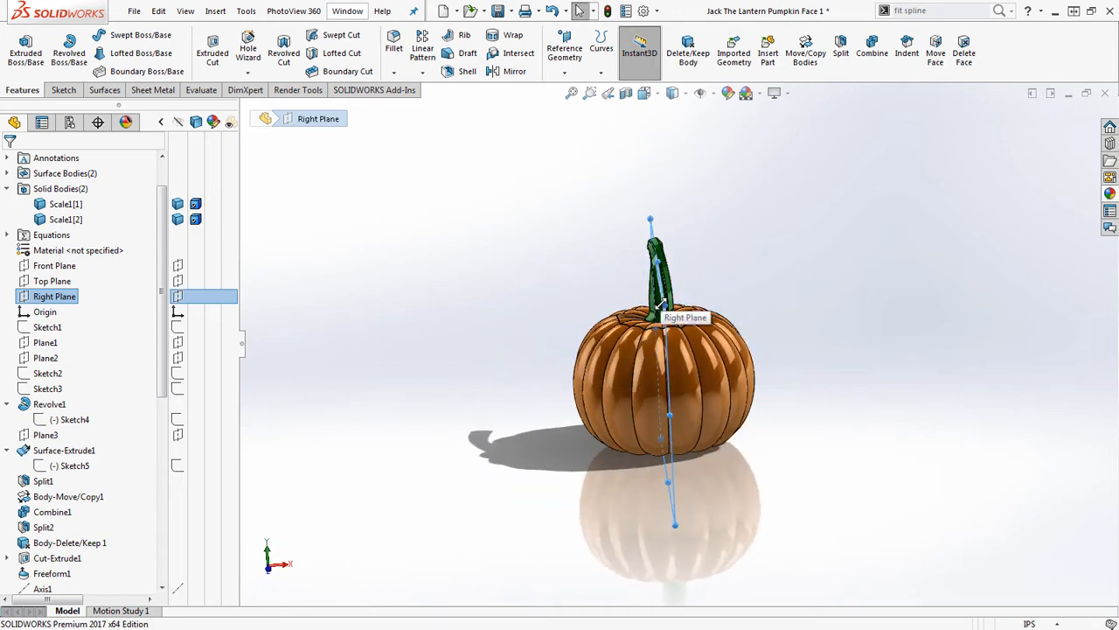
# Step: Try to create a reference plane offset about 9.21 in from the Right Plane
pyautogui.keyDown('ctrl'); pyautogui.moveTo(661, 304); pyautogui.dragTo(755, 309); pyautogui.keyUp('ctrl')
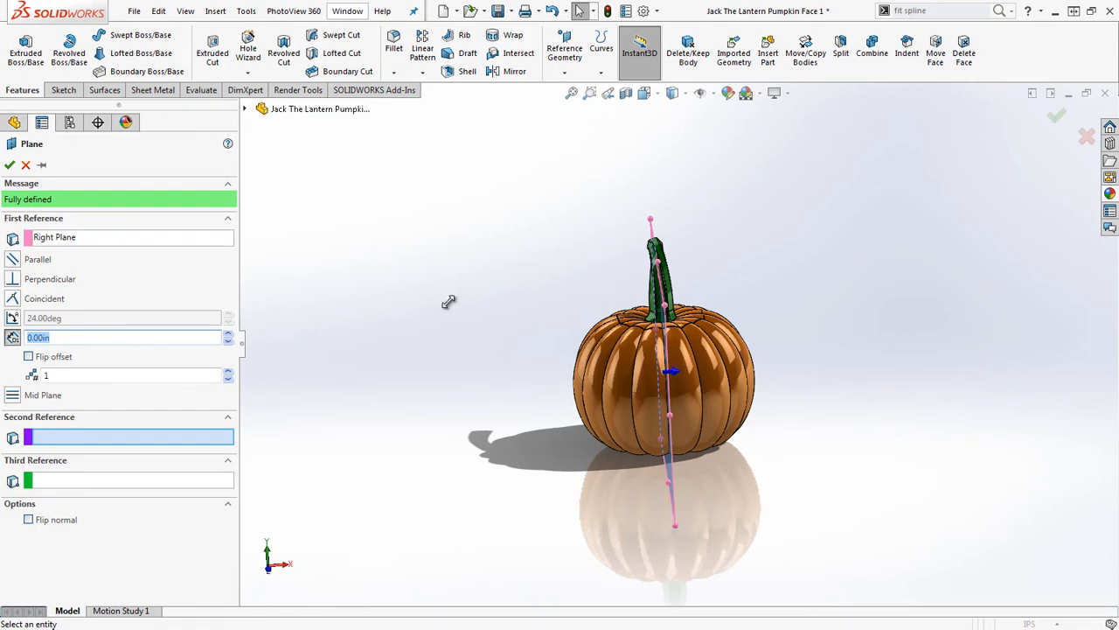
pyautogui.click(652, 301)
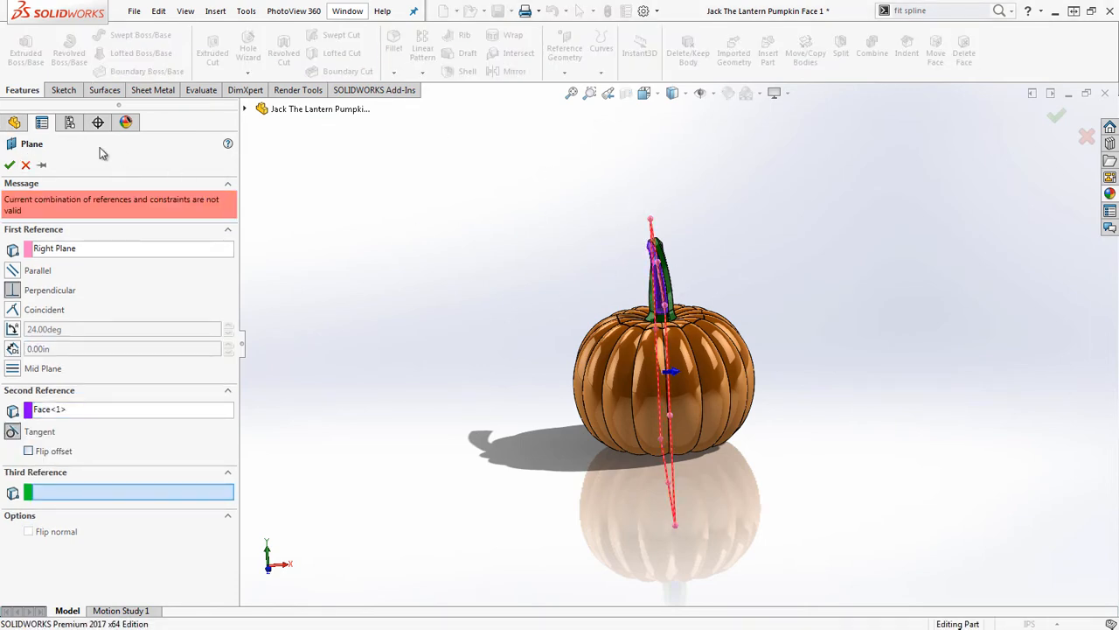
pyautogui.click(25, 164)
pyautogui.click(54, 297)
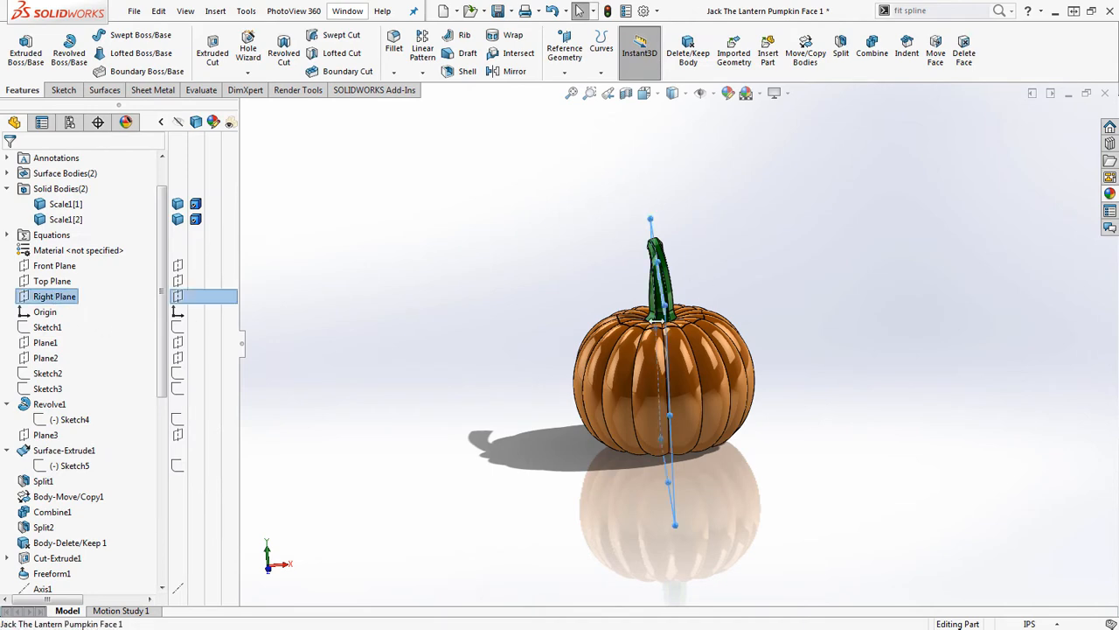
pyautogui.keyDown('ctrl'); pyautogui.moveTo(670, 307); pyautogui.dragTo(775, 303); pyautogui.keyUp('ctrl')
pyautogui.moveTo(805, 330); pyautogui.dragTo(898, 338, button='middle')
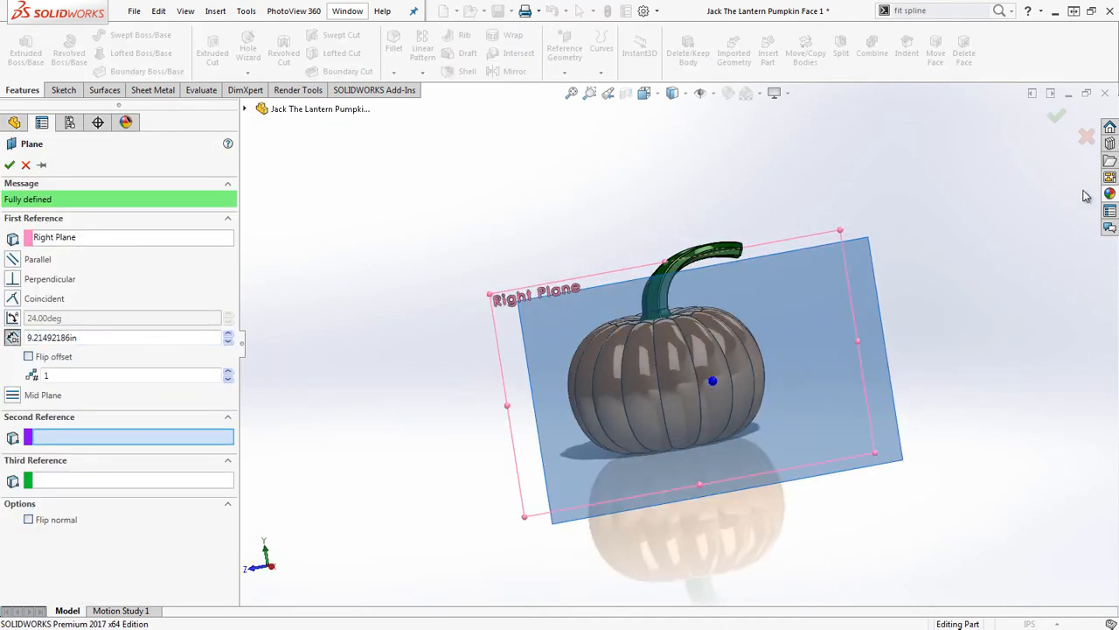
pyautogui.click(1087, 137)
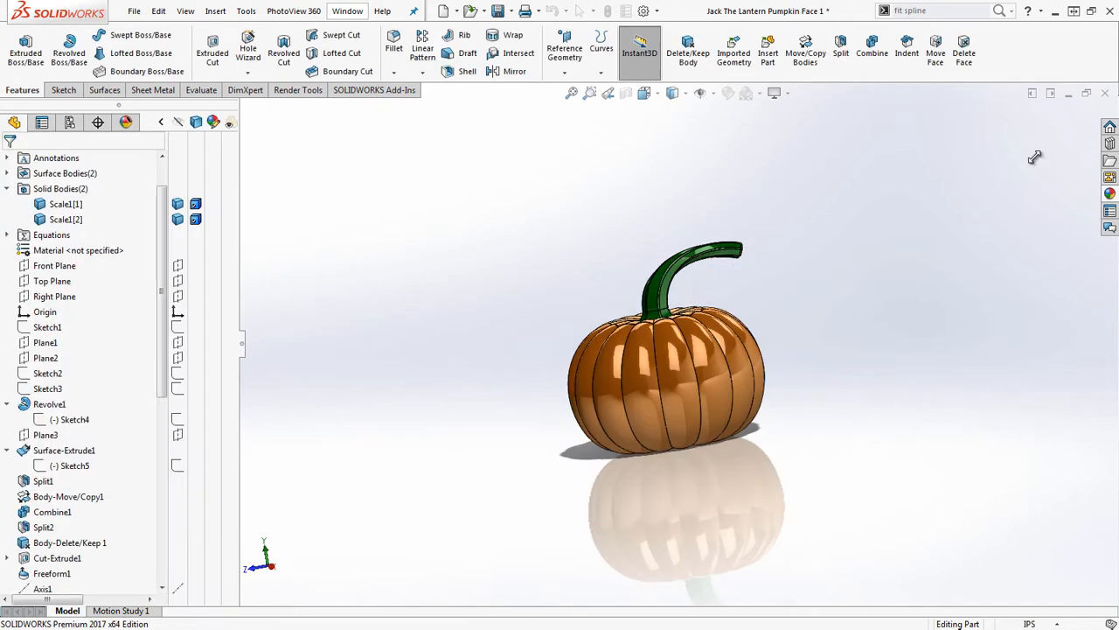
# Step: Start a new sketch on the Right Plane
pyautogui.click(50, 294)
pyautogui.click(61, 90)
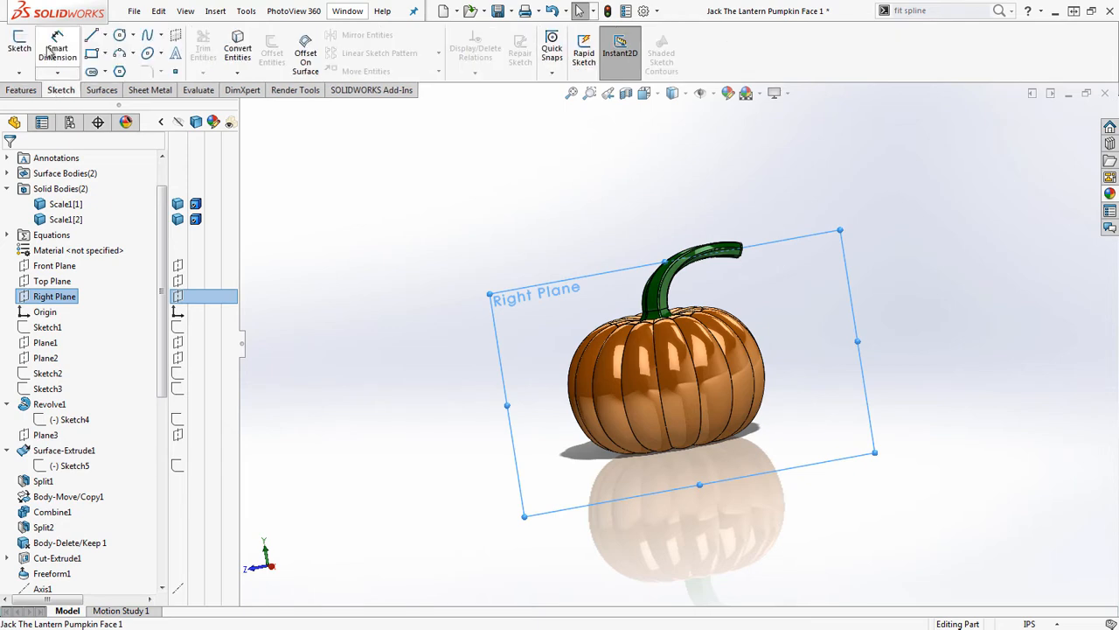
pyautogui.click(20, 42)
pyautogui.scroll(-2, 808, 313)
pyautogui.scroll(1, 524, 324)
pyautogui.scroll(-2, 454, 302)
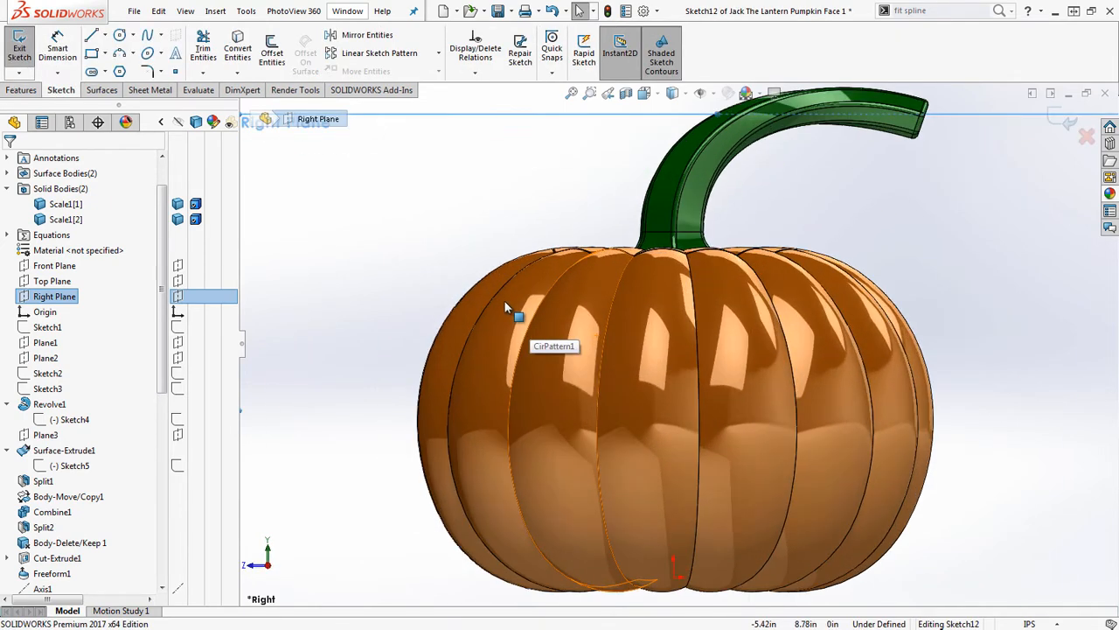
pyautogui.scroll(1, 505, 298)
pyautogui.scroll(-1, 502, 298)
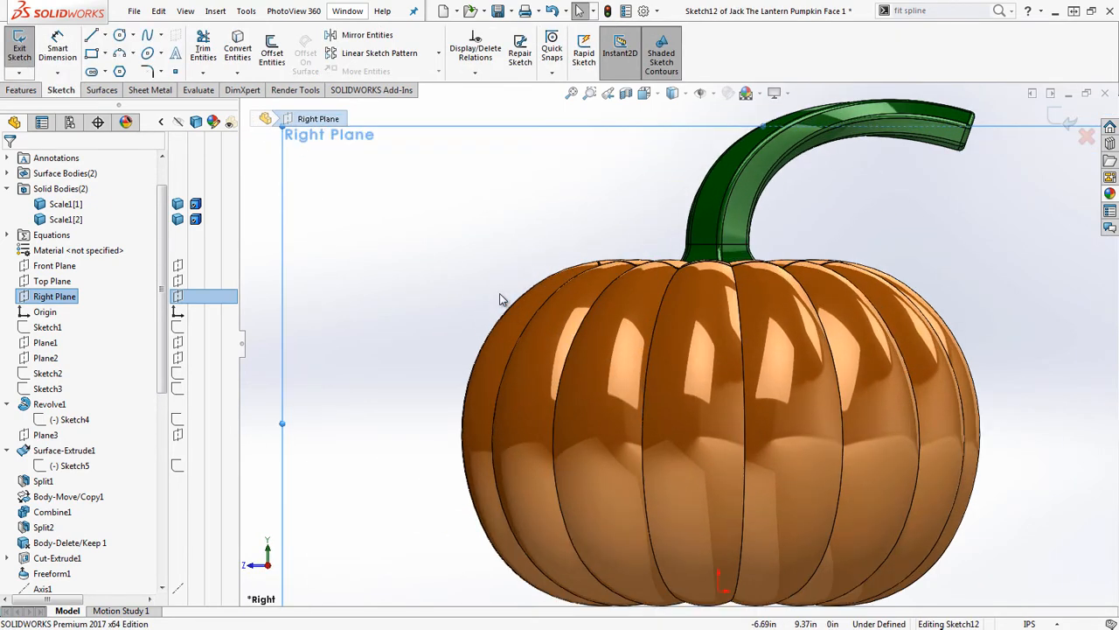
pyautogui.scroll(1, 666, 373)
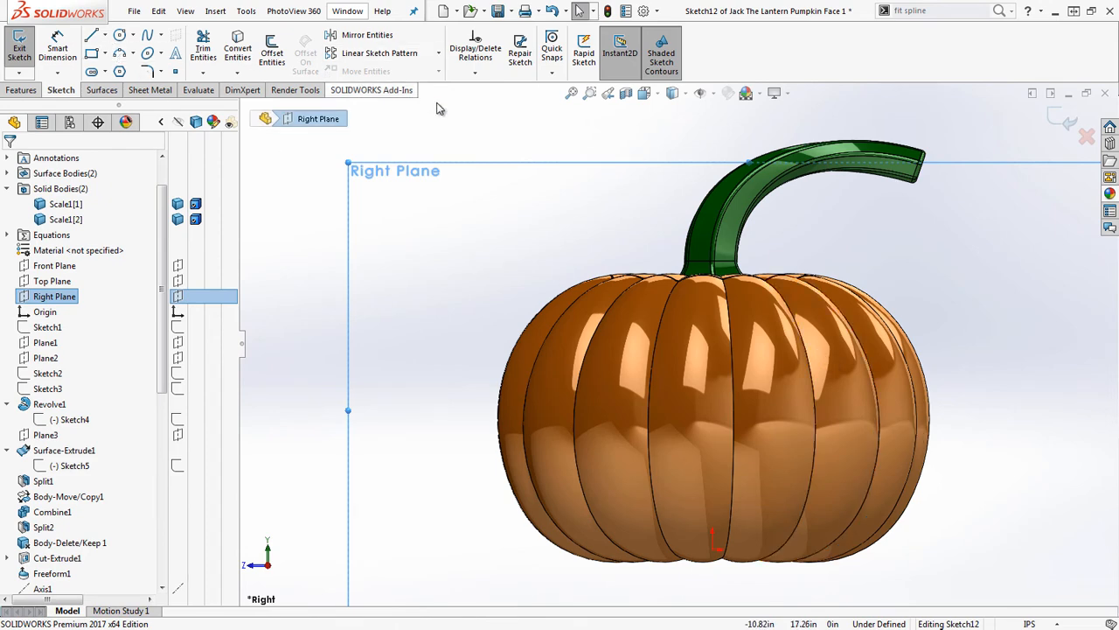
pyautogui.scroll(1, 788, 439)
pyautogui.scroll(-1, 788, 439)
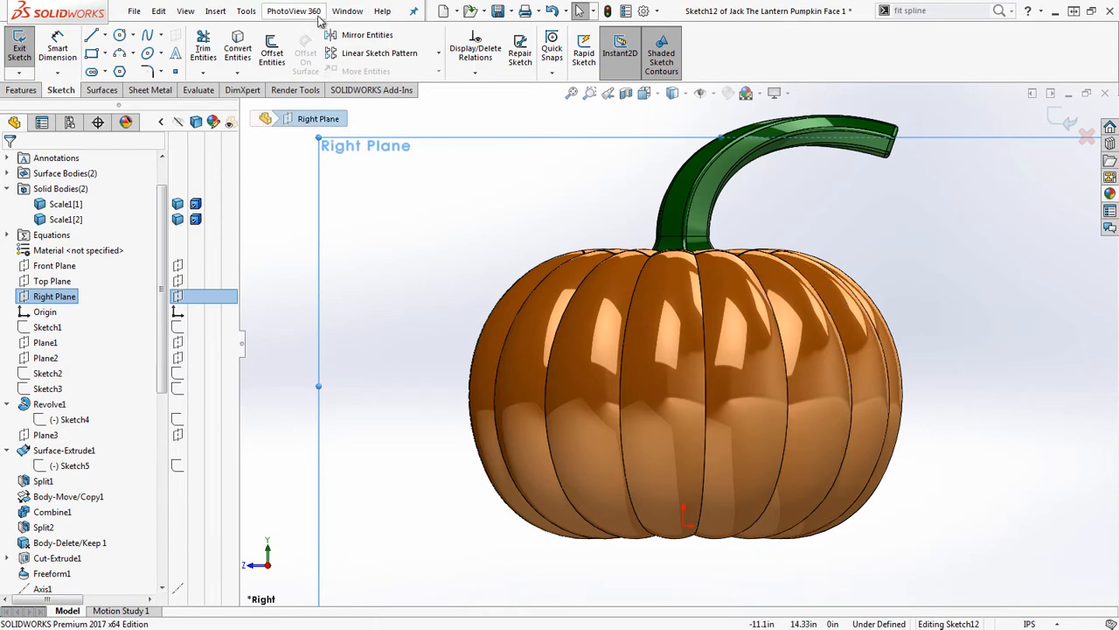
pyautogui.click(347, 10)
pyautogui.click(398, 196)
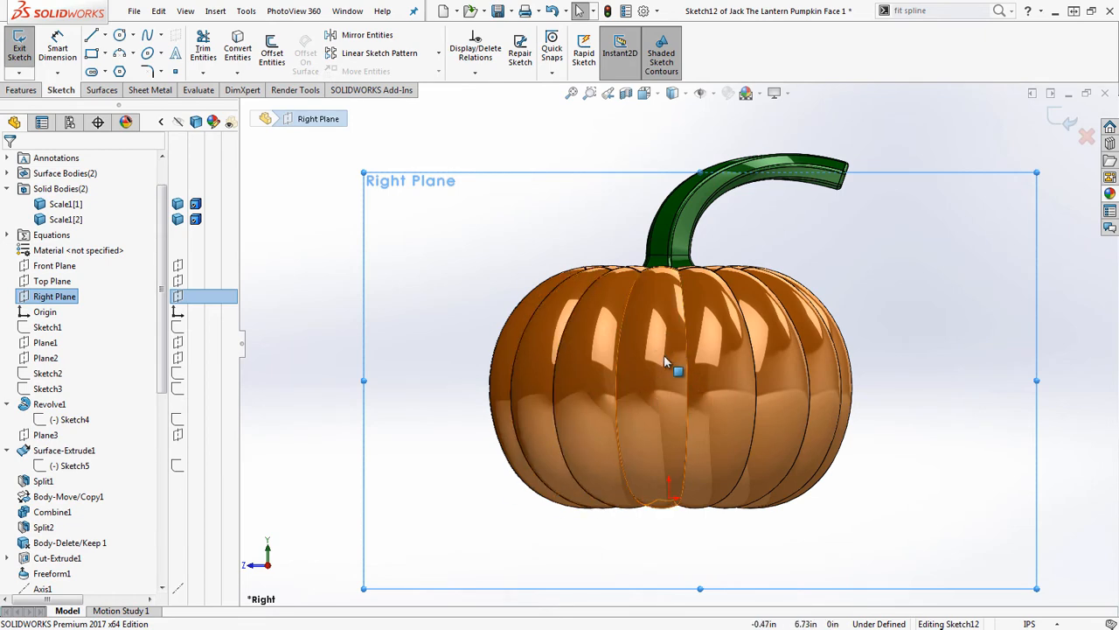
pyautogui.scroll(-1, 681, 376)
pyautogui.scroll(1, 681, 377)
pyautogui.scroll(-2, 690, 524)
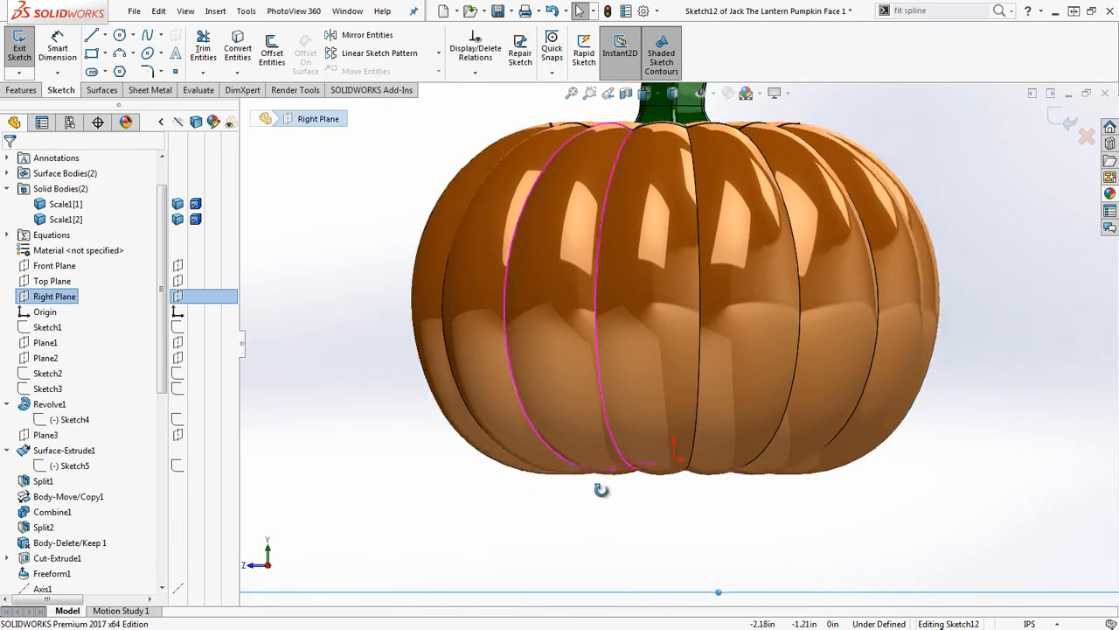
# Step: Facing the Right Plane squarely, sketch a three-point arc of about 2 in radius as the outer lower edge of the first eye
pyautogui.moveTo(599, 484)
pyautogui.mouseDown(button='middle')
pyautogui.moveTo(600, 396)
pyautogui.moveTo(617, 495)
pyautogui.moveTo(612, 481)
pyautogui.moveTo(607, 495)
pyautogui.moveTo(584, 481)
pyautogui.mouseUp(button='middle')
pyautogui.scroll(2, 821, 458)
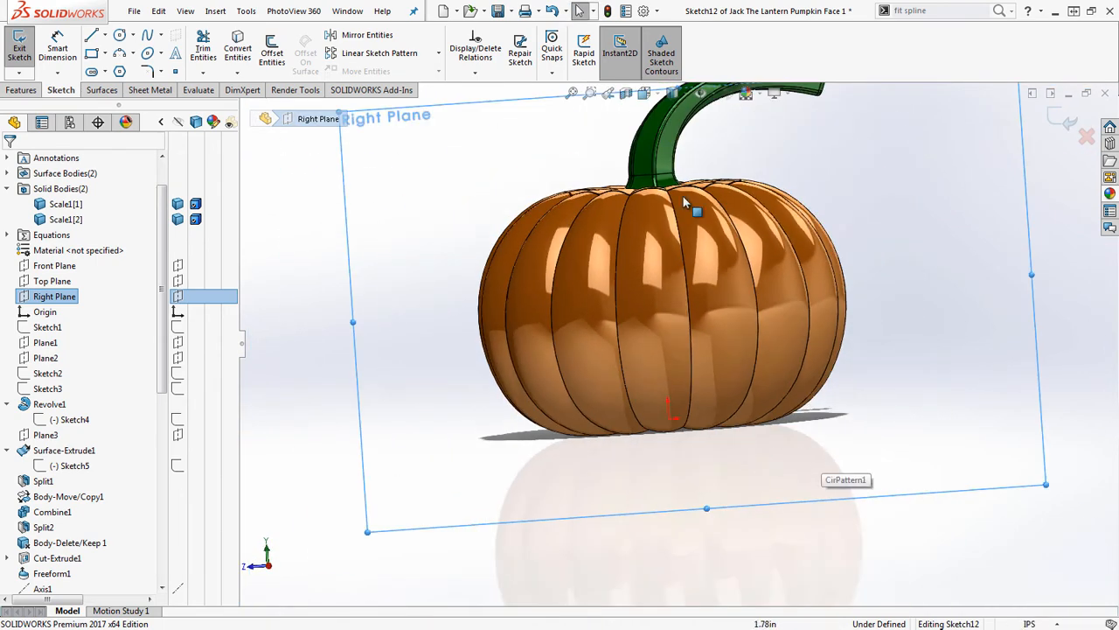
pyautogui.press('space')
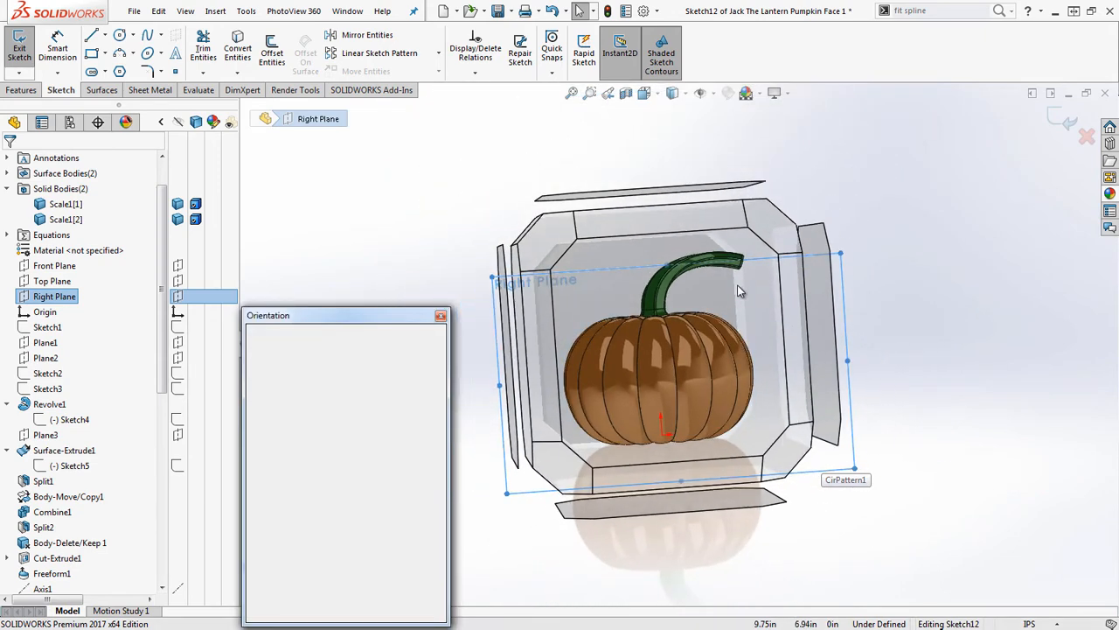
pyautogui.click(710, 290)
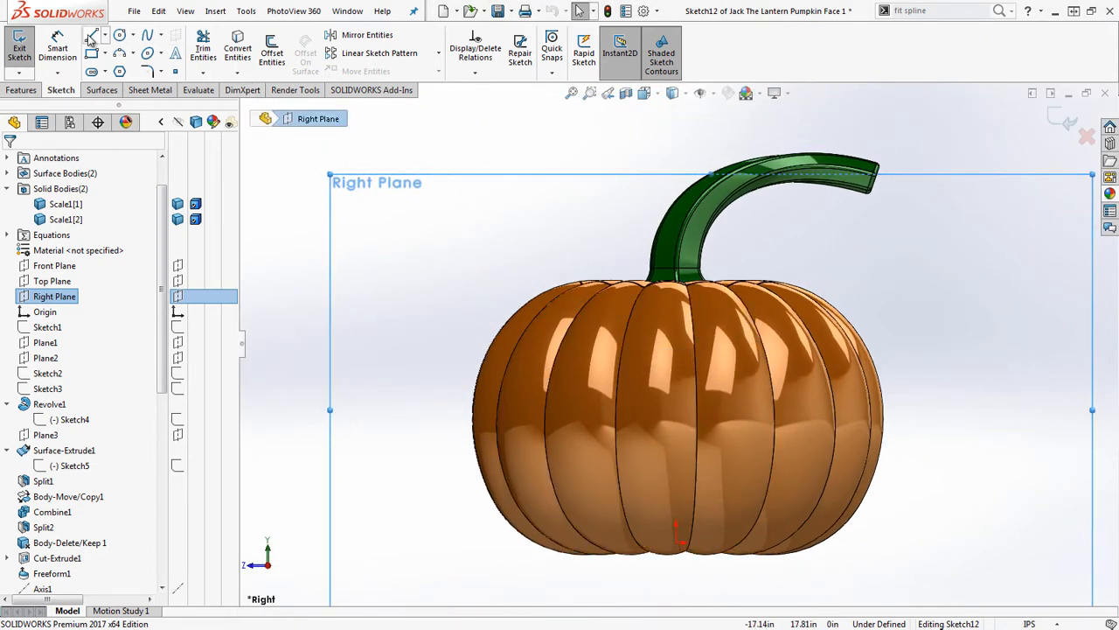
pyautogui.click(121, 53)
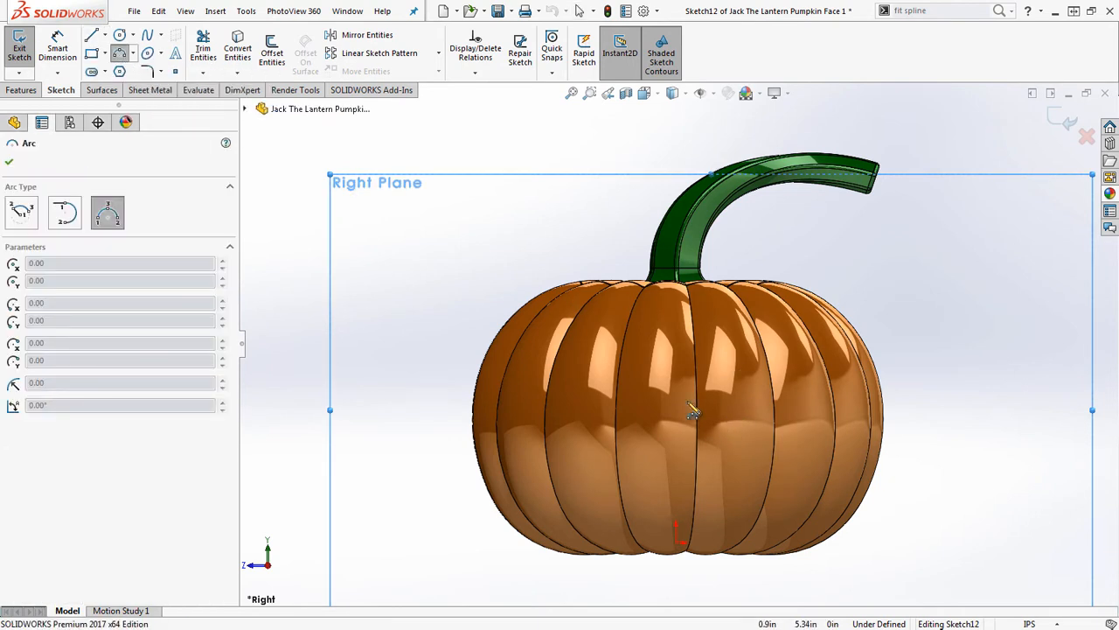
pyautogui.click(598, 335)
pyautogui.click(653, 390)
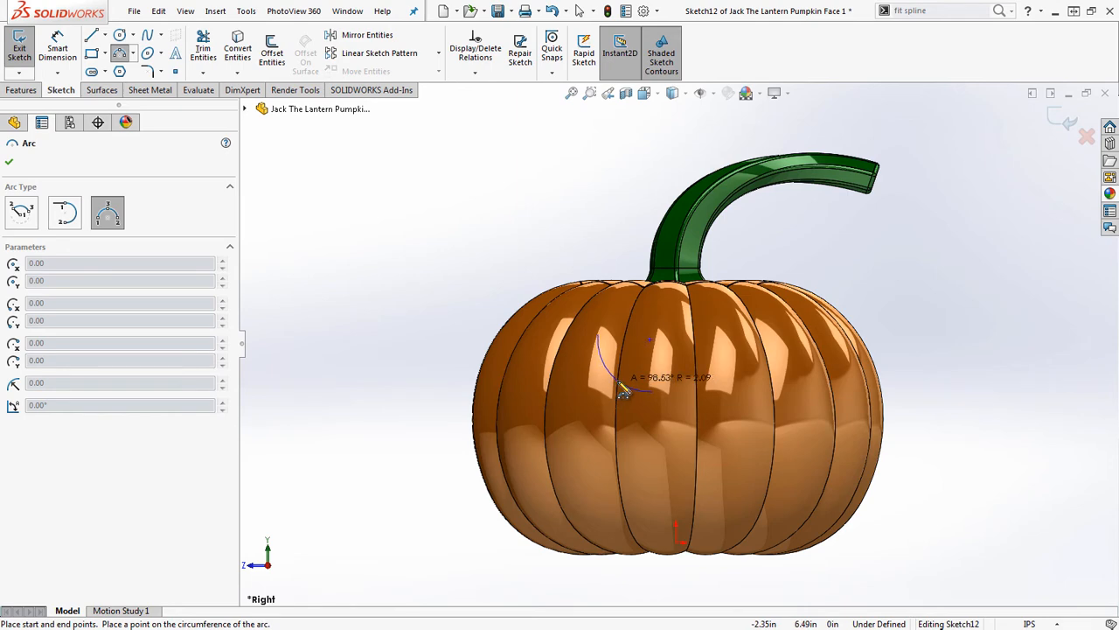
pyautogui.click(622, 394)
# Step: Draw a line about 2.91 in long sloping down toward the pumpkin's middle from the upper end of the eye arc
pyautogui.click(91, 35)
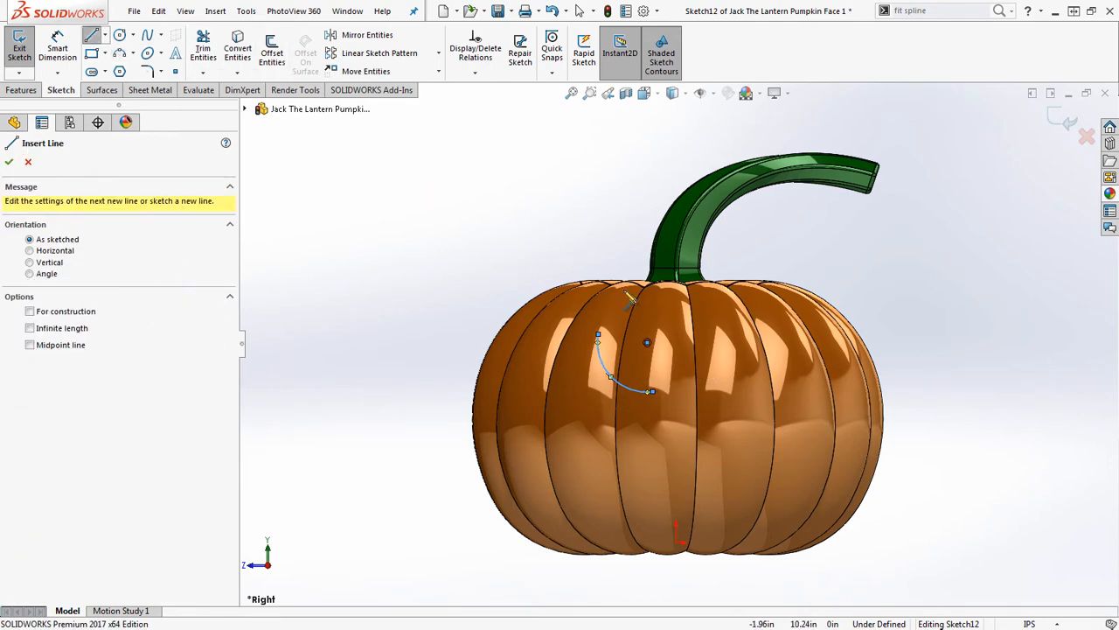
pyautogui.click(599, 336)
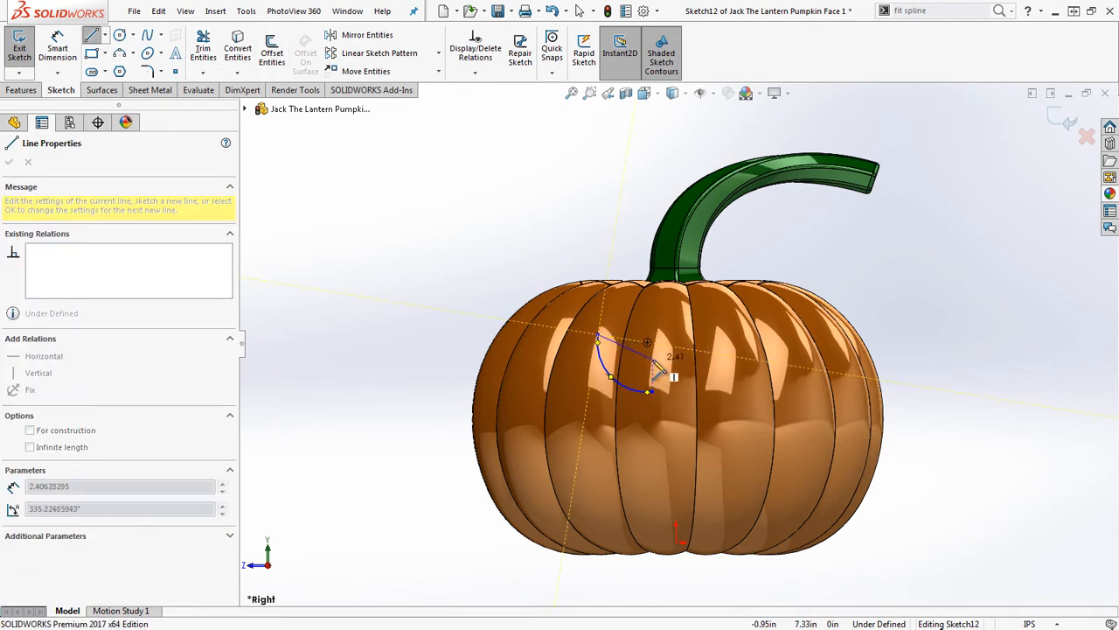
pyautogui.click(663, 365)
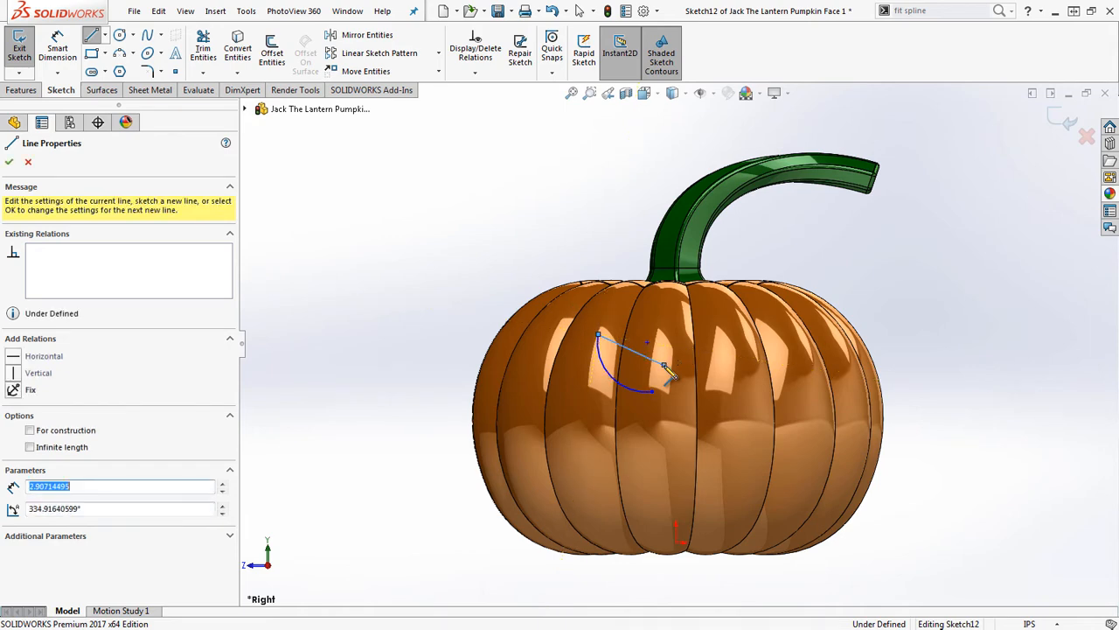
pyautogui.press('a')
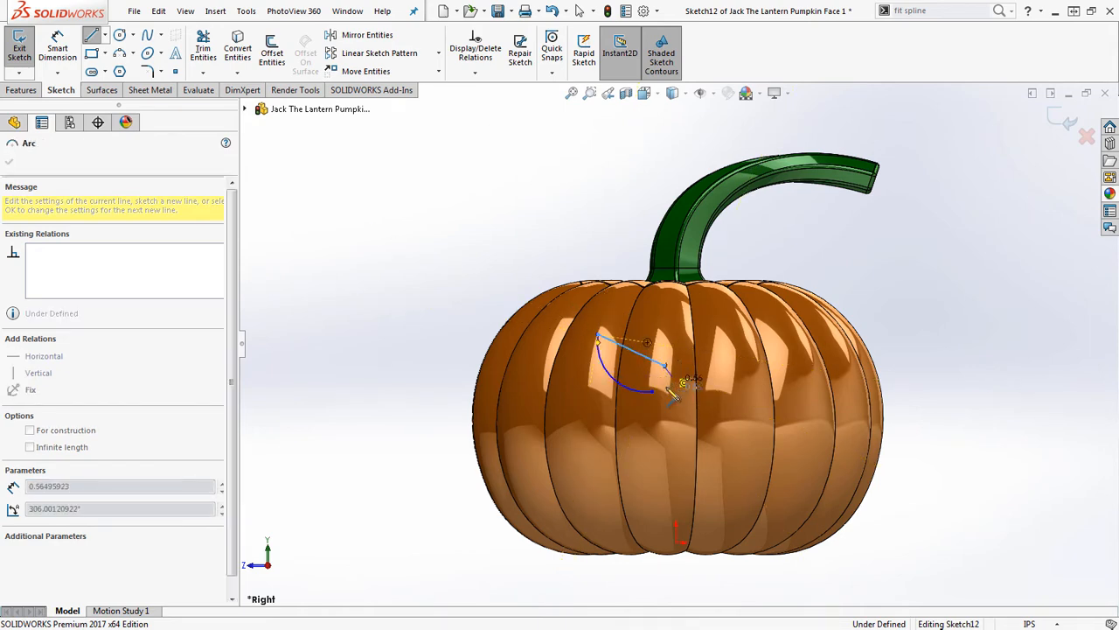
pyautogui.rightClick(668, 390)
pyautogui.click(689, 395)
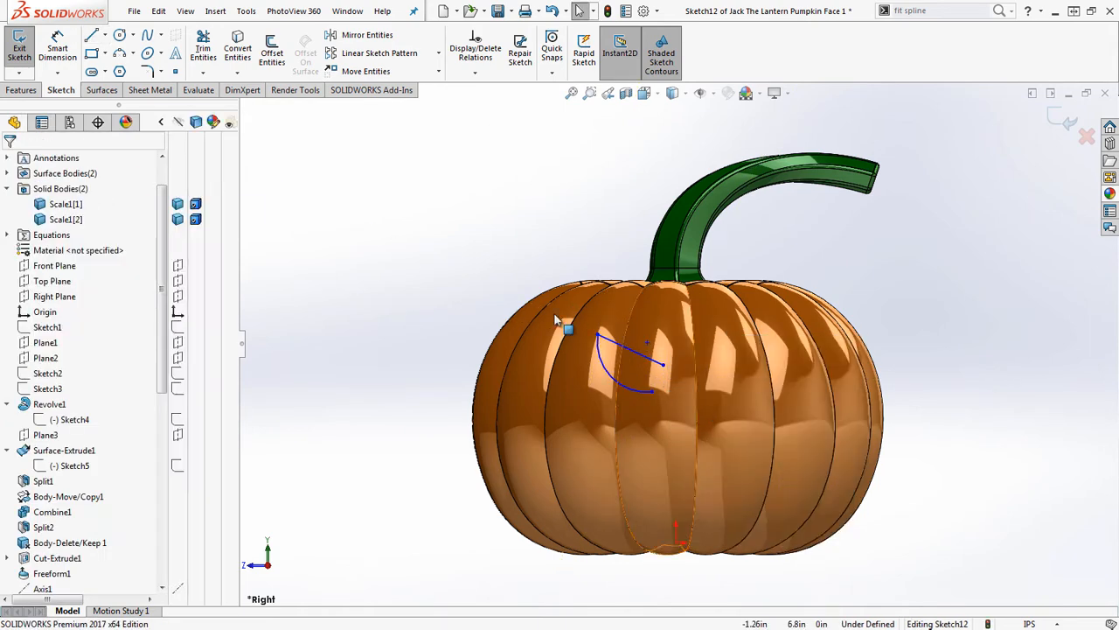
pyautogui.click(132, 54)
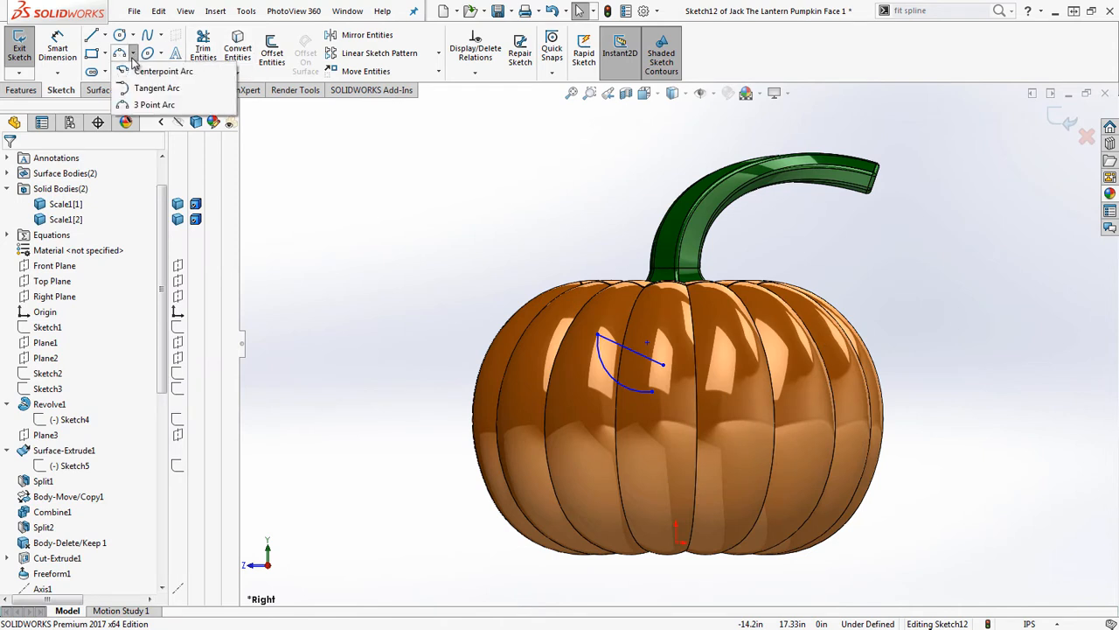
pyautogui.click(153, 105)
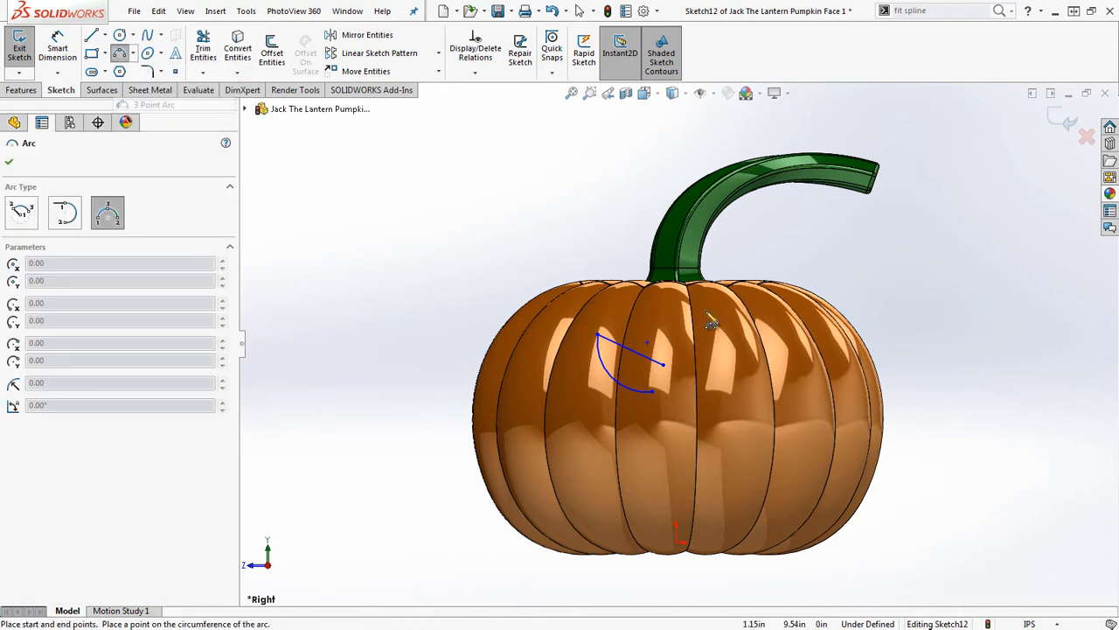
pyautogui.rightClick(671, 389)
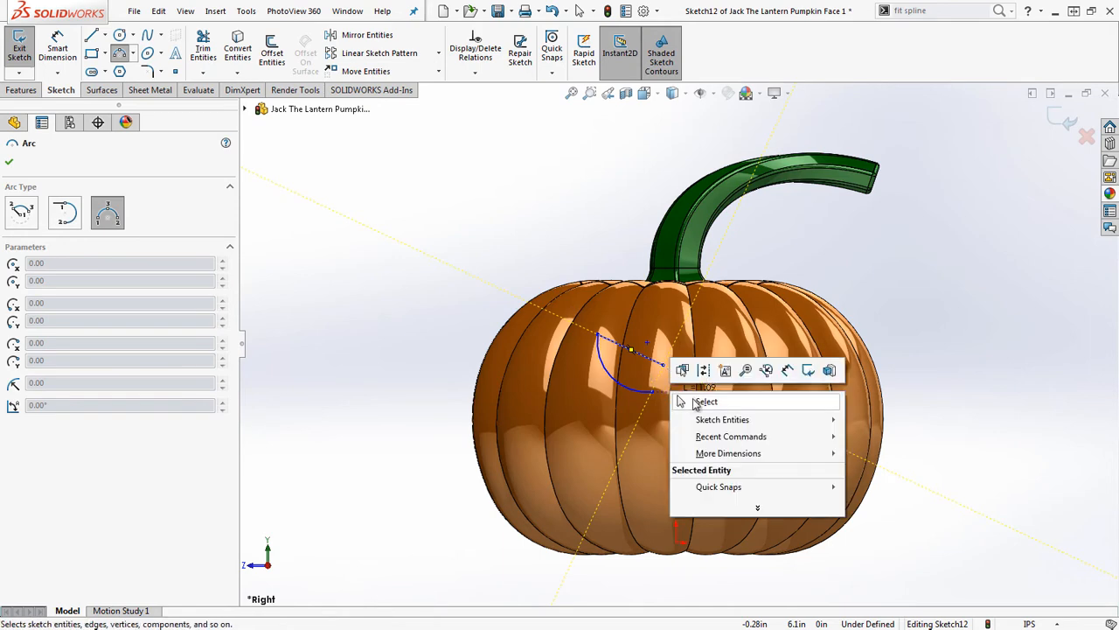
pyautogui.click(691, 400)
# Step: Shift the eye arc's lower endpoint down and outward, and draw a horizontal line about 1.01 in long inward from it
pyautogui.click(625, 399)
pyautogui.moveTo(625, 400); pyautogui.dragTo(635, 406)
pyautogui.press('l')
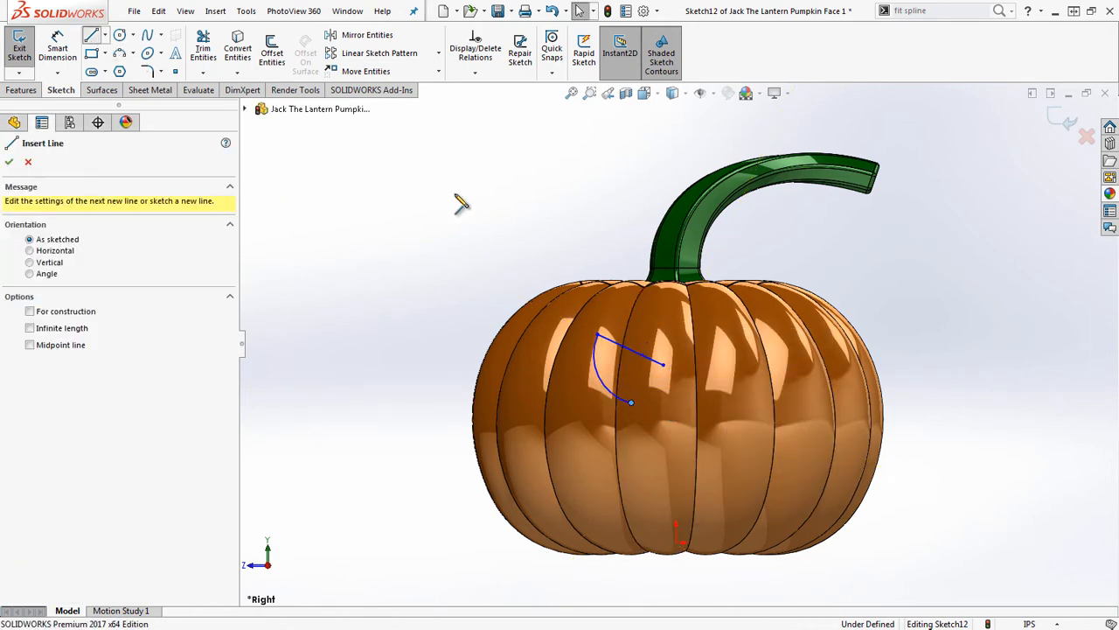
pyautogui.click(631, 402)
pyautogui.click(656, 402)
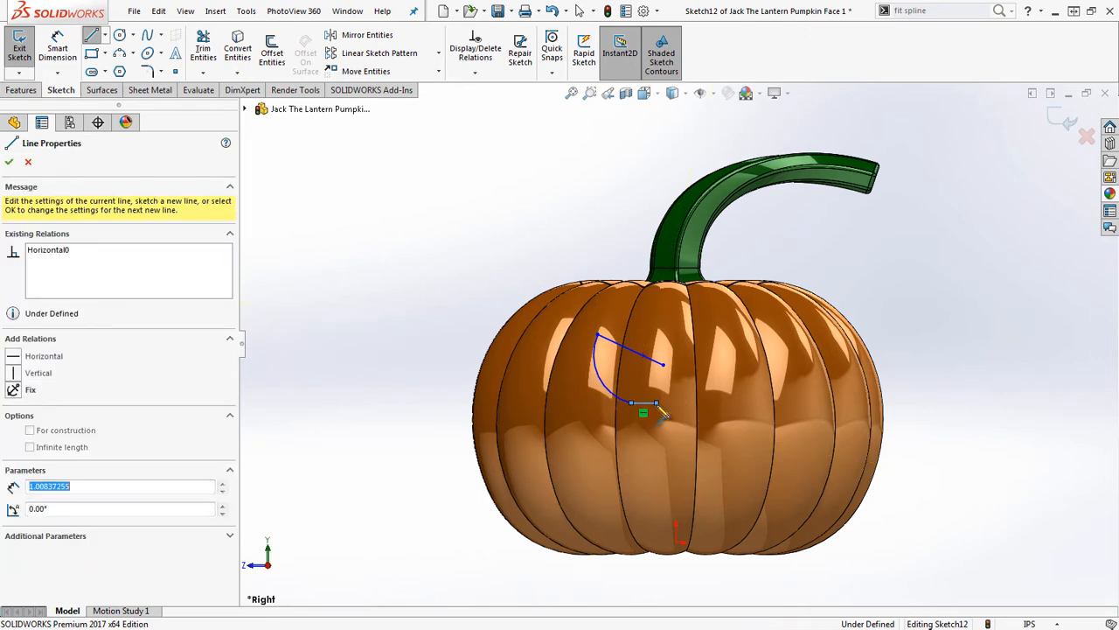
pyautogui.rightClick(655, 402)
pyautogui.click(678, 417)
# Step: Close the first eye outline with a three-point arc of about 1 in radius between the horizontal and sloping lines' free ends
pyautogui.click(134, 54)
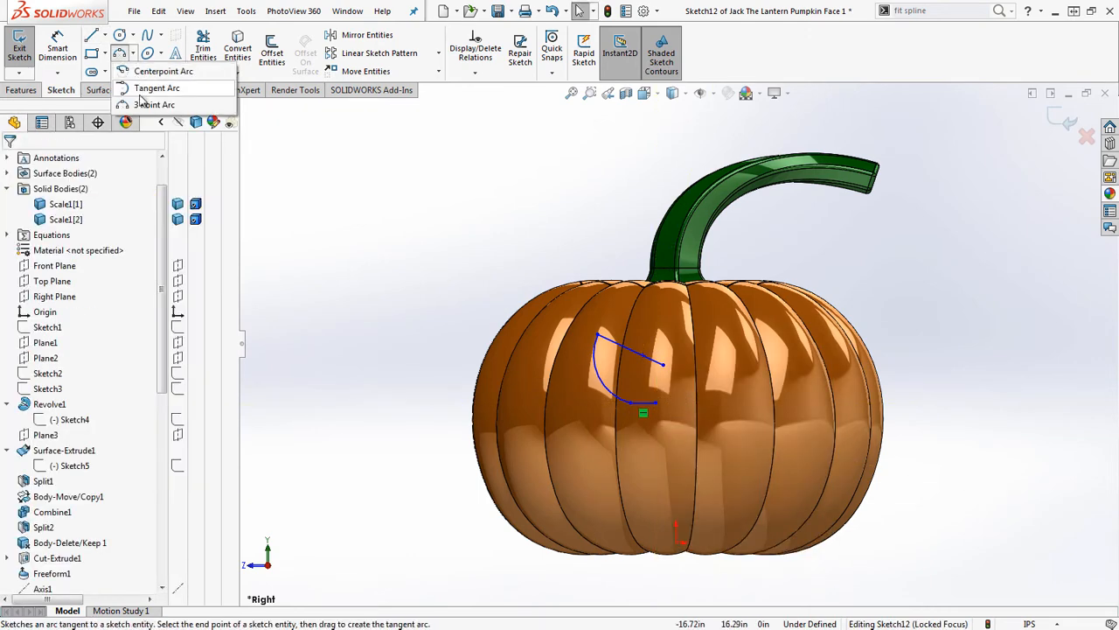
pyautogui.click(162, 100)
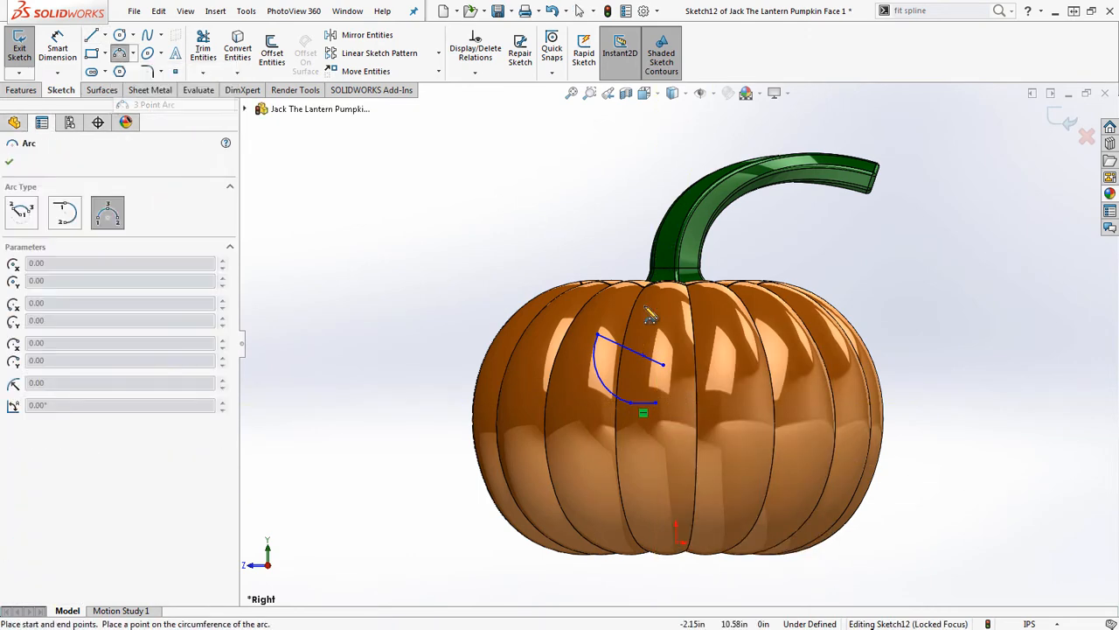
pyautogui.click(656, 402)
pyautogui.click(670, 388)
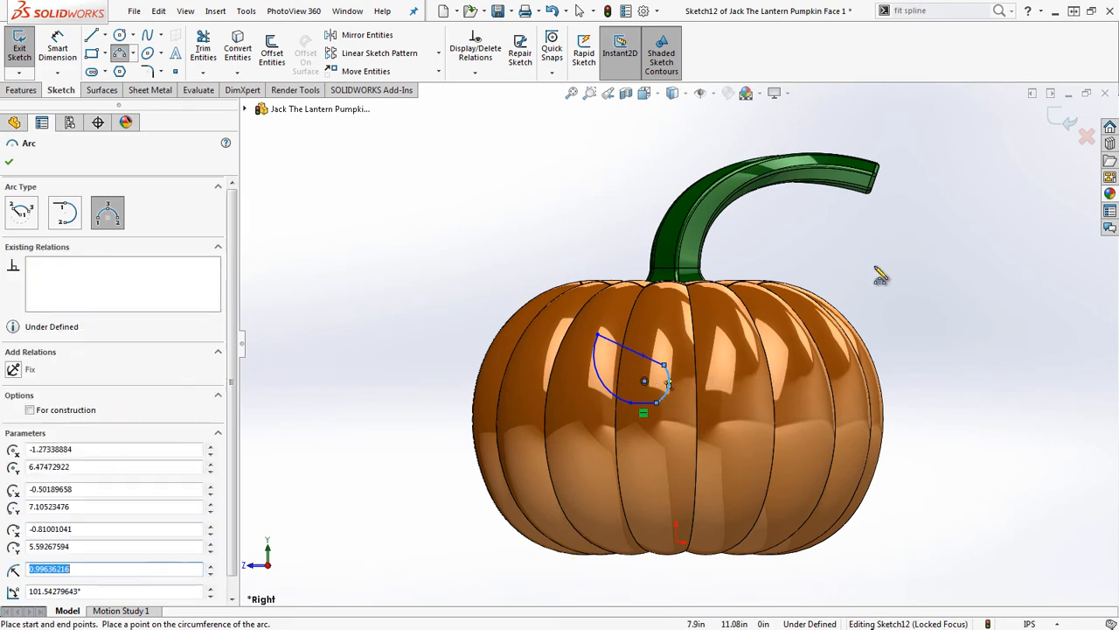
pyautogui.rightClick(877, 265)
pyautogui.click(912, 278)
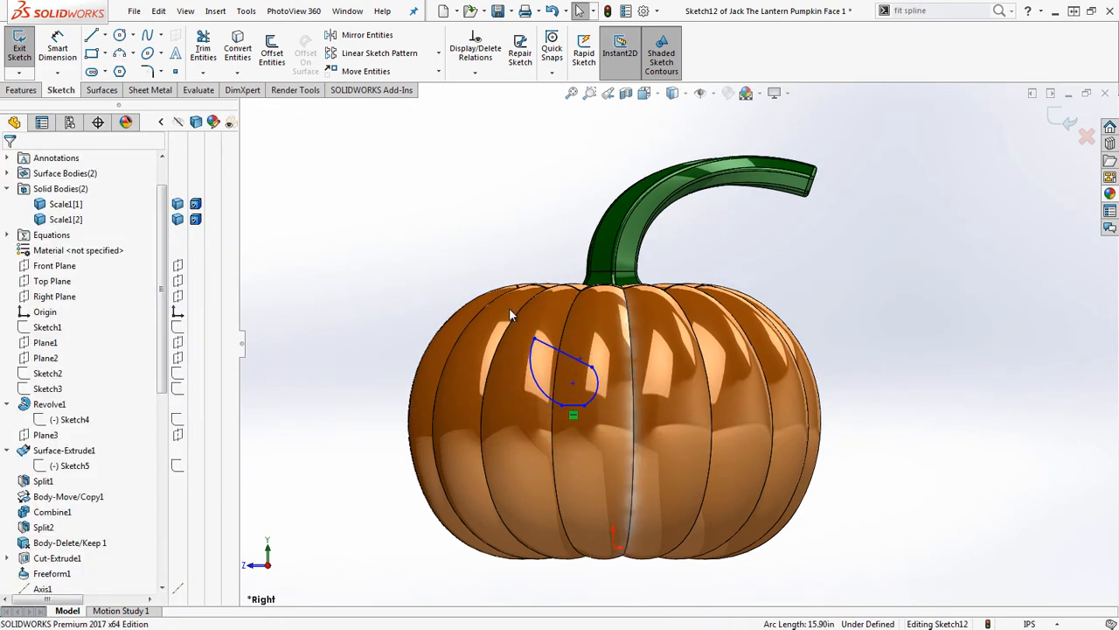
# Step: Select the whole first eye outline and move it slightly up and outward on the pumpkin
pyautogui.click(593, 388)
pyautogui.click(591, 371)
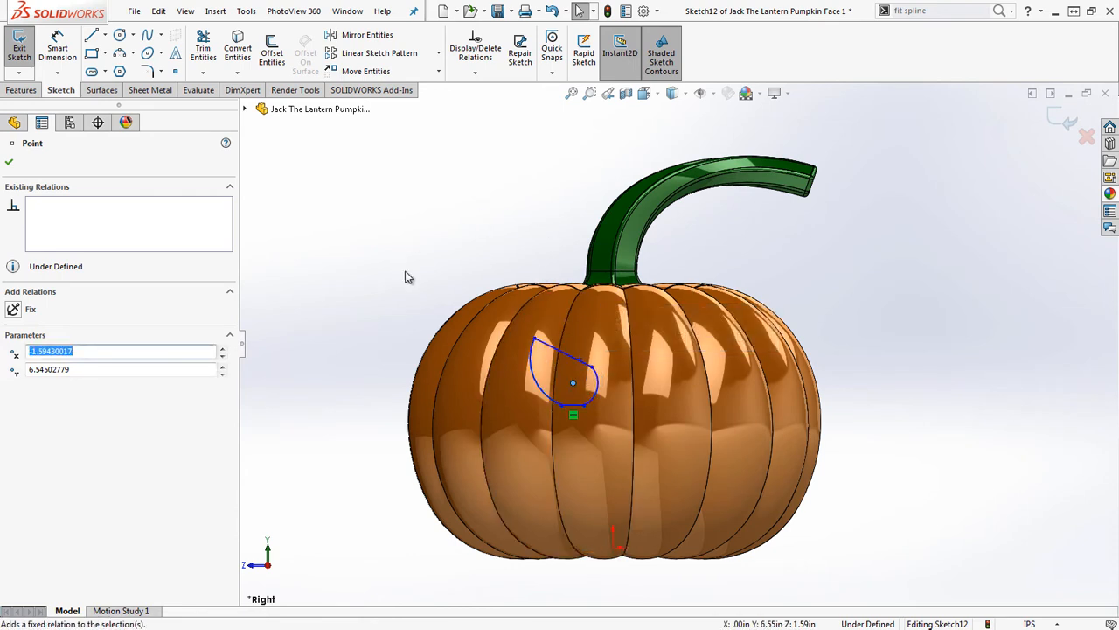
pyautogui.moveTo(405, 271); pyautogui.dragTo(663, 452)
pyautogui.moveTo(564, 360); pyautogui.dragTo(542, 347)
pyautogui.click(552, 252)
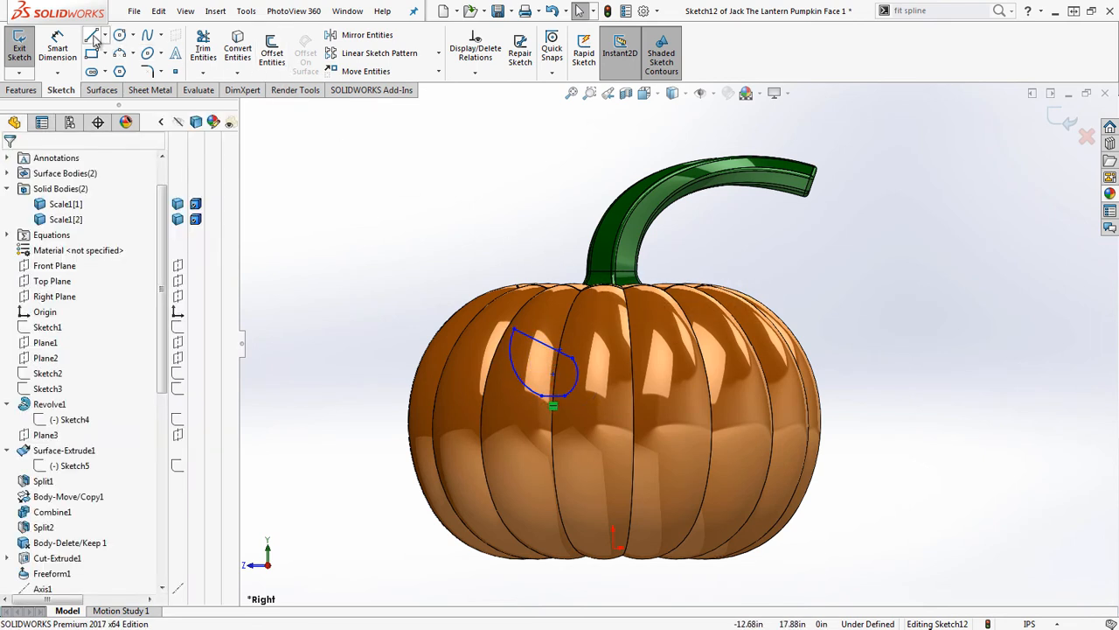
# Step: Sketch a three-point arc of about 1.93 in radius on the opposite side as the outer lower edge of the second eye
pyautogui.click(132, 54)
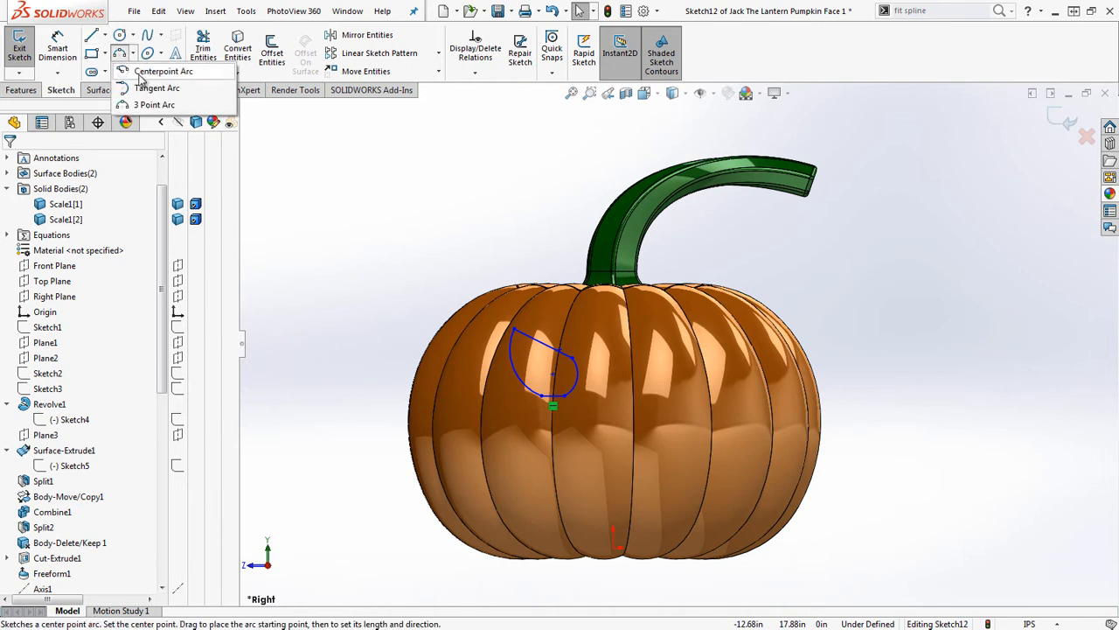
pyautogui.click(142, 72)
pyautogui.click(132, 54)
pyautogui.click(154, 104)
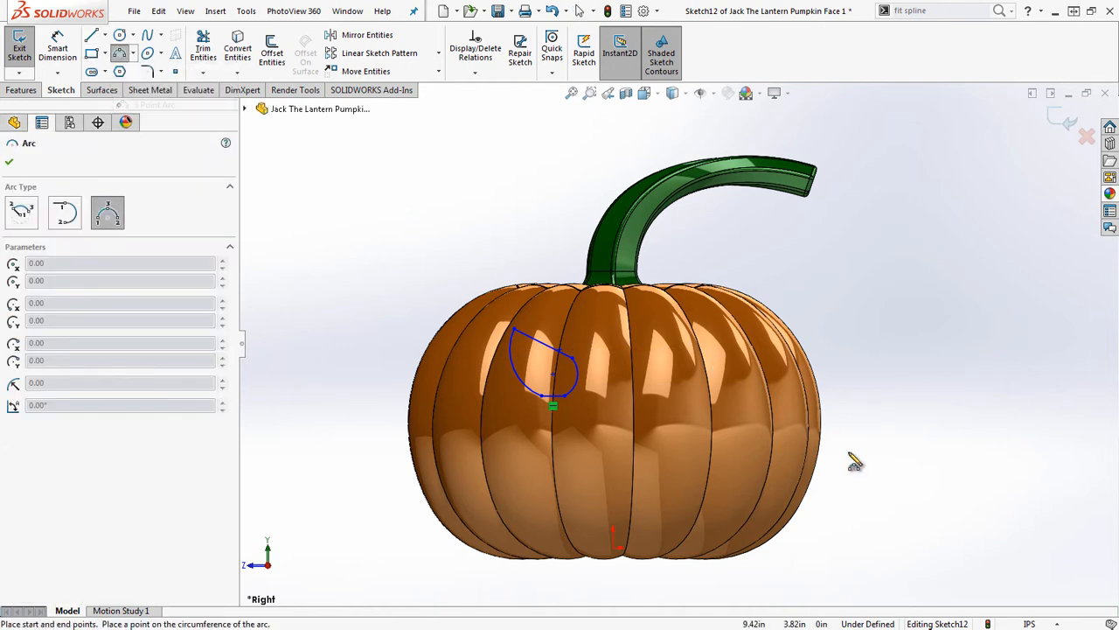
pyautogui.click(666, 396)
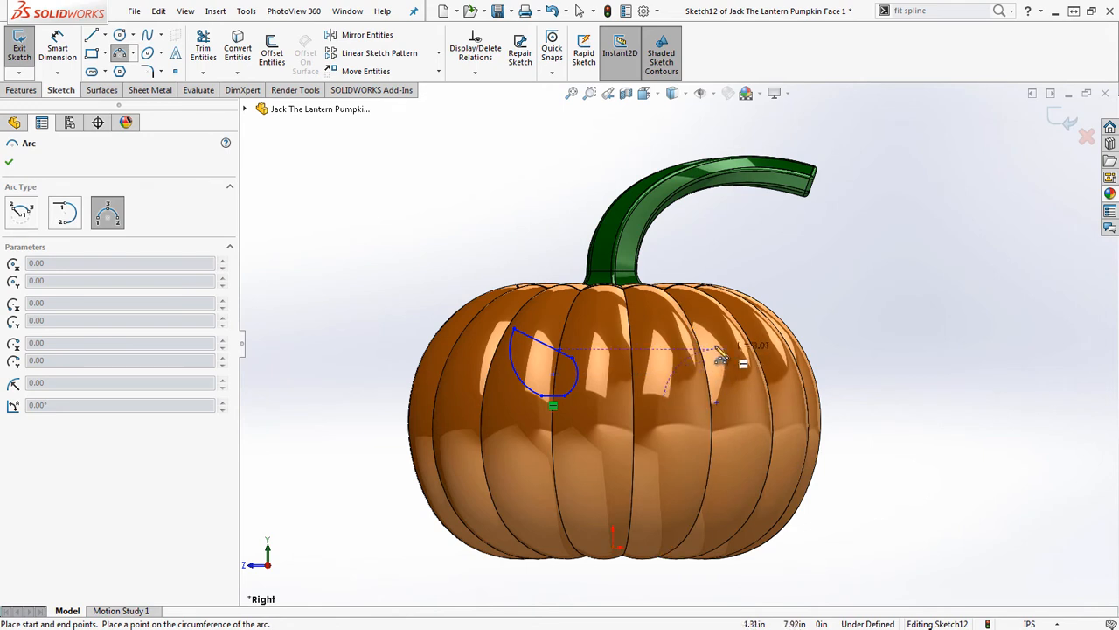
pyautogui.click(718, 343)
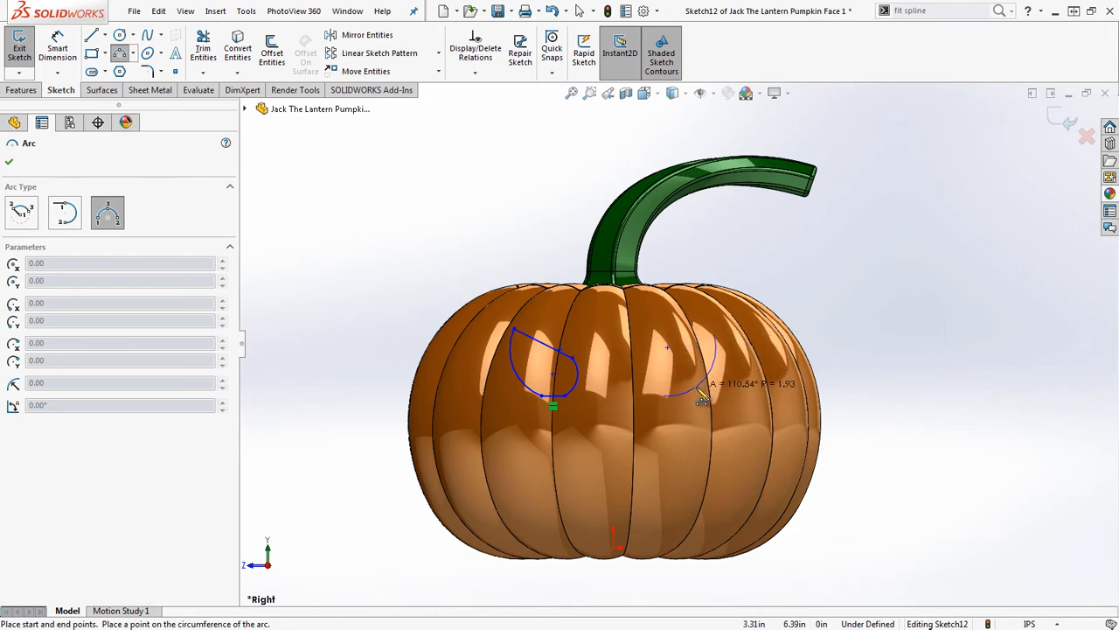
pyautogui.click(702, 398)
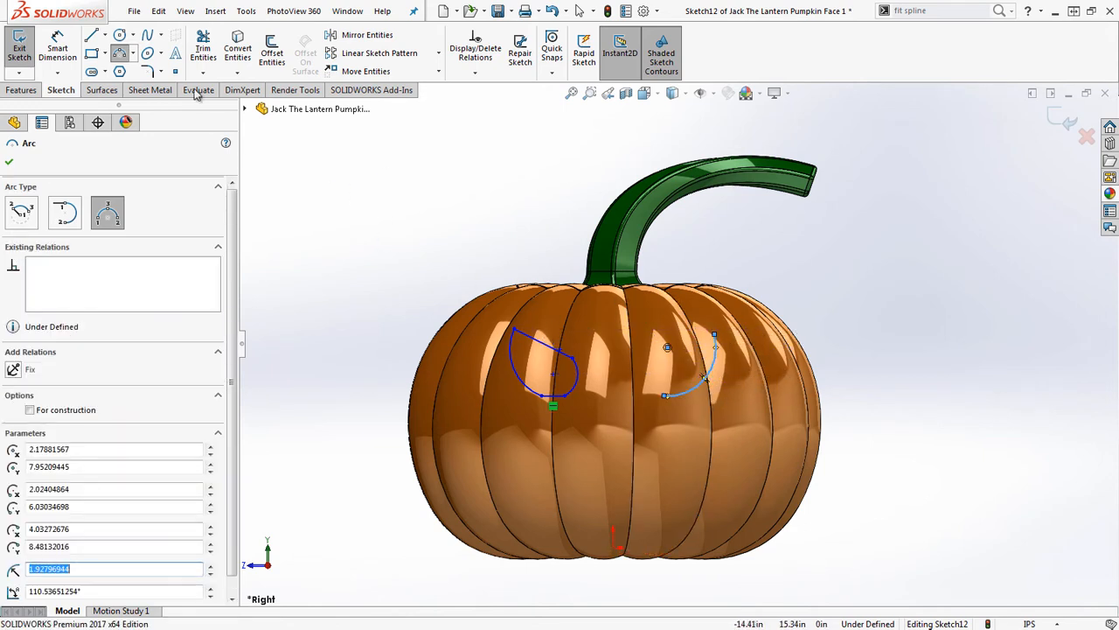
# Step: Shift the lower endpoint of the second eye's arc slightly outward to about X 2.39 in, Y 6.03 in
pyautogui.click(91, 35)
pyautogui.rightClick(776, 292)
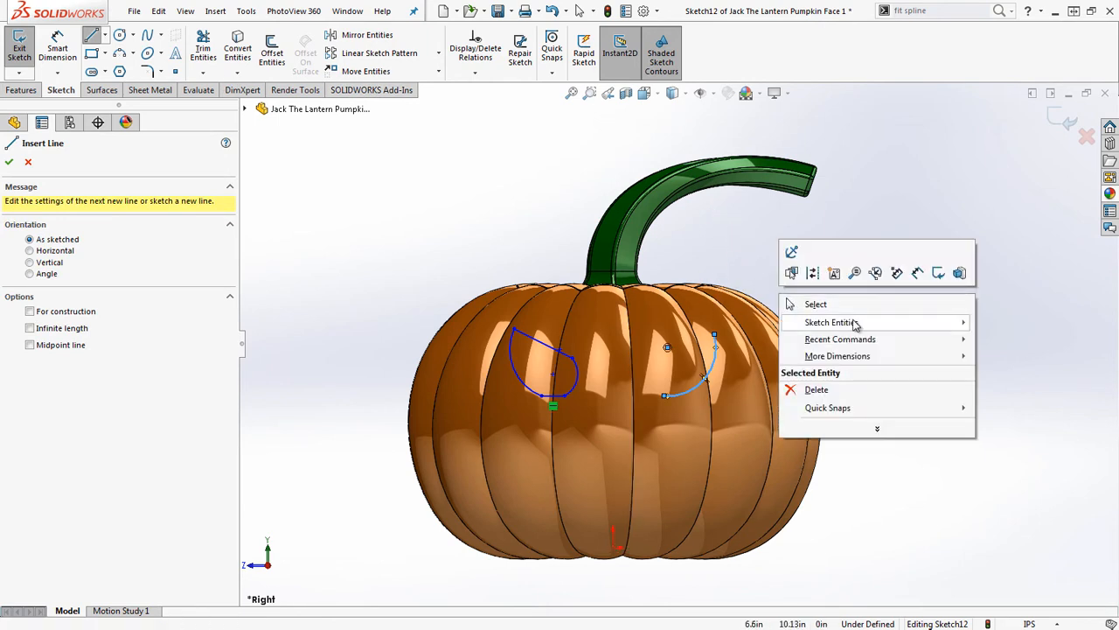
pyautogui.click(813, 300)
pyautogui.moveTo(666, 396)
pyautogui.mouseDown()
pyautogui.moveTo(690, 409)
pyautogui.moveTo(673, 395)
pyautogui.mouseUp()
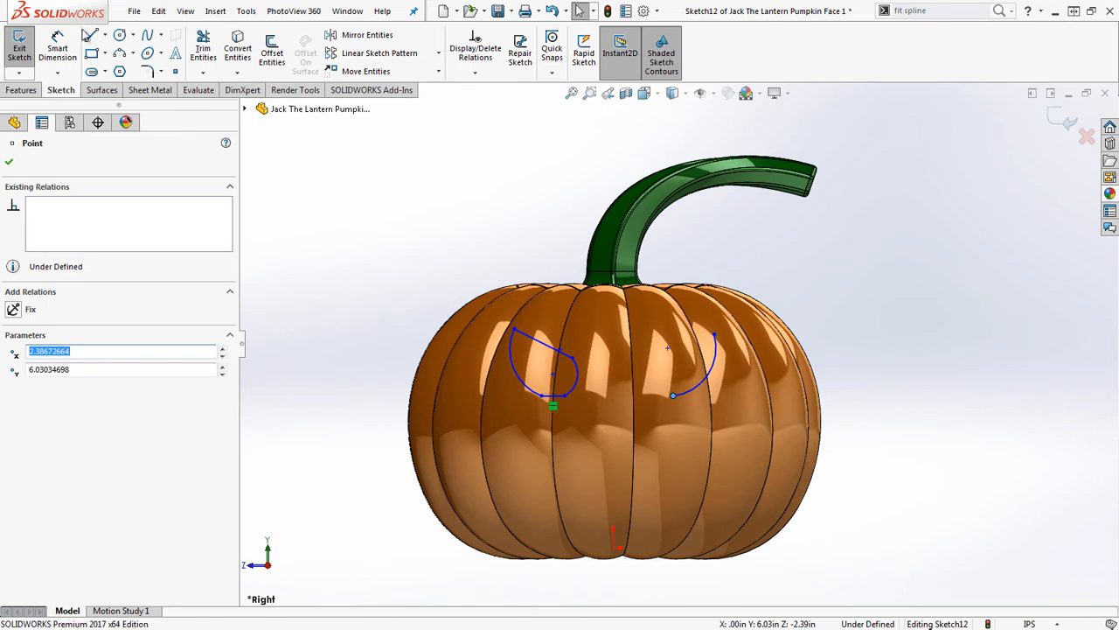
# Step: Draw a vertical centerline about 9.96 in long from the origin up the middle of the pumpkin
pyautogui.click(91, 35)
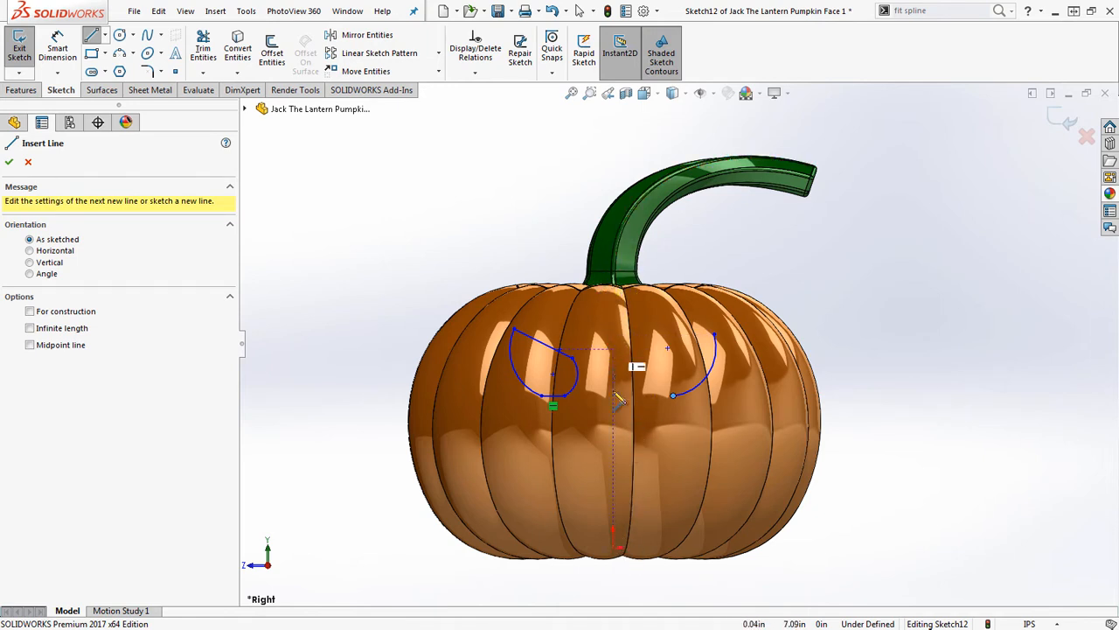
pyautogui.click(104, 35)
pyautogui.click(122, 70)
pyautogui.click(627, 289)
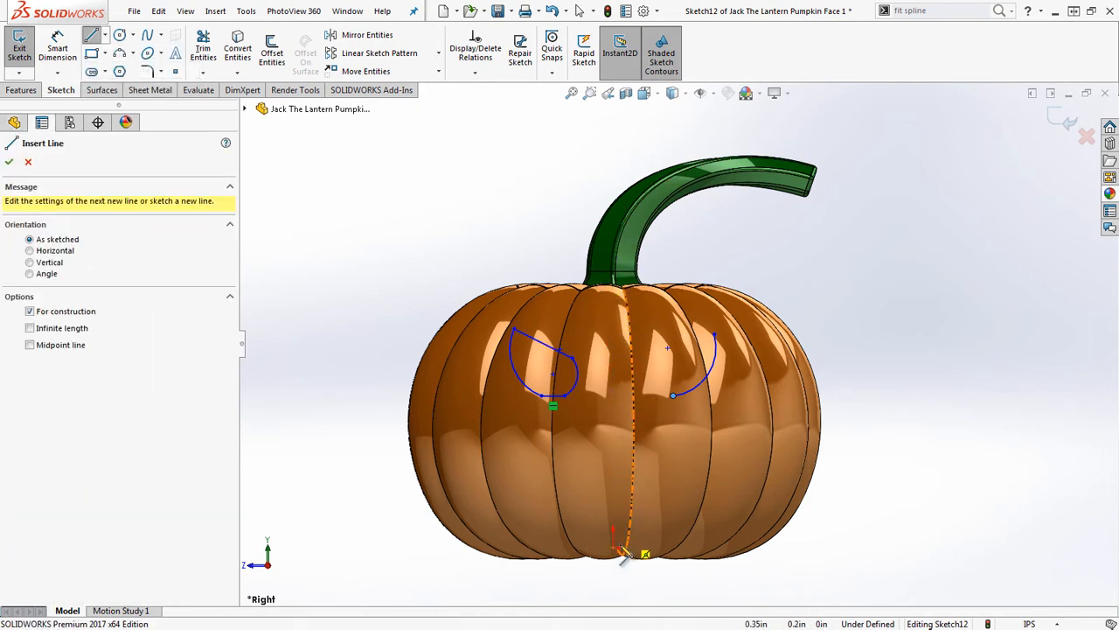
pyautogui.click(613, 551)
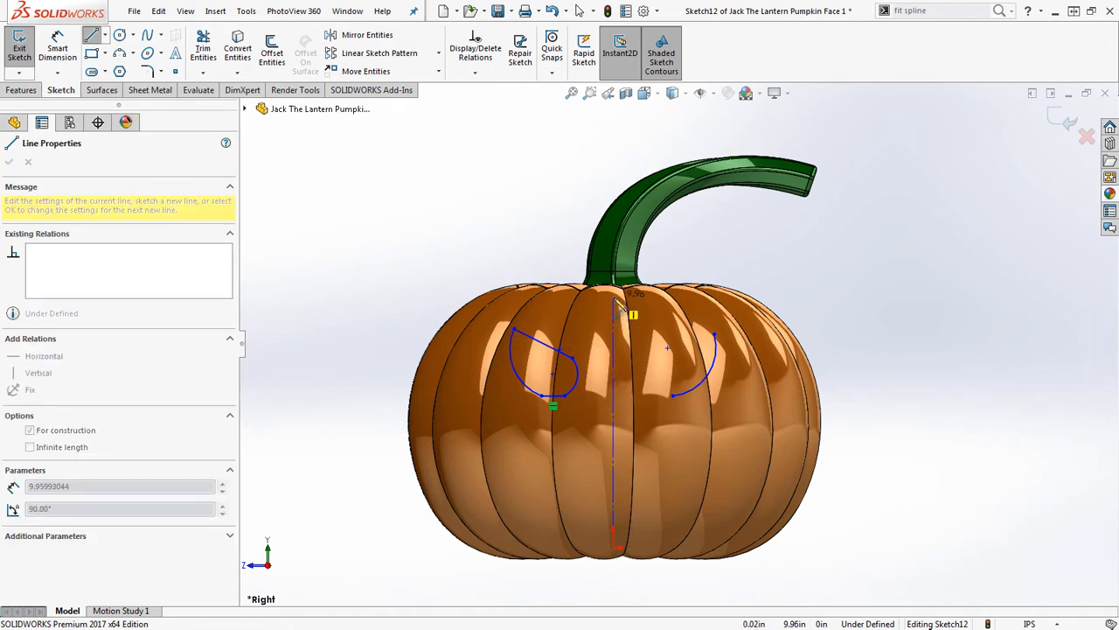
pyautogui.rightClick(617, 301)
pyautogui.click(668, 316)
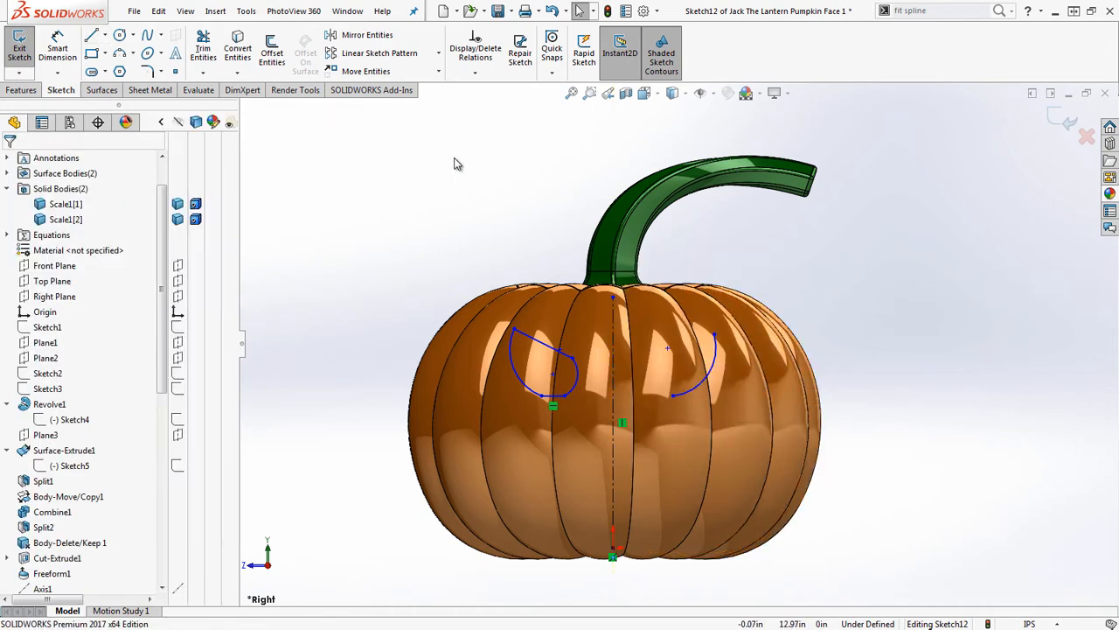
# Step: Draw the second eye's sloping top line, about 2.58 in long, and a short horizontal line inward from the arc's lower end
pyautogui.click(715, 335)
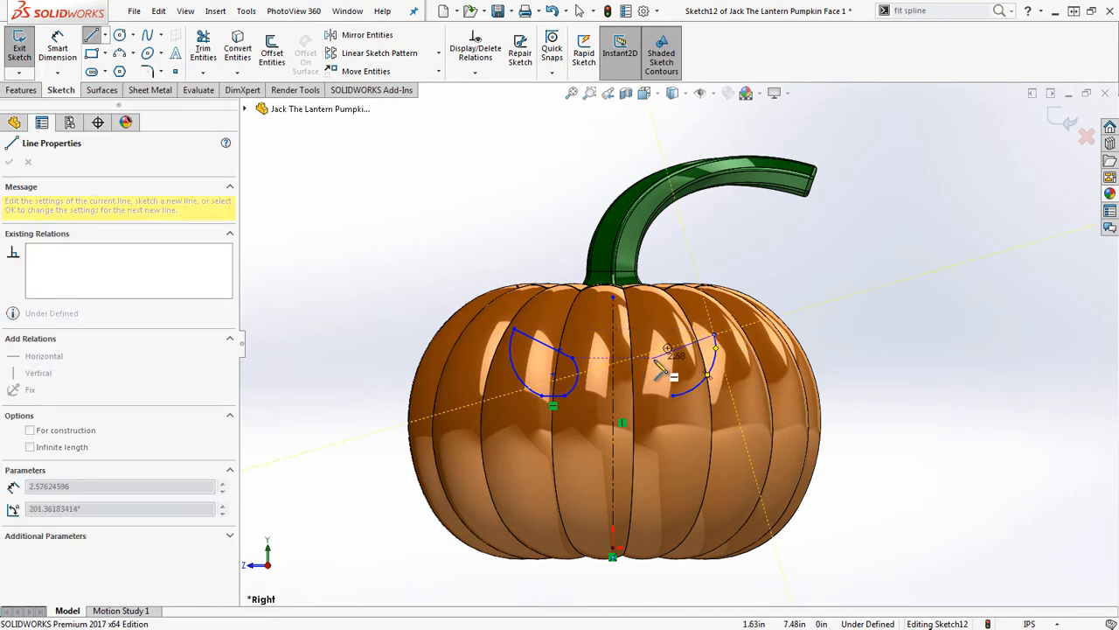
pyautogui.click(654, 358)
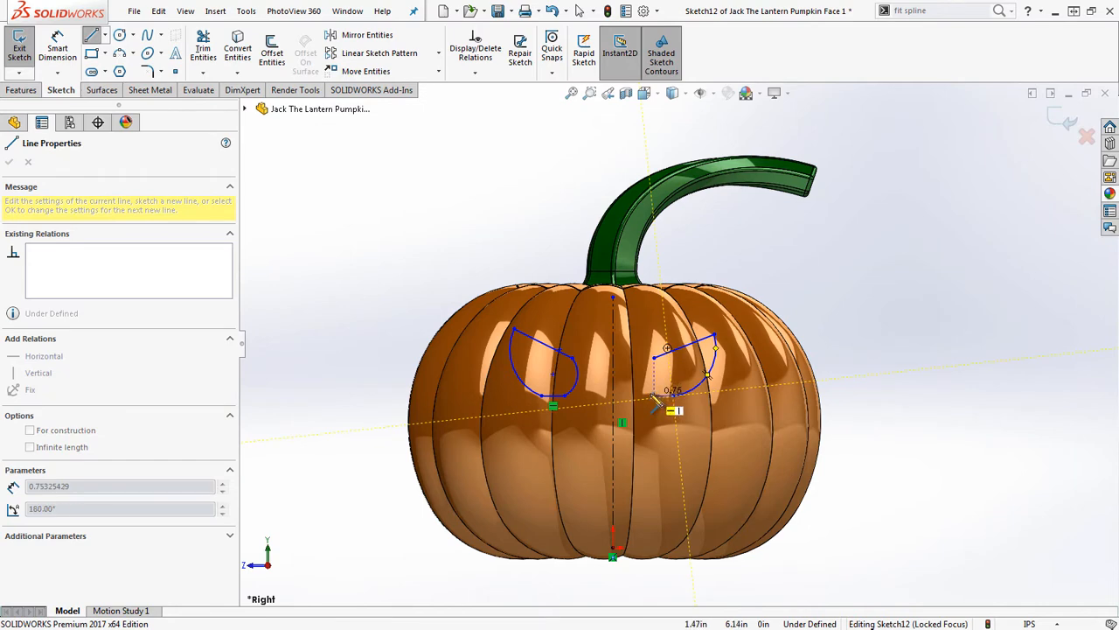
pyautogui.scroll(-3, 653, 399)
pyautogui.click(656, 388)
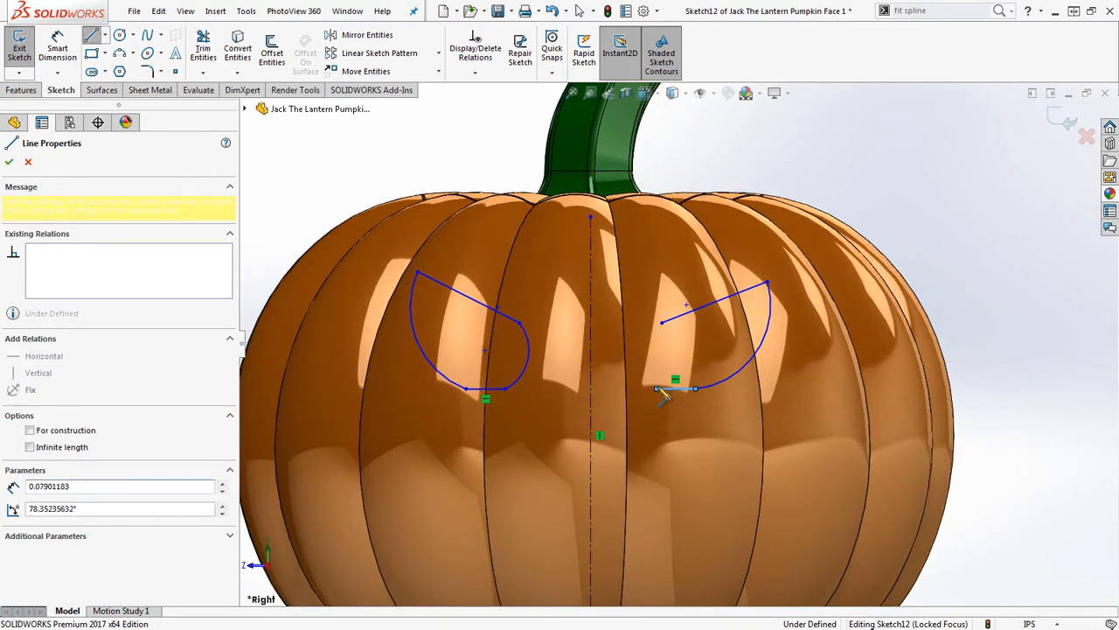
# Step: Close the second eye's outline with a three-point arc of about 1.23 in radius between its inner endpoints
pyautogui.rightClick(660, 385)
pyautogui.click(687, 392)
pyautogui.click(133, 56)
pyautogui.click(150, 104)
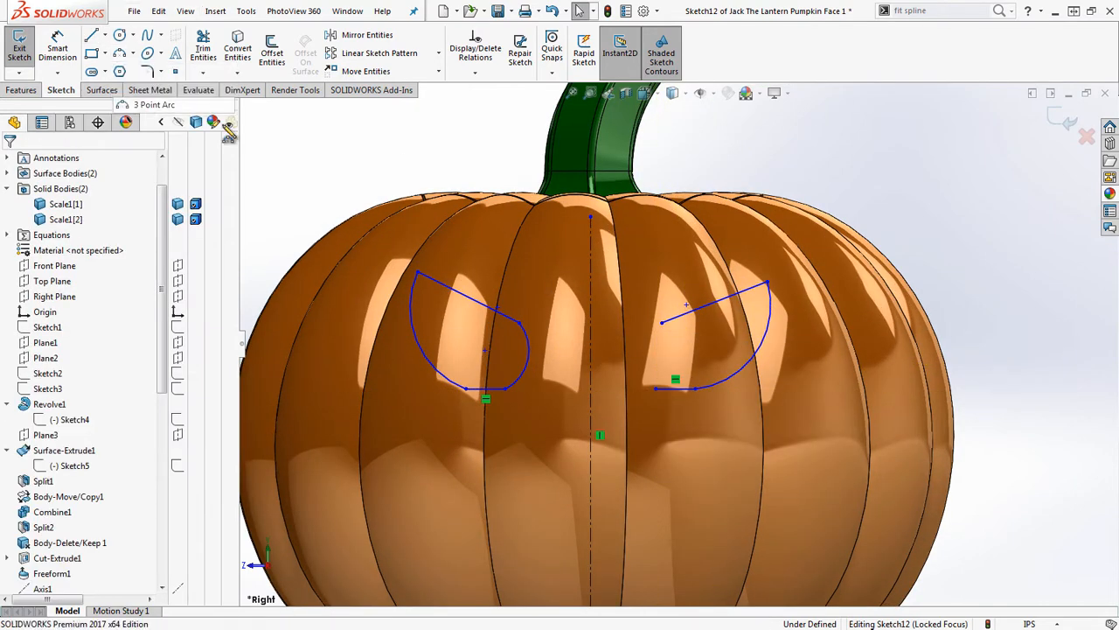
pyautogui.click(656, 388)
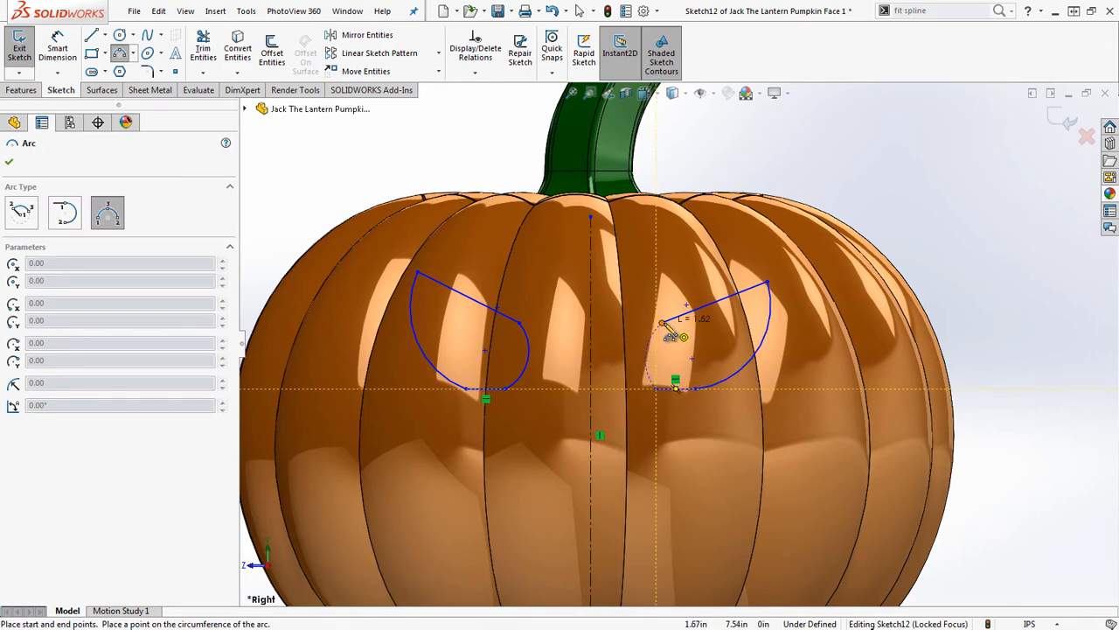
pyautogui.click(661, 322)
pyautogui.click(652, 350)
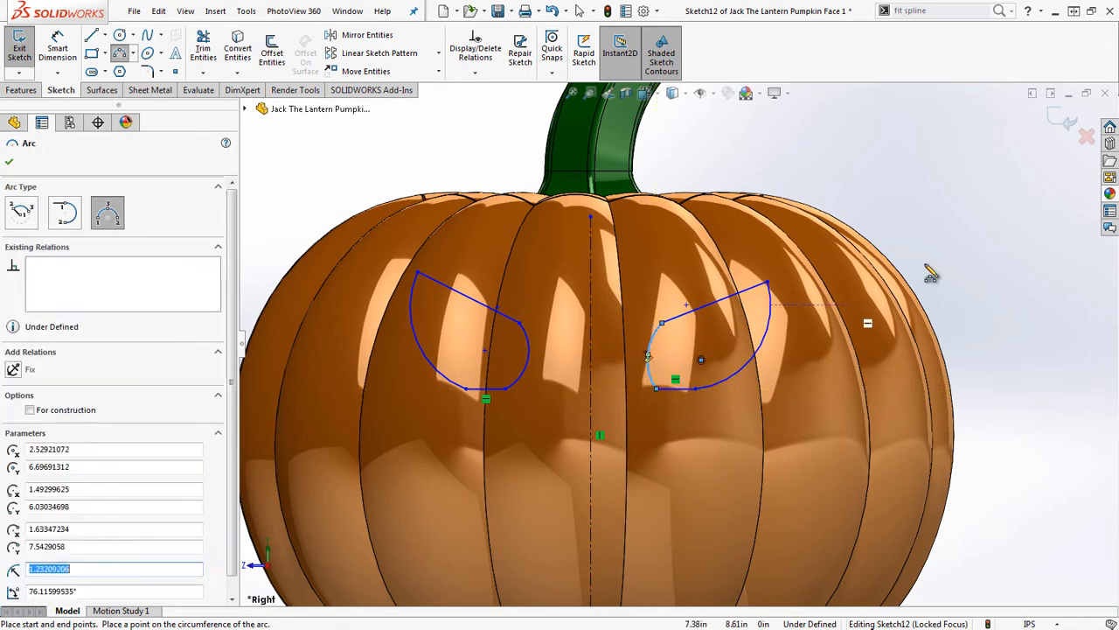
pyautogui.rightClick(909, 236)
pyautogui.click(942, 249)
# Step: Shift the second eye's lower inner corner to about X 1.83 in, Y 6.00 in and raise its upper outer corner slightly
pyautogui.press('f')
pyautogui.scroll(-2, 679, 394)
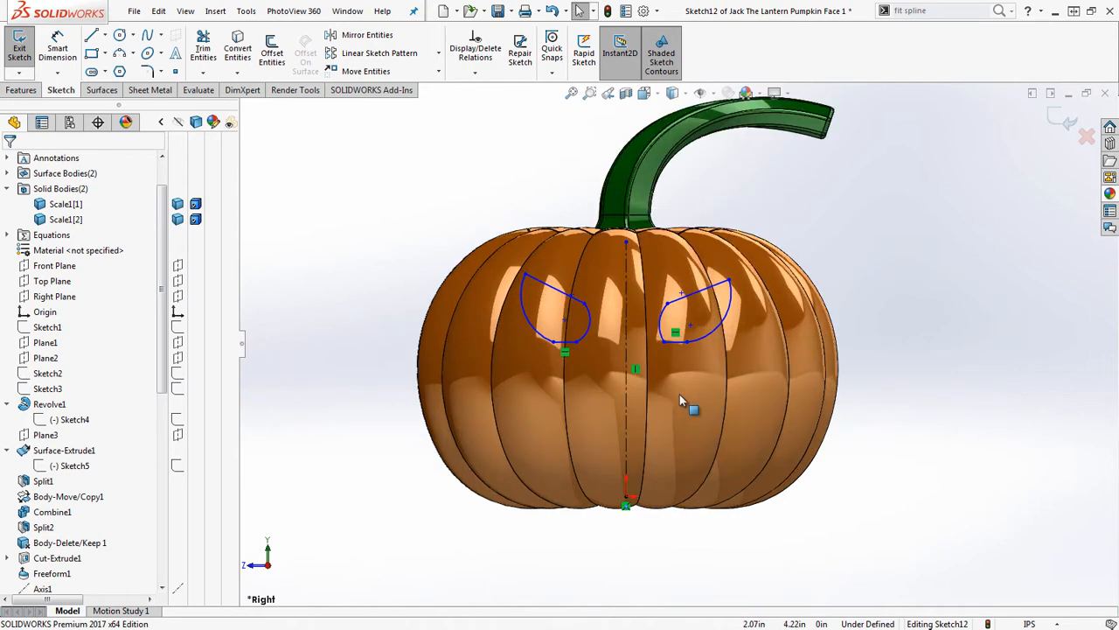
pyautogui.click(702, 351)
pyautogui.moveTo(703, 350); pyautogui.dragTo(674, 343)
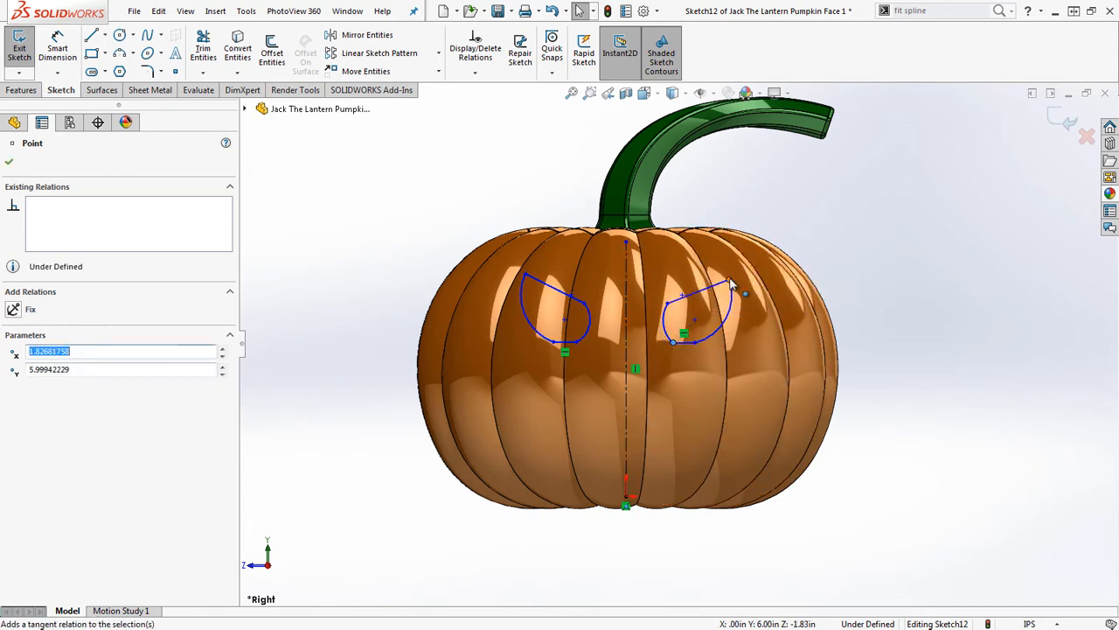
pyautogui.moveTo(730, 280); pyautogui.dragTo(727, 275)
pyautogui.click(911, 347)
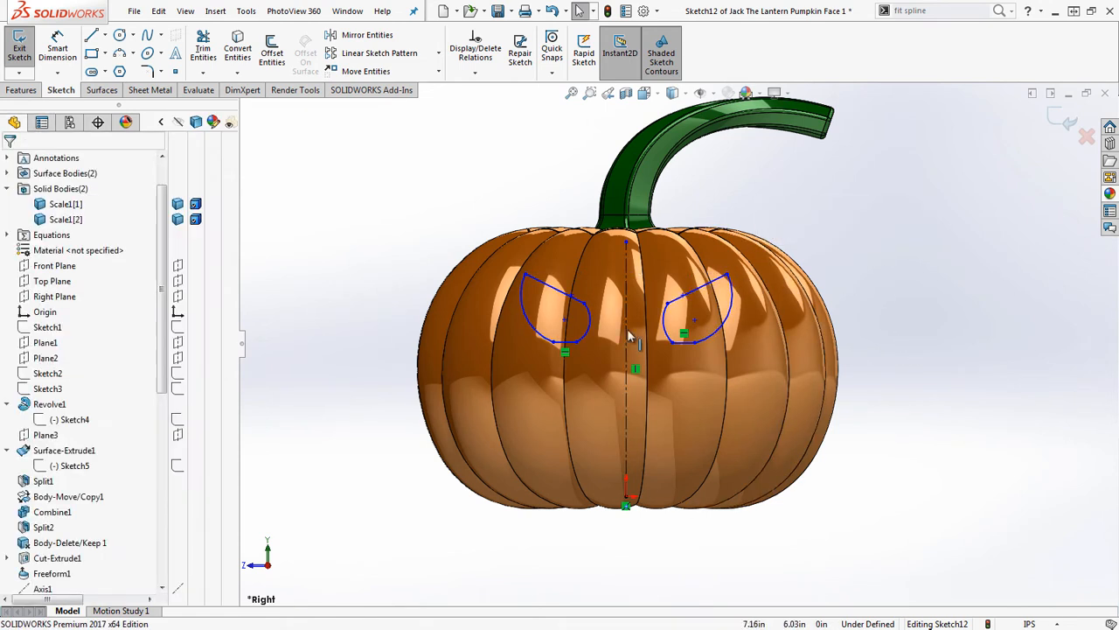
# Step: Sketch a wide three-point arc of about 8.14 in radius below the eyes as the mouth's upper edge
pyautogui.click(119, 53)
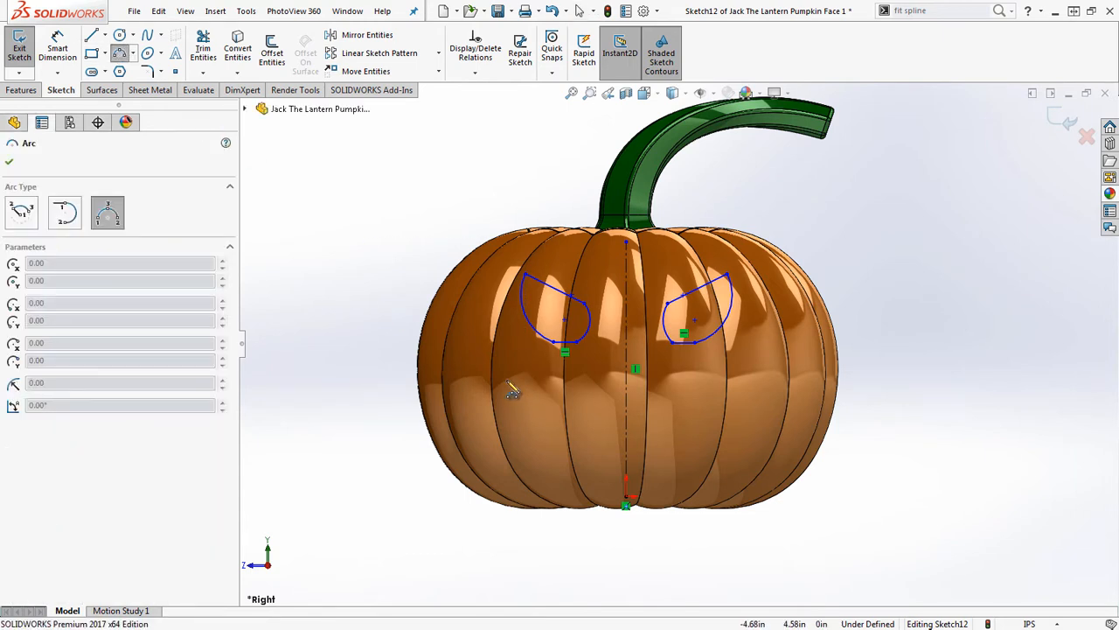
pyautogui.click(507, 382)
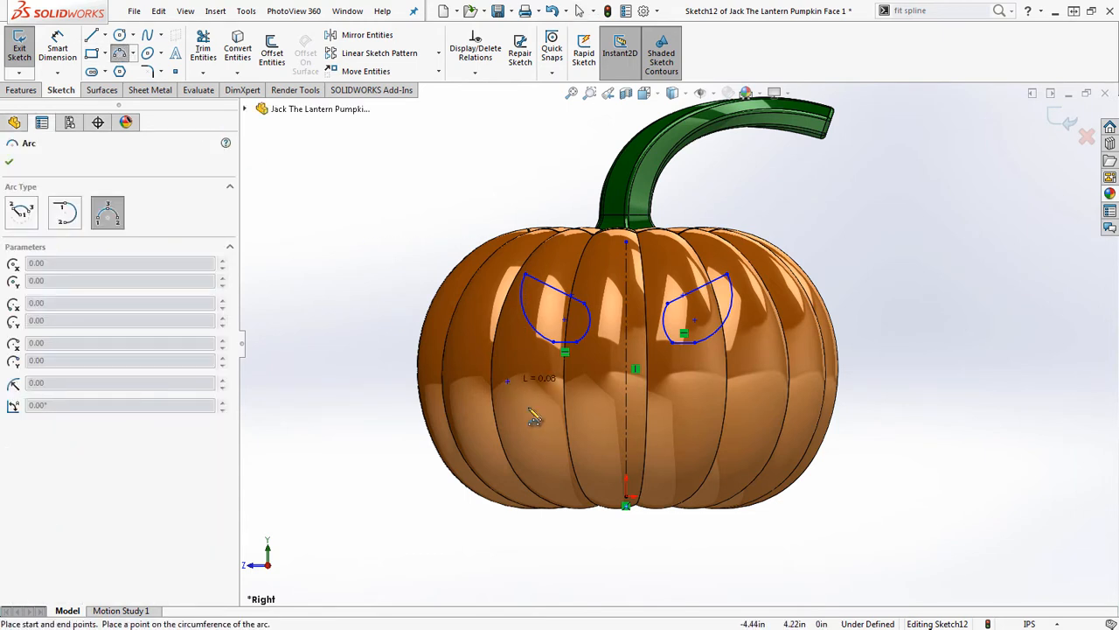
pyautogui.click(743, 391)
pyautogui.click(531, 401)
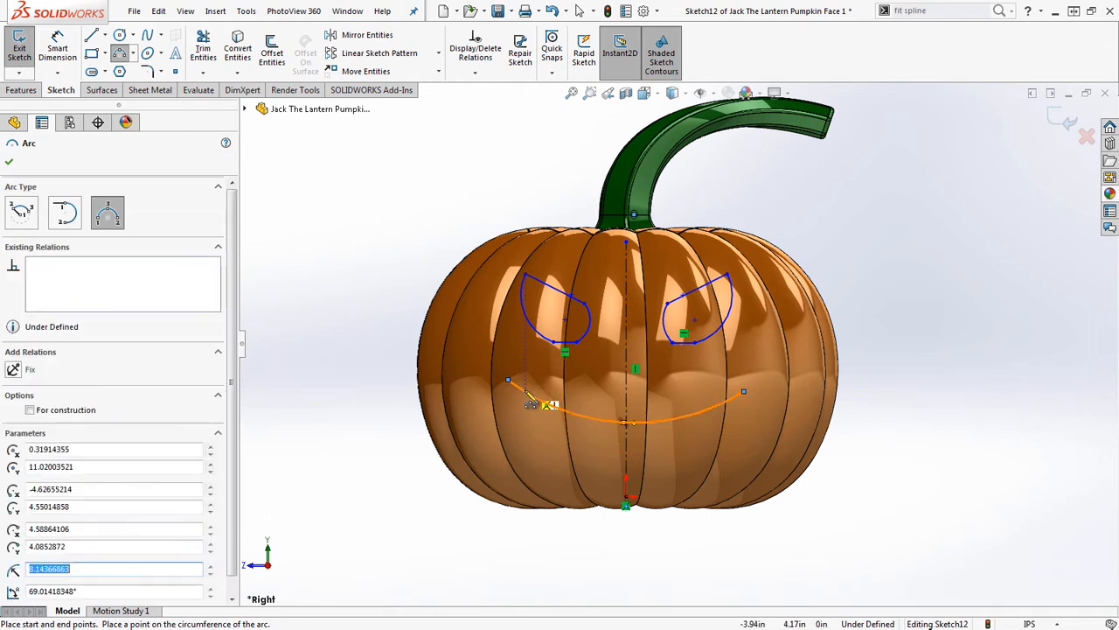
# Step: Sketch the mouth's lower three-point arc of about 4.68 in radius between the same ends, moving one corner to about X 4.64 in, Y 4.55 in
pyautogui.click(510, 386)
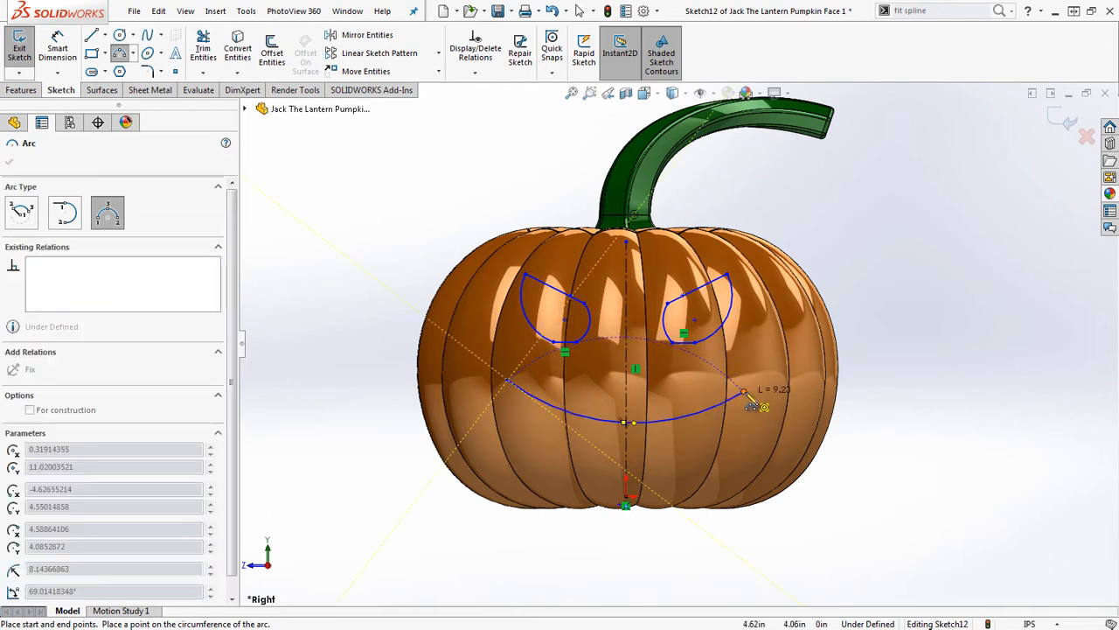
pyautogui.click(744, 391)
pyautogui.click(623, 497)
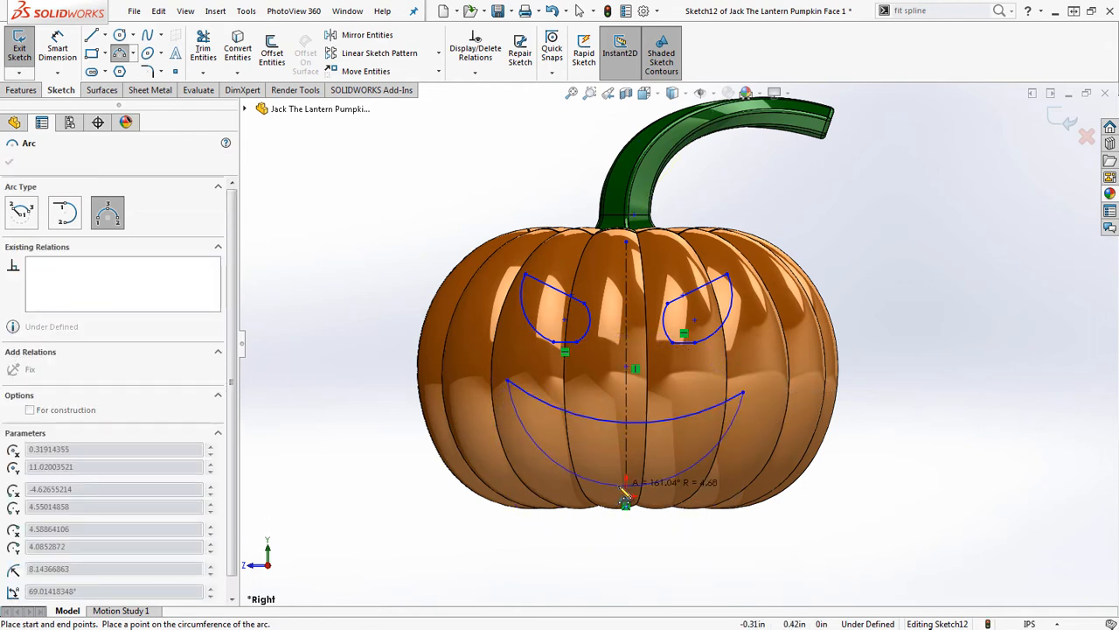
pyautogui.rightClick(623, 480)
pyautogui.click(655, 498)
pyautogui.moveTo(740, 398); pyautogui.dragTo(744, 381)
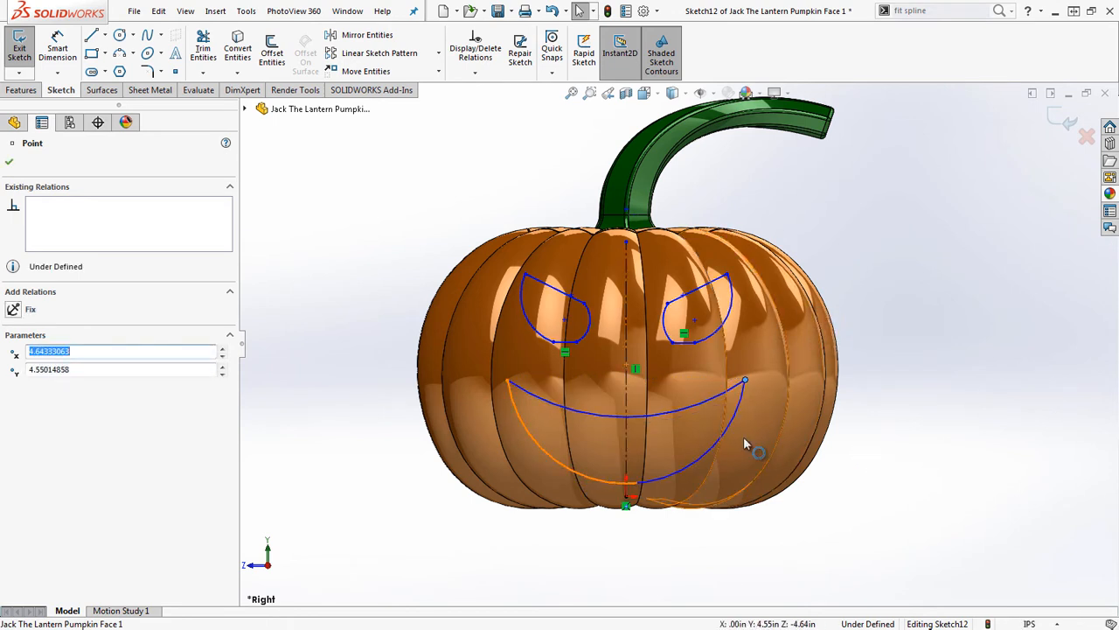
# Step: Convert the mouth's upper and lower arcs to construction geometry
pyautogui.click(603, 418)
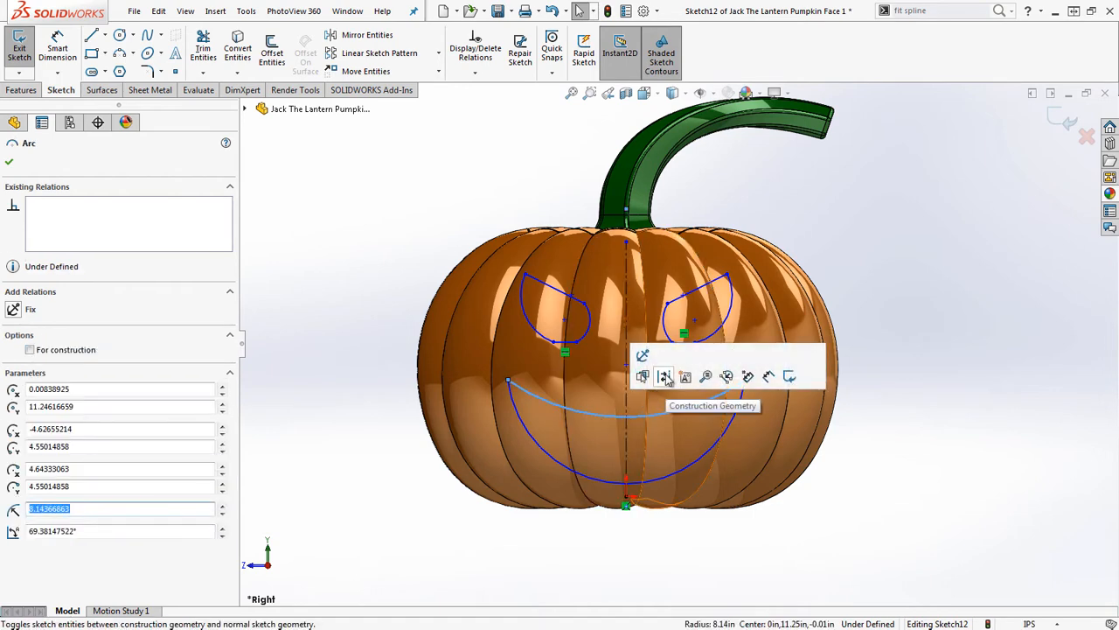
pyautogui.click(677, 375)
pyautogui.click(695, 459)
pyautogui.click(737, 425)
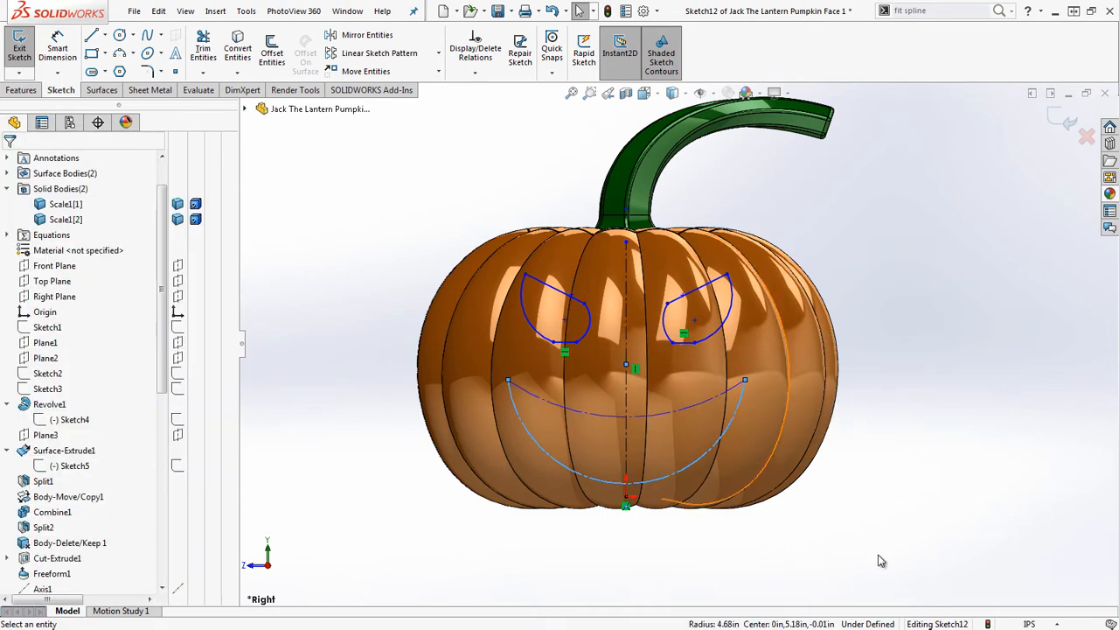
# Step: Reshape the mouth with corners at about X -5.03, Y 5.82 in and X 5.03, Y 5.70 in, and an upper arc radius of about 6.72 in
pyautogui.scroll(-2, 852, 512)
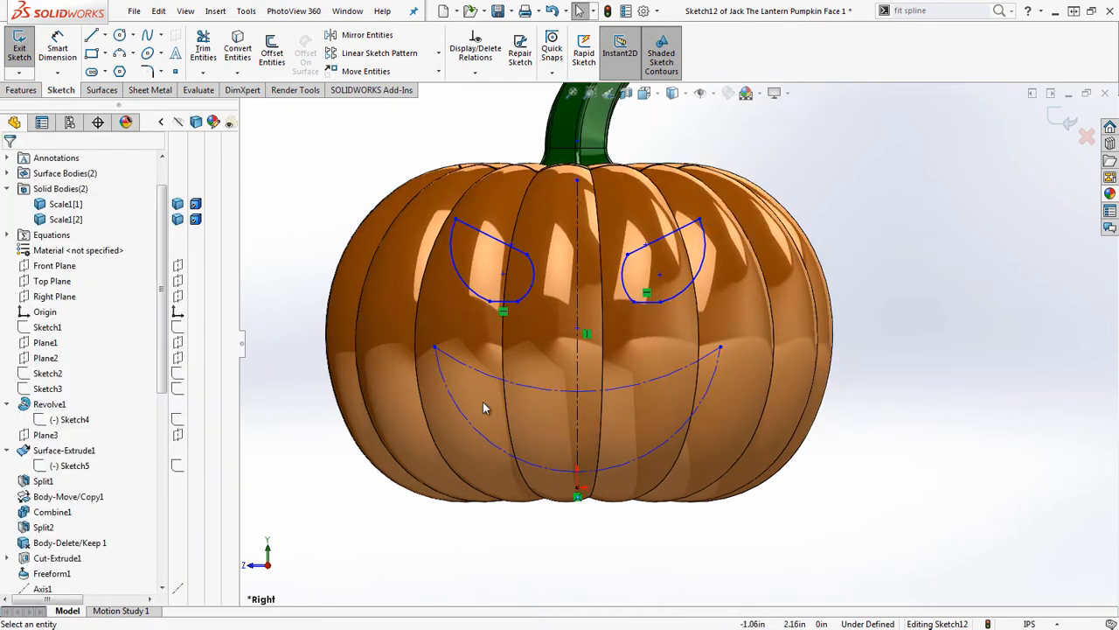
pyautogui.click(431, 318)
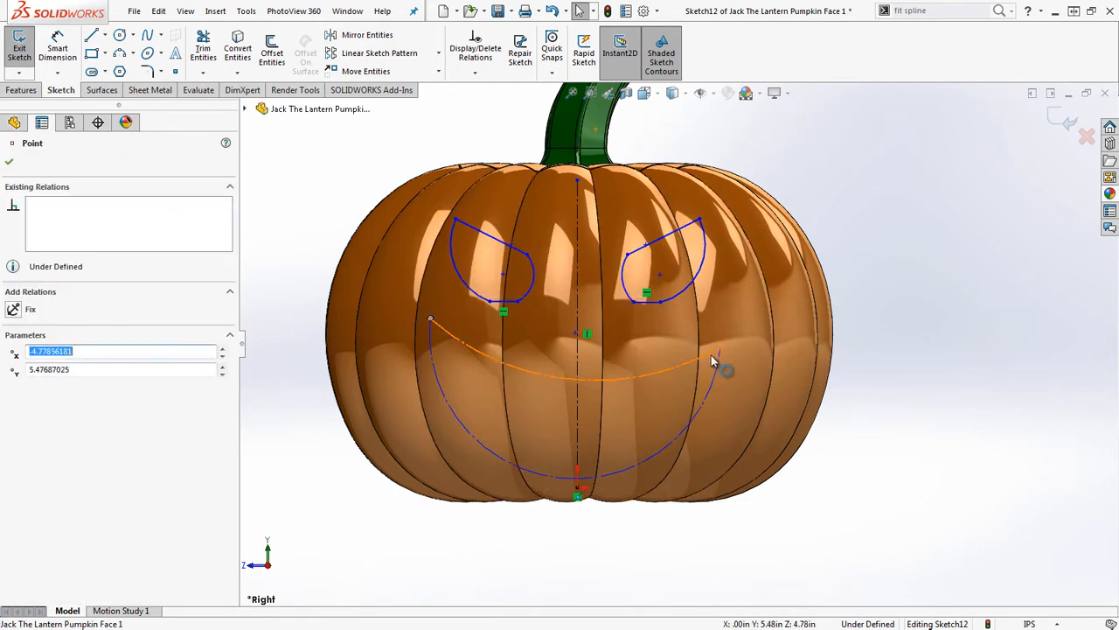
pyautogui.moveTo(726, 345); pyautogui.dragTo(729, 323)
pyautogui.moveTo(431, 320)
pyautogui.mouseDown()
pyautogui.moveTo(388, 325)
pyautogui.moveTo(425, 320)
pyautogui.moveTo(422, 308)
pyautogui.mouseUp()
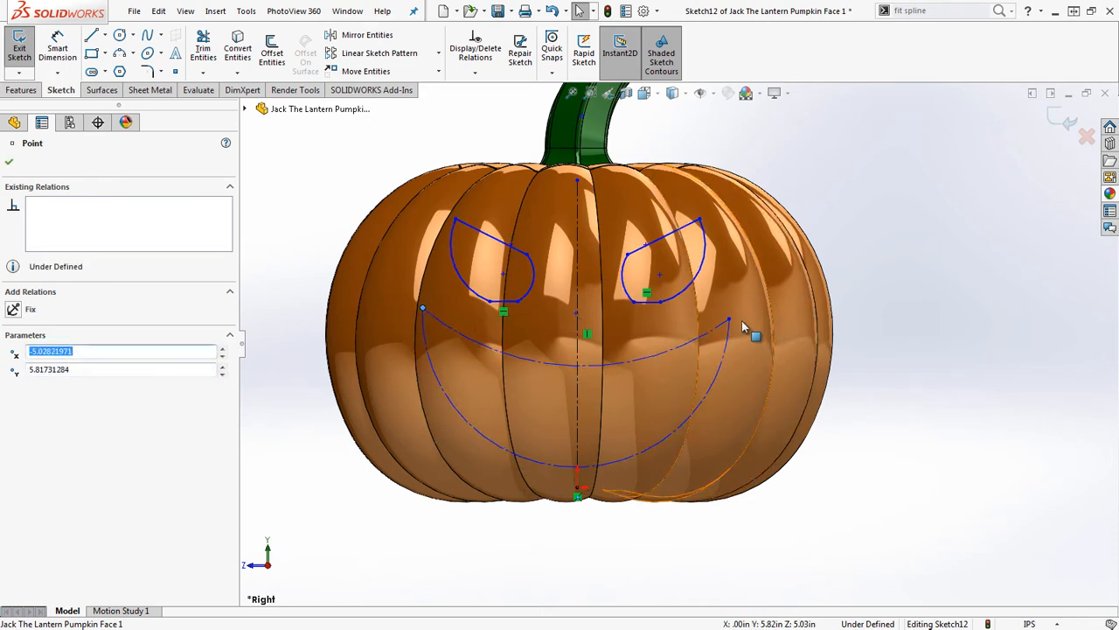
pyautogui.moveTo(729, 322)
pyautogui.mouseDown()
pyautogui.moveTo(730, 308)
pyautogui.moveTo(733, 322)
pyautogui.mouseUp()
pyautogui.click(578, 395)
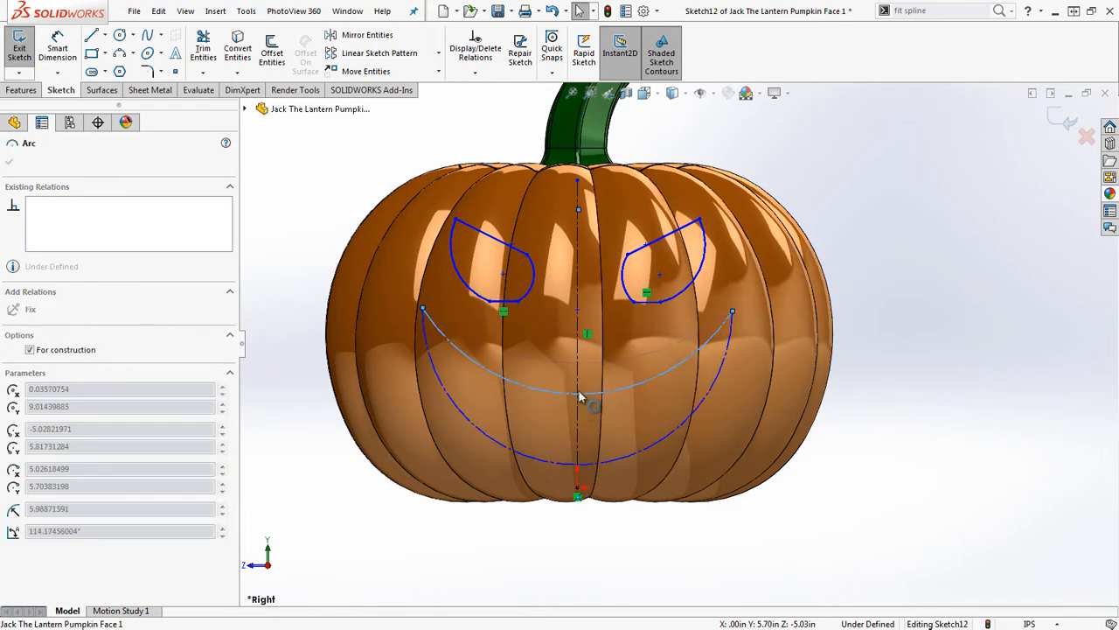
pyautogui.moveTo(578, 396); pyautogui.dragTo(584, 385)
pyautogui.click(959, 289)
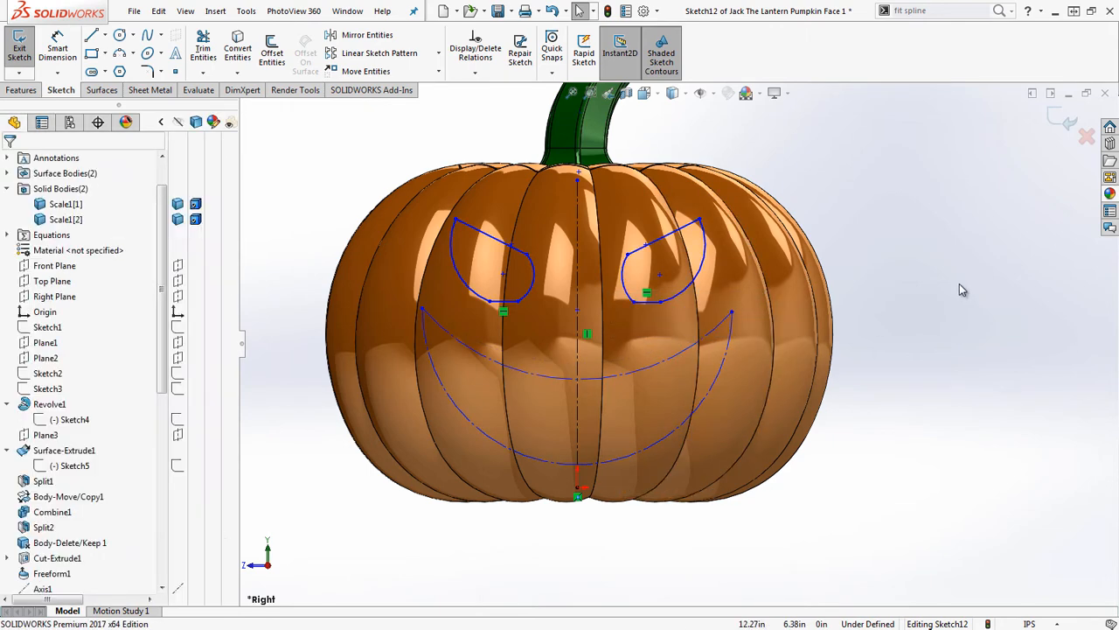
# Step: Add a Fix relation to both construction arcs of the mouth
pyautogui.rightClick(511, 369)
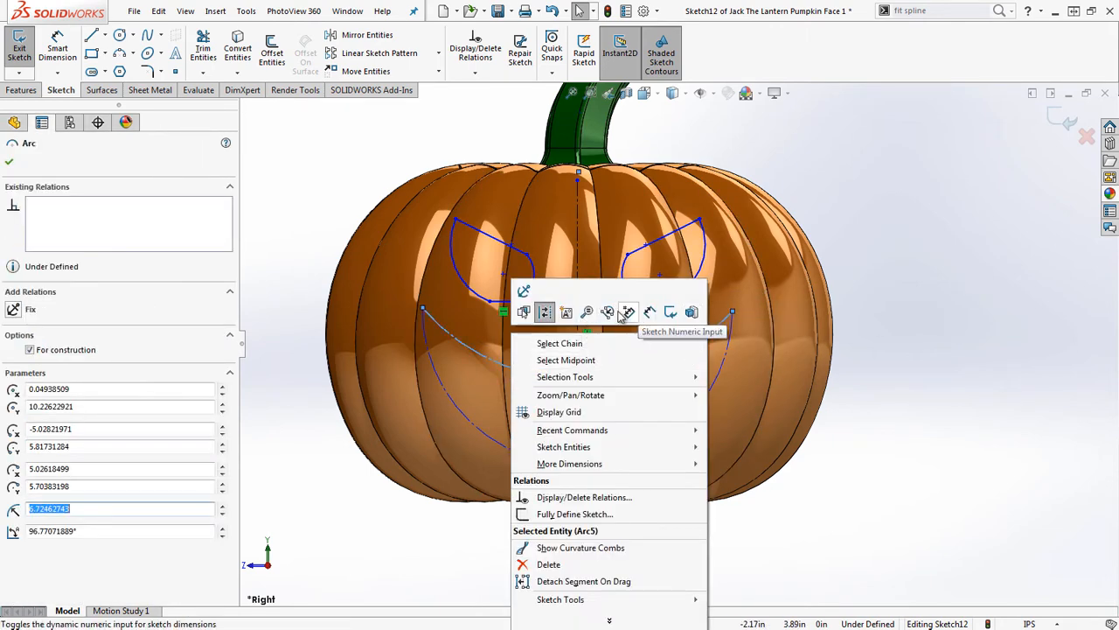
pyautogui.click(1019, 353)
pyautogui.click(593, 378)
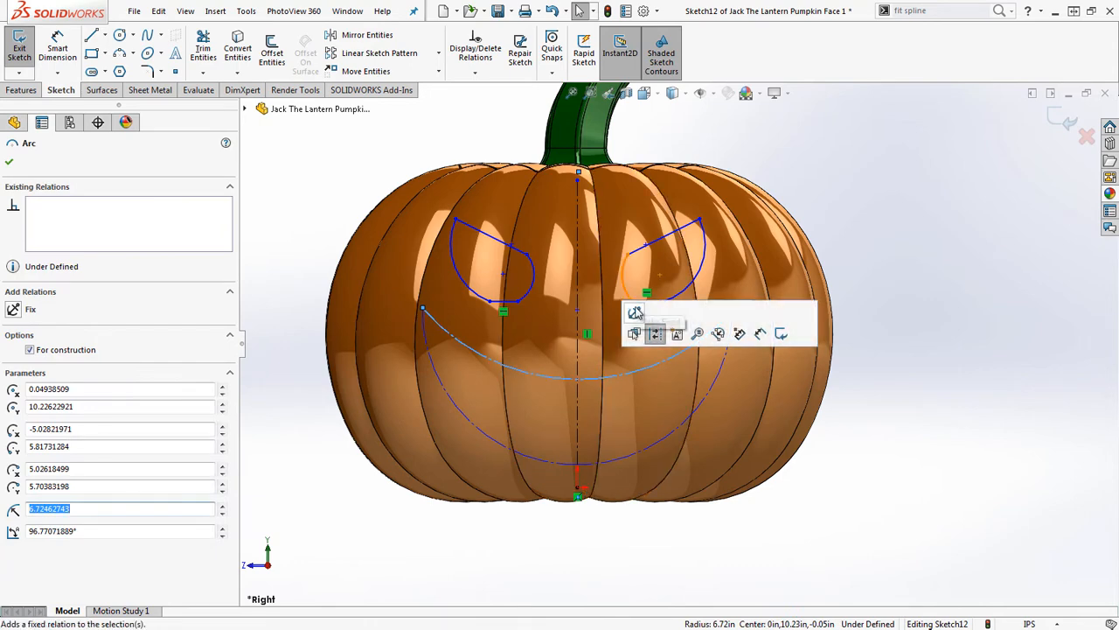
pyautogui.click(635, 313)
pyautogui.click(791, 488)
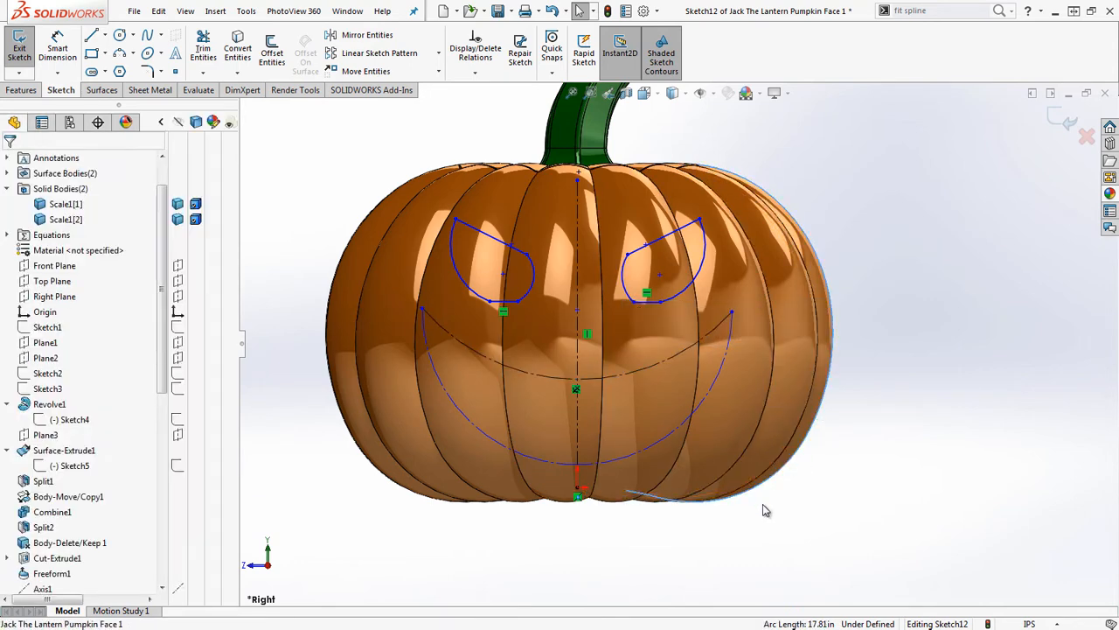
pyautogui.click(611, 460)
pyautogui.click(670, 416)
pyautogui.click(980, 304)
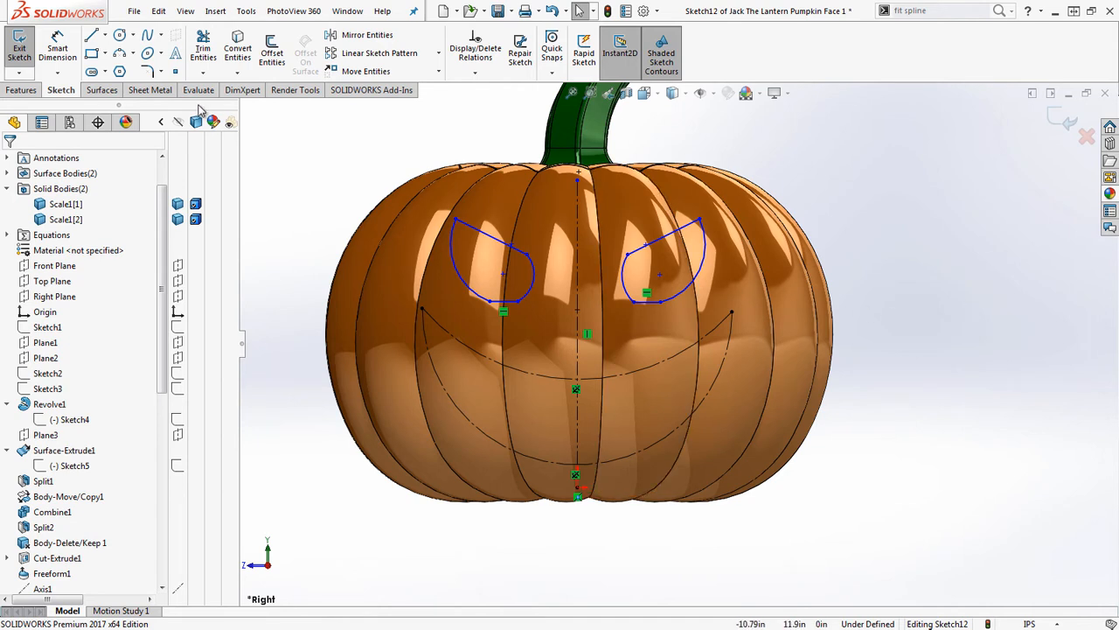
# Step: Draw a vertical line down from the mouth corner nearest the first eye, followed by two short zigzag lines along the lower arc
pyautogui.click(91, 35)
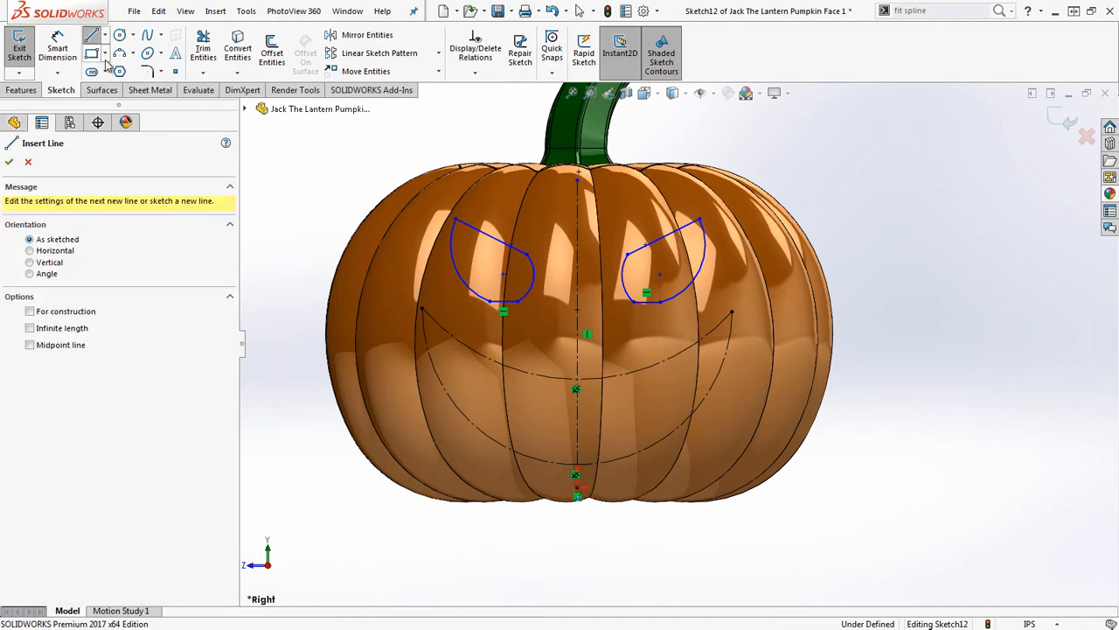
pyautogui.click(422, 310)
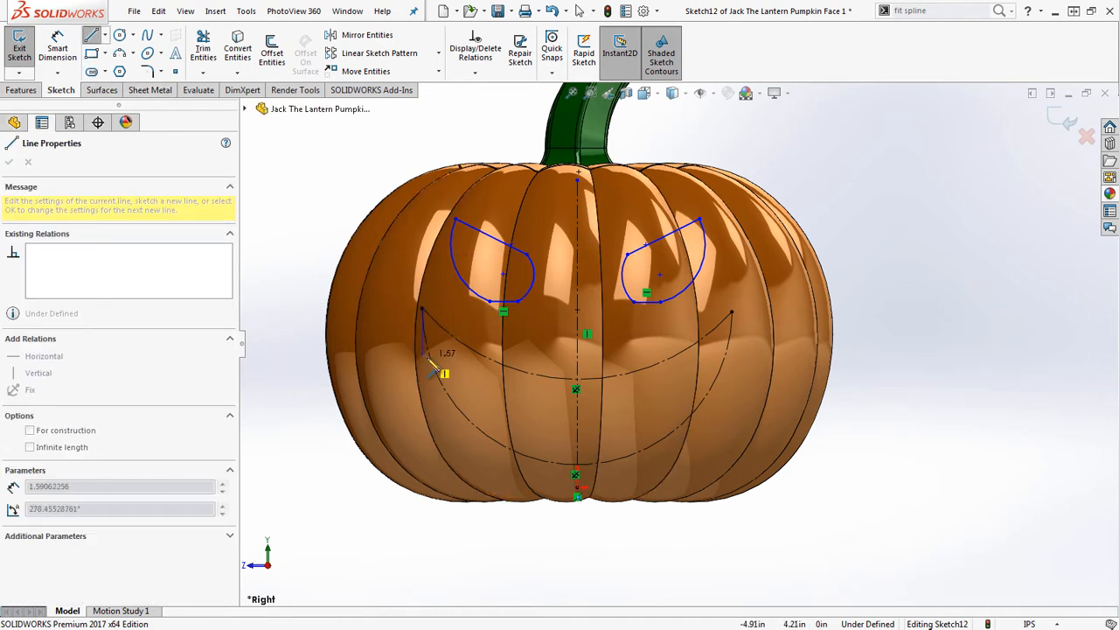
pyautogui.click(422, 359)
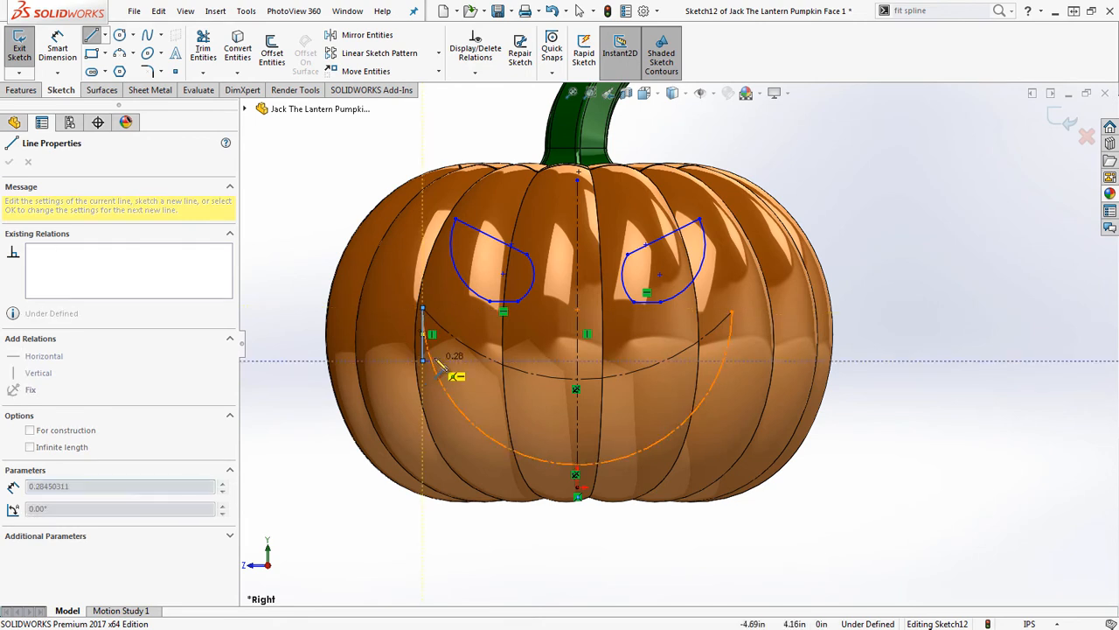
pyautogui.click(437, 355)
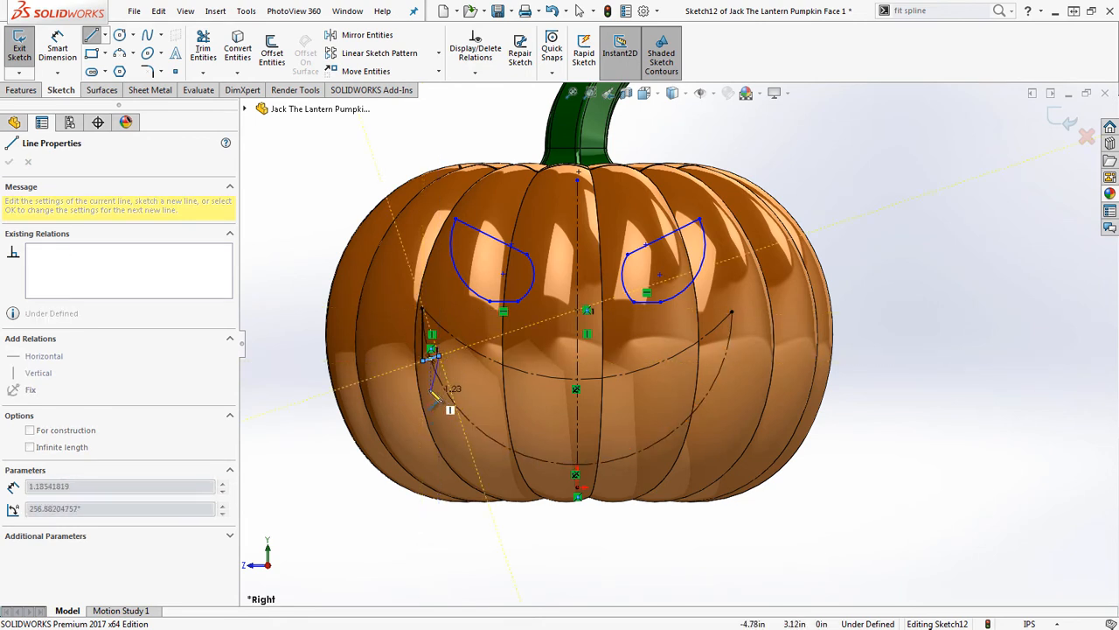
pyautogui.click(431, 376)
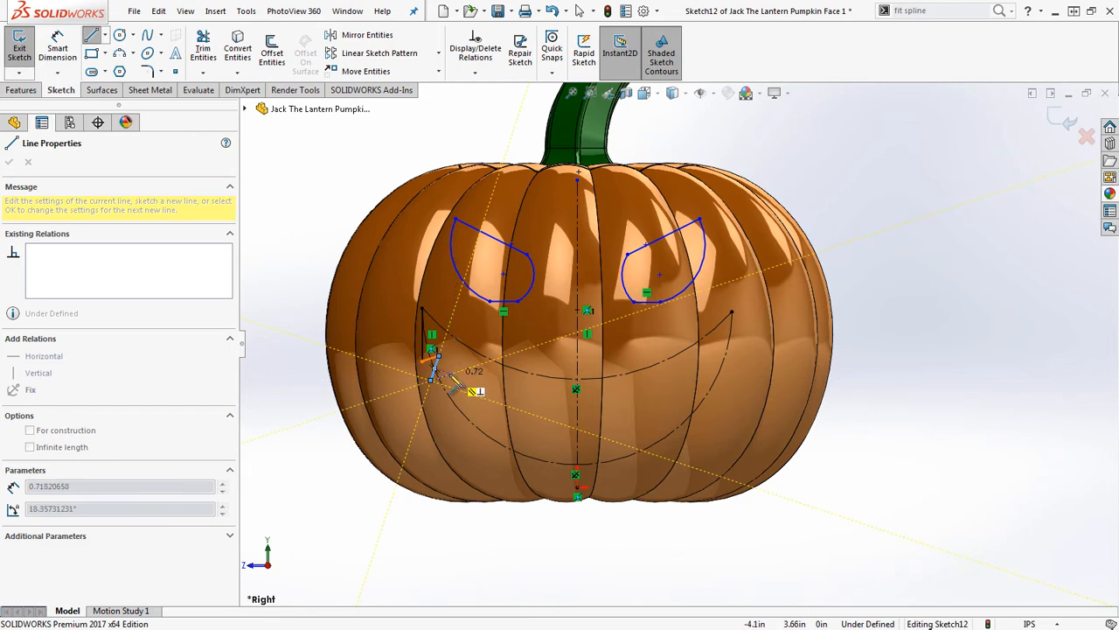
# Step: Continue the mouth's zigzag down the lower guide arc with a horizontal segment about 0.54 in long and three slanted segments
pyautogui.scroll(-3, 432, 378)
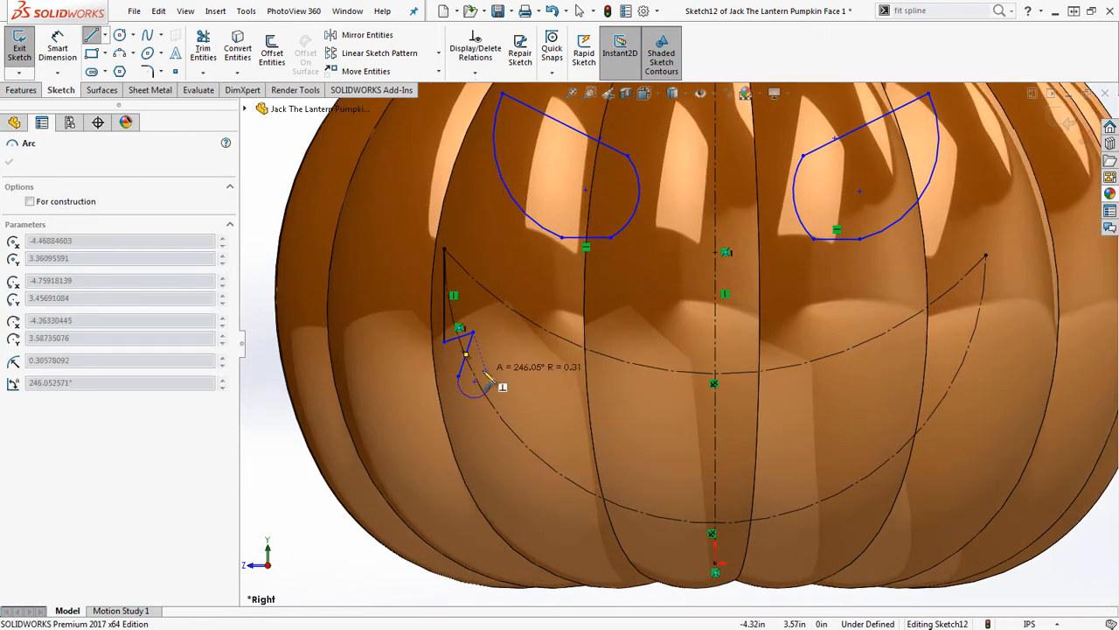
pyautogui.press('a')
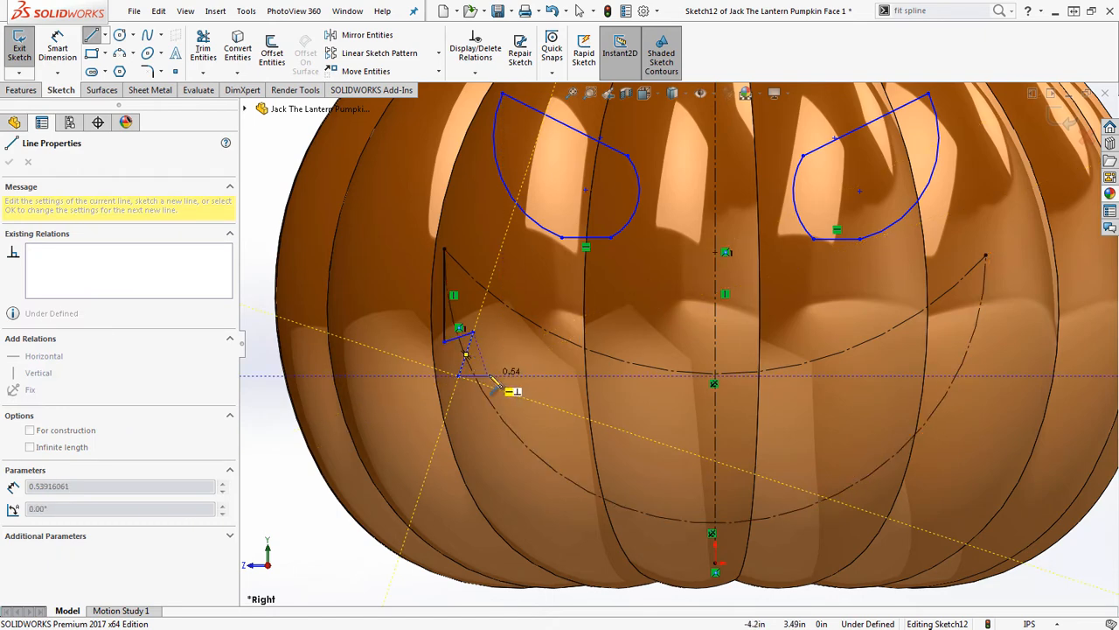
pyautogui.click(488, 379)
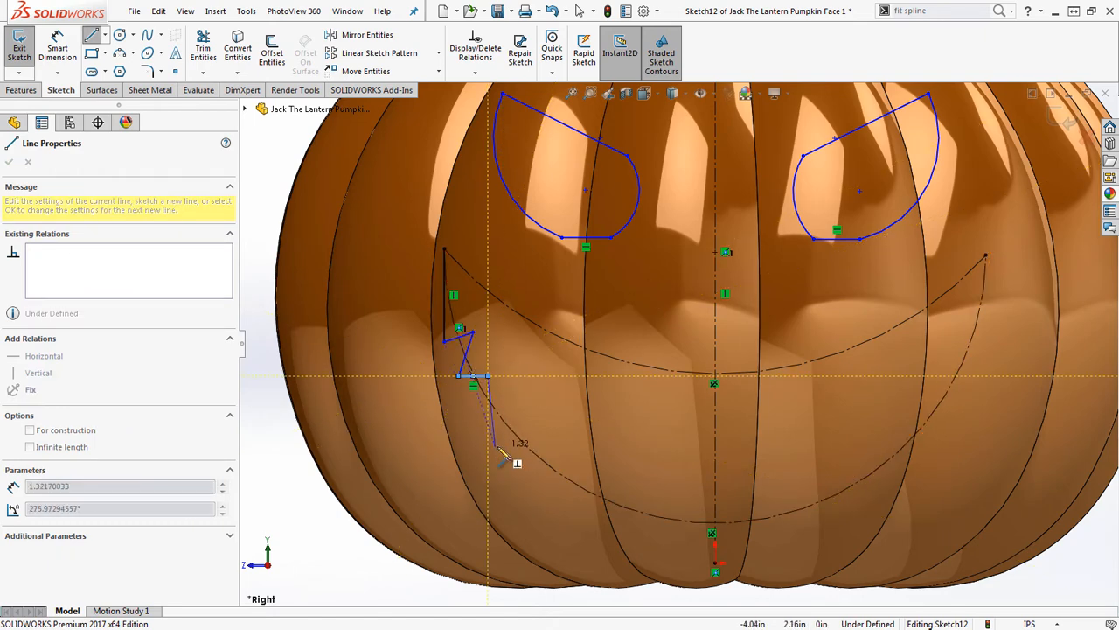
pyautogui.click(497, 436)
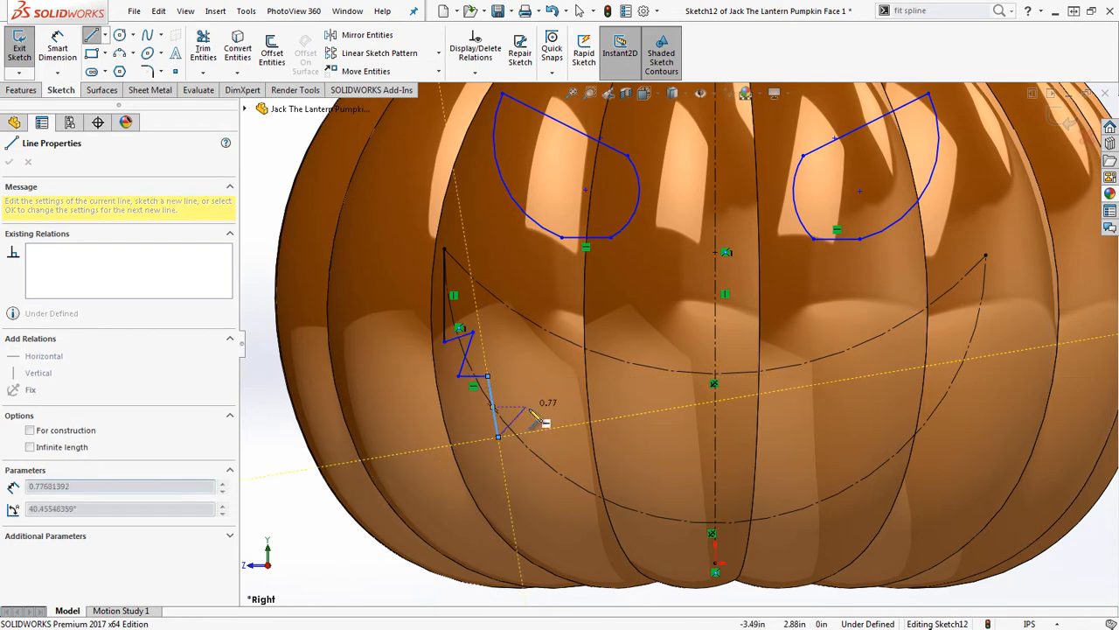
pyautogui.click(527, 402)
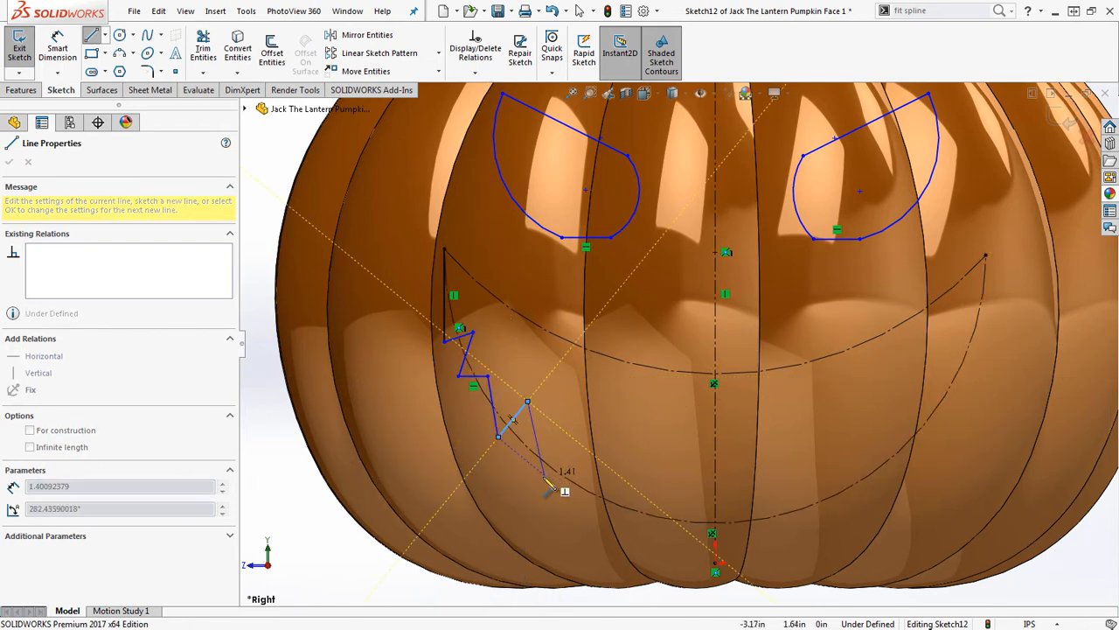
pyautogui.click(542, 484)
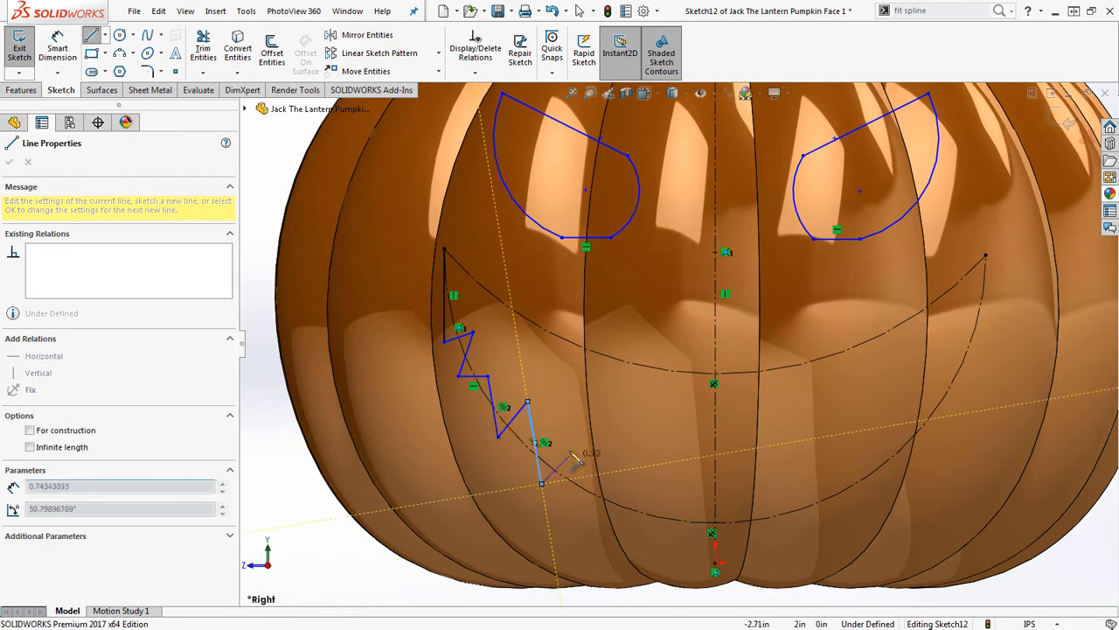
# Step: Extend the zigzag with six slanted segments alternating across the lowest part of the lower guide arc, past the vertical centerline
pyautogui.click(585, 449)
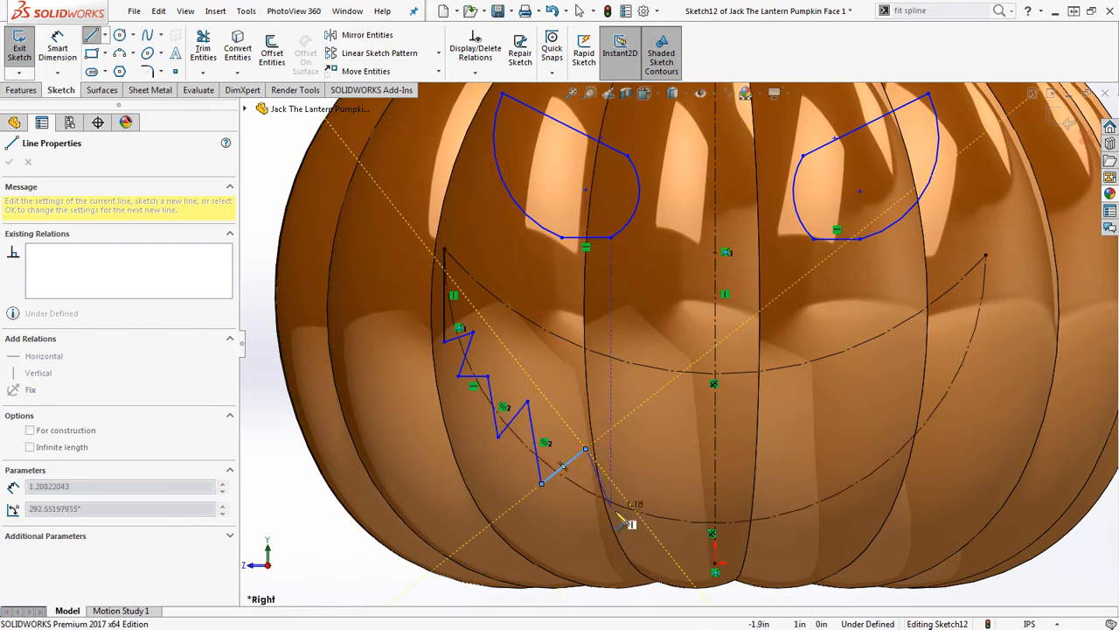
pyautogui.click(627, 538)
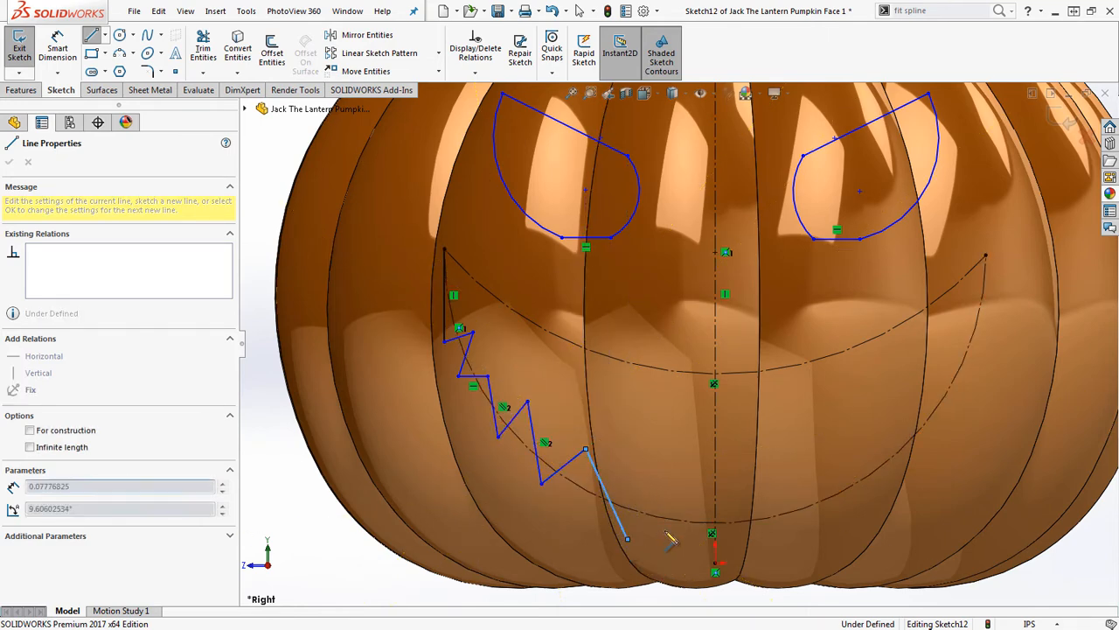
pyautogui.click(657, 484)
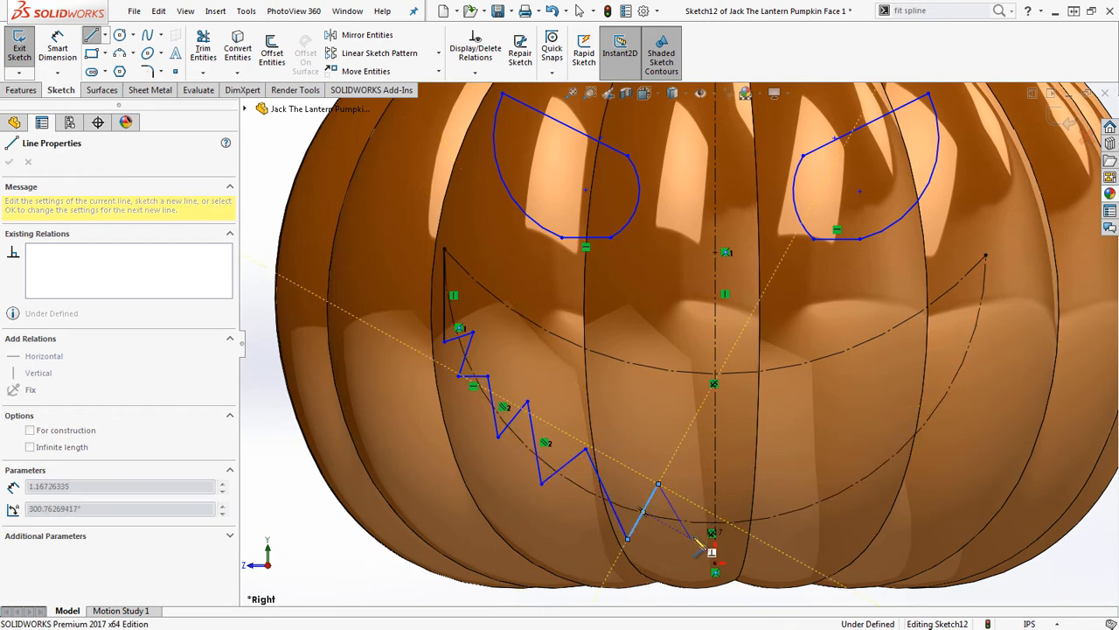
pyautogui.click(698, 539)
pyautogui.click(740, 495)
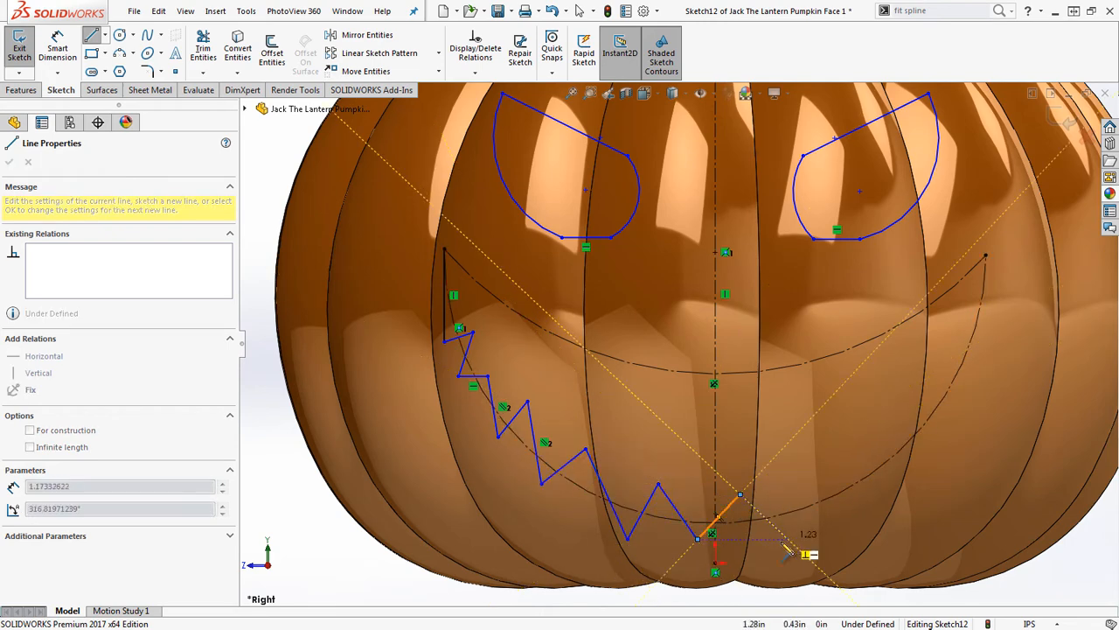
pyautogui.click(772, 539)
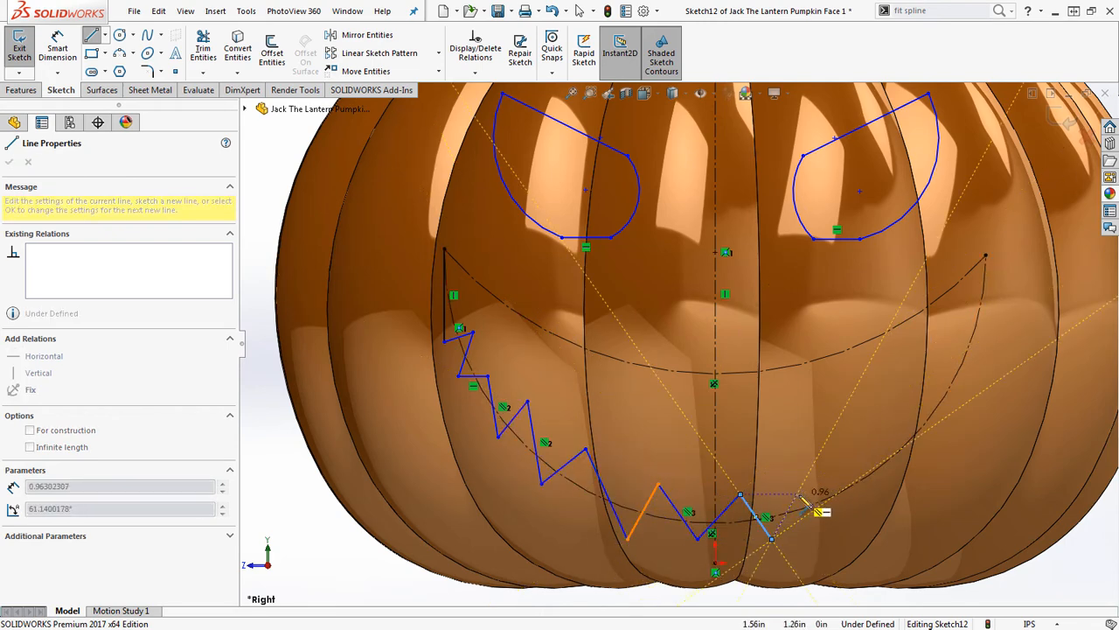
# Step: Carry the zigzag up the lower guide arc on the second eye's side, toward a peak just beyond the far mouth corner
pyautogui.click(807, 495)
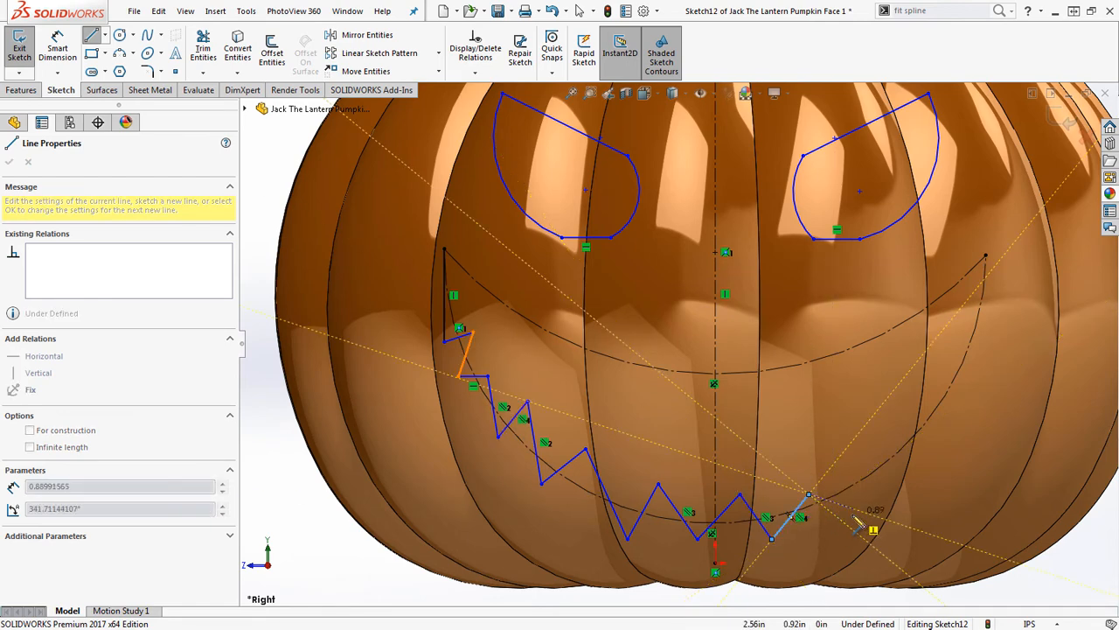
pyautogui.click(853, 508)
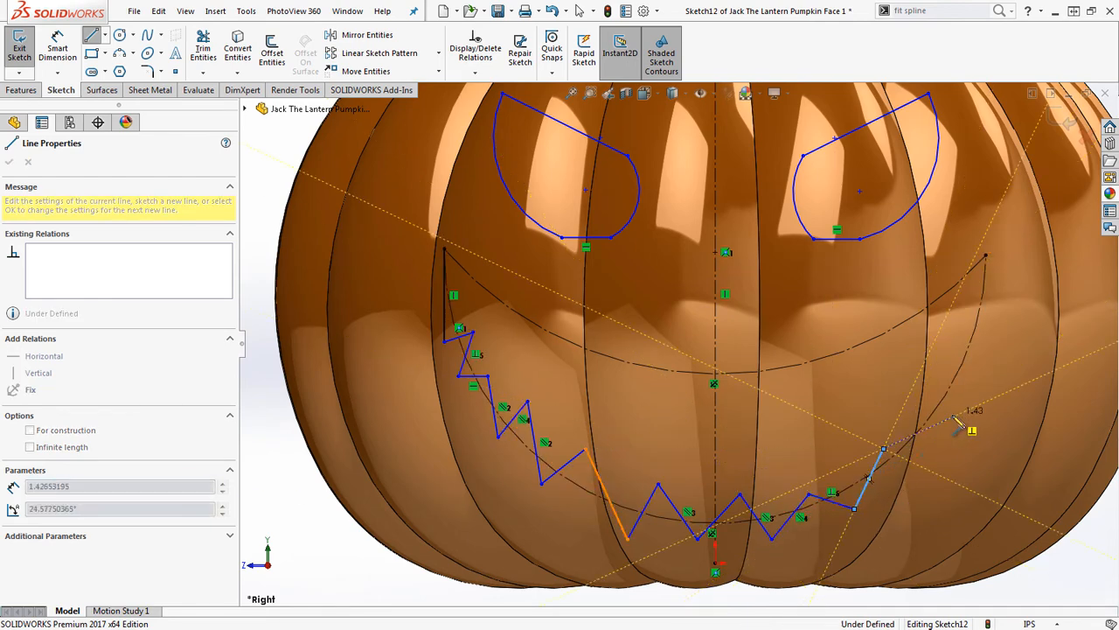
pyautogui.click(907, 436)
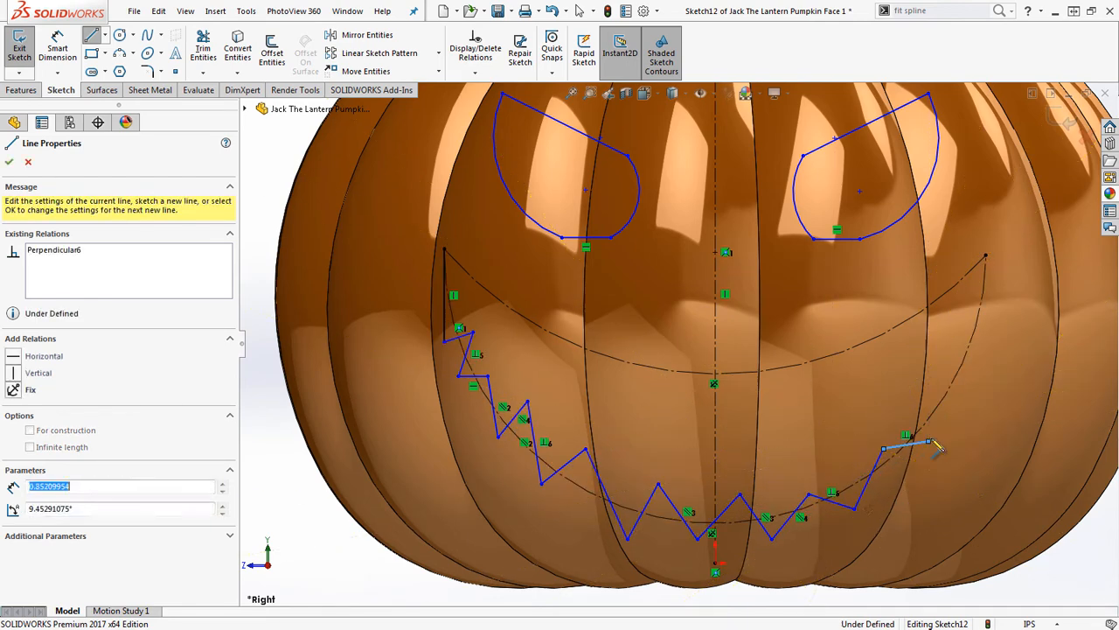
pyautogui.click(944, 368)
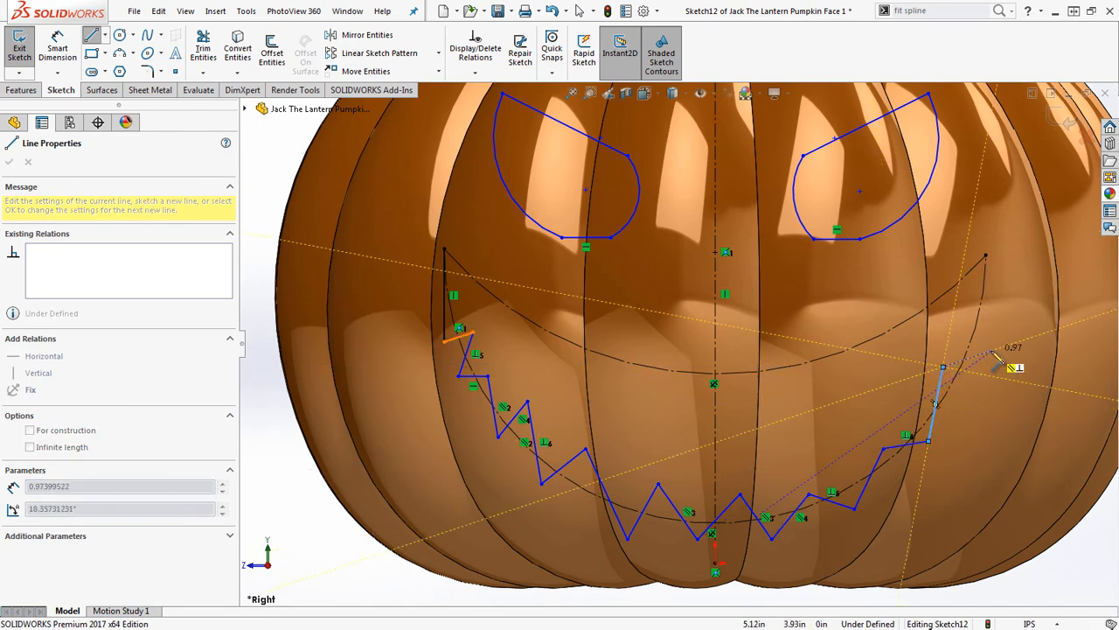
pyautogui.click(992, 350)
pyautogui.click(971, 305)
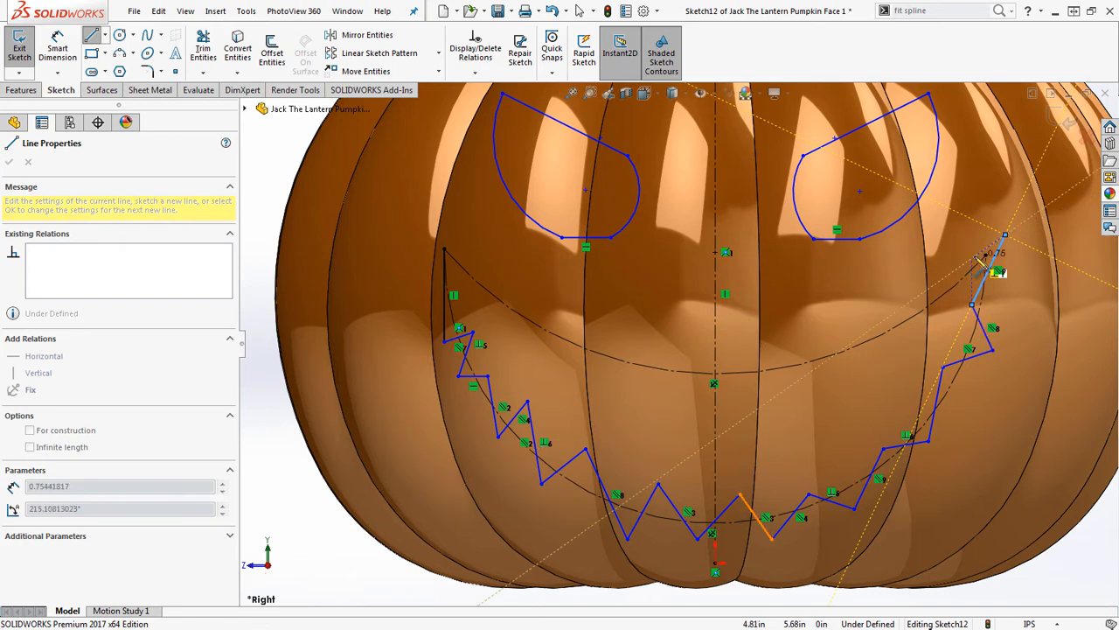
# Step: Zigzag back from the far mouth corner along the upper guide arc to below the second eye, including a vertical segment about 0.64 in long
pyautogui.click(971, 259)
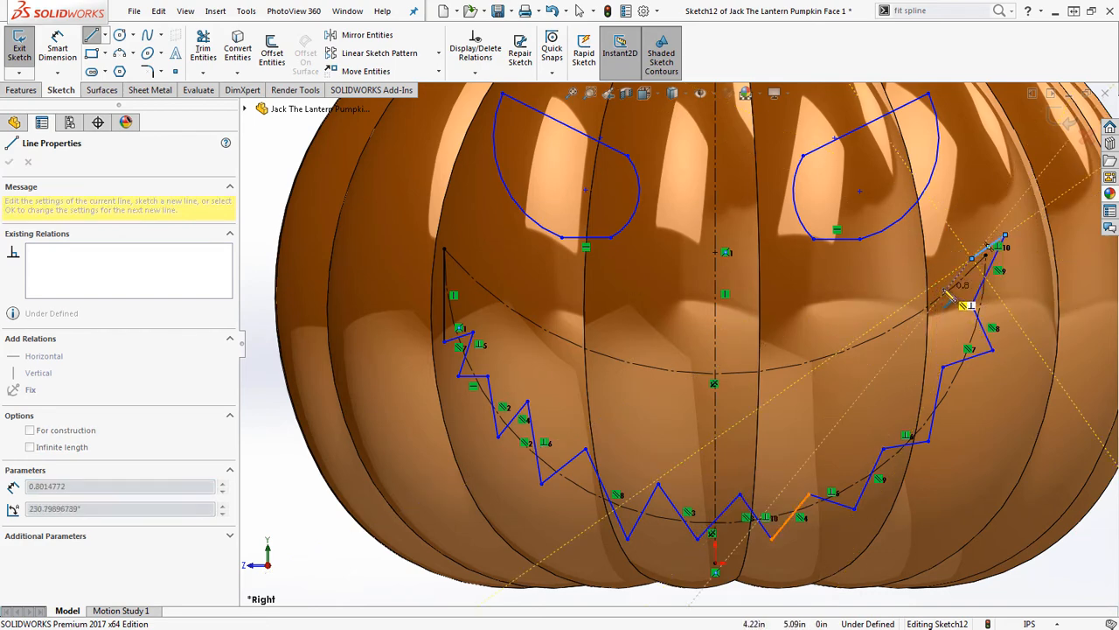
pyautogui.click(936, 285)
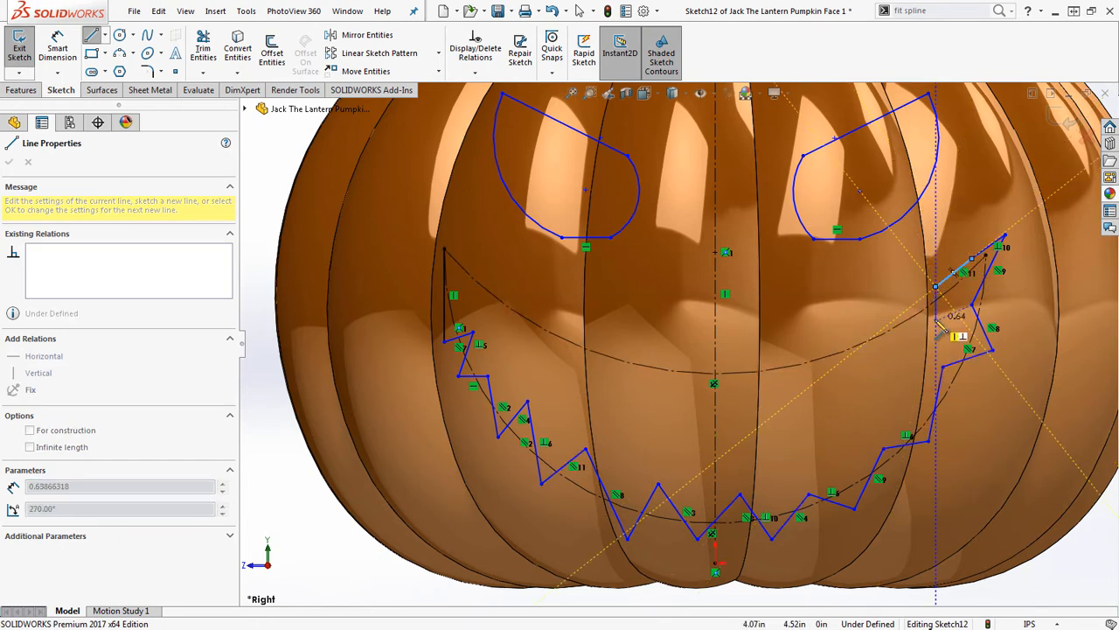
pyautogui.click(935, 321)
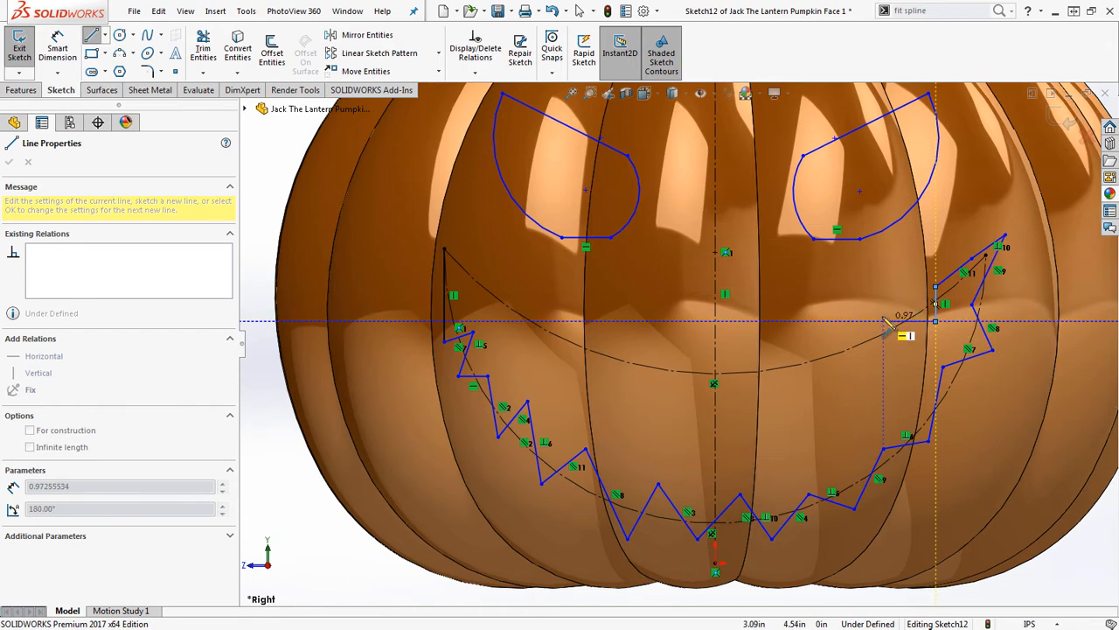
pyautogui.click(888, 312)
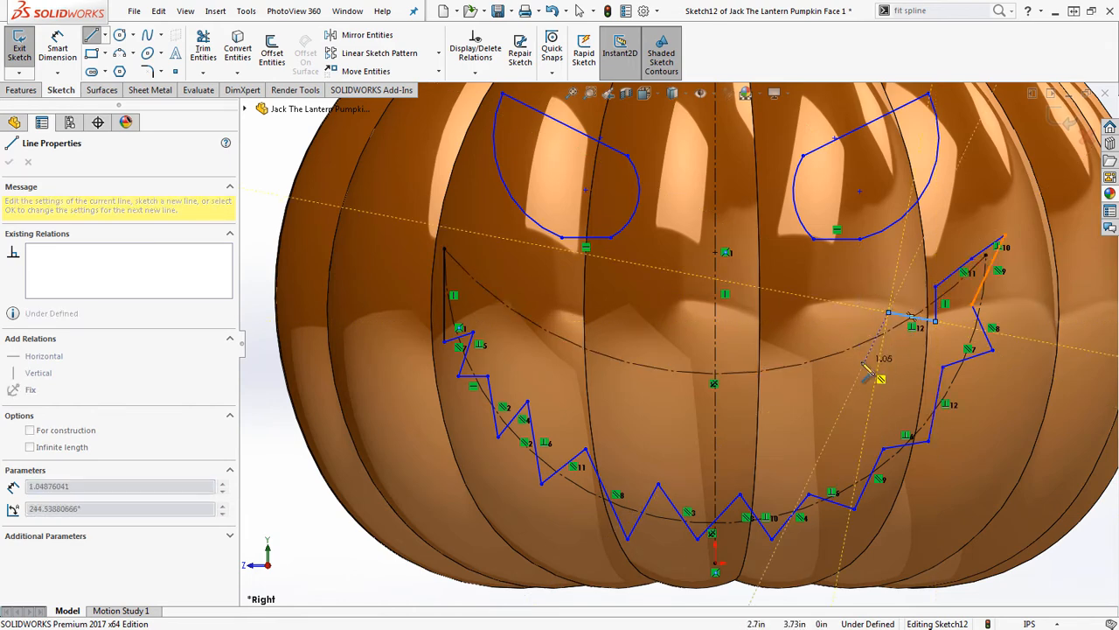
pyautogui.click(864, 362)
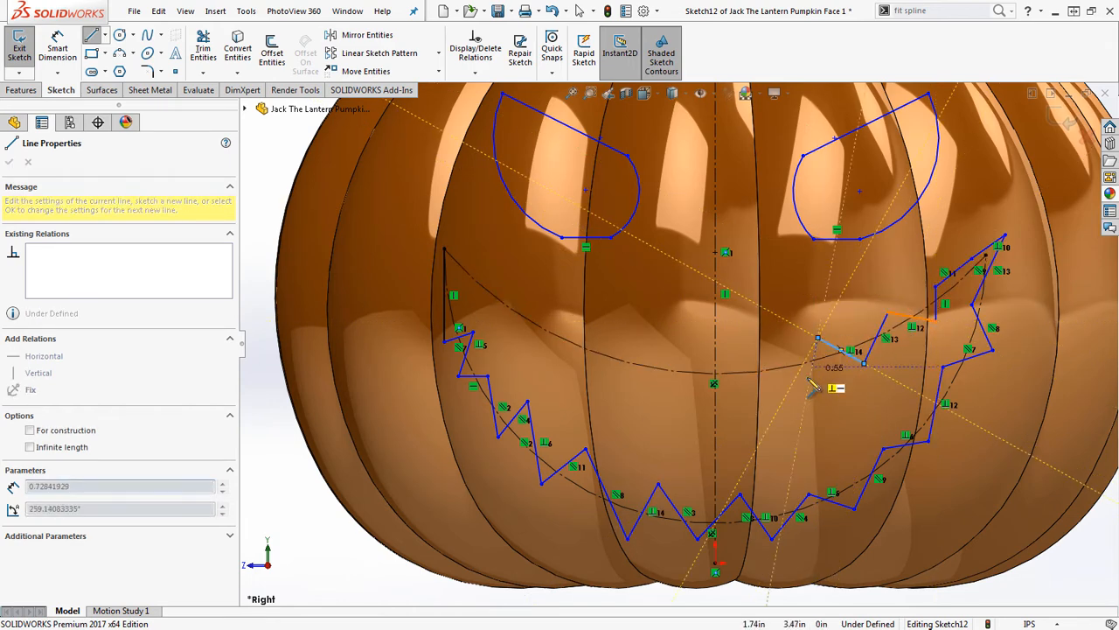
pyautogui.click(817, 337)
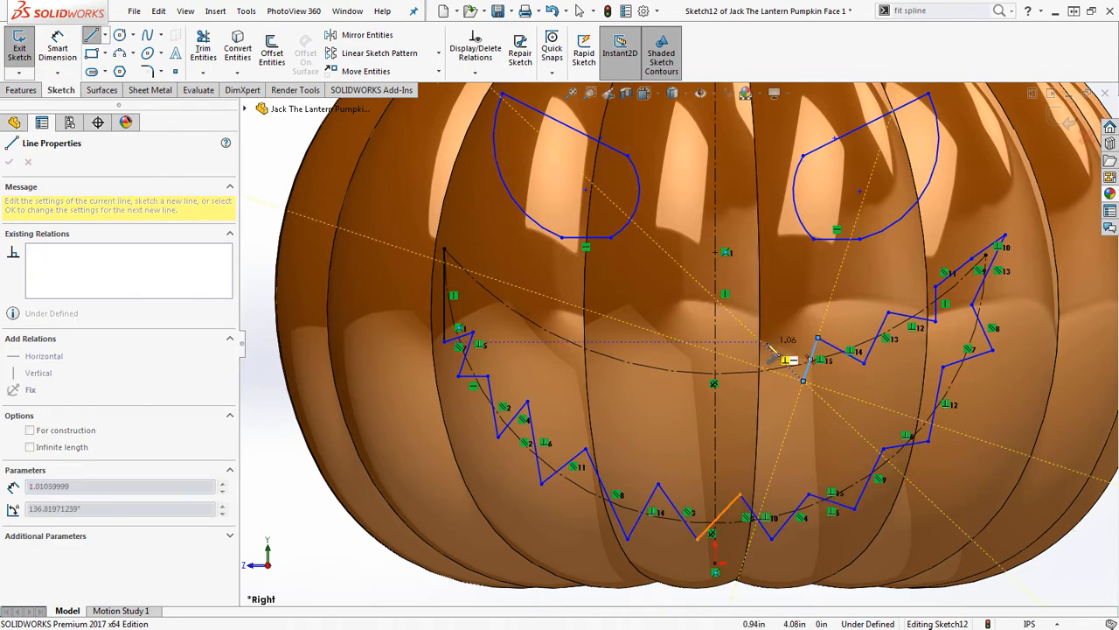
# Step: Continue the zigzag along the upper guide arc across the vertical centerline to a peak below the first eye
pyautogui.click(803, 379)
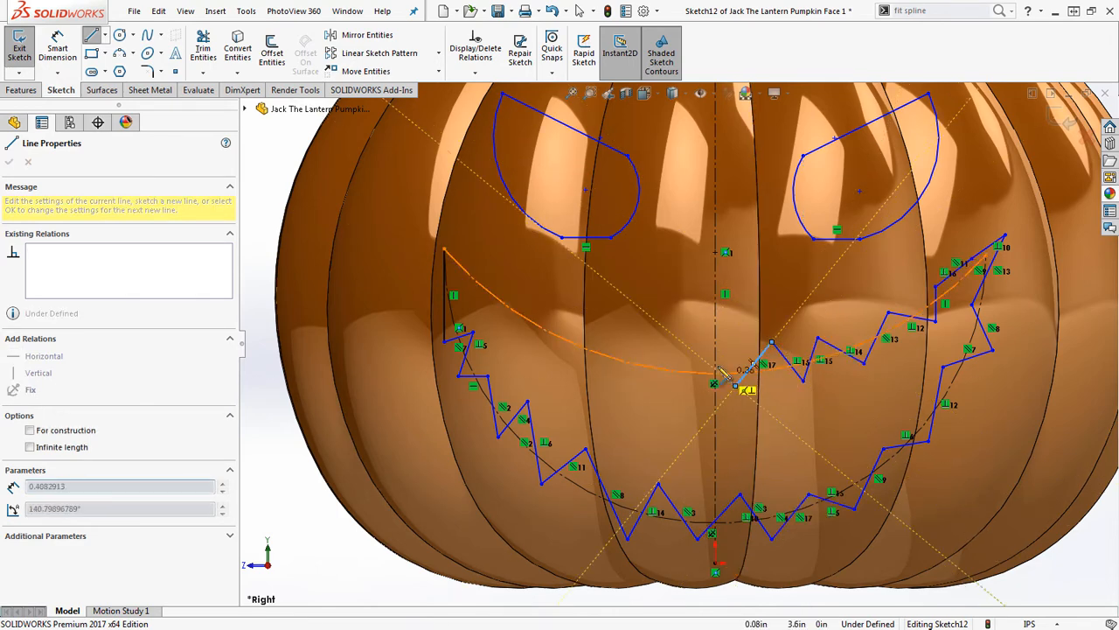
pyautogui.click(736, 385)
pyautogui.click(707, 351)
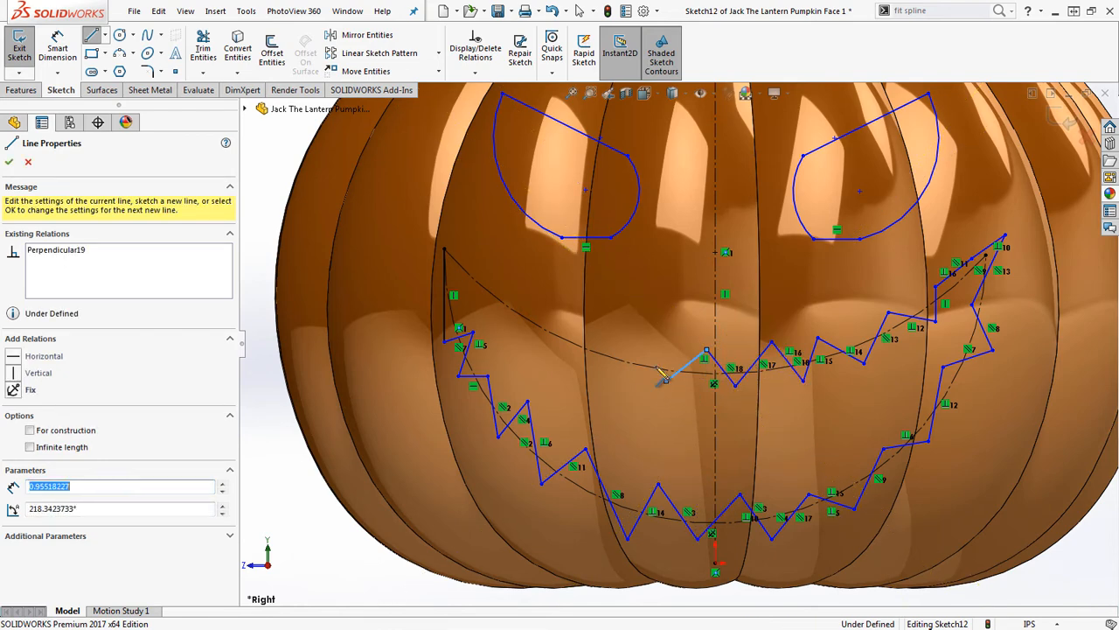
pyautogui.click(666, 379)
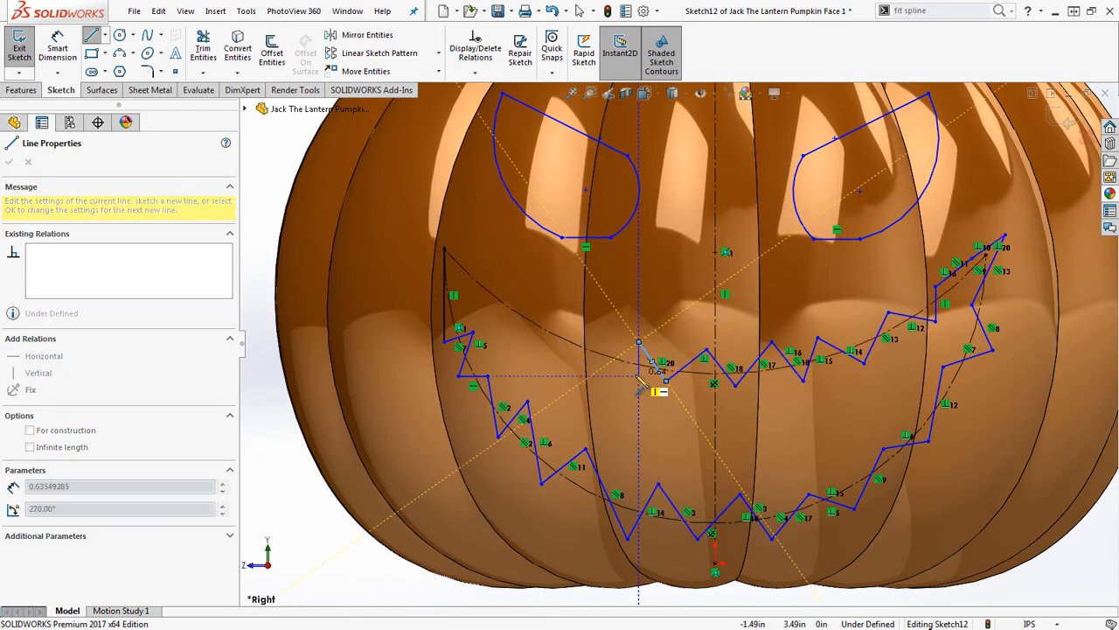
pyautogui.click(616, 381)
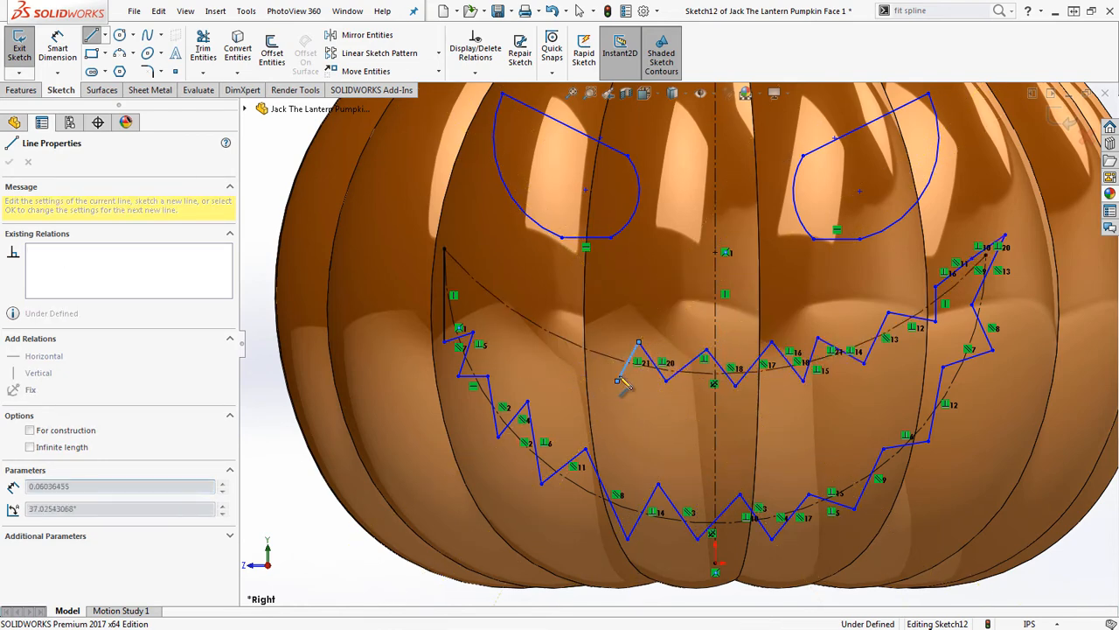
pyautogui.click(595, 332)
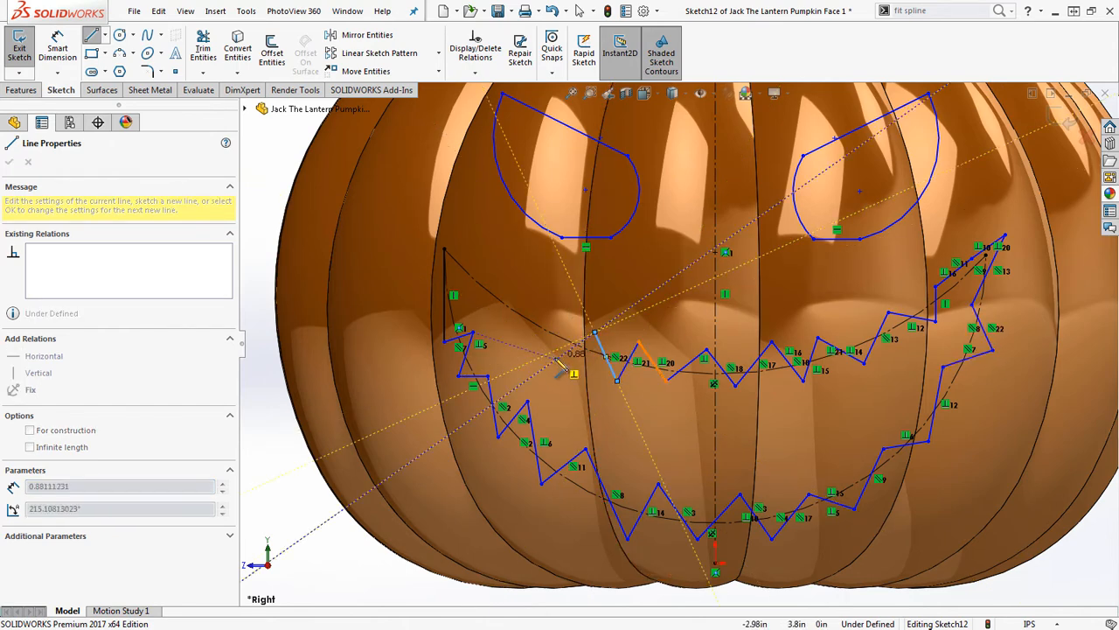
# Step: Finish the upper zigzag to the mouth corner nearest the first eye, closing the outline there, and leave the Line tool
pyautogui.click(555, 359)
pyautogui.click(530, 304)
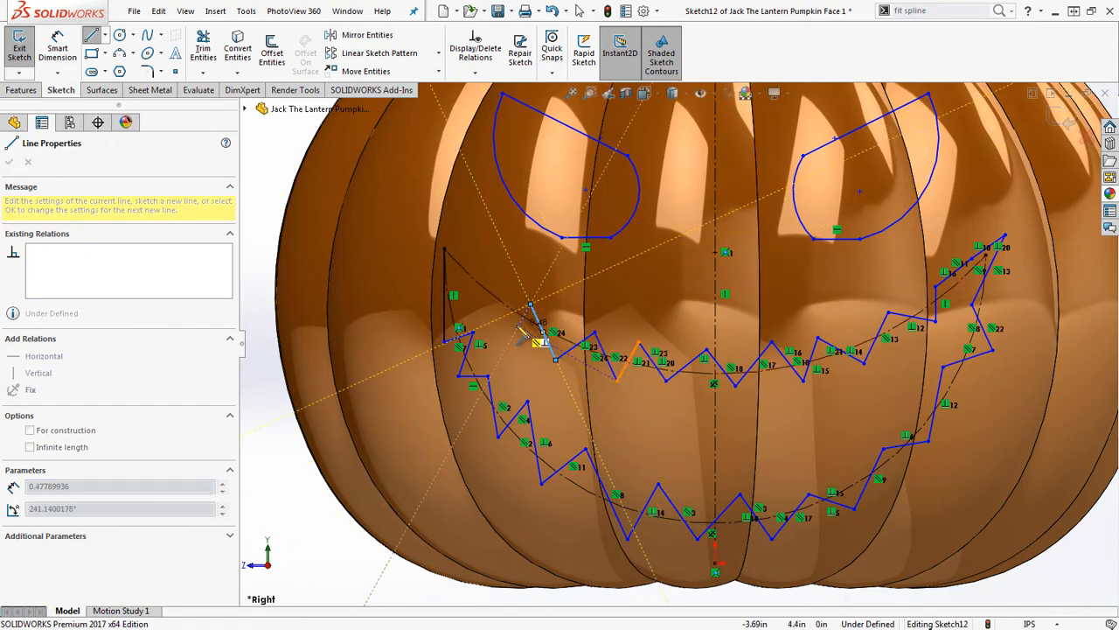
pyautogui.click(502, 322)
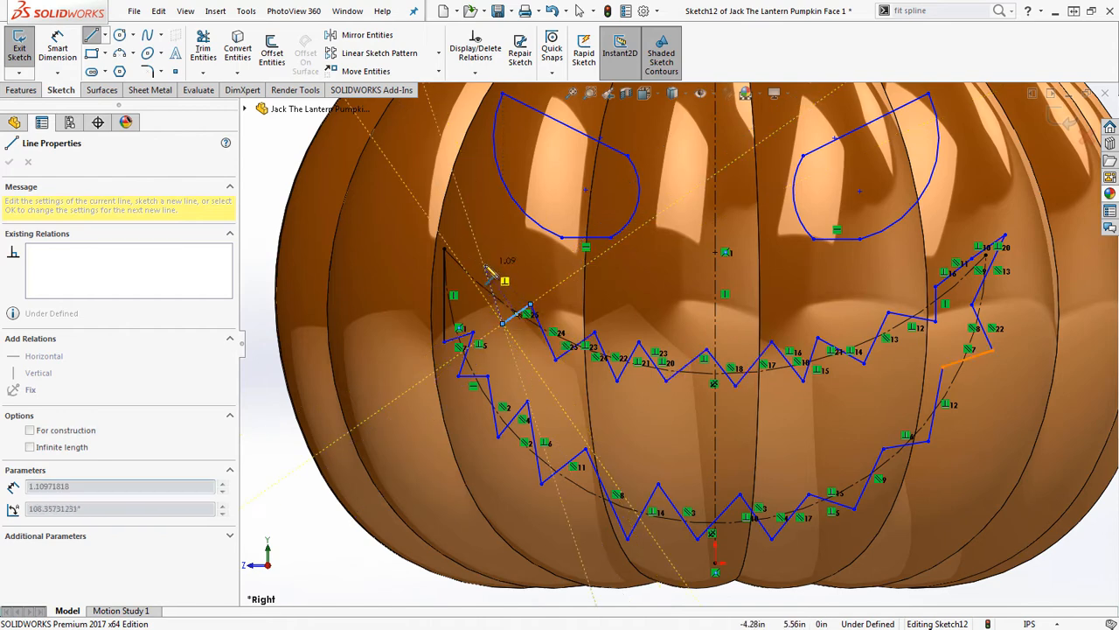
pyautogui.click(484, 266)
pyautogui.click(463, 282)
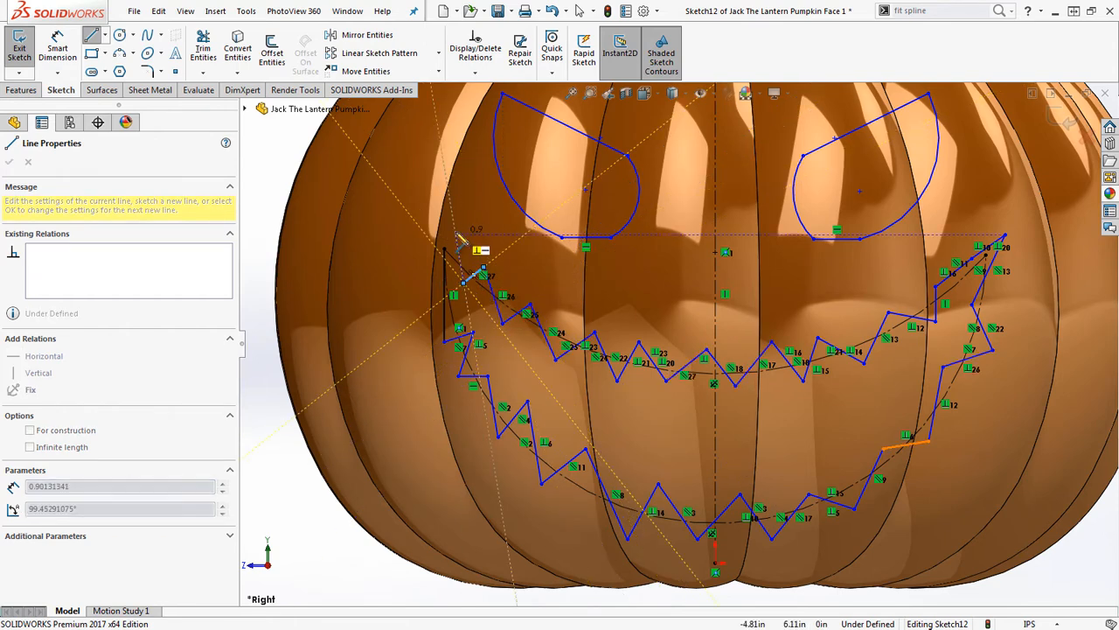
pyautogui.click(444, 250)
pyautogui.rightClick(425, 278)
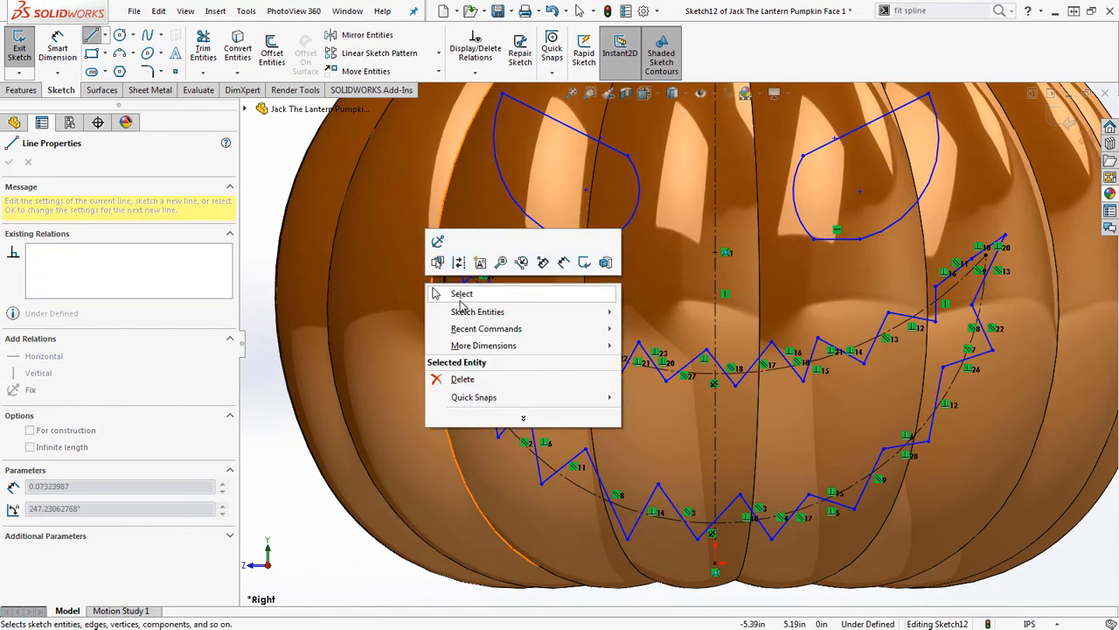
pyautogui.click(473, 295)
# Step: Delete the Vertical relation from the line at the mouth corner nearest the first eye and select one of its endpoints
pyautogui.scroll(3, 862, 382)
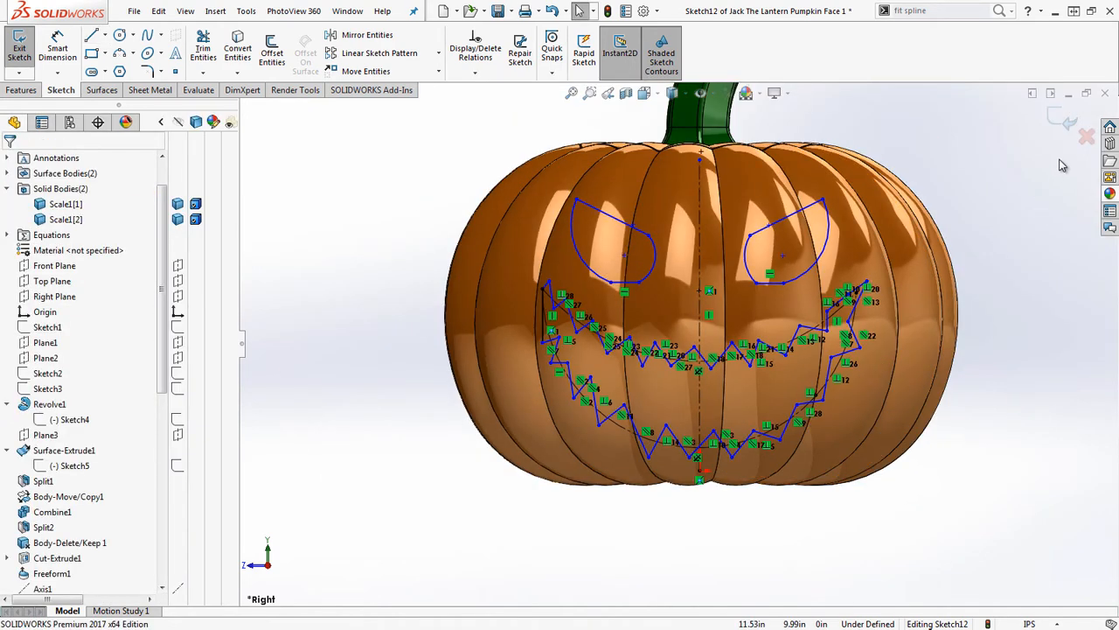
pyautogui.scroll(-6, 494, 306)
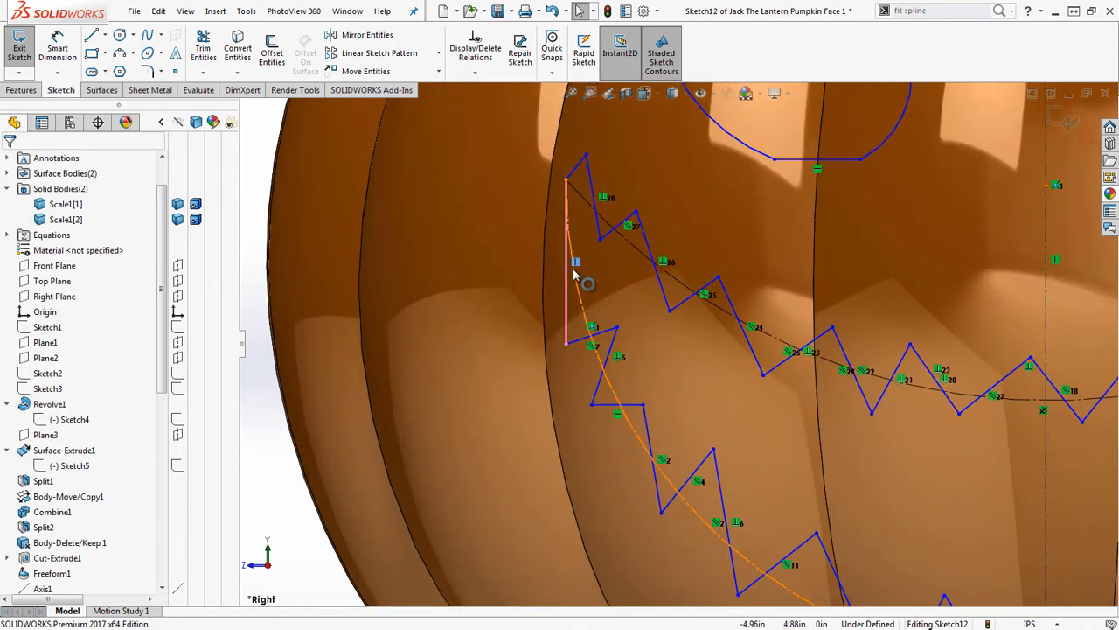
pyautogui.press('Delete')
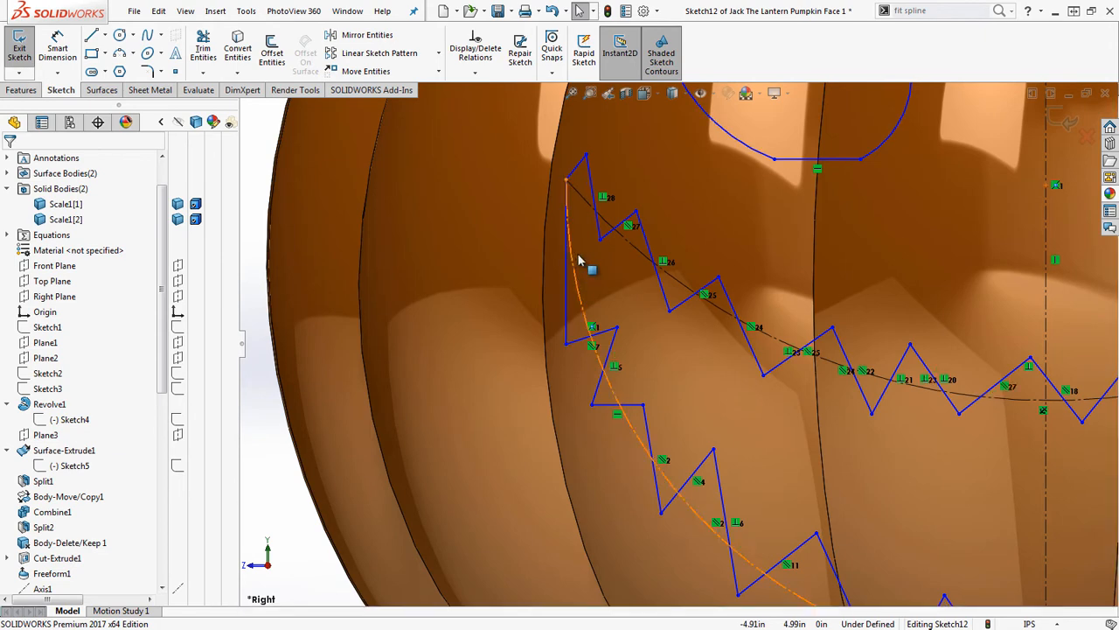
pyautogui.click(566, 180)
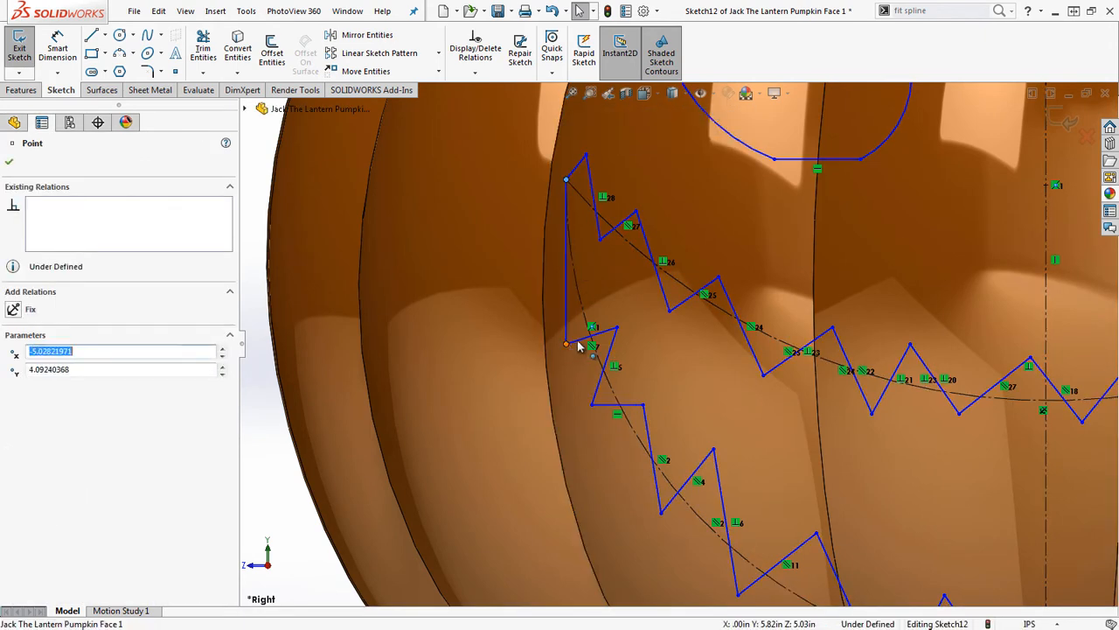
# Step: Reposition the two lower zigzag vertices beside the mouth corner nearest the first eye
pyautogui.moveTo(577, 346); pyautogui.dragTo(641, 357)
pyautogui.moveTo(625, 408); pyautogui.dragTo(620, 450)
pyautogui.press('f')
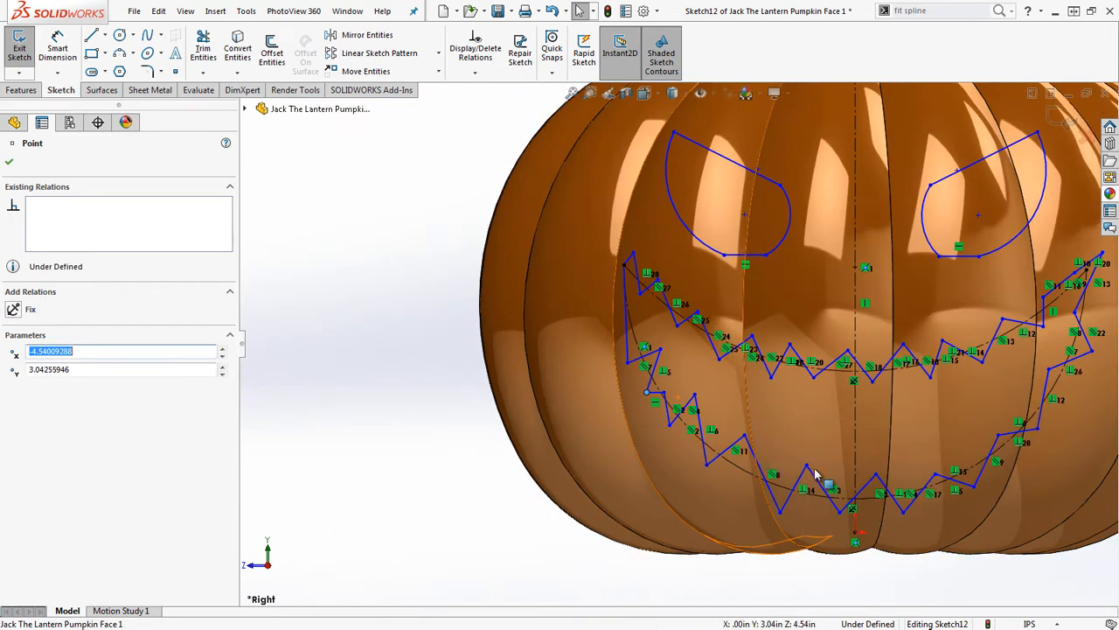
# Step: Move the upper zigzag vertex near the mouth corner below the second eye inward toward the centerline and exit the sketch
pyautogui.moveTo(957, 325)
pyautogui.mouseDown()
pyautogui.moveTo(992, 325)
pyautogui.moveTo(945, 331)
pyautogui.mouseUp()
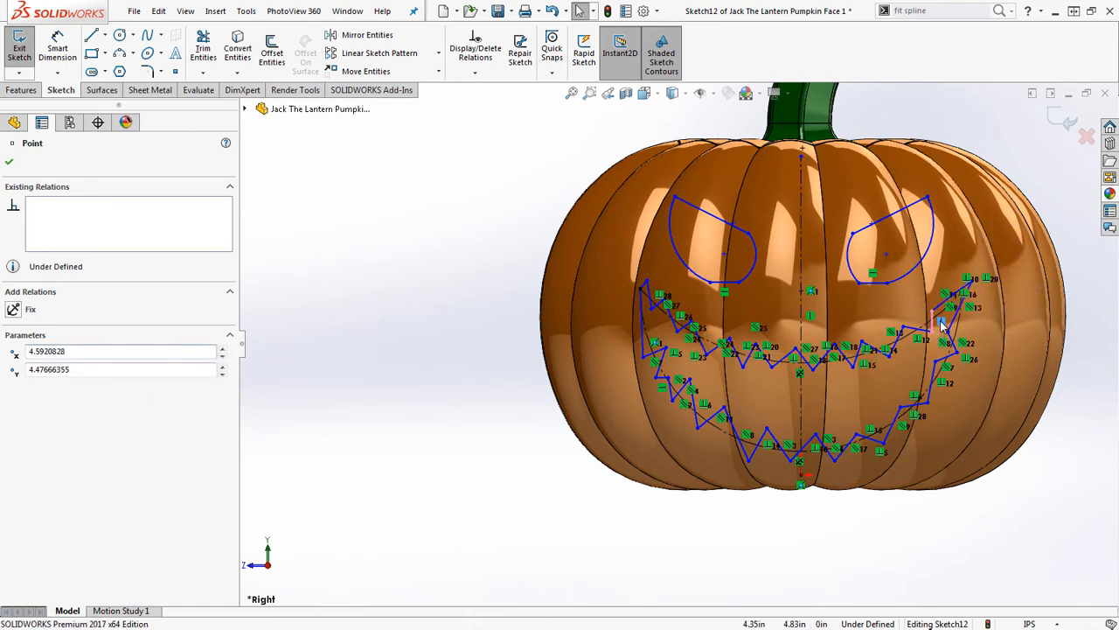
pyautogui.scroll(-3, 942, 325)
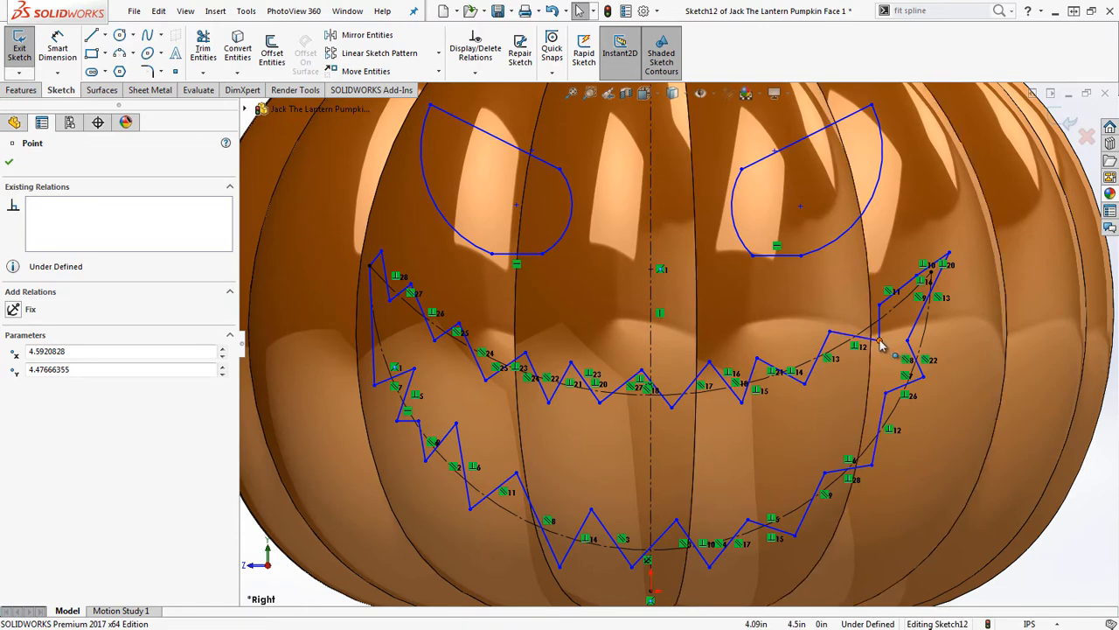
pyautogui.moveTo(879, 340); pyautogui.dragTo(863, 349)
pyautogui.scroll(3, 845, 423)
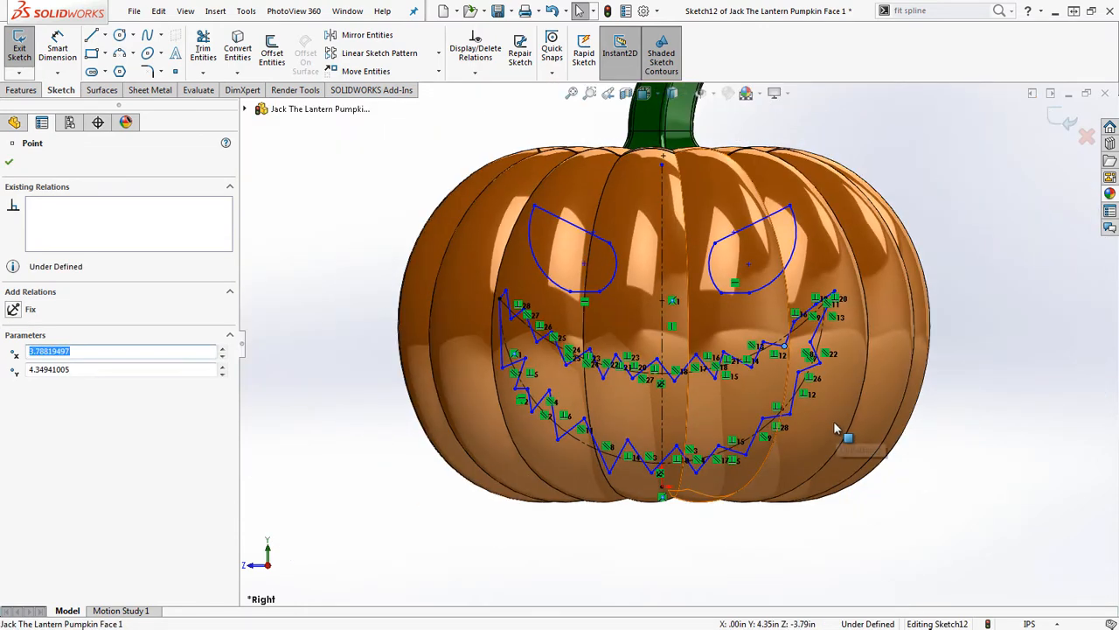
pyautogui.click(1072, 125)
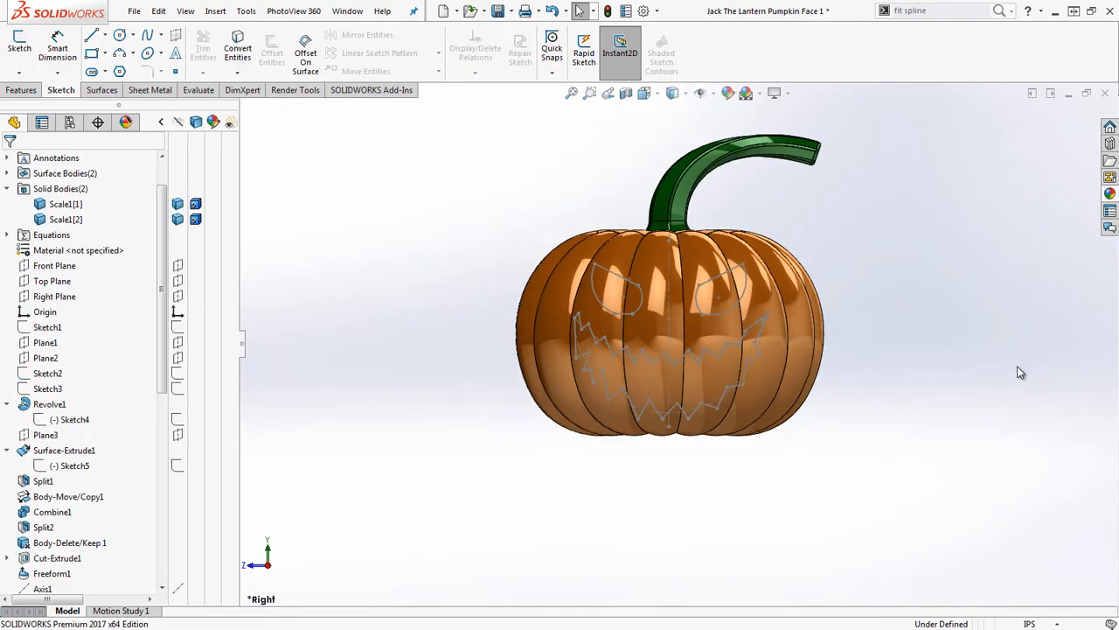
# Step: Start an Extruded Cut from the face sketch and clear the single eye contour so the whole sketch is used
pyautogui.moveTo(687, 319); pyautogui.dragTo(663, 324, button='middle')
pyautogui.scroll(-3, 662, 351)
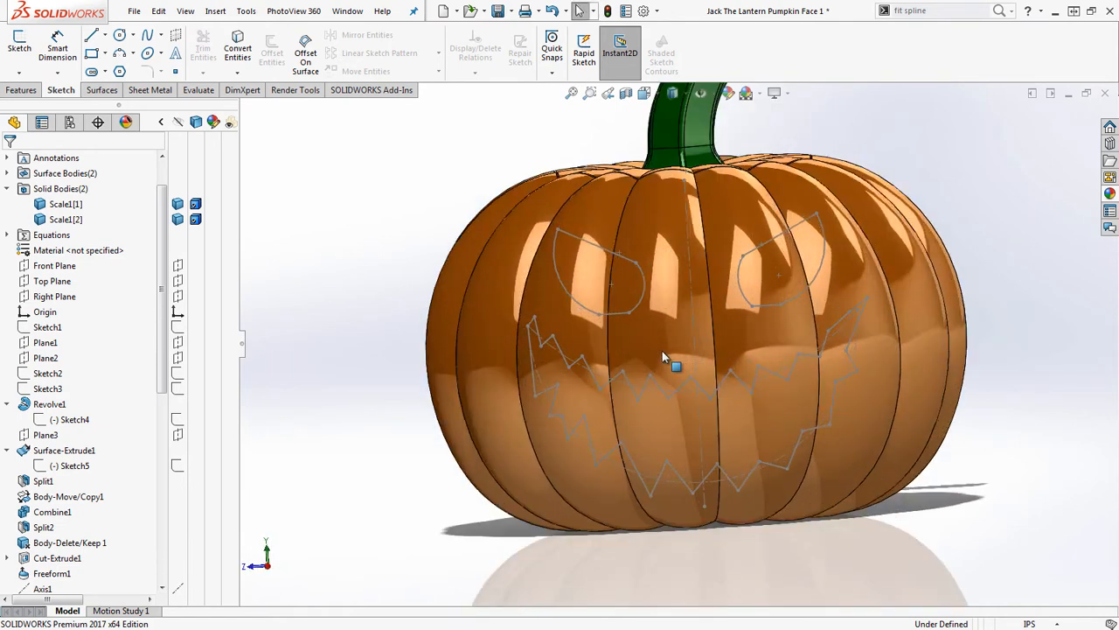
pyautogui.click(19, 90)
pyautogui.click(212, 54)
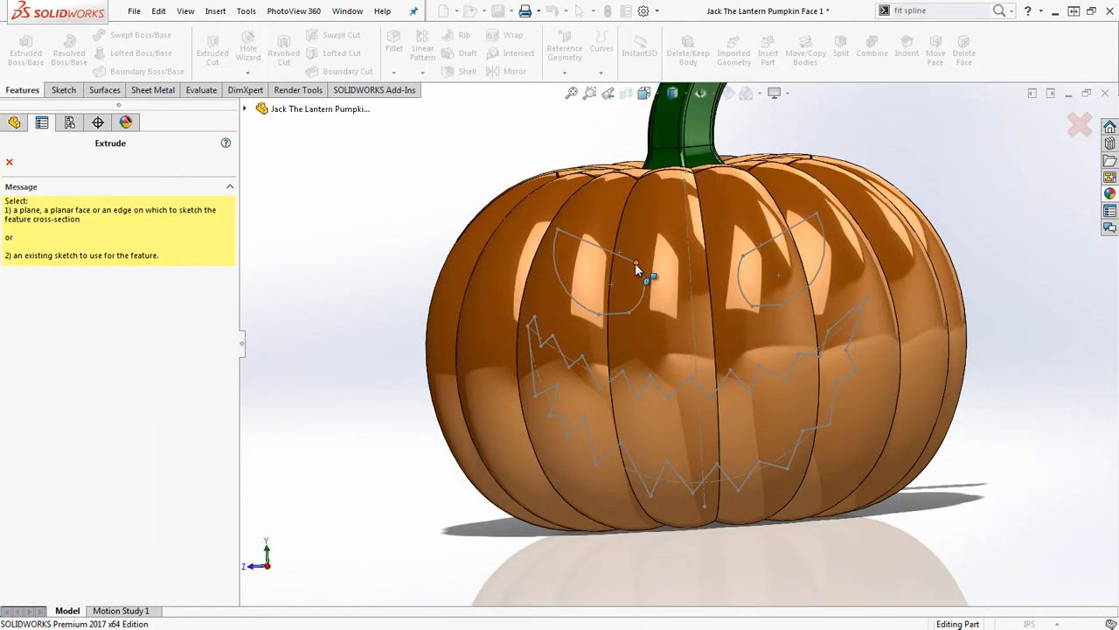
pyautogui.click(623, 289)
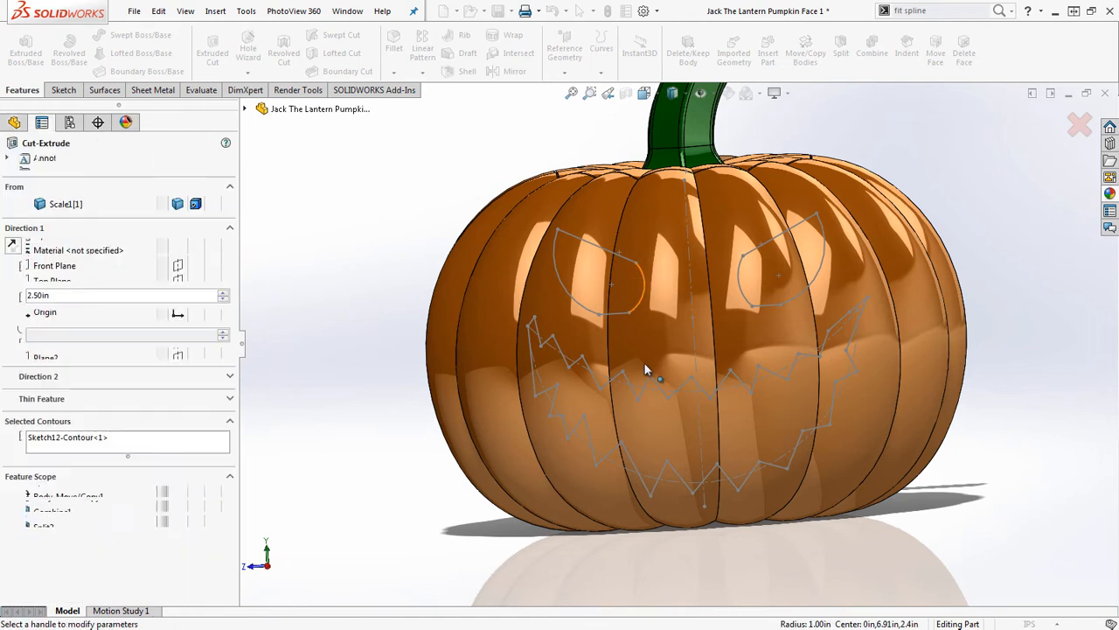
pyautogui.click(69, 444)
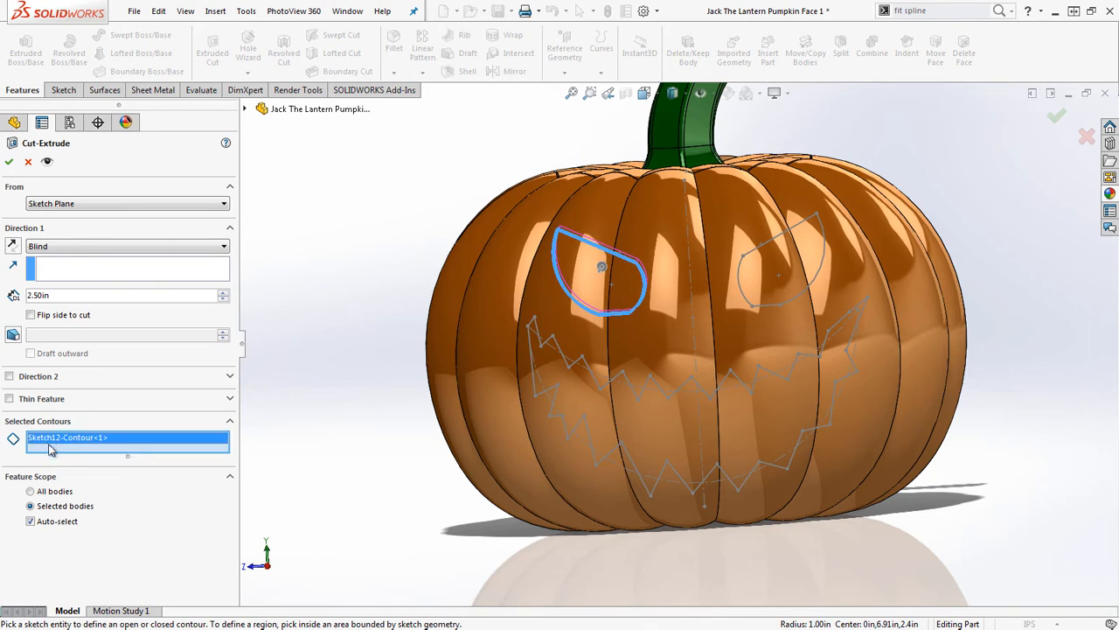
pyautogui.press('Delete')
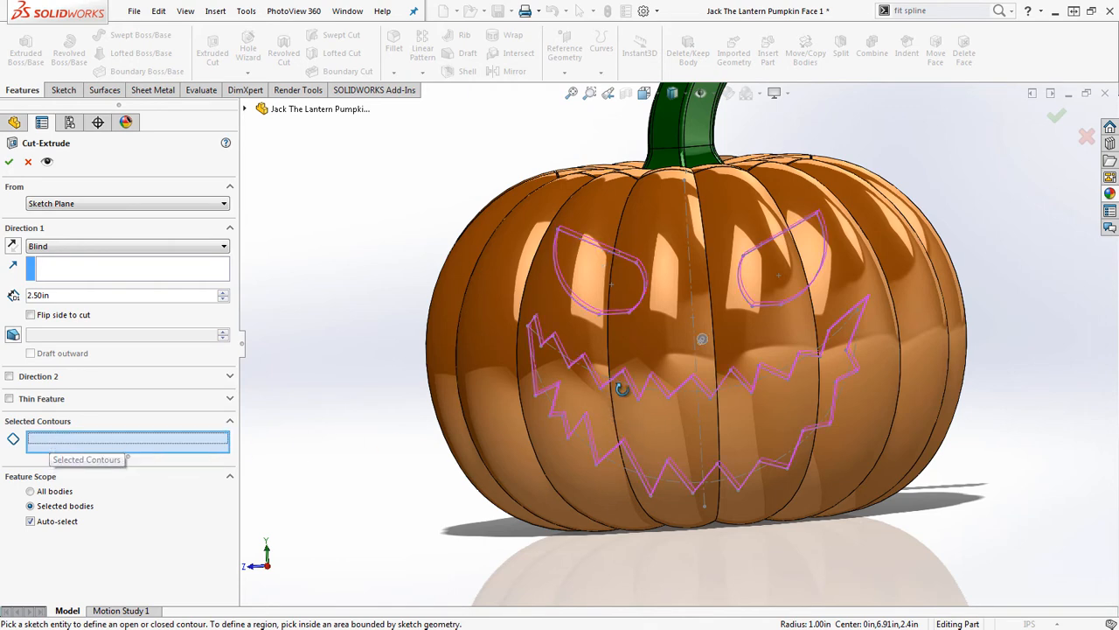
# Step: Offset the cut's start 7.90 in from the sketch plane, set a blind depth of 3.40 in, and create the cut
pyautogui.moveTo(621, 389); pyautogui.dragTo(705, 418, button='middle')
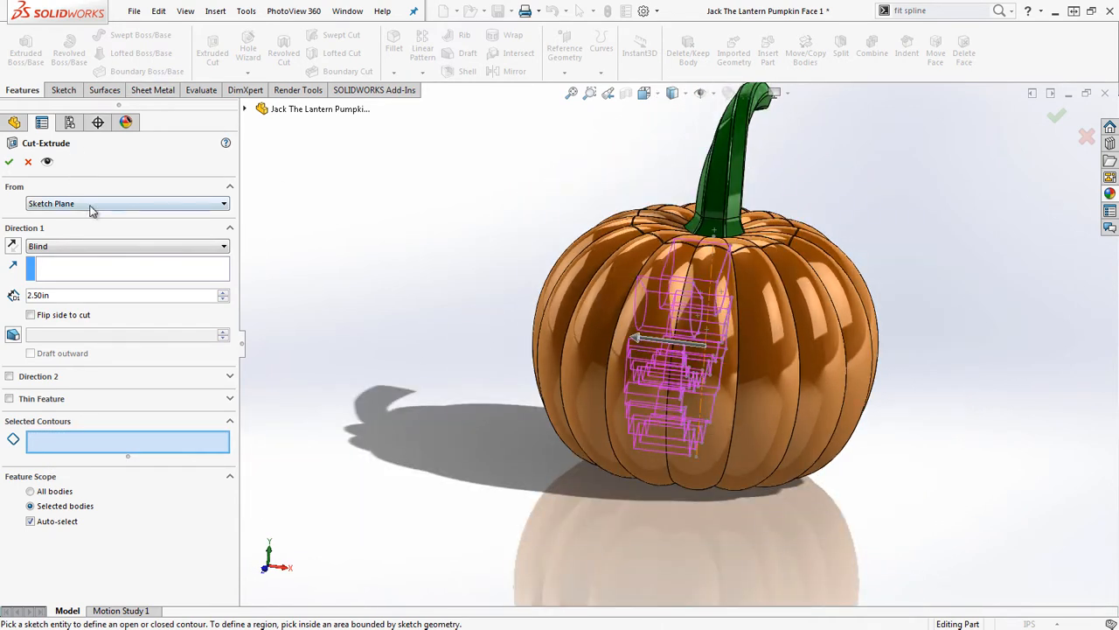
pyautogui.click(87, 205)
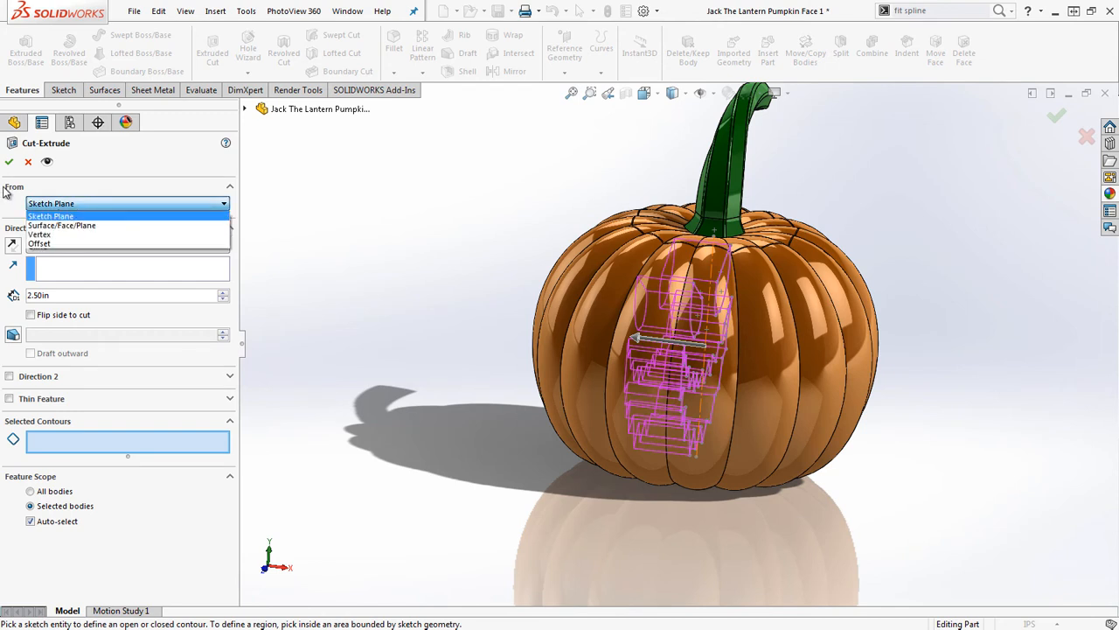
pyautogui.click(43, 243)
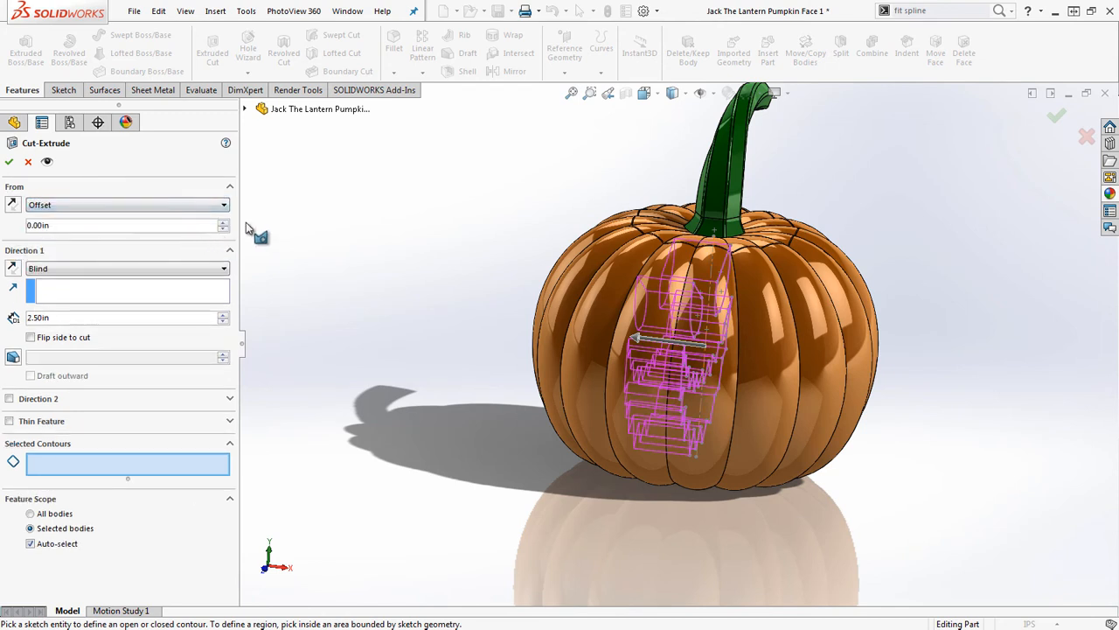
pyautogui.moveTo(224, 225); pyautogui.dragTo(225, 225)
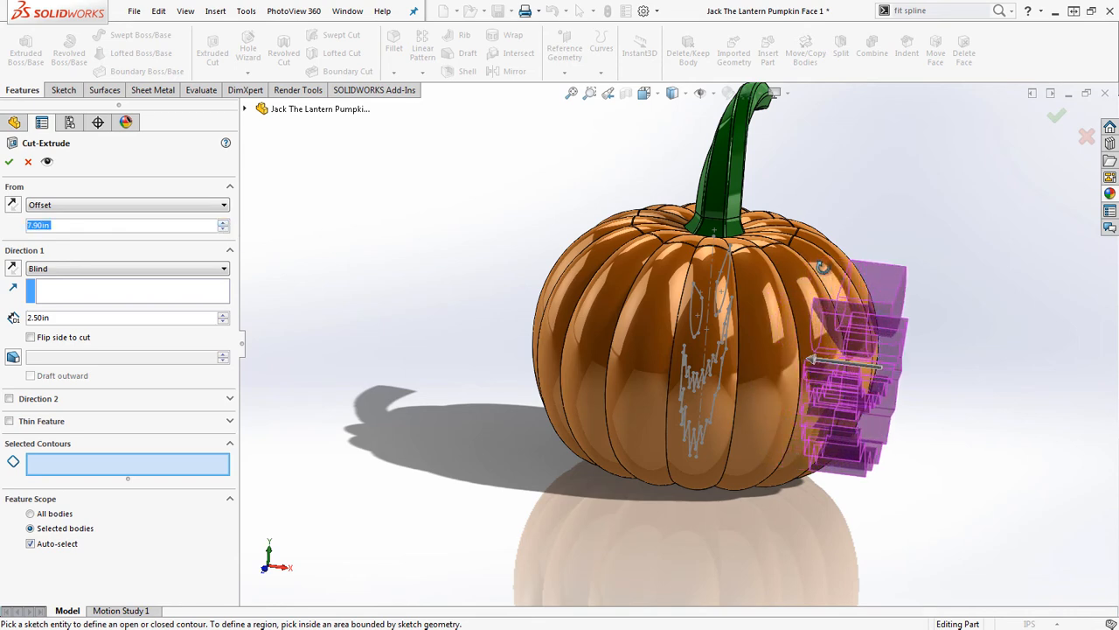
pyautogui.moveTo(826, 262); pyautogui.dragTo(781, 274, button='middle')
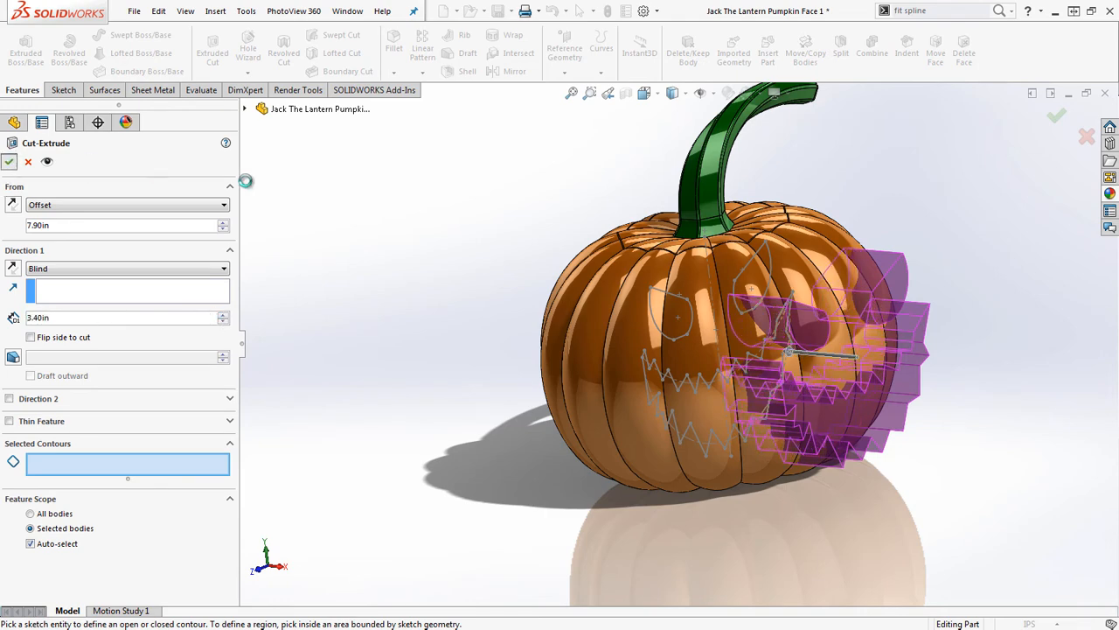
# Step: Edit the face cut and increase its blind depth so it reaches further into the pumpkin
pyautogui.moveTo(1009, 399); pyautogui.dragTo(890, 332, button='middle')
pyautogui.scroll(-3, 731, 287)
pyautogui.moveTo(619, 257); pyautogui.dragTo(651, 282, button='middle')
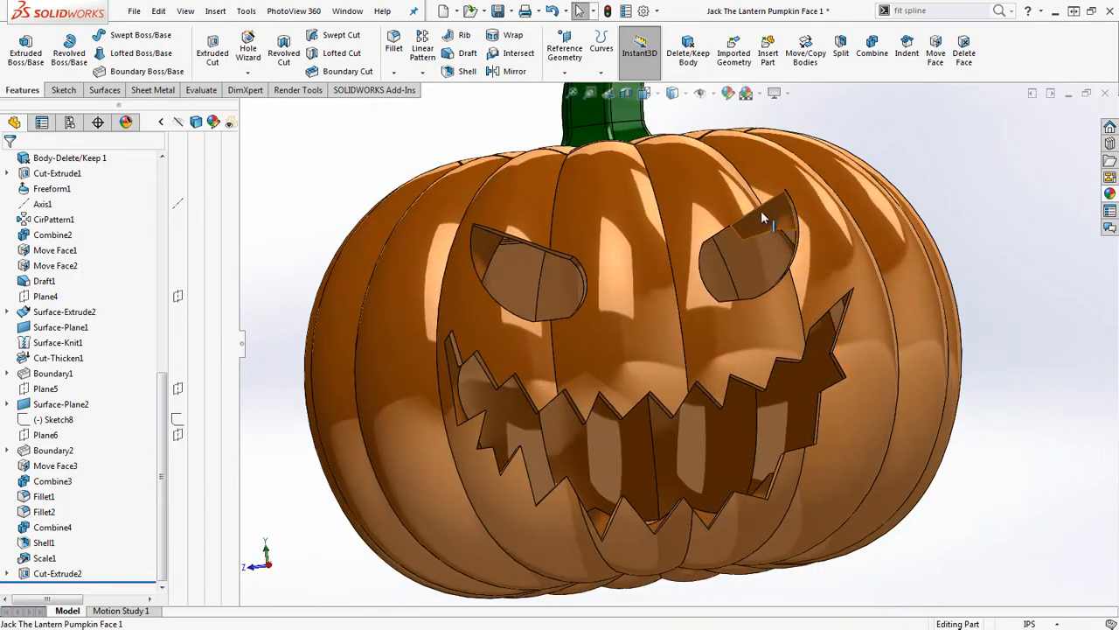
pyautogui.moveTo(500, 259); pyautogui.dragTo(516, 282, button='middle')
pyautogui.rightClick(54, 573)
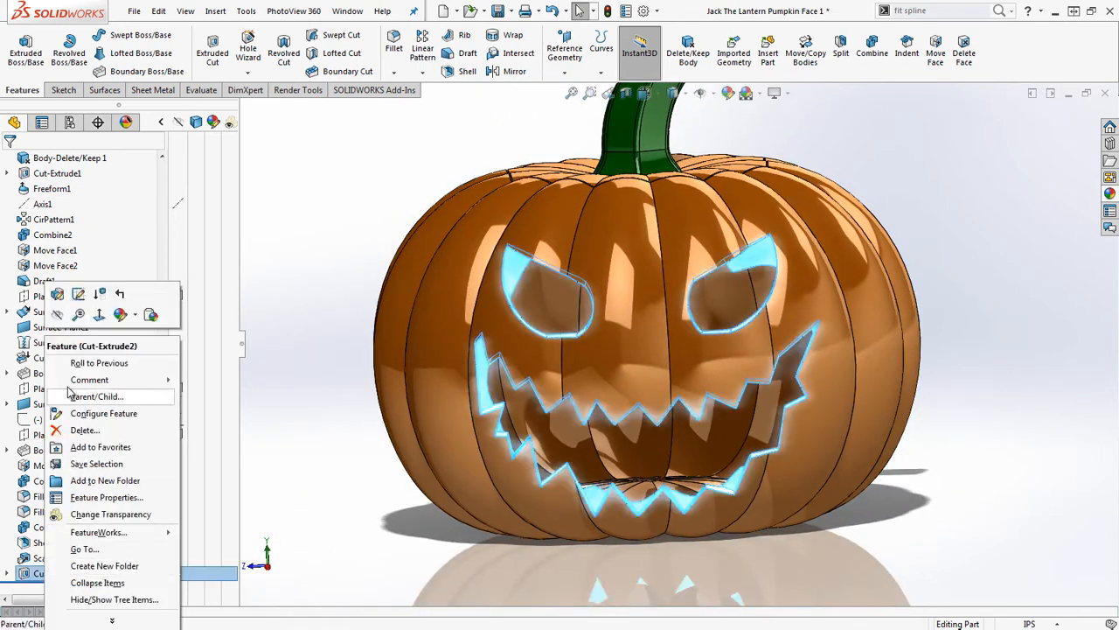
pyautogui.click(58, 297)
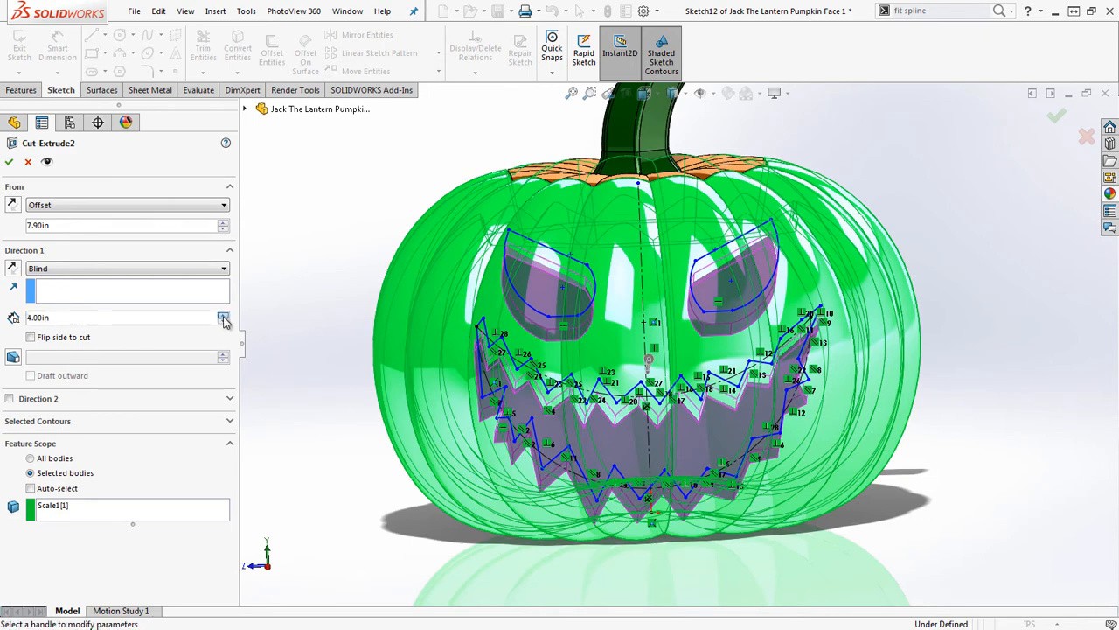
pyautogui.click(10, 162)
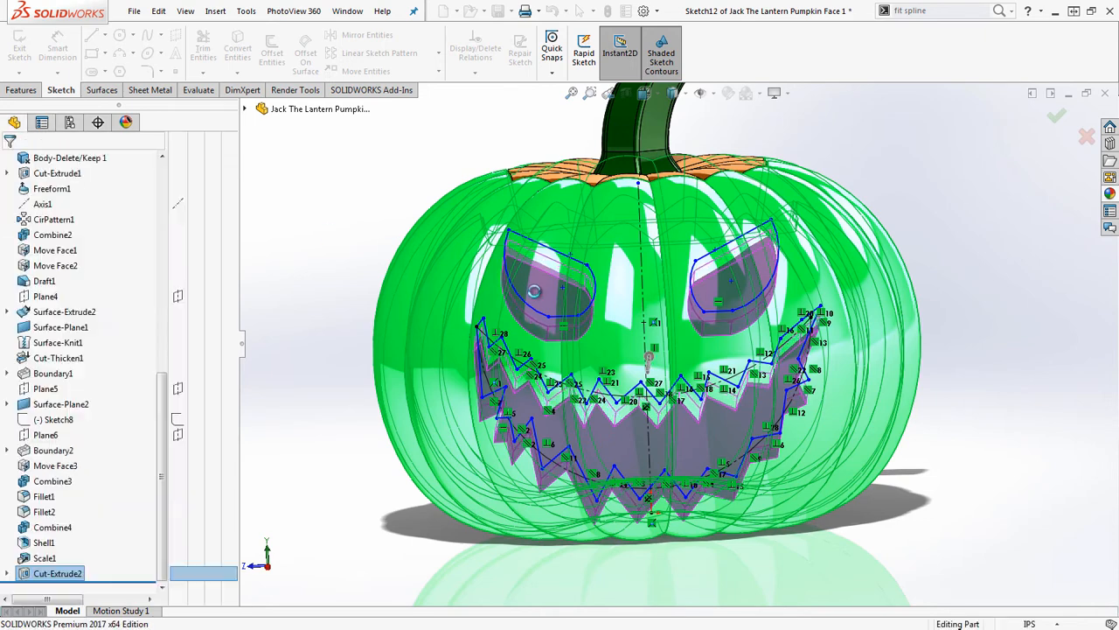
# Step: Inspect the lower teeth of the mouth cut and the pumpkin's inner wall up close
pyautogui.moveTo(596, 318); pyautogui.dragTo(611, 300, button='middle')
pyautogui.scroll(-4, 697, 414)
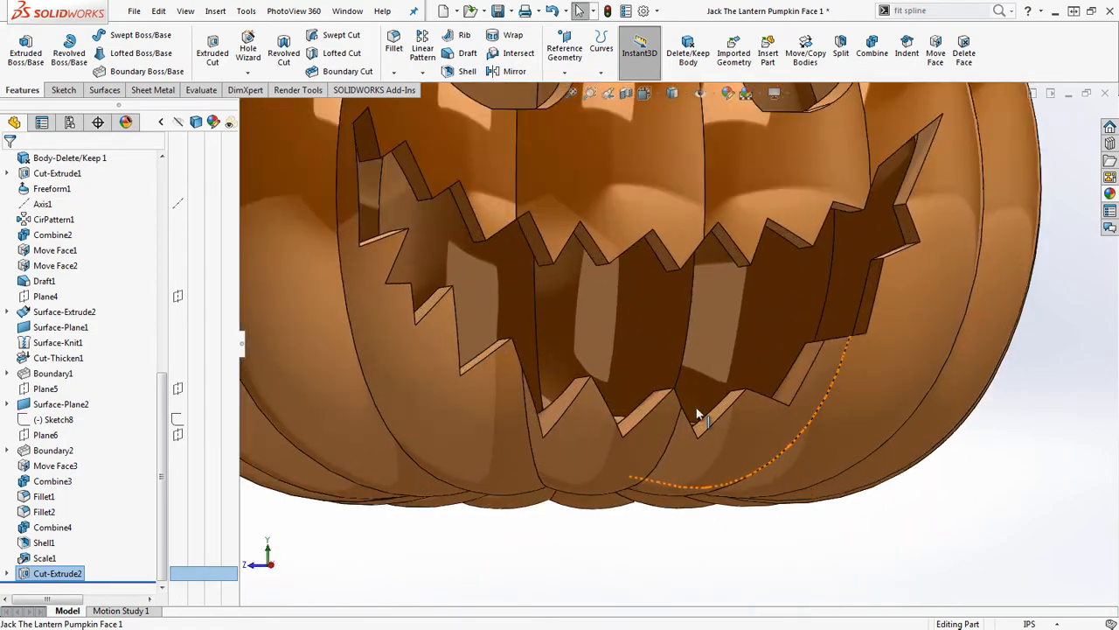
pyautogui.moveTo(657, 409); pyautogui.dragTo(649, 479, button='middle')
pyautogui.scroll(-4, 646, 393)
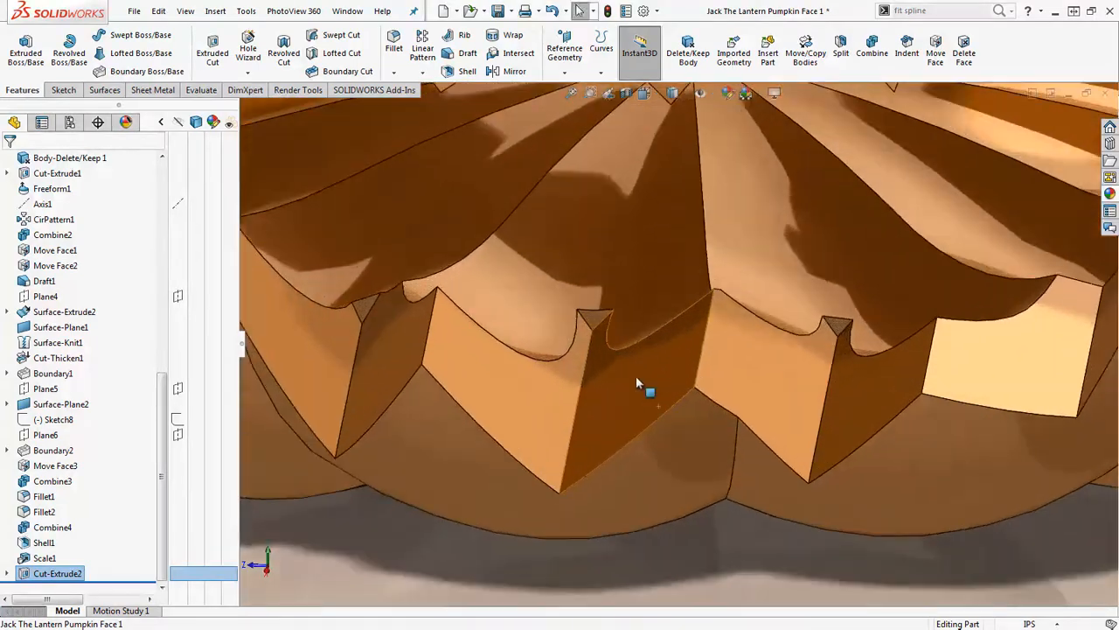
pyautogui.moveTo(610, 312)
pyautogui.mouseDown(button='middle')
pyautogui.moveTo(602, 283)
pyautogui.moveTo(590, 310)
pyautogui.mouseUp(button='middle')
pyautogui.scroll(-3, 599, 273)
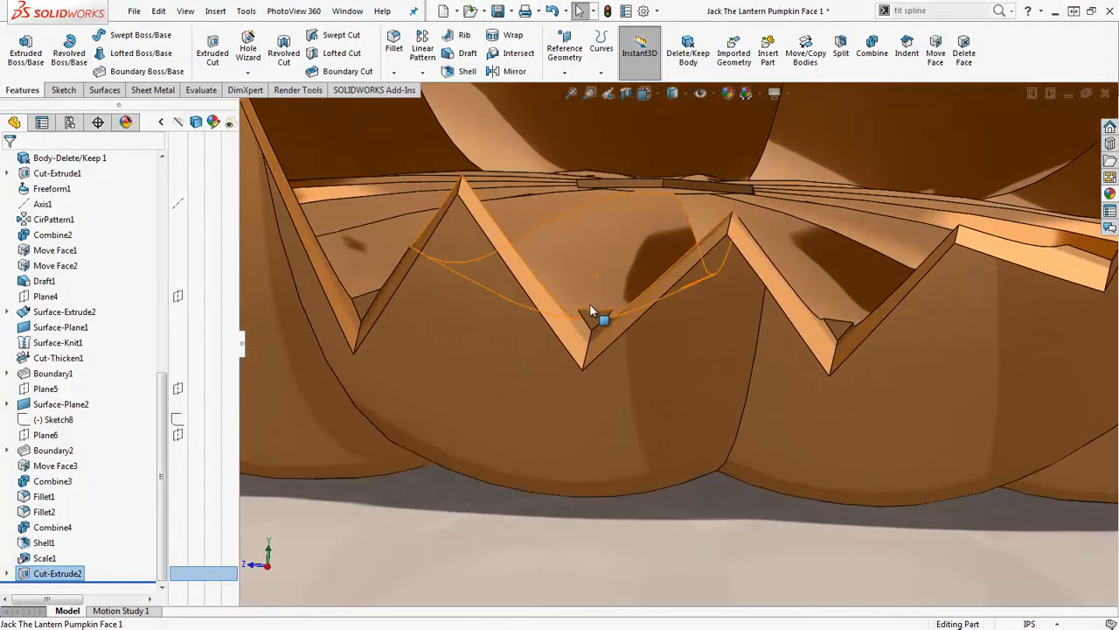
pyautogui.scroll(1, 627, 224)
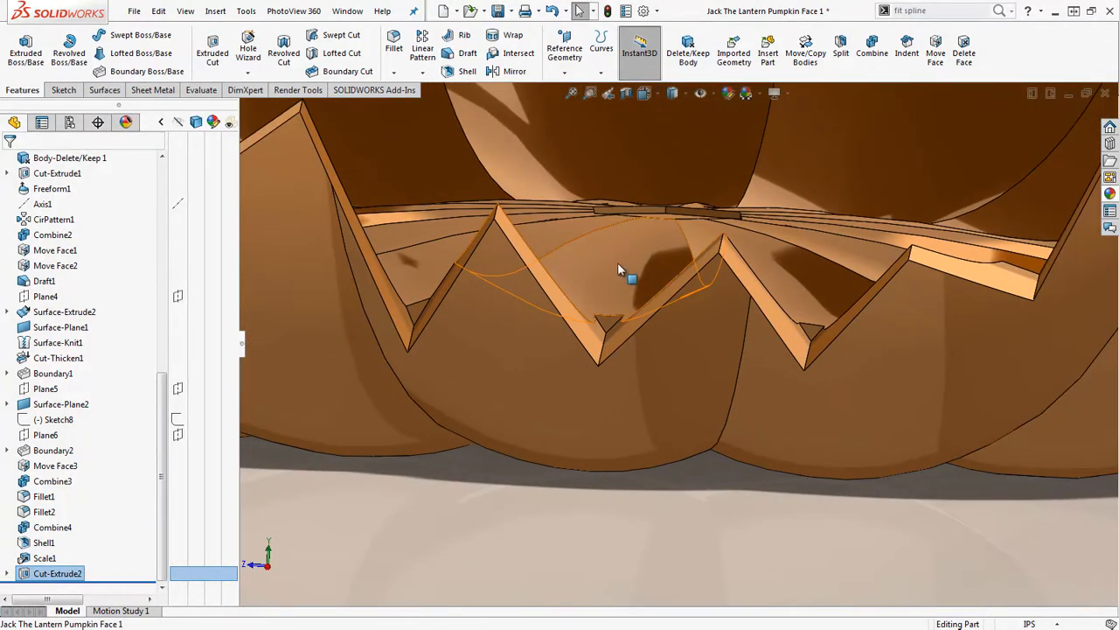
pyautogui.scroll(6, 617, 269)
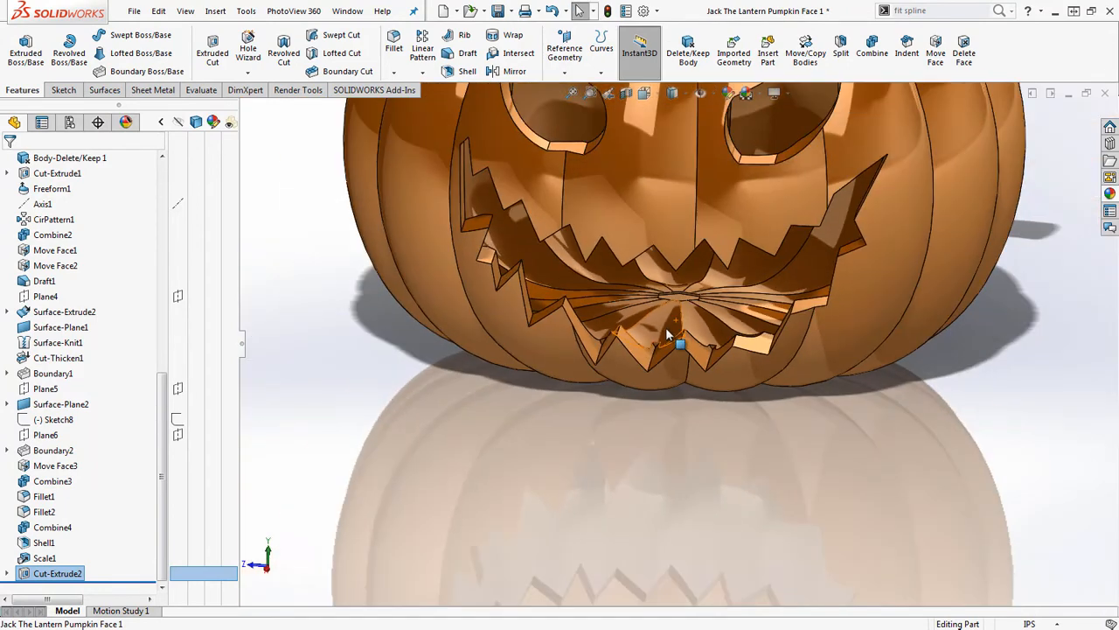
pyautogui.scroll(5, 667, 334)
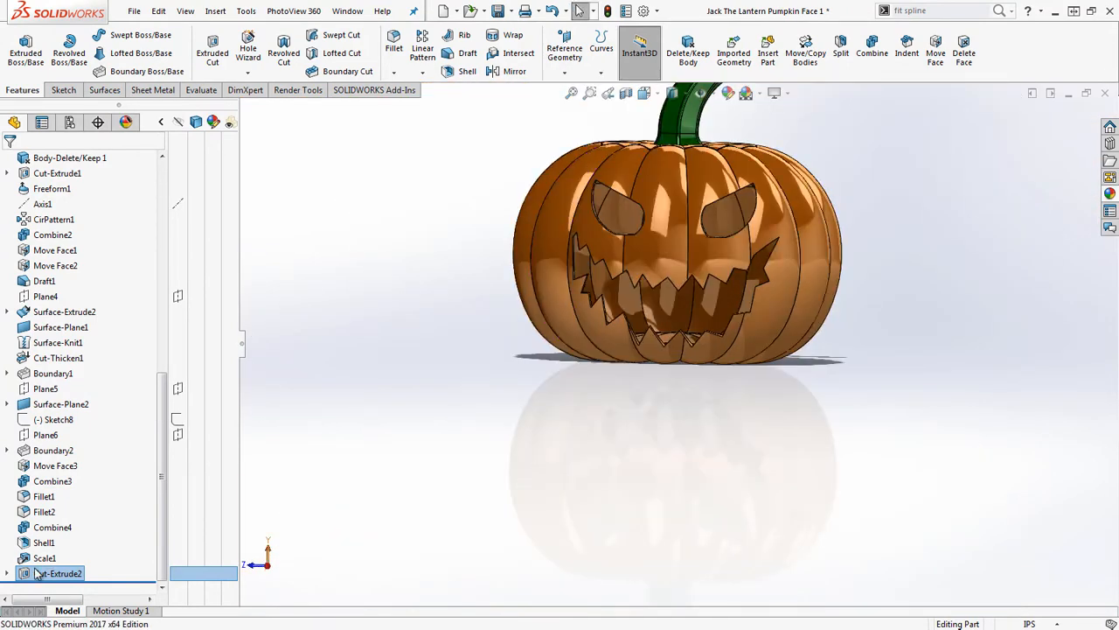
# Step: Edit the face sketch, try to move all its entities together, and exit the sketch
pyautogui.click(7, 572)
pyautogui.rightClick(57, 573)
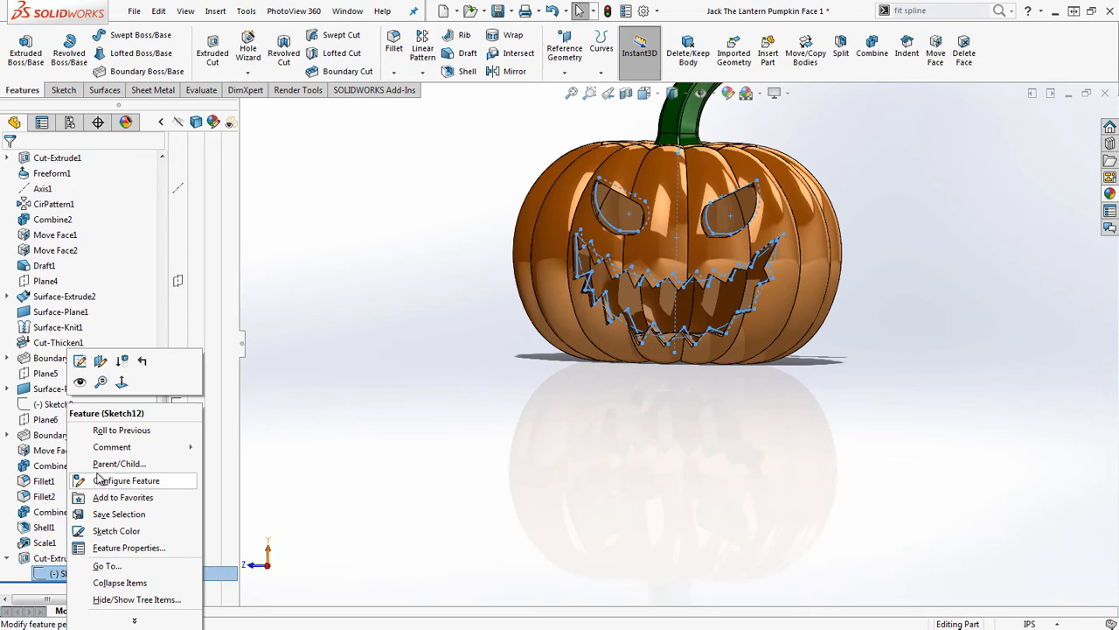
pyautogui.click(82, 361)
pyautogui.moveTo(415, 435)
pyautogui.mouseDown()
pyautogui.moveTo(850, 184)
pyautogui.moveTo(889, 146)
pyautogui.mouseUp()
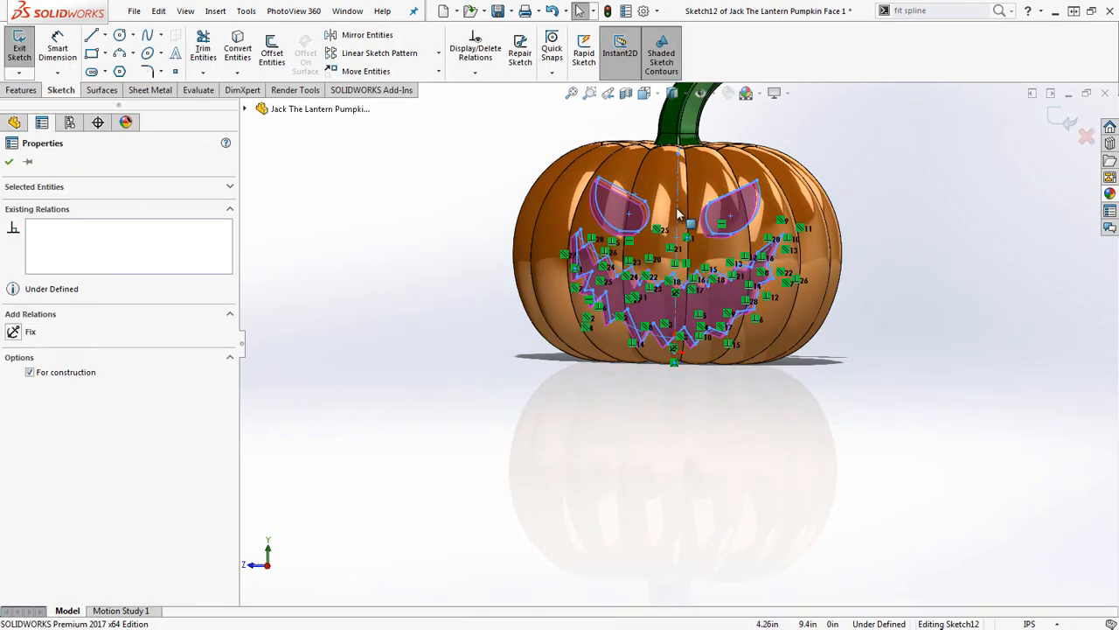
pyautogui.click(736, 187)
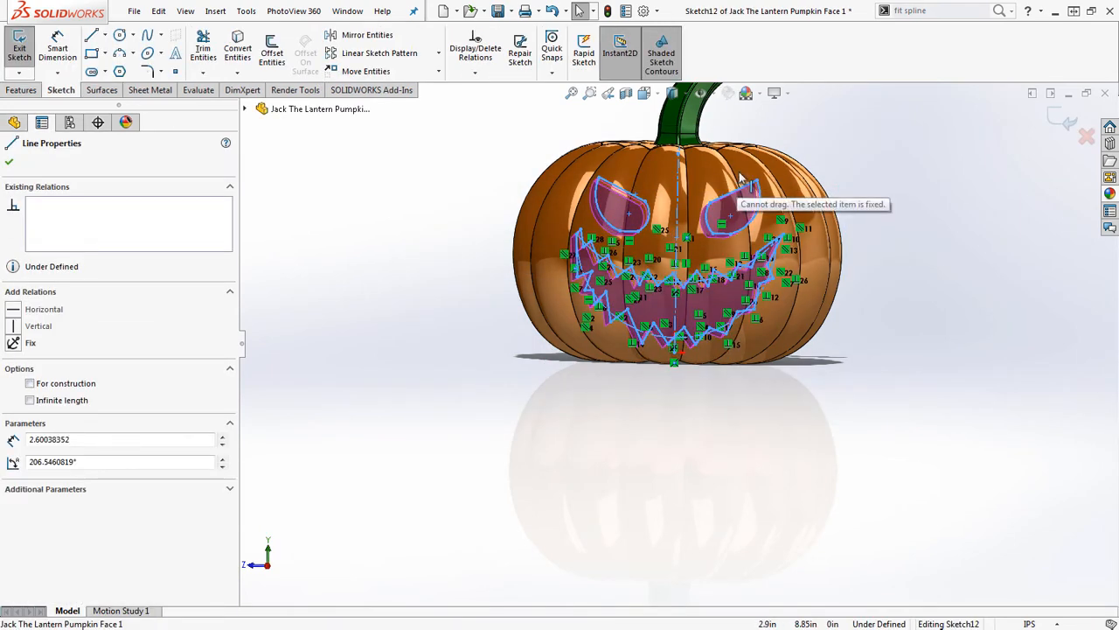
pyautogui.keyDown('ctrl'); pyautogui.click(737, 188); pyautogui.keyUp('ctrl')
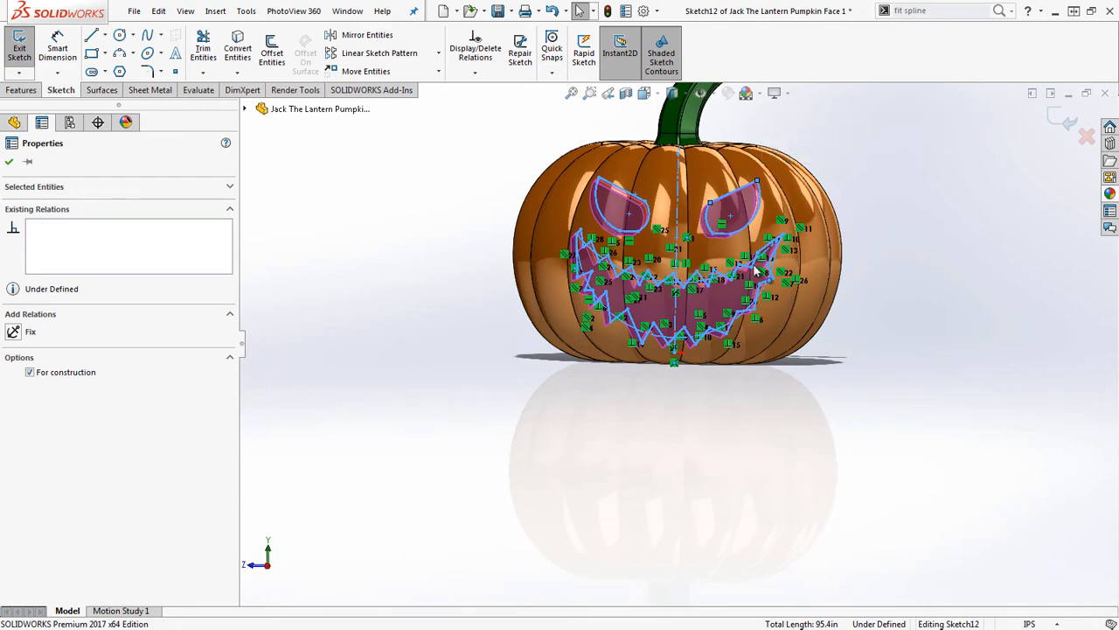
pyautogui.click(1057, 109)
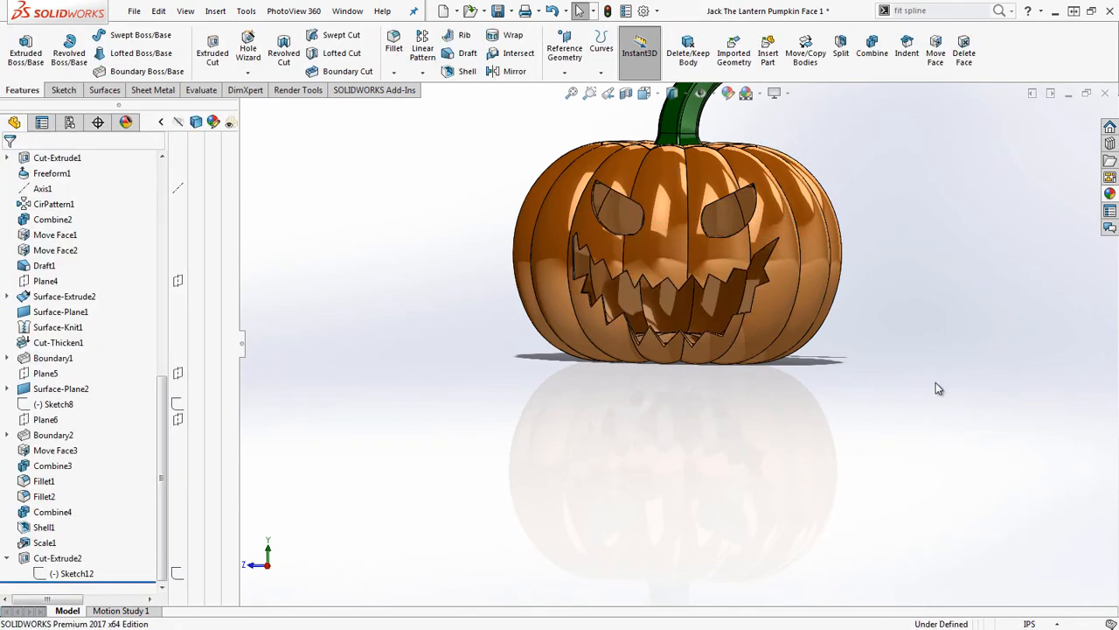
# Step: Edit the face cut again and revise its blind depth
pyautogui.rightClick(40, 559)
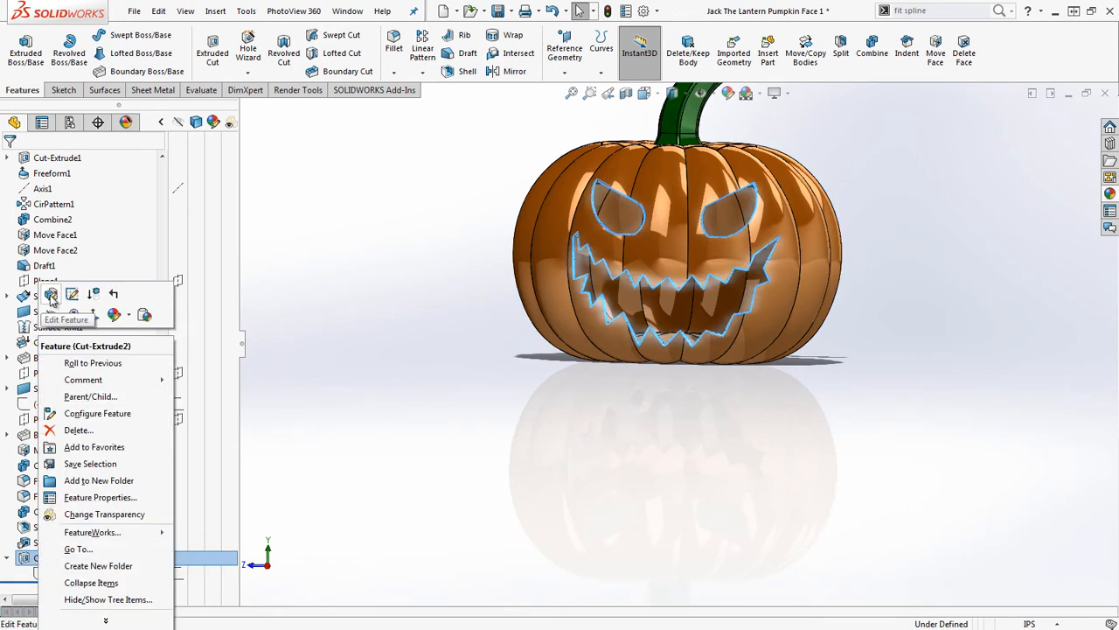
pyautogui.click(51, 295)
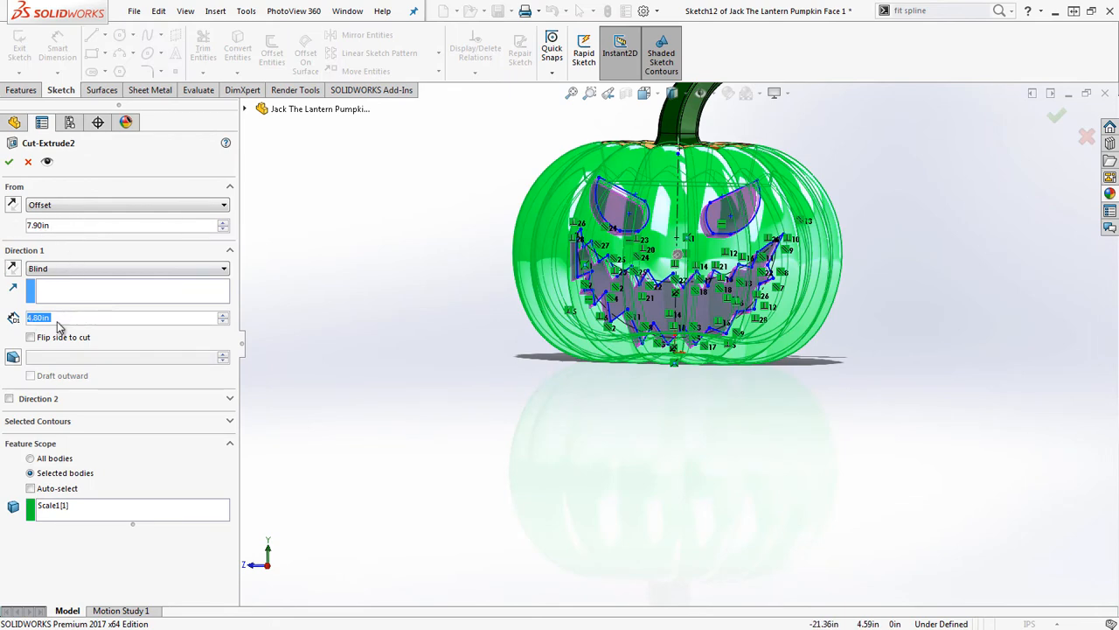
pyautogui.click(8, 161)
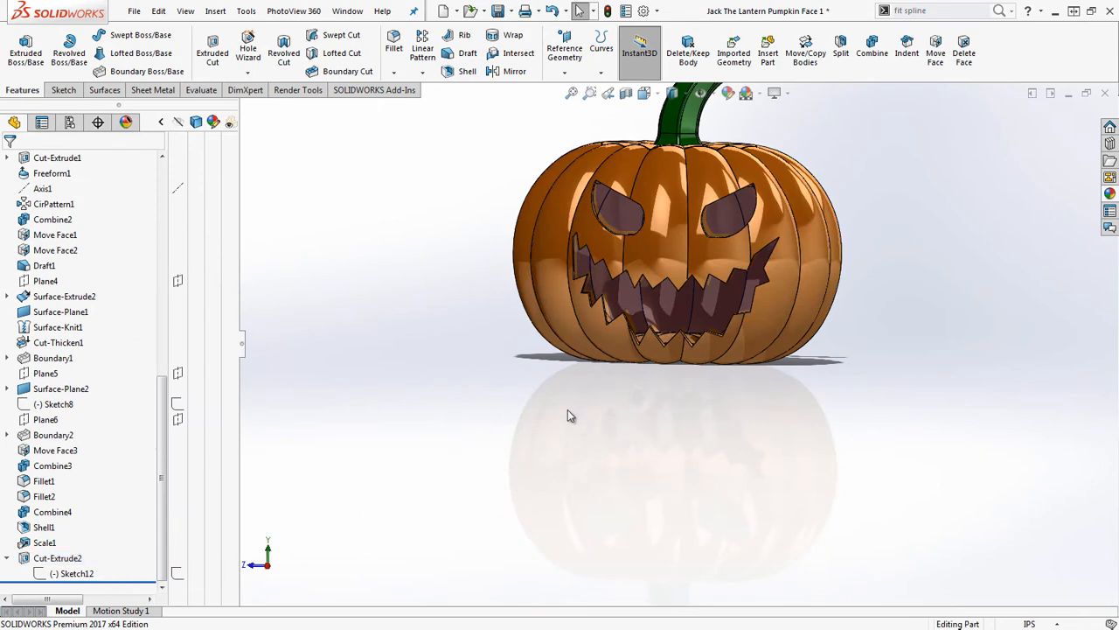
pyautogui.moveTo(567, 409); pyautogui.dragTo(563, 440, button='middle')
pyautogui.rightClick(56, 558)
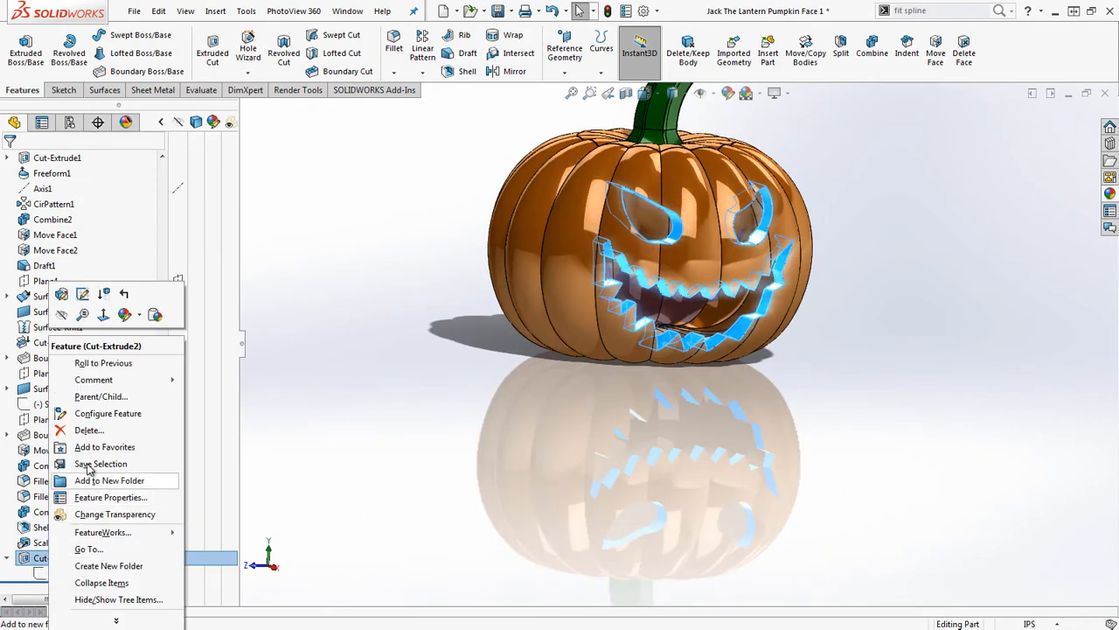
pyautogui.click(96, 413)
pyautogui.click(639, 376)
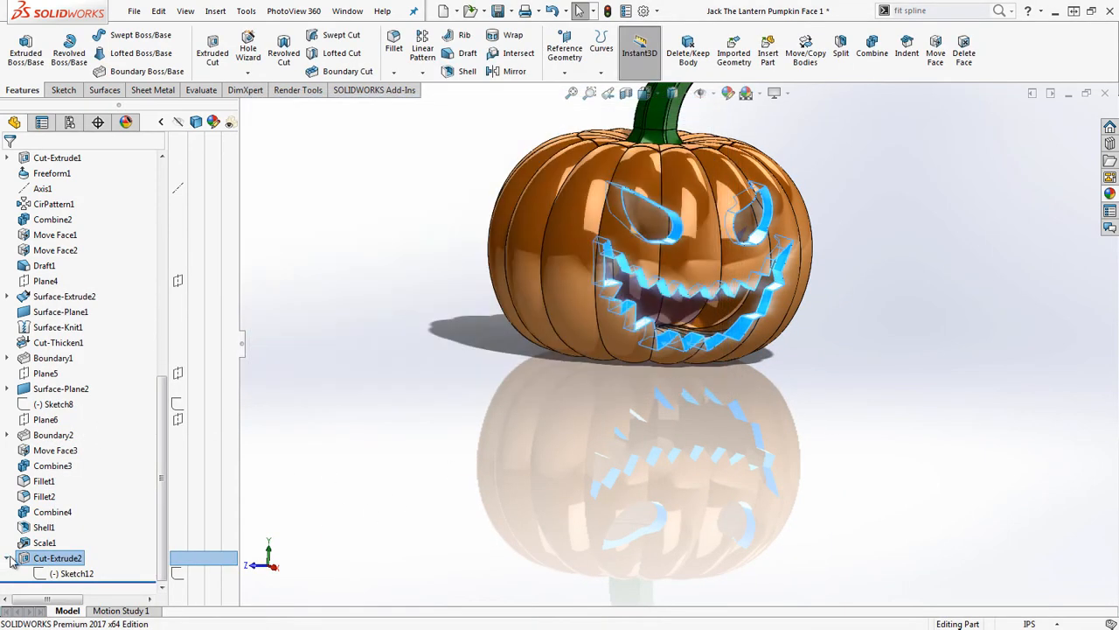
# Step: Delete the face cut feature while keeping its eyes-and-mouth sketch
pyautogui.rightClick(57, 557)
pyautogui.click(86, 429)
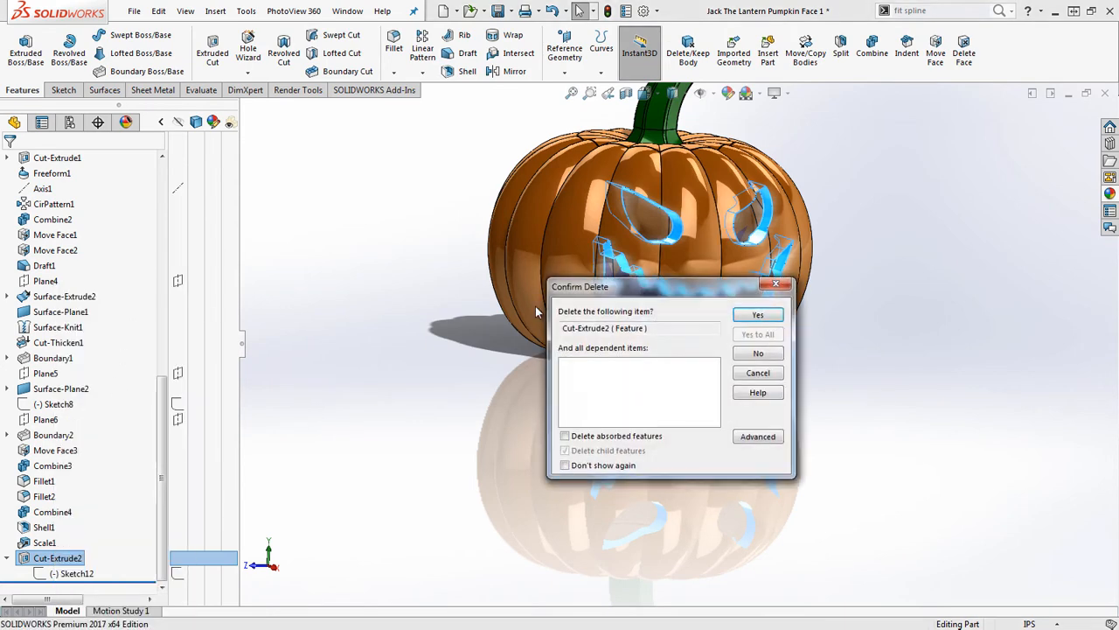
pyautogui.click(771, 313)
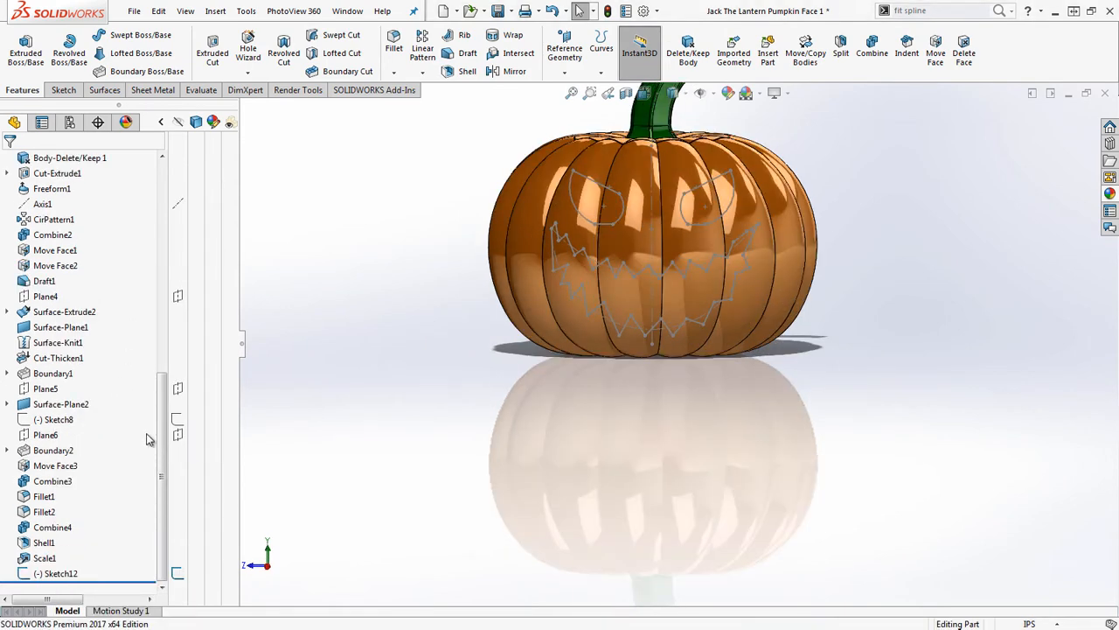
# Step: Create a derived sketch of the face sketch on the Right Plane
pyautogui.scroll(10, 146, 439)
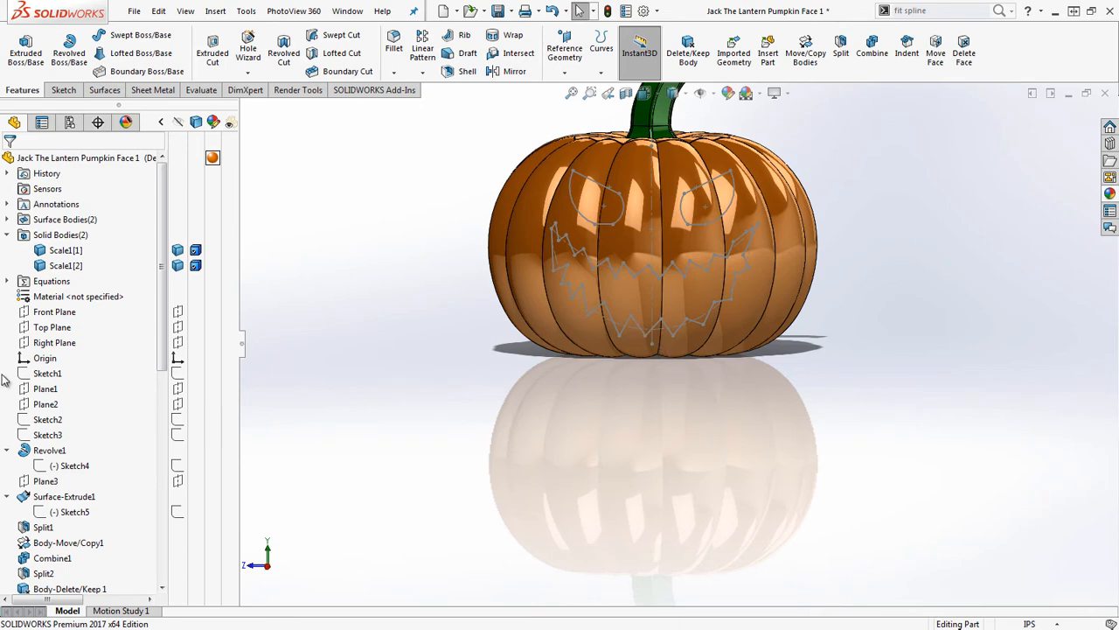
pyautogui.click(44, 343)
pyautogui.press('f')
pyautogui.scroll(-6, 140, 429)
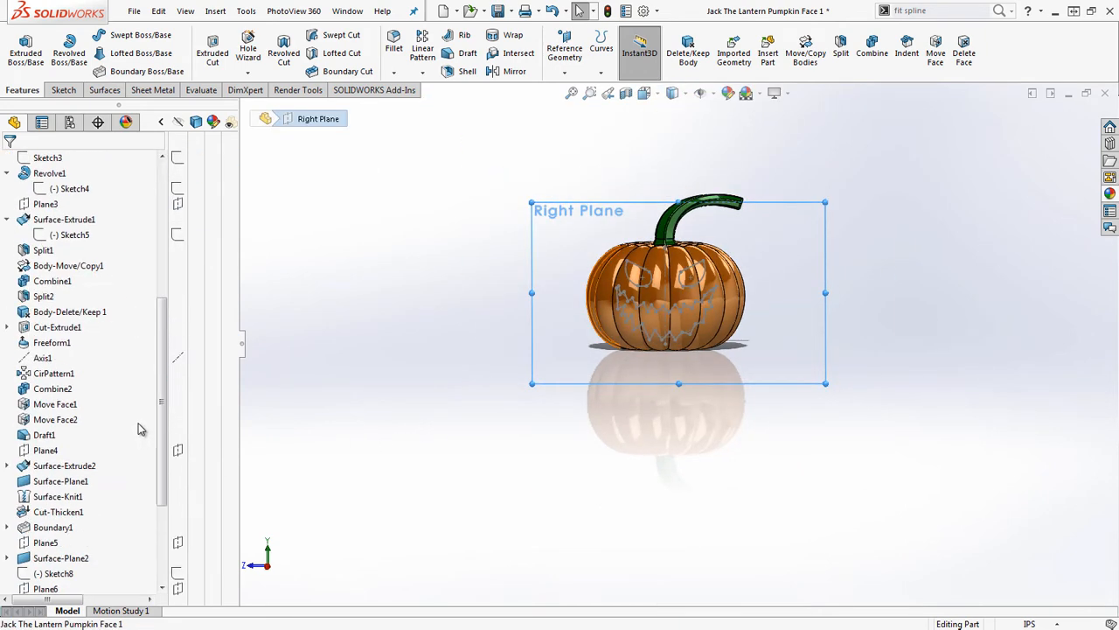
pyautogui.scroll(-3, 140, 428)
pyautogui.click(61, 575)
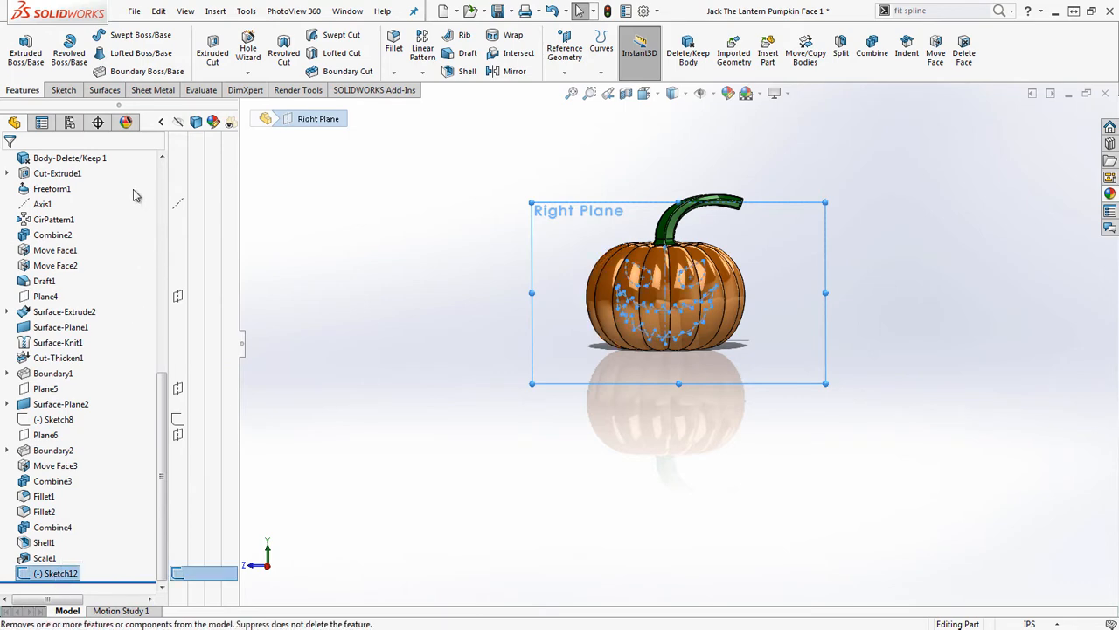
pyautogui.click(217, 11)
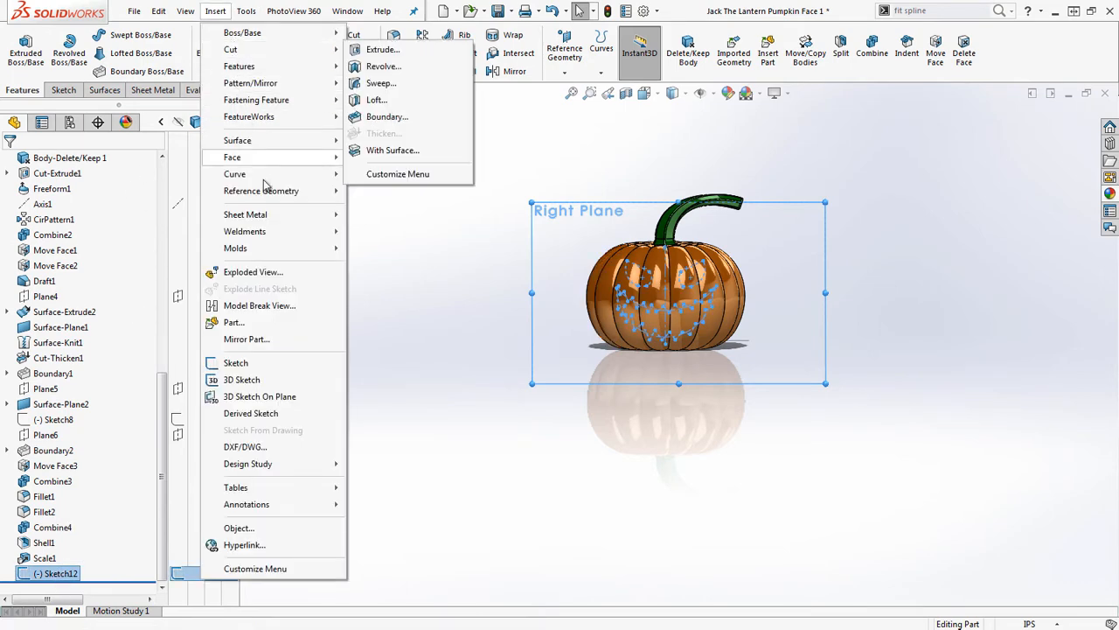
pyautogui.click(258, 414)
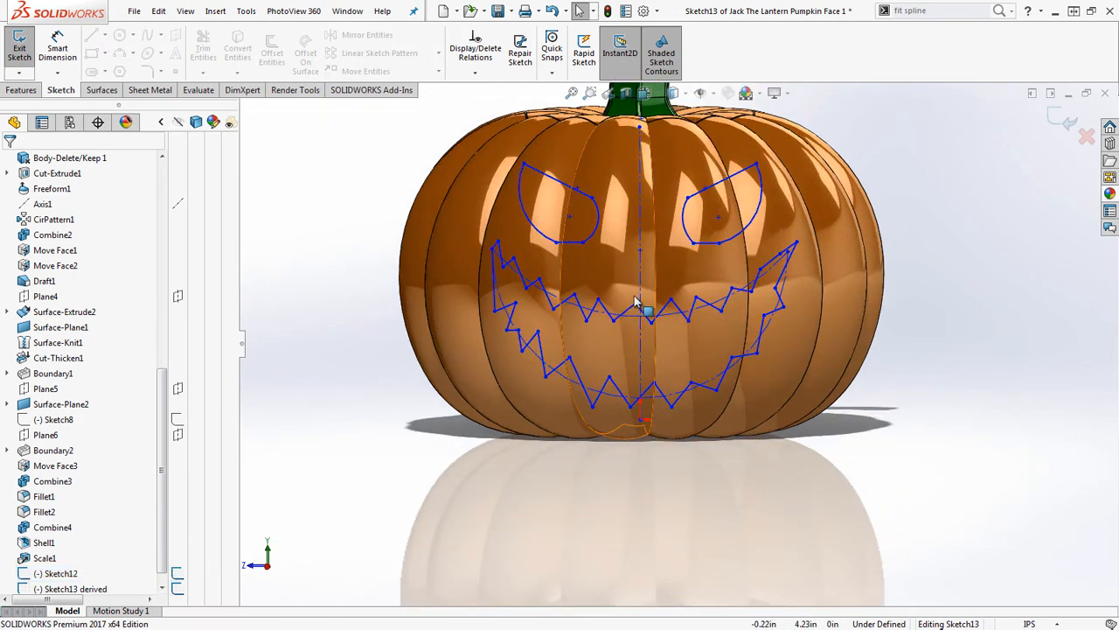
# Step: Move the derived face sketch slightly upward on the pumpkin, exit it, and hide the original face sketch
pyautogui.moveTo(635, 301)
pyautogui.mouseDown()
pyautogui.moveTo(664, 254)
pyautogui.moveTo(666, 313)
pyautogui.moveTo(649, 304)
pyautogui.moveTo(657, 318)
pyautogui.moveTo(644, 305)
pyautogui.moveTo(636, 315)
pyautogui.moveTo(636, 297)
pyautogui.moveTo(650, 305)
pyautogui.moveTo(636, 303)
pyautogui.mouseUp()
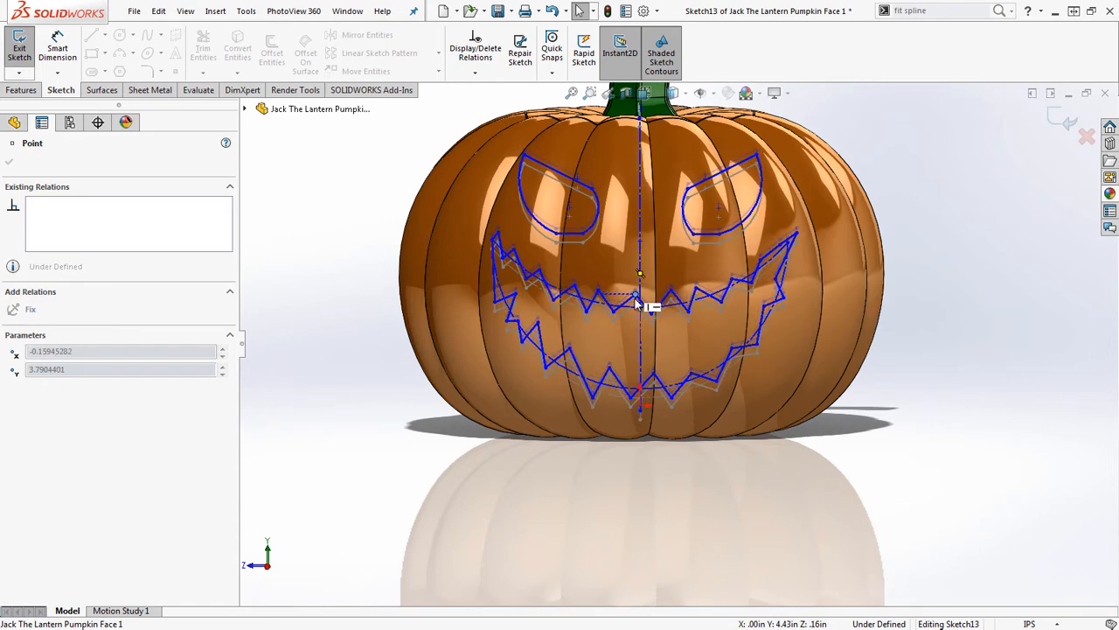
pyautogui.click(1062, 121)
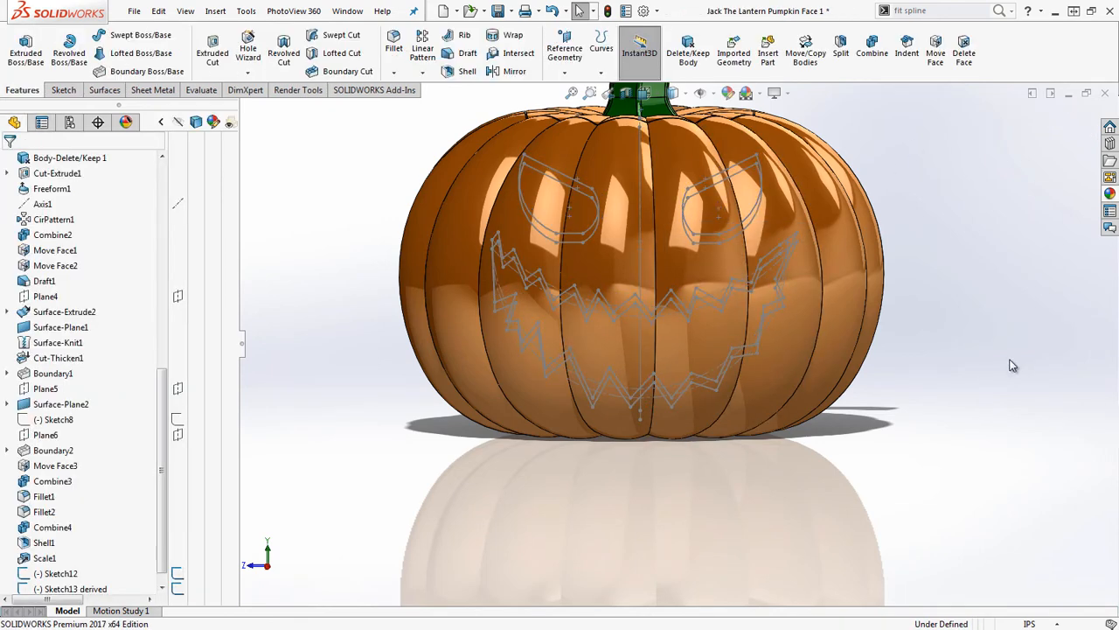
pyautogui.click(52, 573)
pyautogui.rightClick(52, 573)
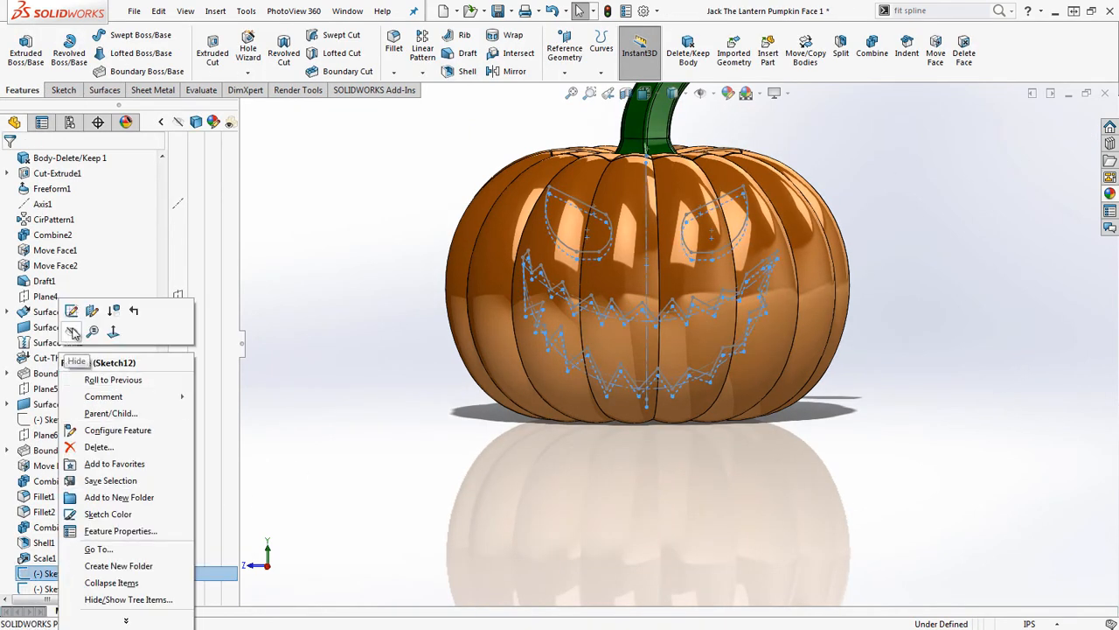
pyautogui.click(73, 332)
# Step: Set up an extruded cut from the derived face sketch, starting at an 8 in offset from the sketch plane
pyautogui.click(17, 56)
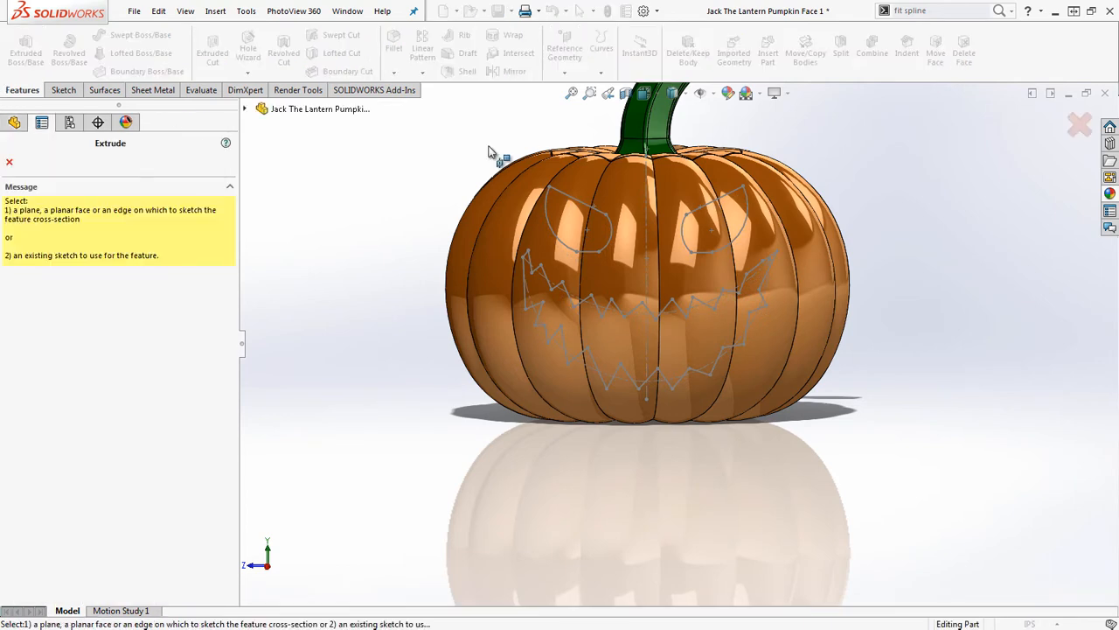
pyautogui.click(9, 163)
pyautogui.click(70, 572)
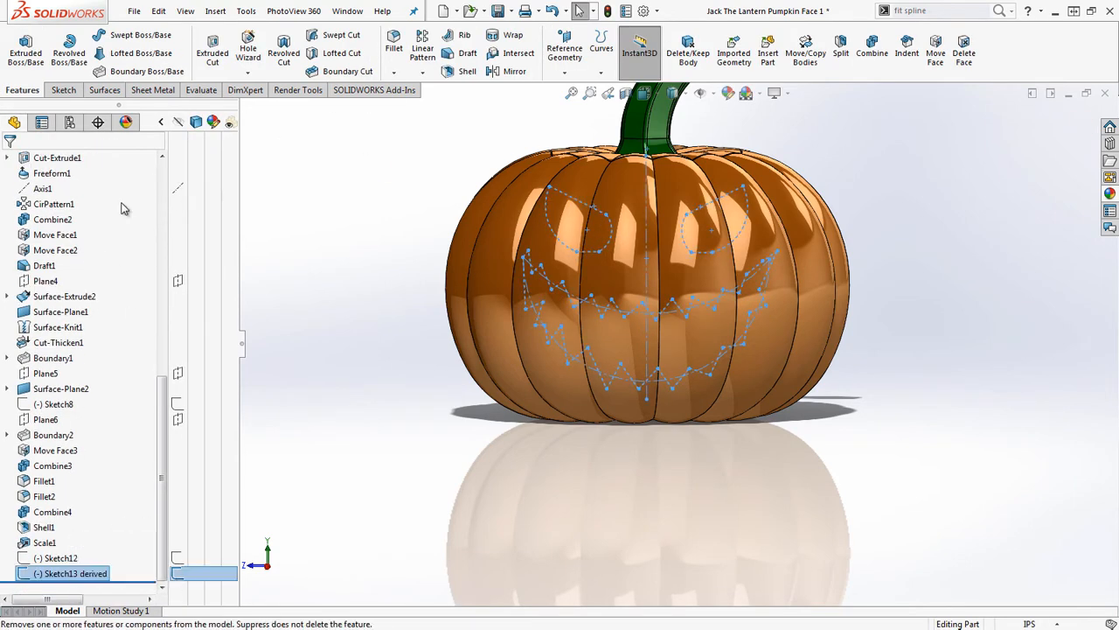
pyautogui.click(214, 51)
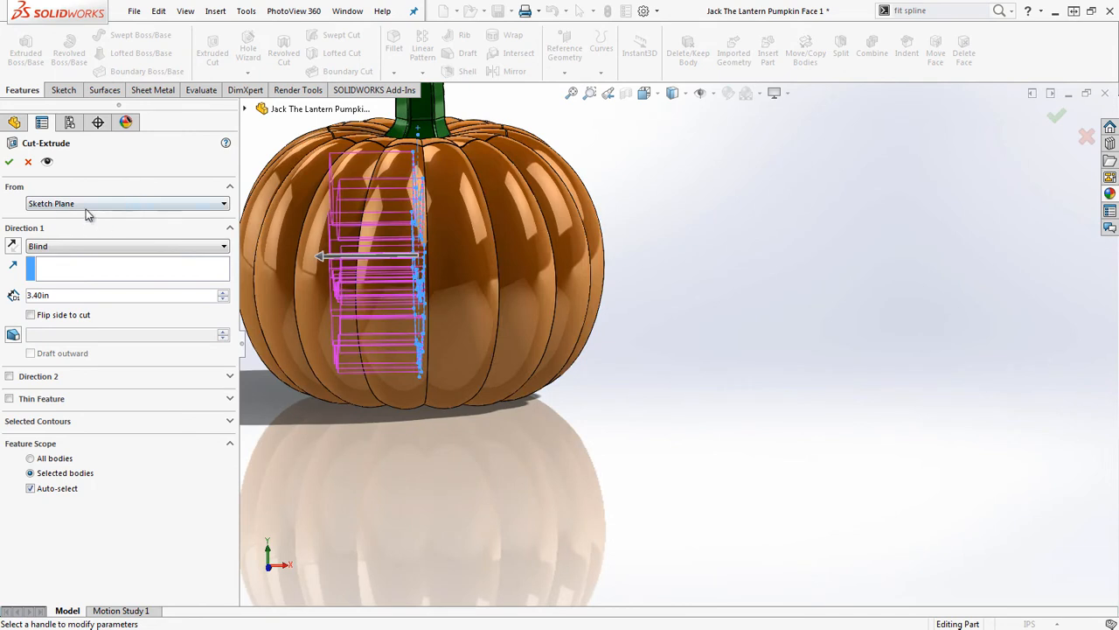
pyautogui.click(87, 205)
pyautogui.click(72, 253)
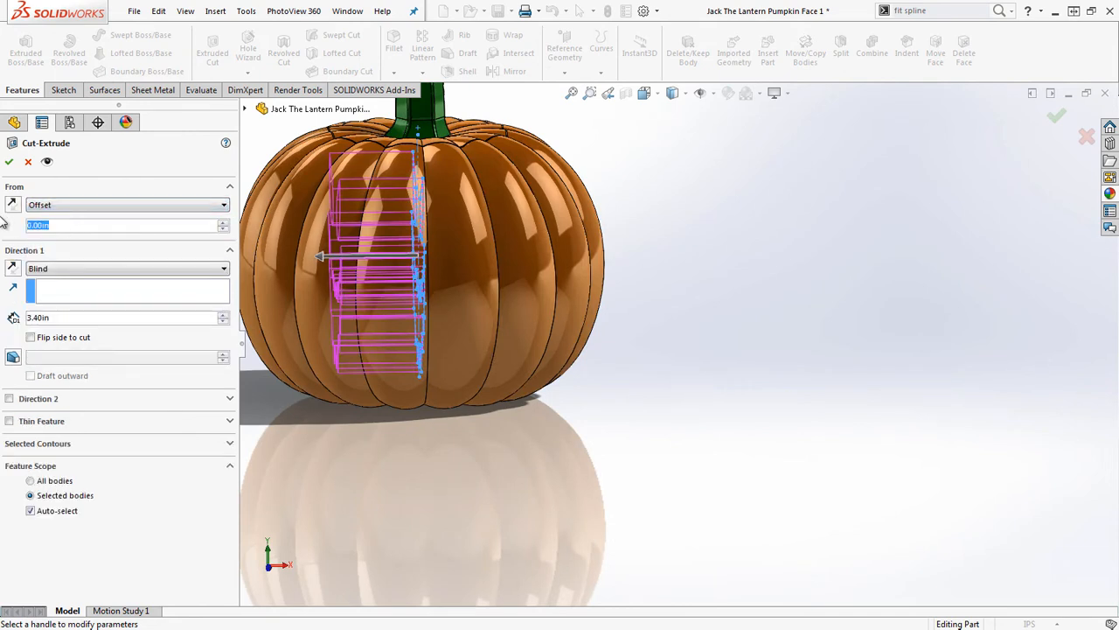
pyautogui.write('8')
pyautogui.press('Return')
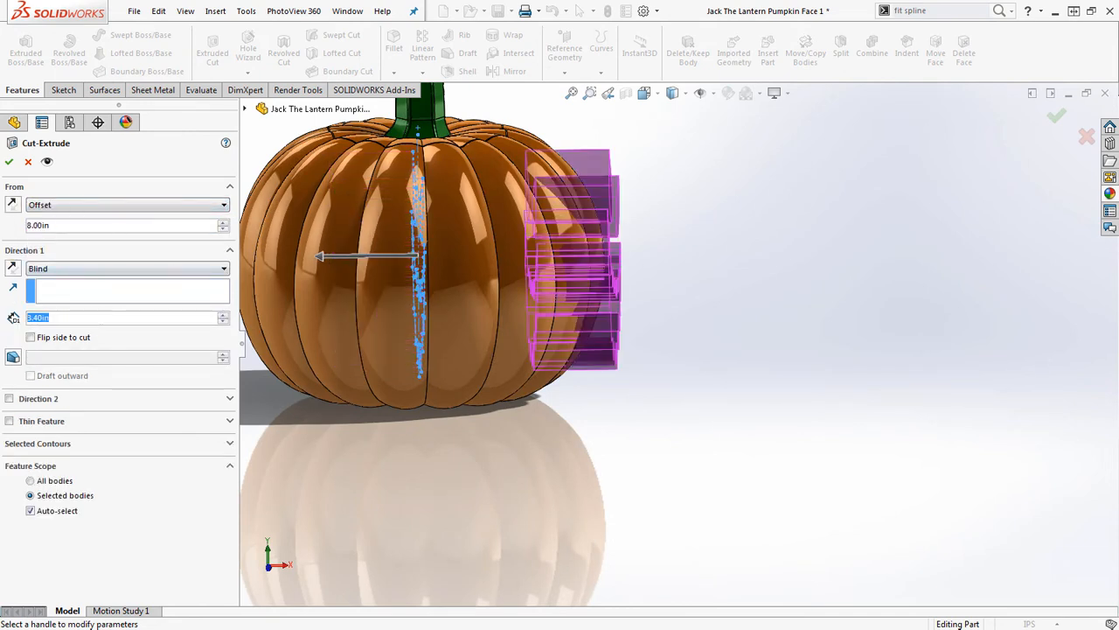
# Step: Extrude-cut the face sketch 5 in deep, with the feature scope limited to the pumpkin body only
pyautogui.write('5')
pyautogui.press('Return')
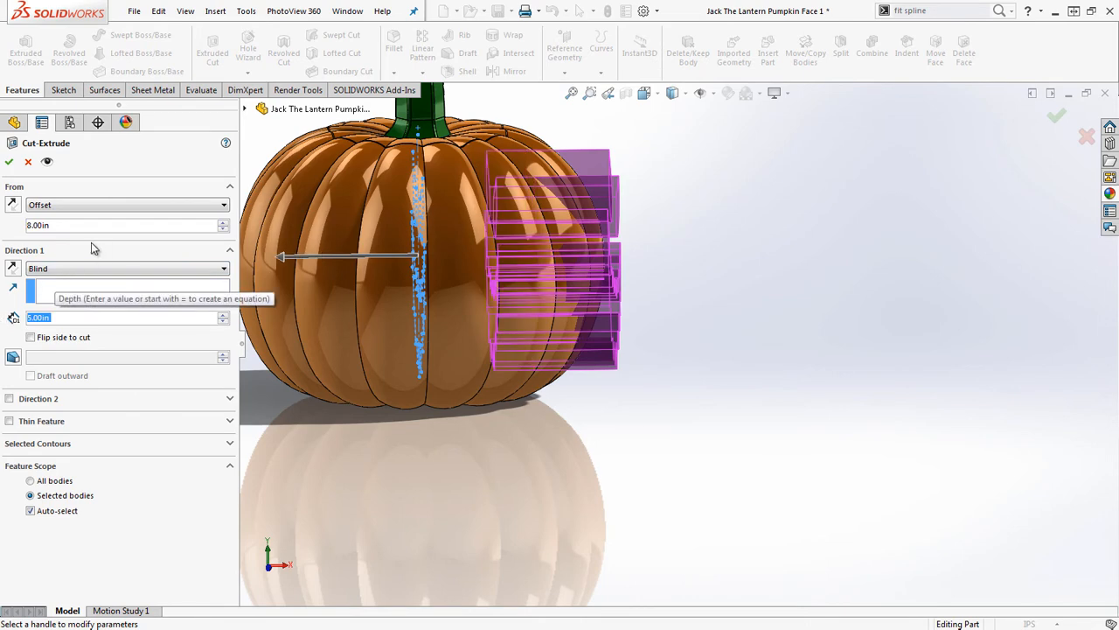
pyautogui.click(67, 511)
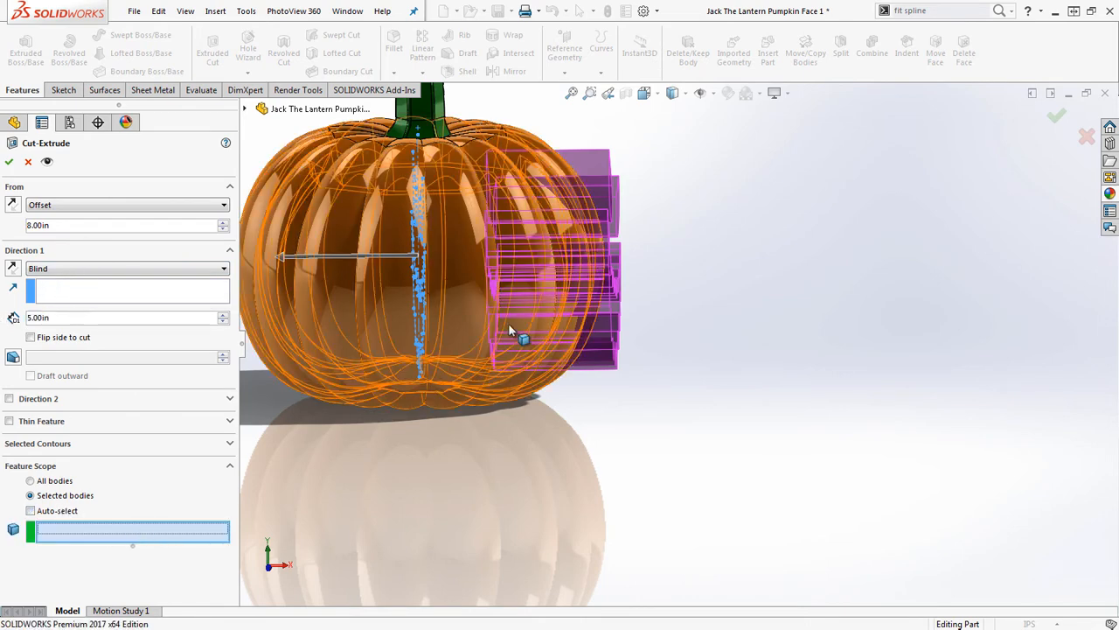
pyautogui.click(465, 304)
pyautogui.press('Return')
pyautogui.moveTo(567, 247); pyautogui.dragTo(459, 264, button='middle')
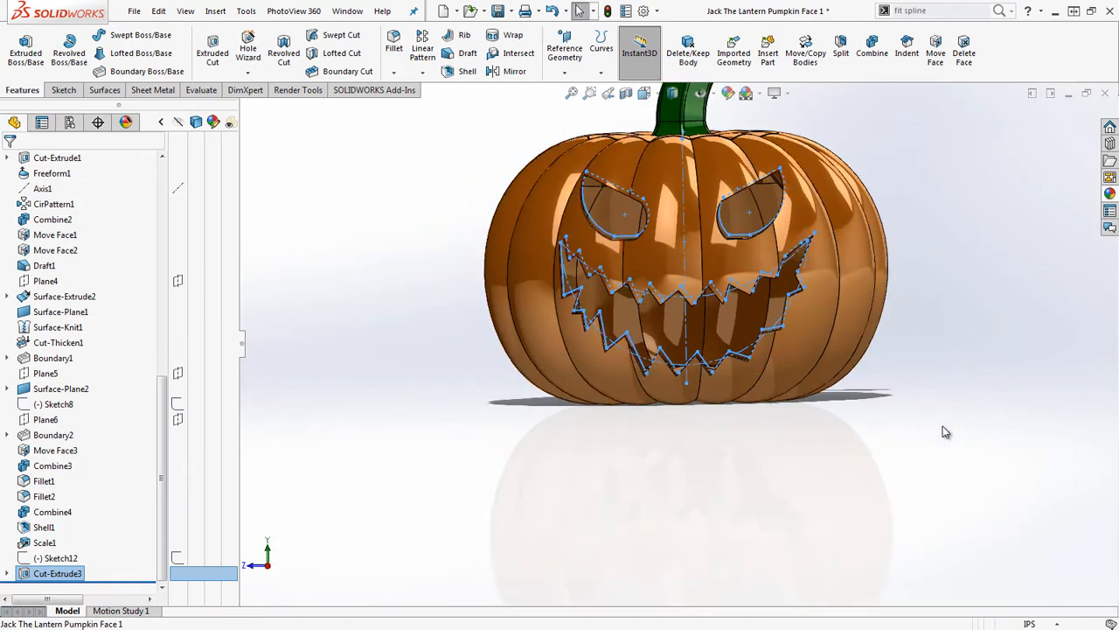
pyautogui.click(944, 427)
# Step: Examine the carved eyes and mouth from several angles, including the interior geometry at the eyes' upper corners
pyautogui.scroll(-1, 739, 282)
pyautogui.scroll(-1, 730, 277)
pyautogui.moveTo(727, 273); pyautogui.dragTo(656, 273, button='middle')
pyautogui.scroll(-6, 779, 258)
pyautogui.moveTo(714, 260); pyautogui.dragTo(724, 287, button='middle')
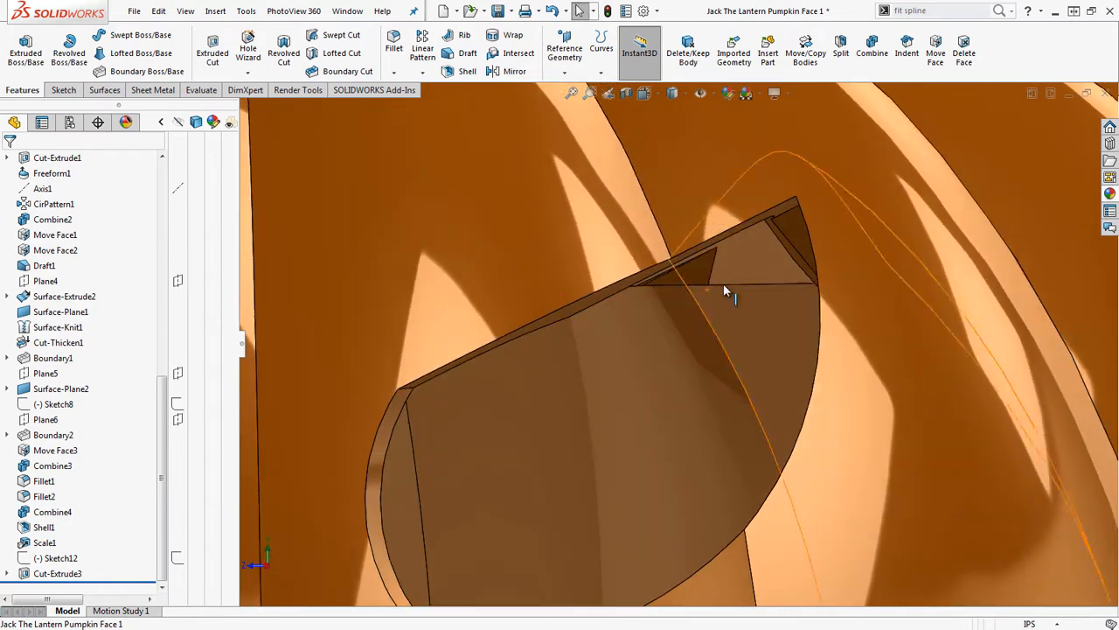
pyautogui.scroll(6, 713, 305)
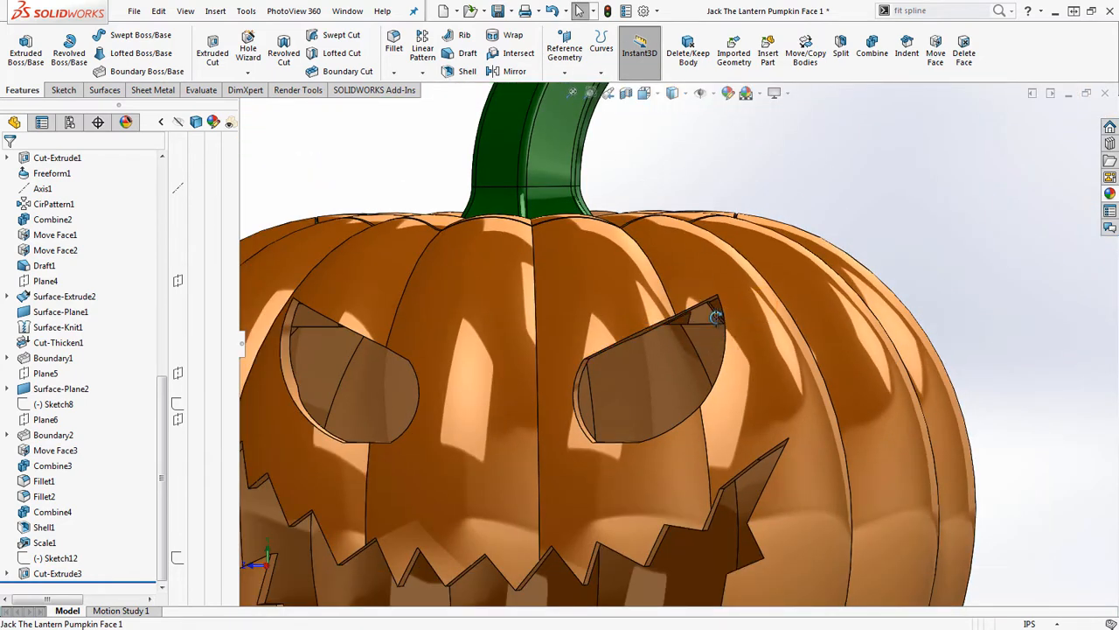
pyautogui.scroll(4, 715, 316)
pyautogui.scroll(-3, 713, 323)
pyautogui.scroll(5, 712, 321)
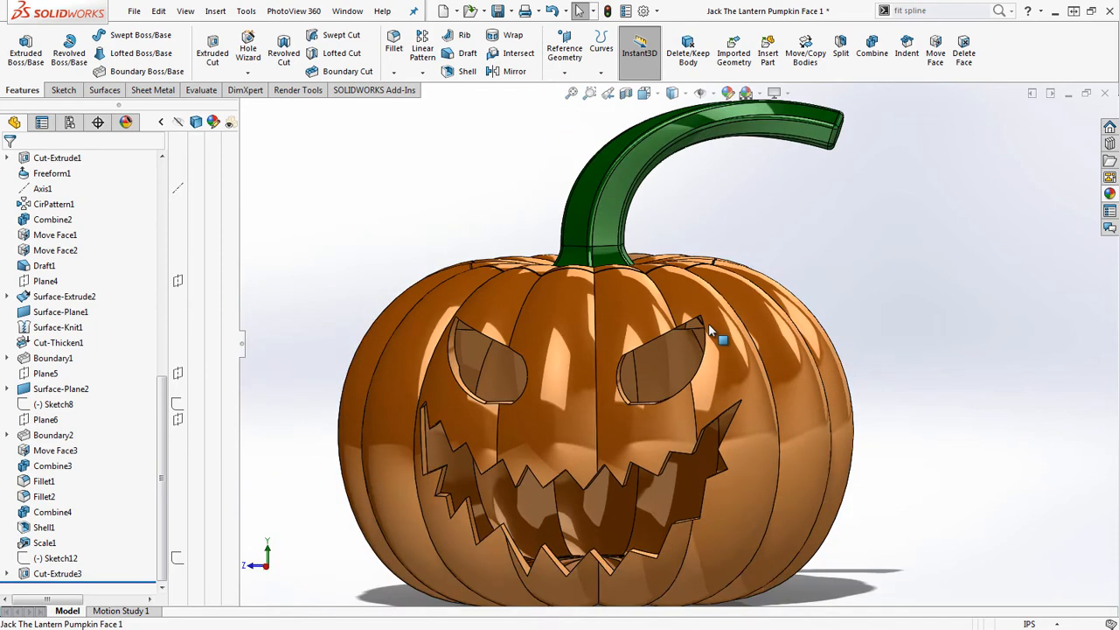
pyautogui.scroll(-3, 690, 328)
pyautogui.moveTo(648, 328); pyautogui.dragTo(665, 353, button='middle')
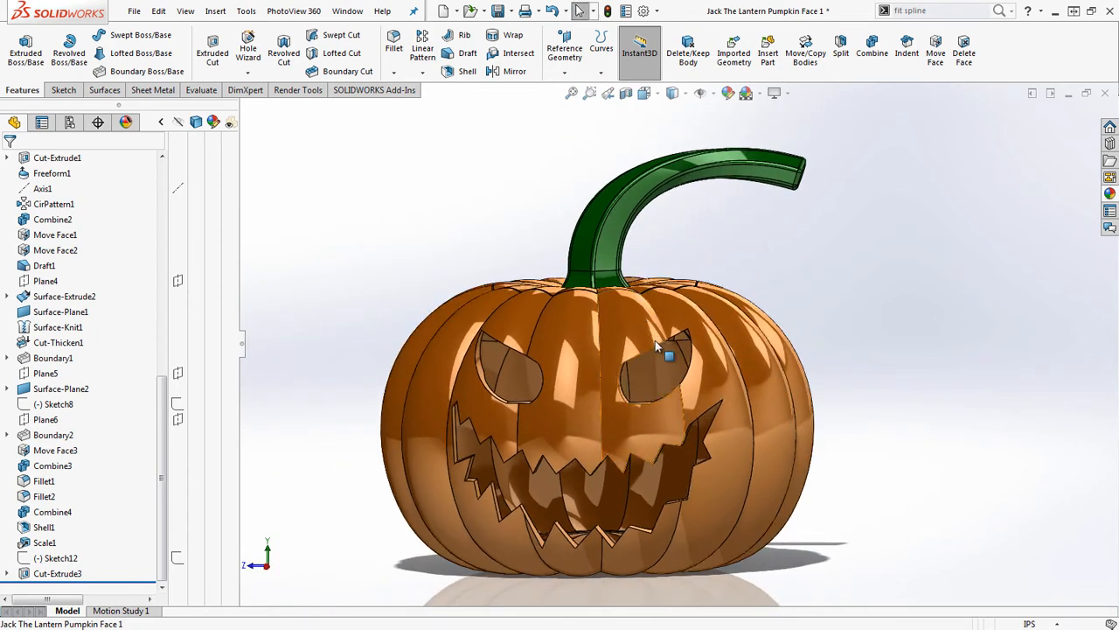
pyautogui.scroll(2, 666, 354)
pyautogui.scroll(-1, 585, 405)
pyautogui.moveTo(598, 390)
pyautogui.mouseDown(button='middle')
pyautogui.moveTo(607, 385)
pyautogui.moveTo(607, 399)
pyautogui.mouseUp(button='middle')
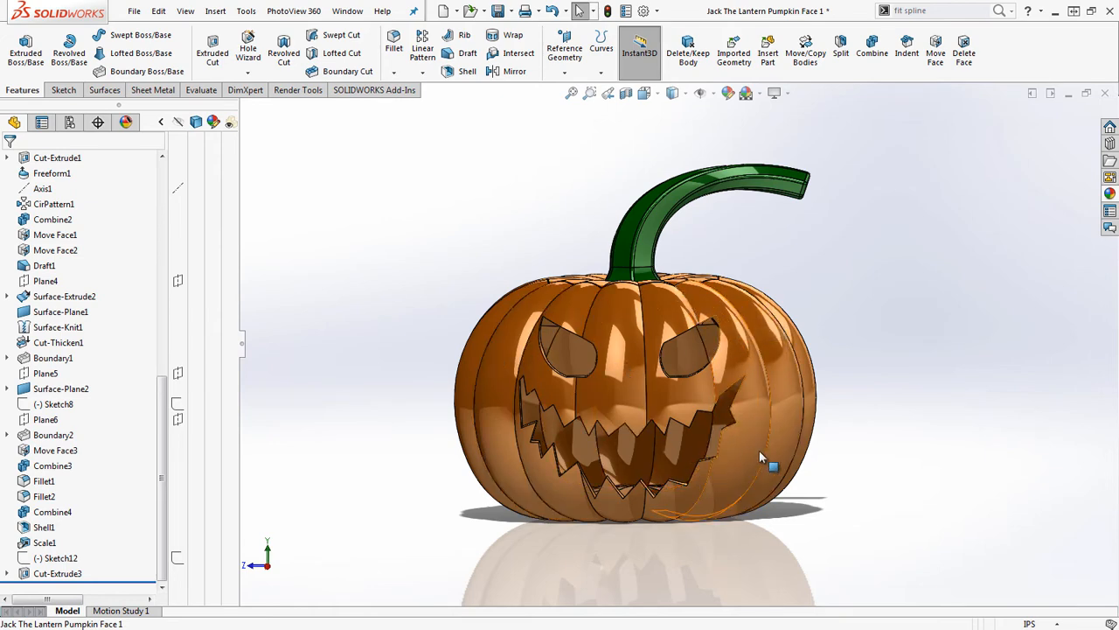
pyautogui.moveTo(768, 456); pyautogui.dragTo(759, 514, button='middle')
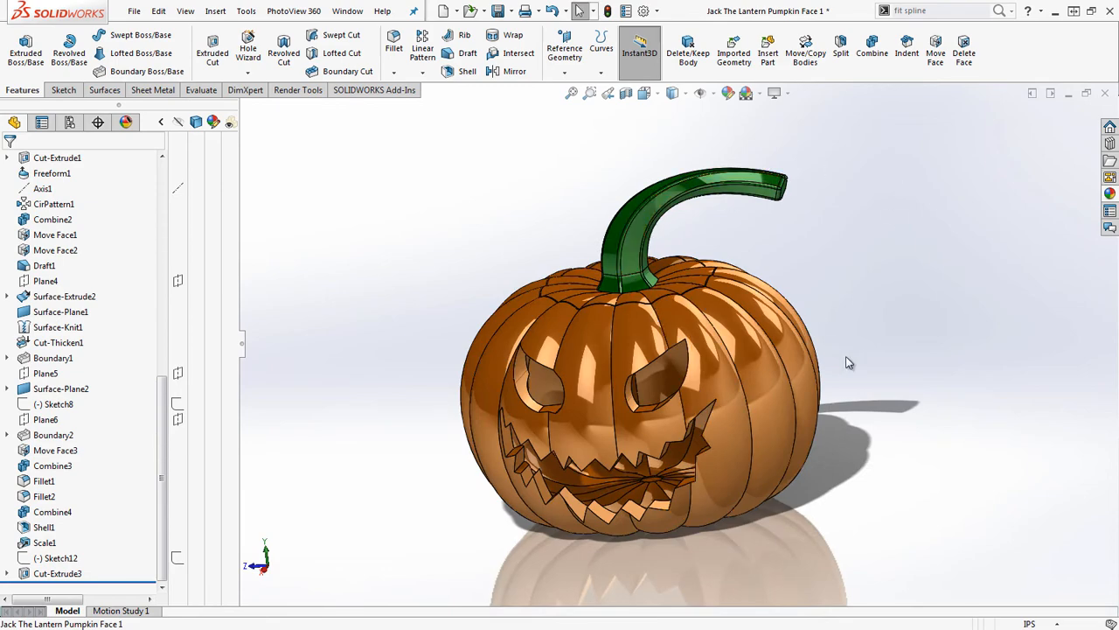
pyautogui.moveTo(837, 359); pyautogui.dragTo(834, 300, button='middle')
# Step: Select the interior faces exposed behind the upper corner of the pumpkin's left eye opening as seen from the front
pyautogui.scroll(-2, 520, 410)
pyautogui.moveTo(598, 423); pyautogui.dragTo(609, 444, button='middle')
pyautogui.scroll(-3, 580, 347)
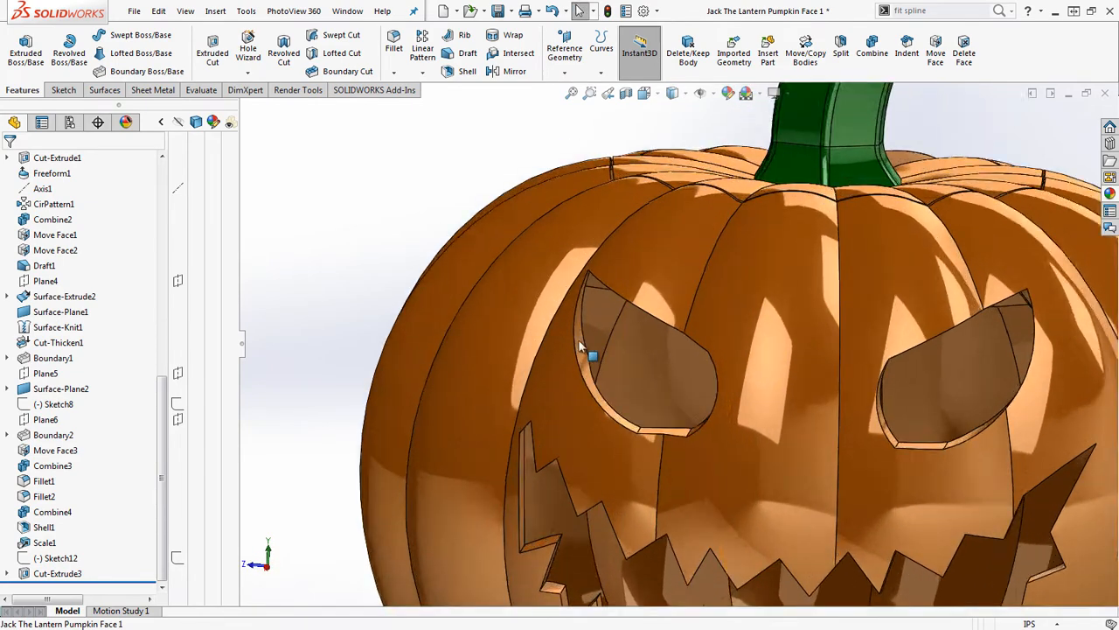
pyautogui.scroll(-3, 579, 347)
pyautogui.moveTo(589, 268); pyautogui.dragTo(605, 230, button='middle')
pyautogui.scroll(2, 671, 267)
pyautogui.scroll(-2, 661, 278)
pyautogui.moveTo(659, 287); pyautogui.dragTo(691, 306, button='middle')
pyautogui.click(668, 293)
pyautogui.scroll(-2, 742, 313)
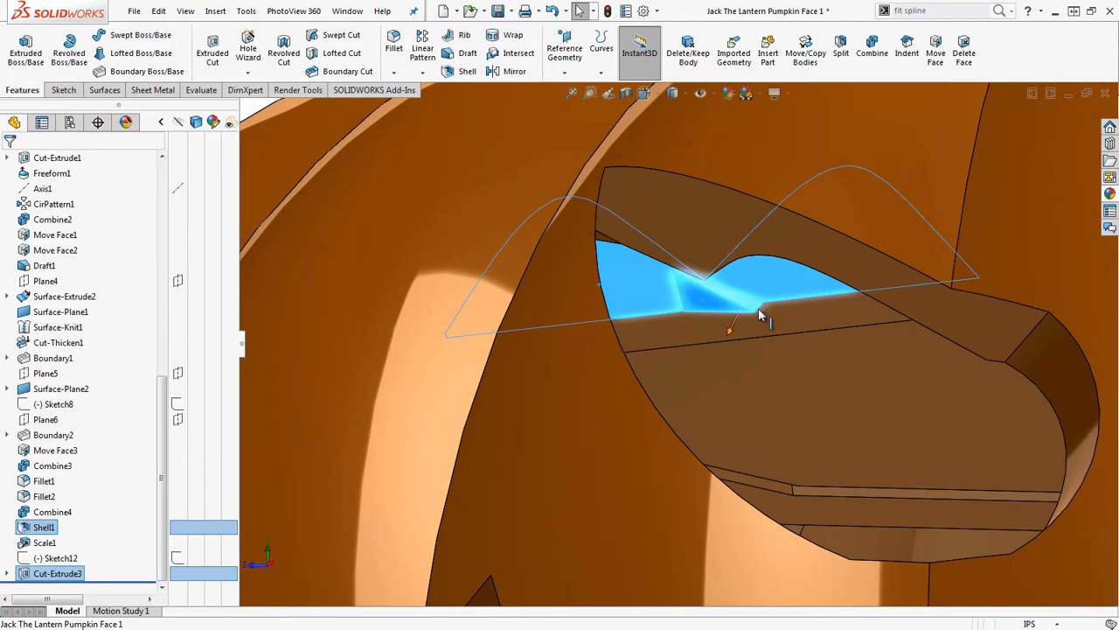
pyautogui.moveTo(760, 317); pyautogui.dragTo(667, 295, button='middle')
pyautogui.scroll(-2, 480, 185)
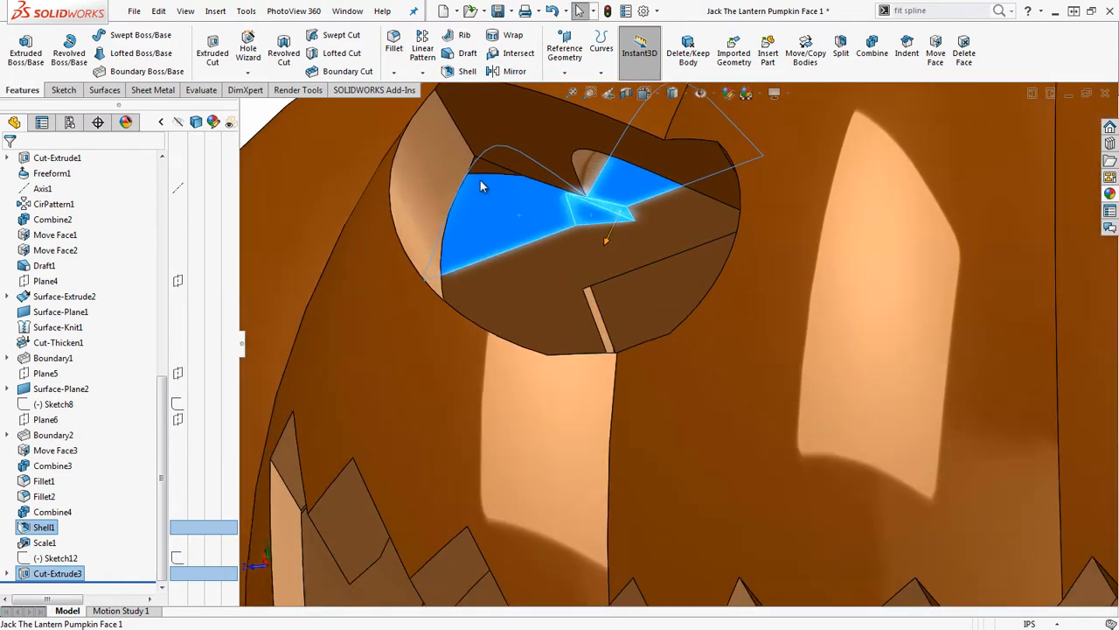
pyautogui.scroll(-2, 482, 186)
pyautogui.keyDown('ctrl'); pyautogui.click(507, 182); pyautogui.keyUp('ctrl')
# Step: Add the interior faces exposed behind the upper corner of the other eye opening to the selection
pyautogui.scroll(7, 564, 253)
pyautogui.scroll(-4, 892, 328)
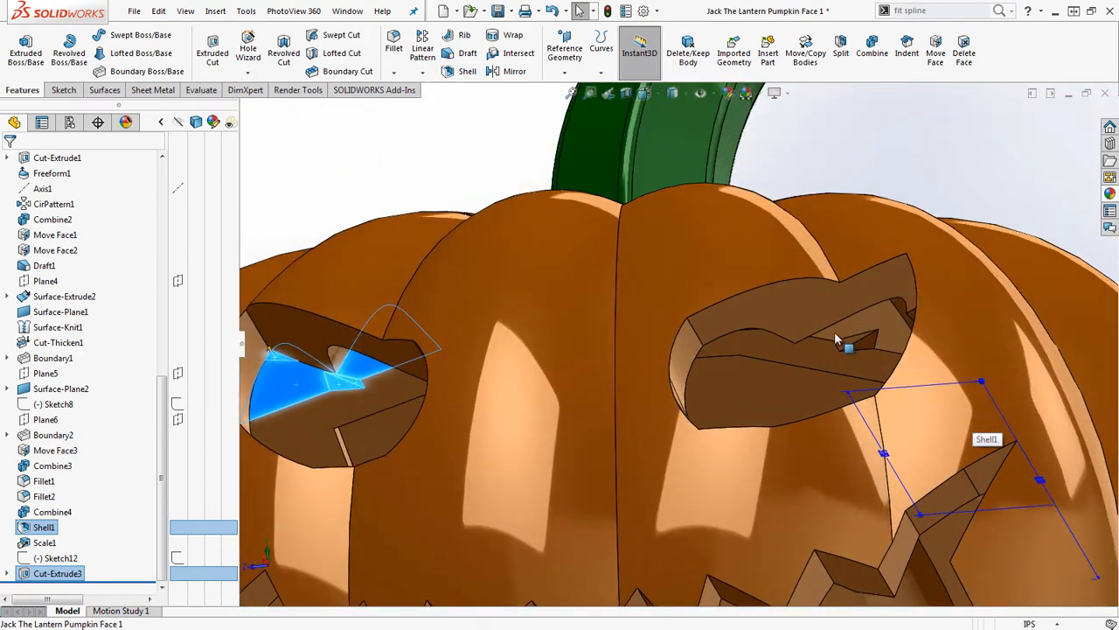
pyautogui.scroll(-4, 836, 340)
pyautogui.moveTo(845, 346); pyautogui.dragTo(884, 353, button='middle')
pyautogui.scroll(4, 899, 366)
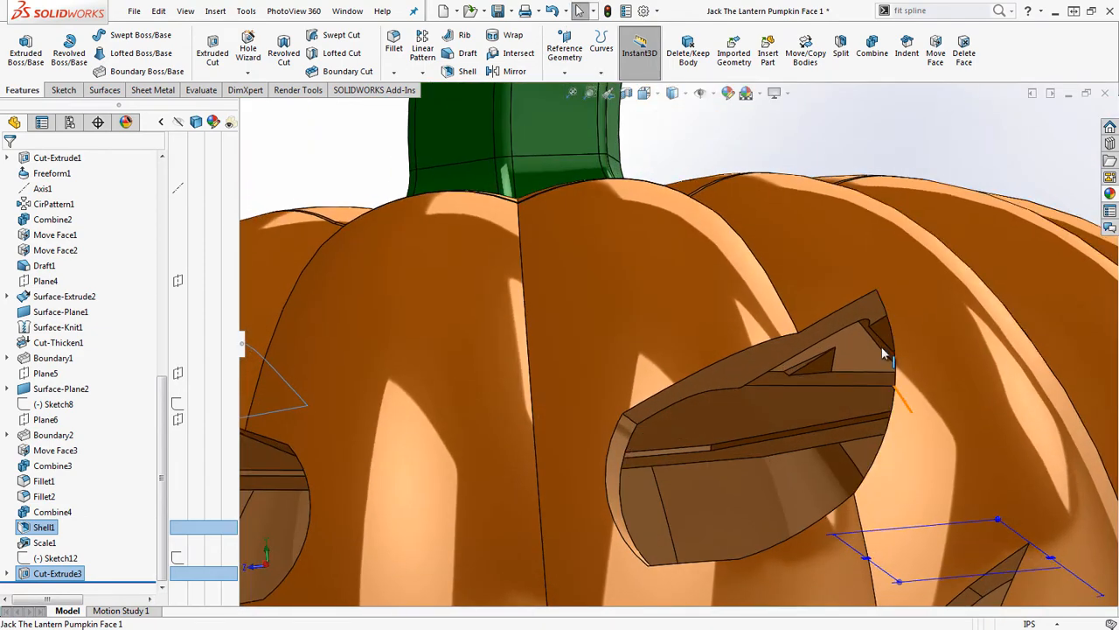
pyautogui.keyDown('ctrl'); pyautogui.click(862, 364); pyautogui.keyUp('ctrl')
pyautogui.scroll(-4, 827, 369)
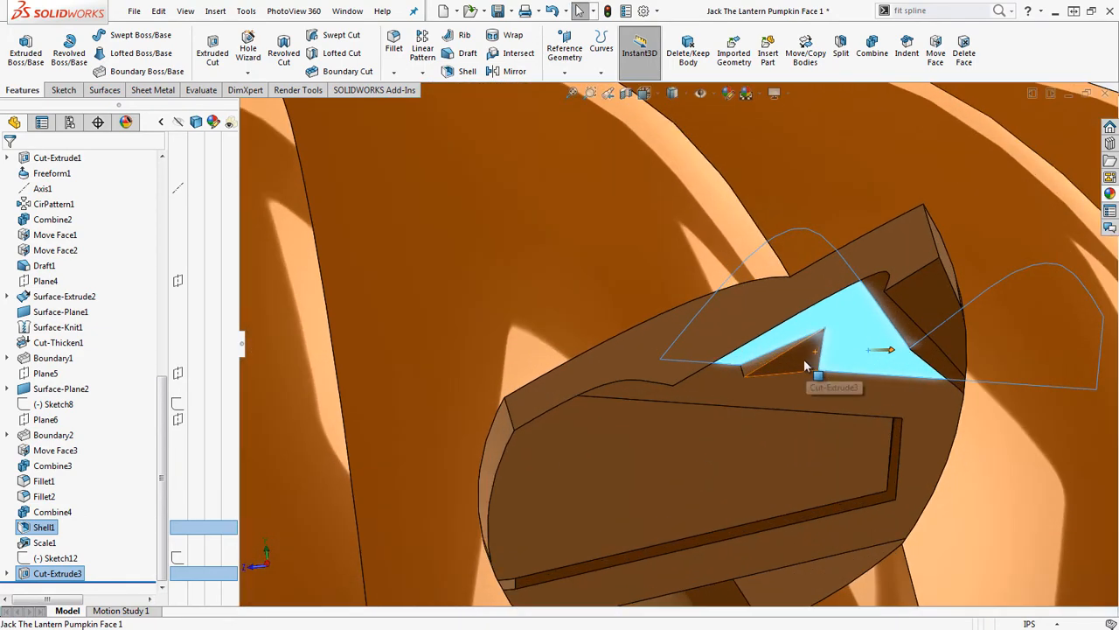
pyautogui.moveTo(845, 357); pyautogui.dragTo(873, 398, button='middle')
pyautogui.scroll(4, 888, 387)
pyautogui.scroll(-5, 871, 398)
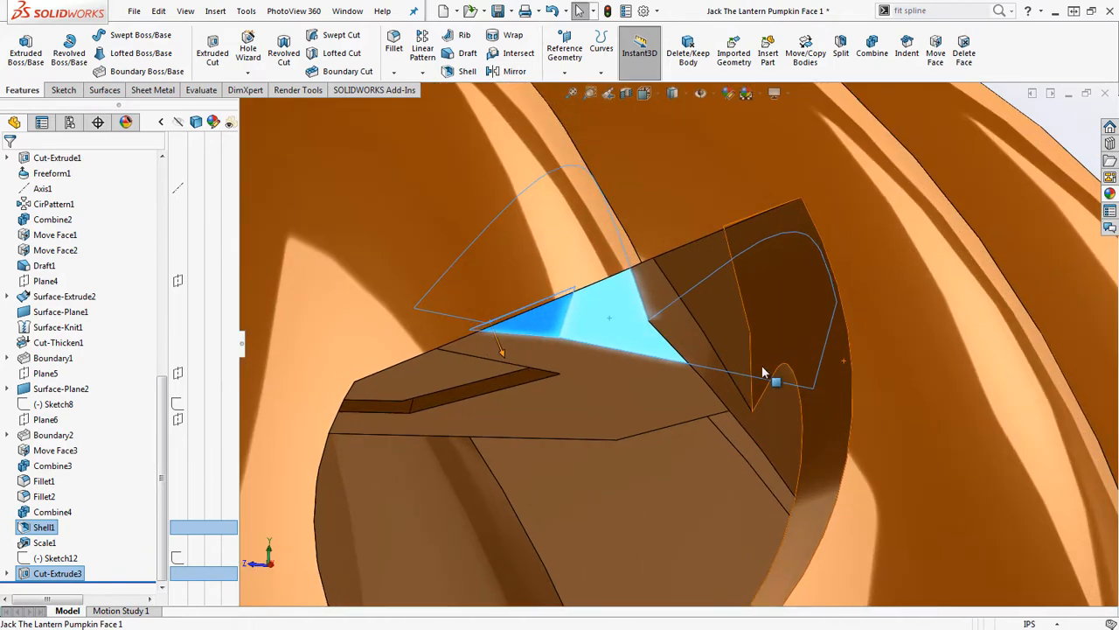
pyautogui.moveTo(715, 298)
pyautogui.mouseDown(button='middle')
pyautogui.moveTo(708, 259)
pyautogui.moveTo(707, 281)
pyautogui.mouseUp(button='middle')
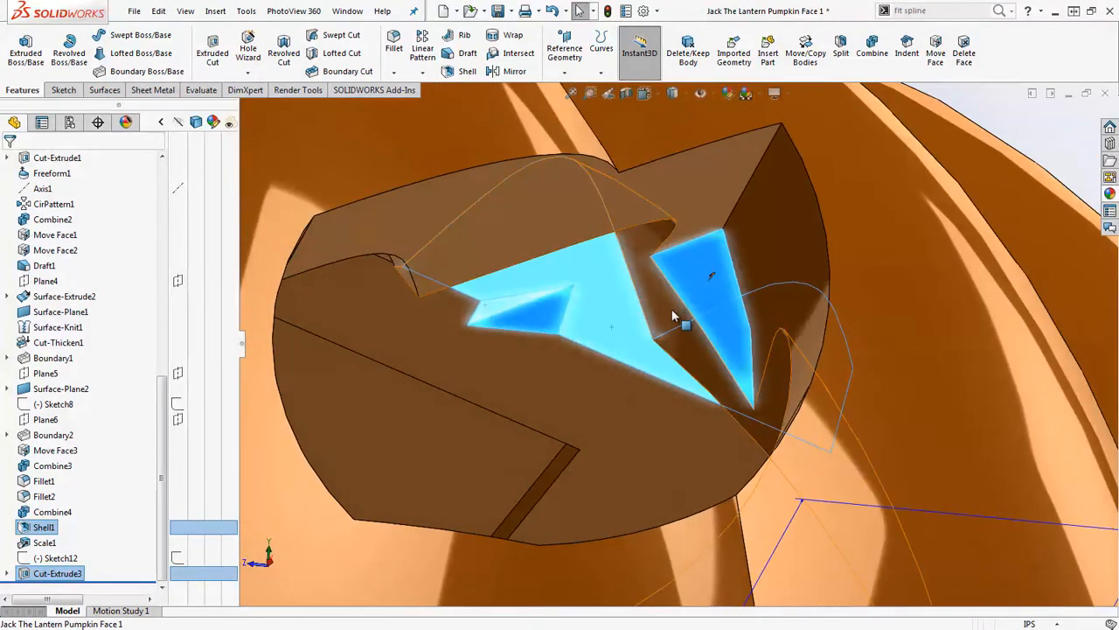
pyautogui.keyDown('ctrl'); pyautogui.click(714, 378); pyautogui.keyUp('ctrl')
pyautogui.scroll(8, 714, 379)
pyautogui.scroll(-4, 448, 318)
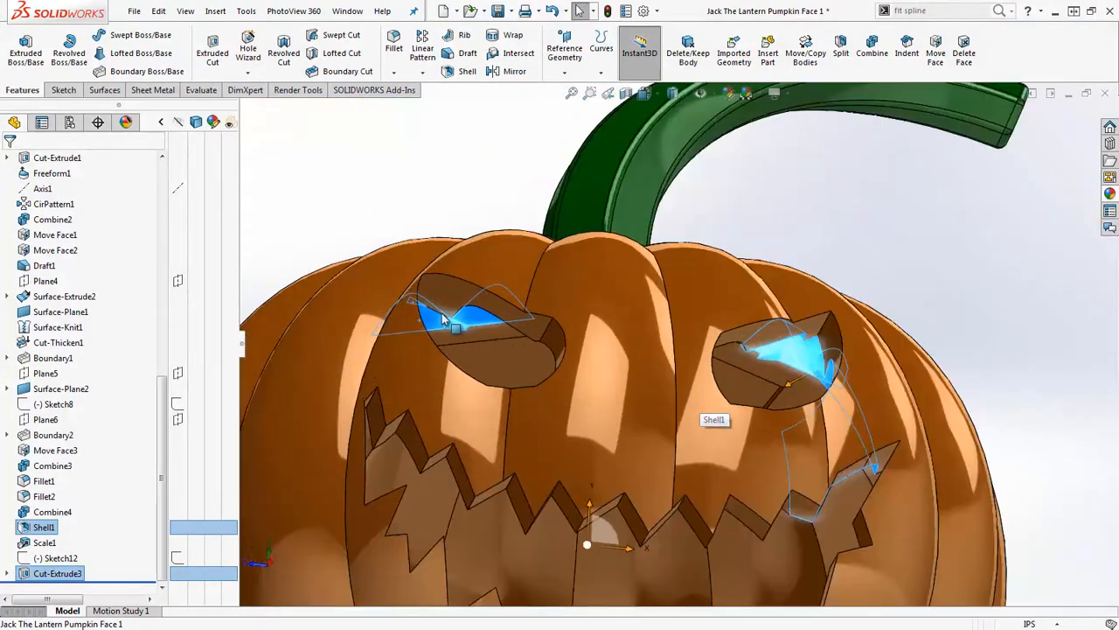
# Step: Edit the face-level appearance of the selected eye interior faces and set their color to black
pyautogui.moveTo(427, 323); pyautogui.dragTo(476, 406, button='middle')
pyautogui.scroll(3, 476, 407)
pyautogui.moveTo(862, 443); pyautogui.dragTo(848, 393, button='middle')
pyautogui.scroll(-5, 850, 391)
pyautogui.rightClick(772, 330)
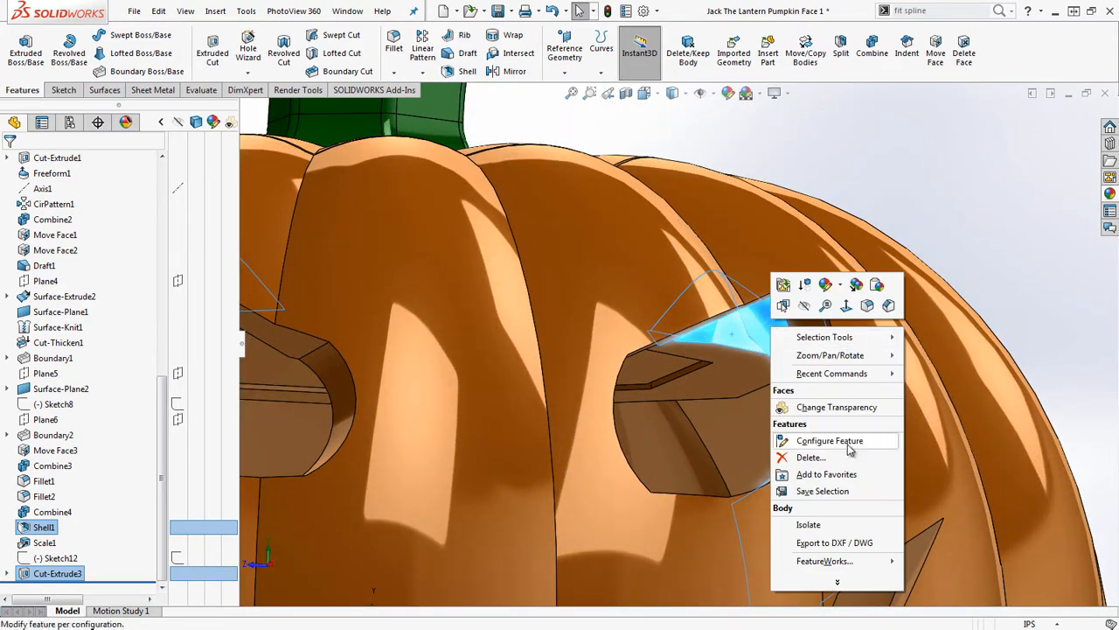
pyautogui.click(840, 286)
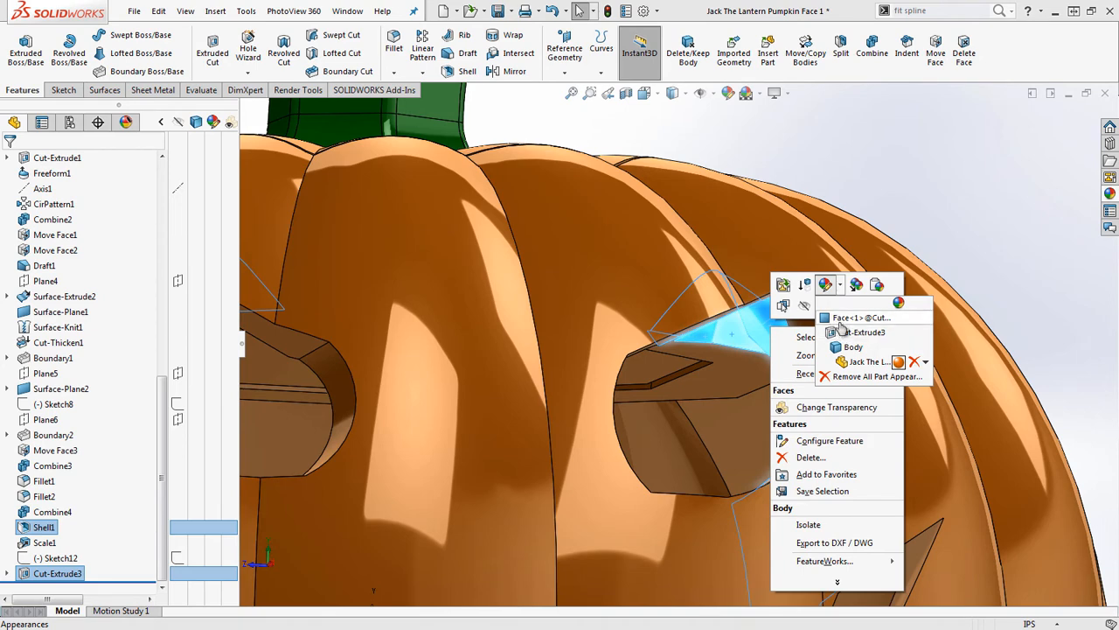
pyautogui.click(841, 331)
pyautogui.hotkey('ctrl', '1')
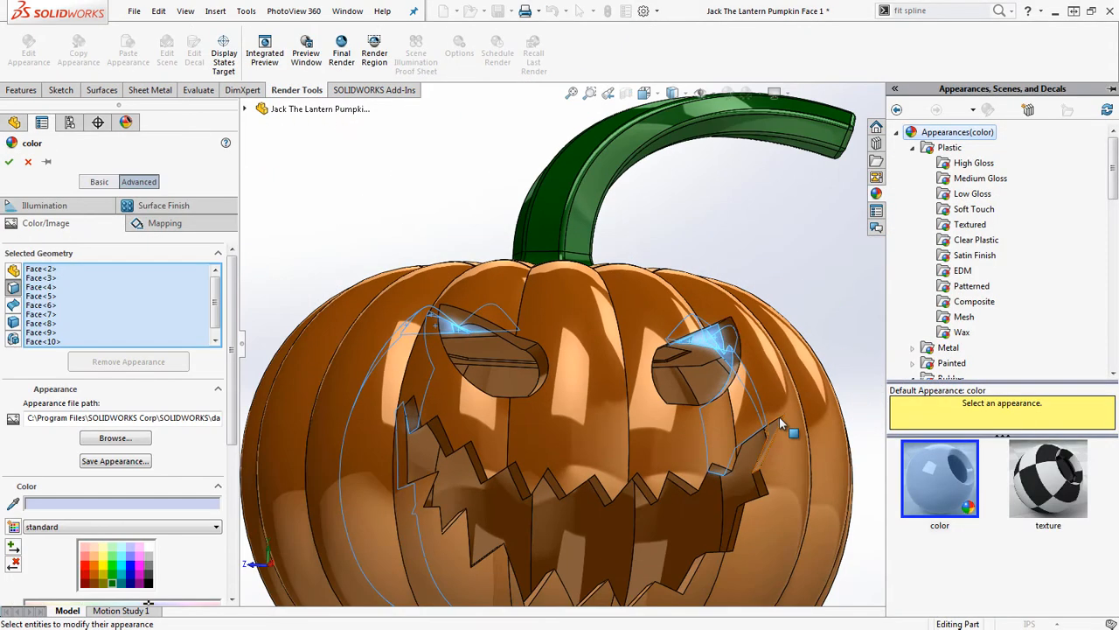
pyautogui.click(147, 584)
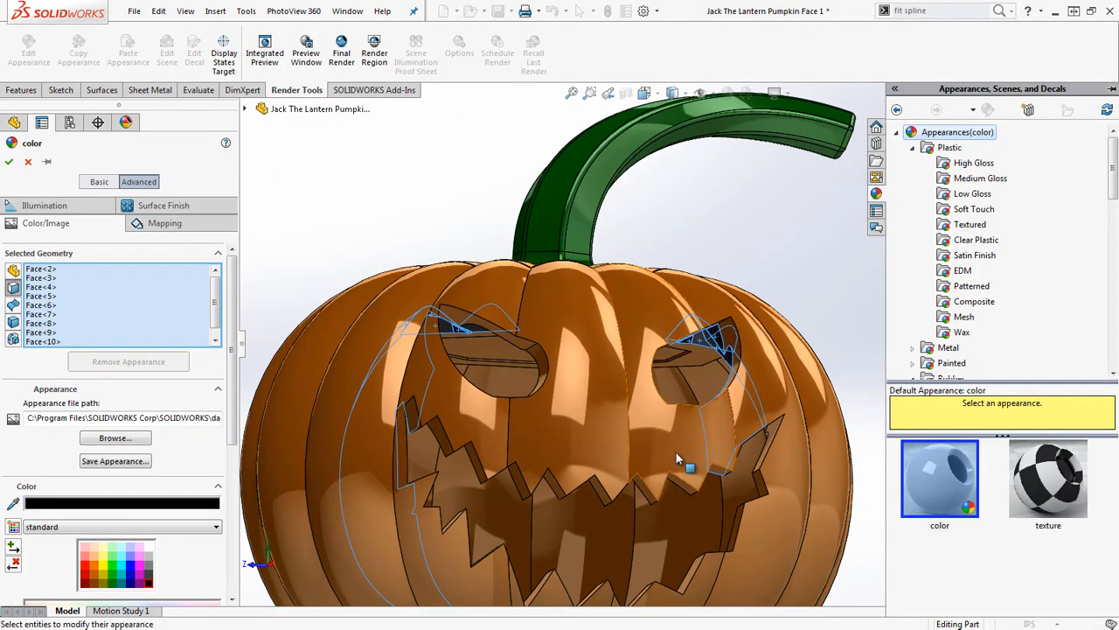
pyautogui.scroll(3, 675, 459)
pyautogui.click(499, 222)
pyautogui.scroll(-4, 600, 345)
pyautogui.moveTo(599, 345); pyautogui.dragTo(519, 400, button='middle')
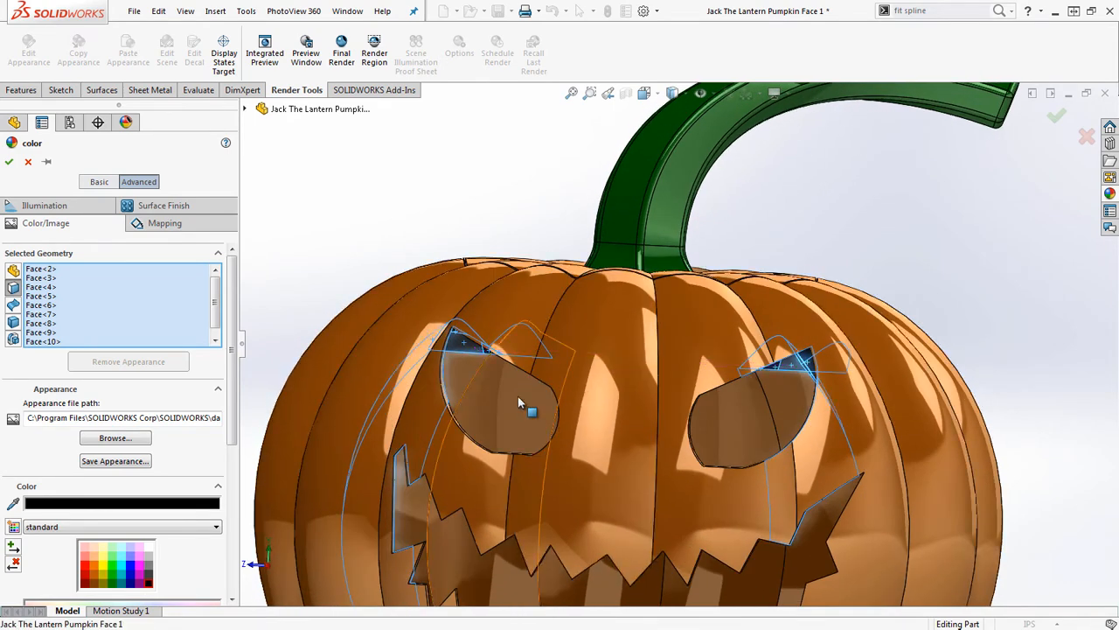
# Step: Set the black appearance's reflection amount to 0.000 and apply it
pyautogui.click(49, 208)
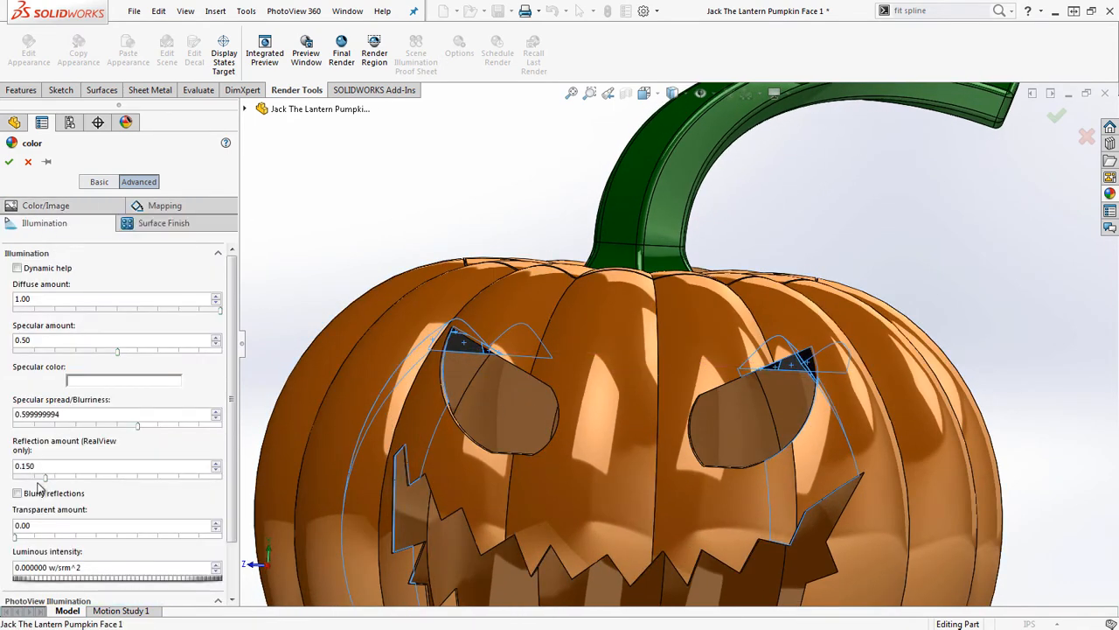
pyautogui.scroll(-2, 39, 488)
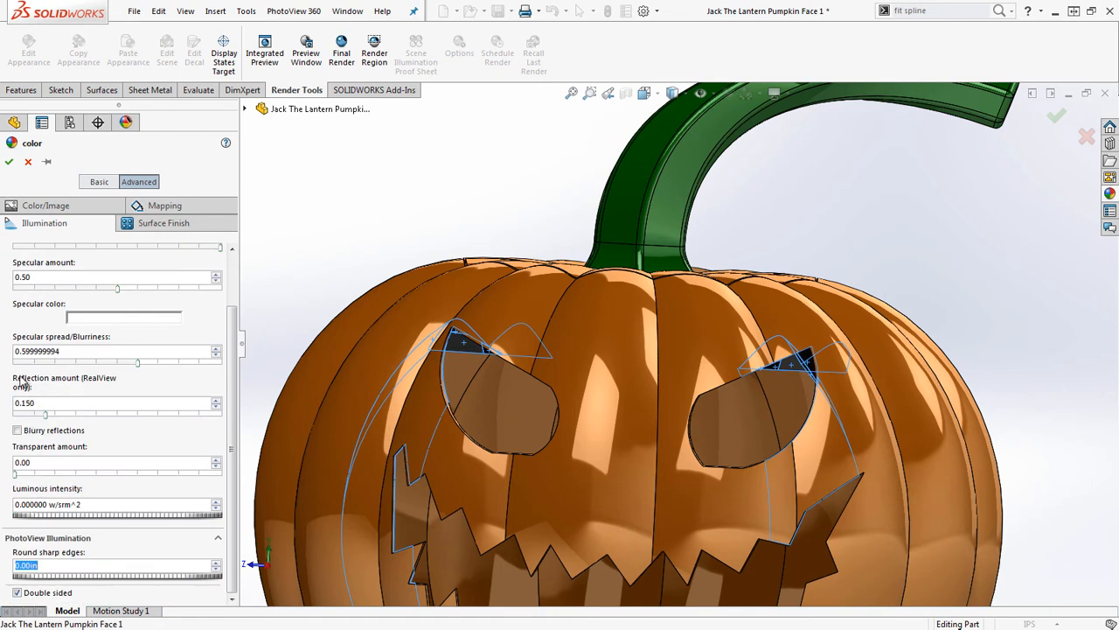
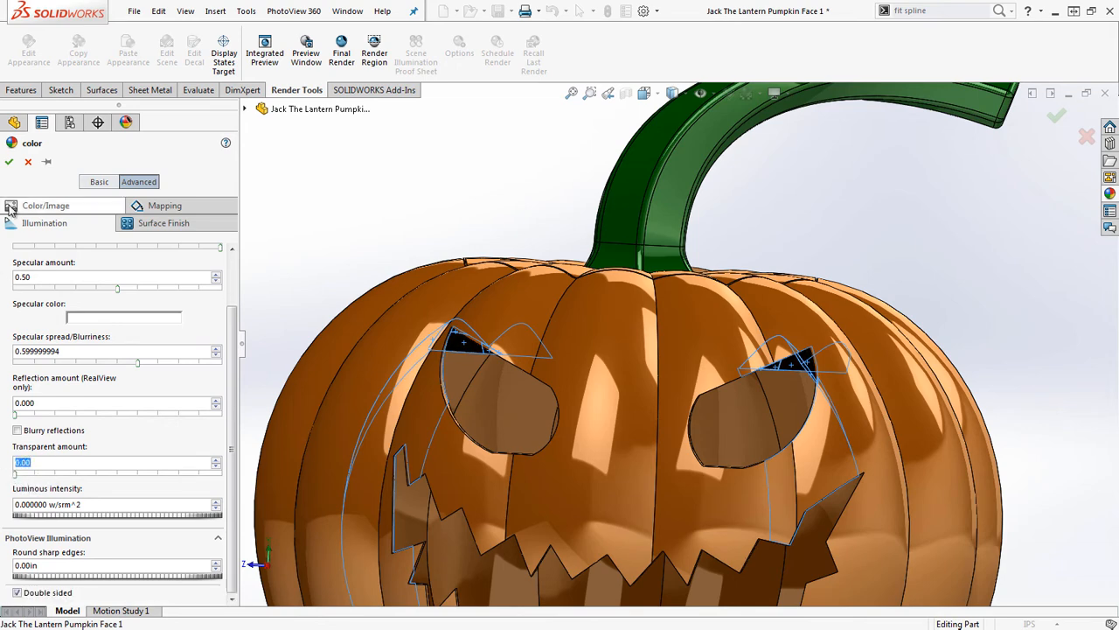
pyautogui.click(10, 163)
# Step: Select the pumpkin's inner back wall faces that show through the mouth and eye openings
pyautogui.scroll(5, 600, 387)
pyautogui.moveTo(600, 387); pyautogui.dragTo(693, 471, button='middle')
pyautogui.click(599, 458)
pyautogui.keyDown('ctrl'); pyautogui.click(640, 448); pyautogui.keyUp('ctrl')
pyautogui.keyDown('ctrl'); pyautogui.click(690, 443); pyautogui.keyUp('ctrl')
pyautogui.scroll(-2, 713, 427)
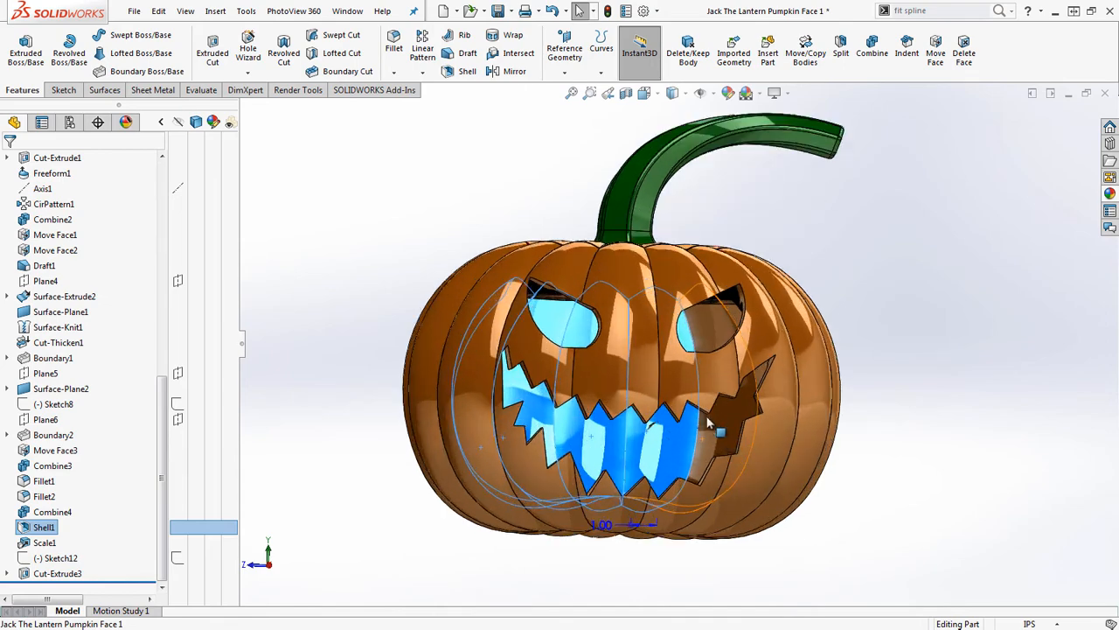
pyautogui.press('Right')
pyautogui.keyDown('ctrl'); pyautogui.click(678, 440); pyautogui.keyUp('ctrl')
pyautogui.keyDown('ctrl'); pyautogui.click(727, 441); pyautogui.keyUp('ctrl')
# Step: Add the remaining inner wall faces at both ends of the mouth to the selection
pyautogui.moveTo(727, 440); pyautogui.dragTo(523, 457, button='middle')
pyautogui.keyDown('ctrl'); pyautogui.click(494, 437); pyautogui.keyUp('ctrl')
pyautogui.keyDown('ctrl'); pyautogui.click(467, 429); pyautogui.keyUp('ctrl')
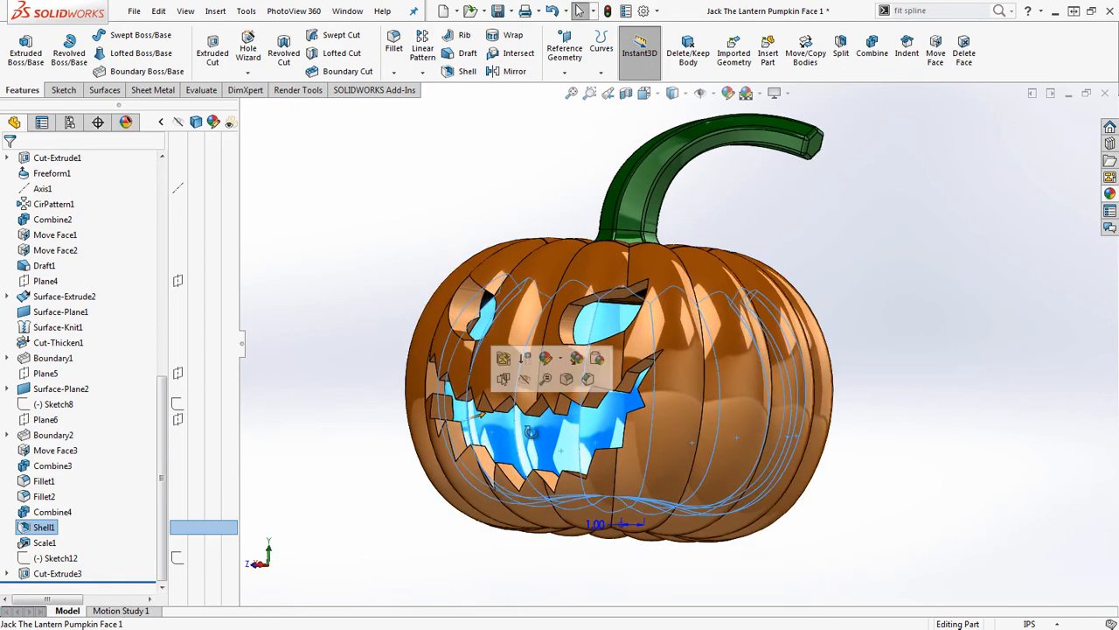
pyautogui.moveTo(472, 431); pyautogui.dragTo(757, 450, button='middle')
pyautogui.keyDown('ctrl'); pyautogui.click(763, 451); pyautogui.keyUp('ctrl')
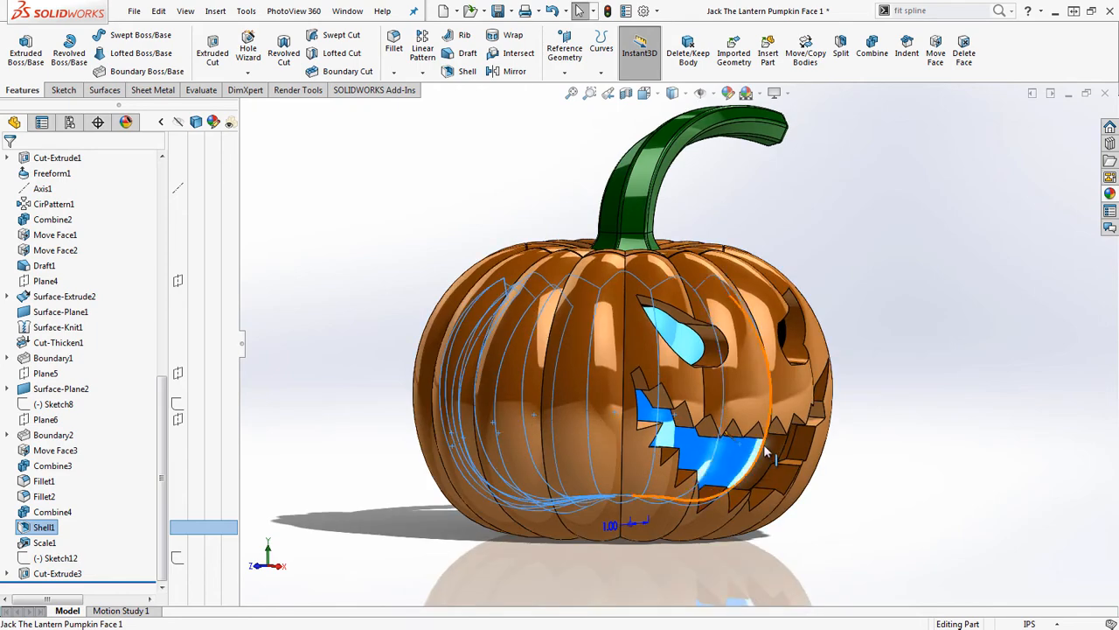
pyautogui.moveTo(771, 452); pyautogui.dragTo(743, 463, button='middle')
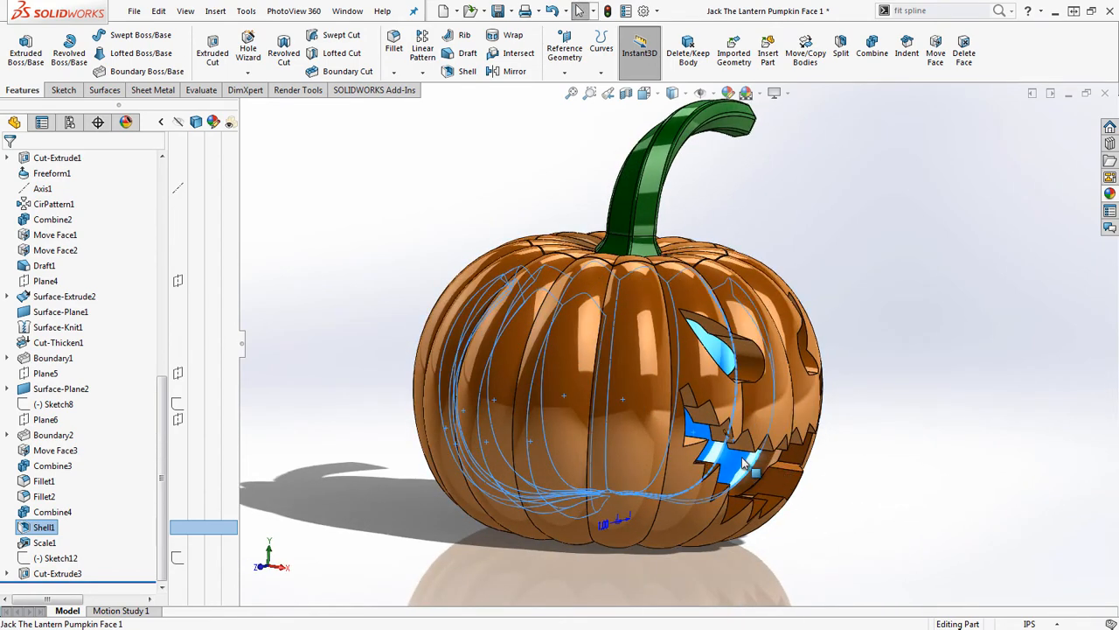
# Step: Apply a black color appearance to the selected inner wall faces at face level
pyautogui.rightClick(765, 468)
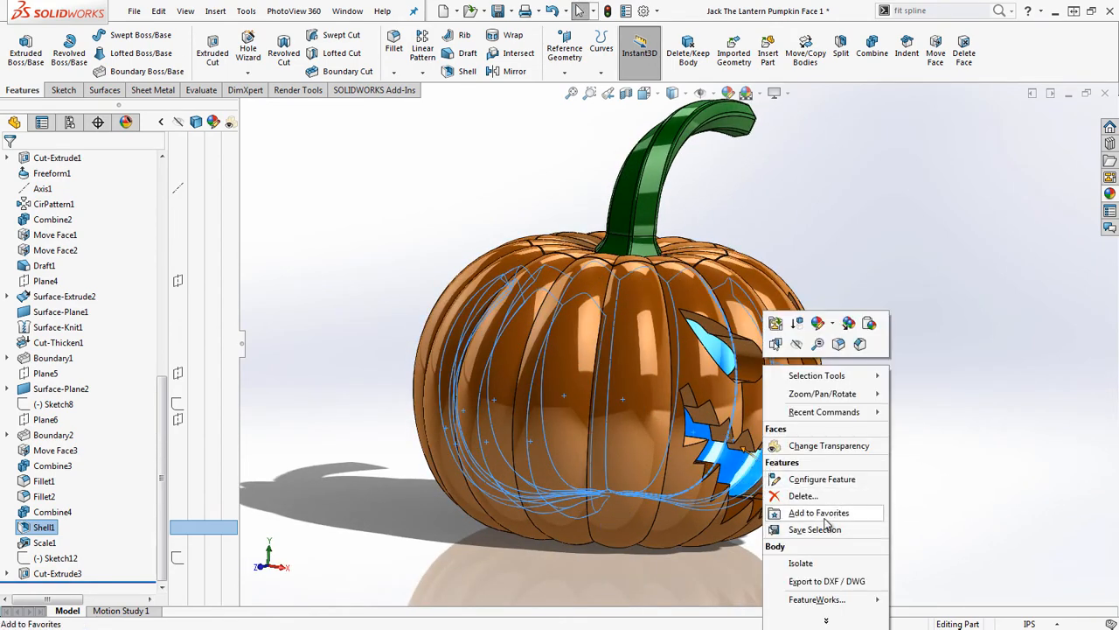
pyautogui.click(833, 325)
pyautogui.click(836, 360)
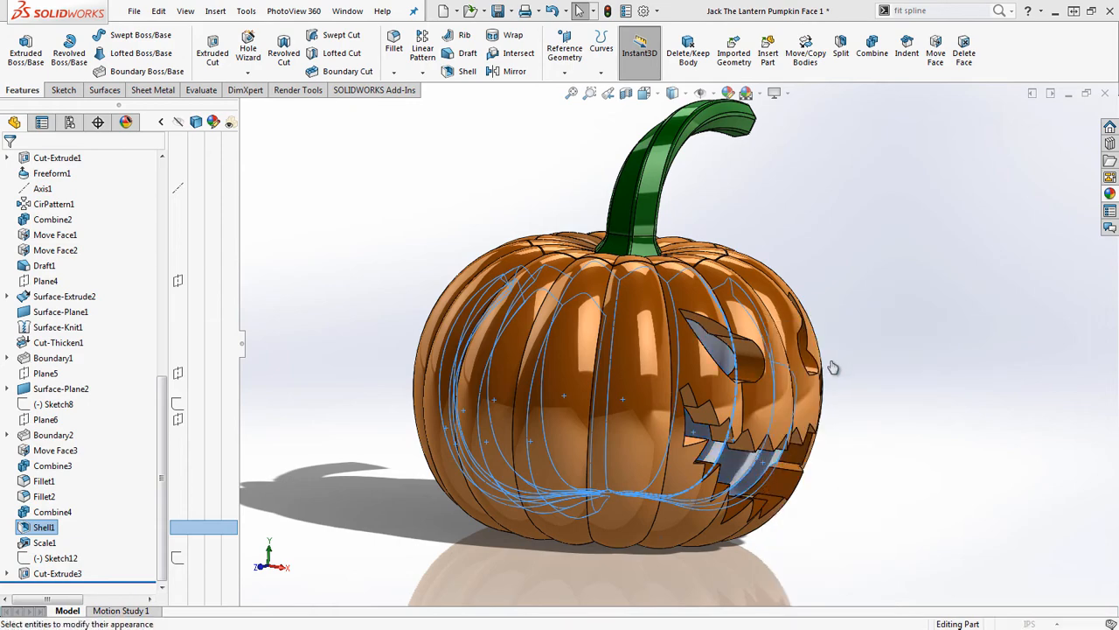
pyautogui.click(148, 584)
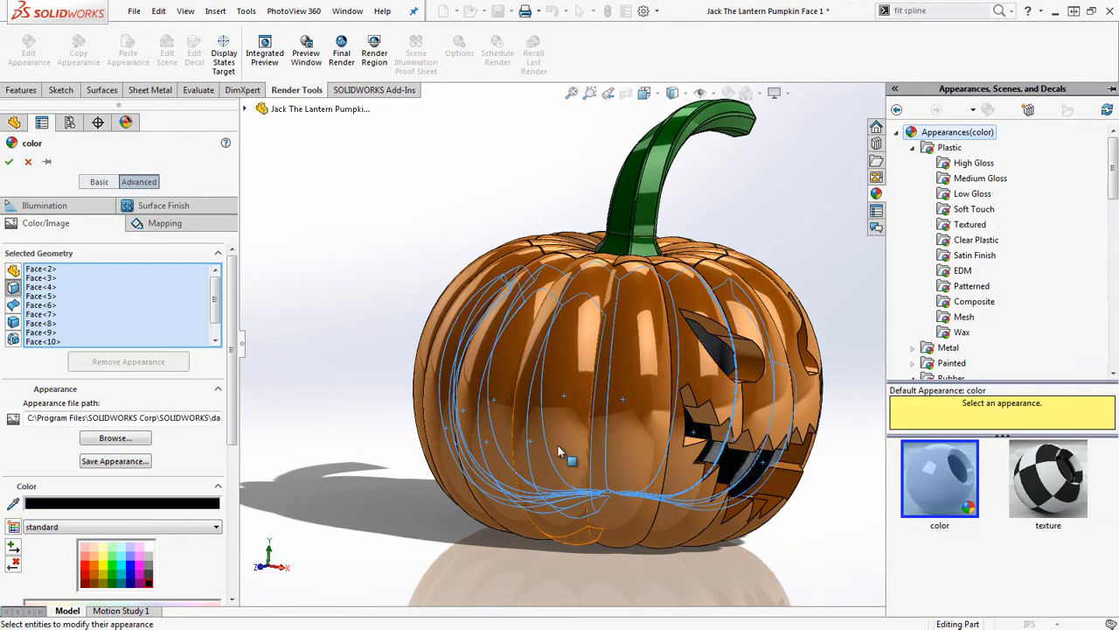
pyautogui.moveTo(557, 444); pyautogui.dragTo(439, 403, button='middle')
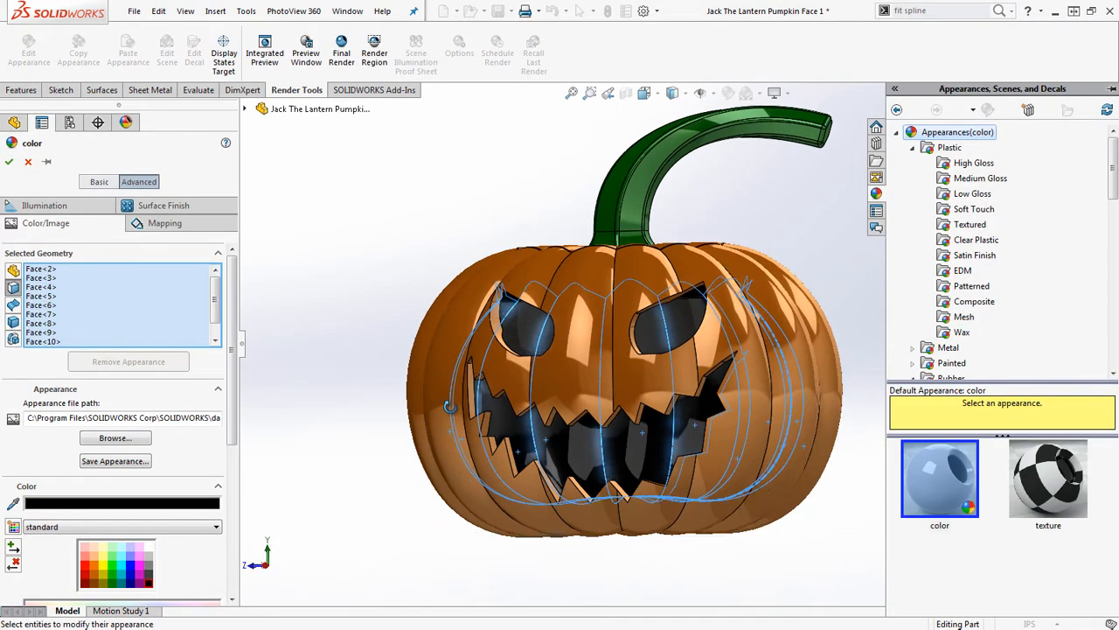
pyautogui.click(8, 159)
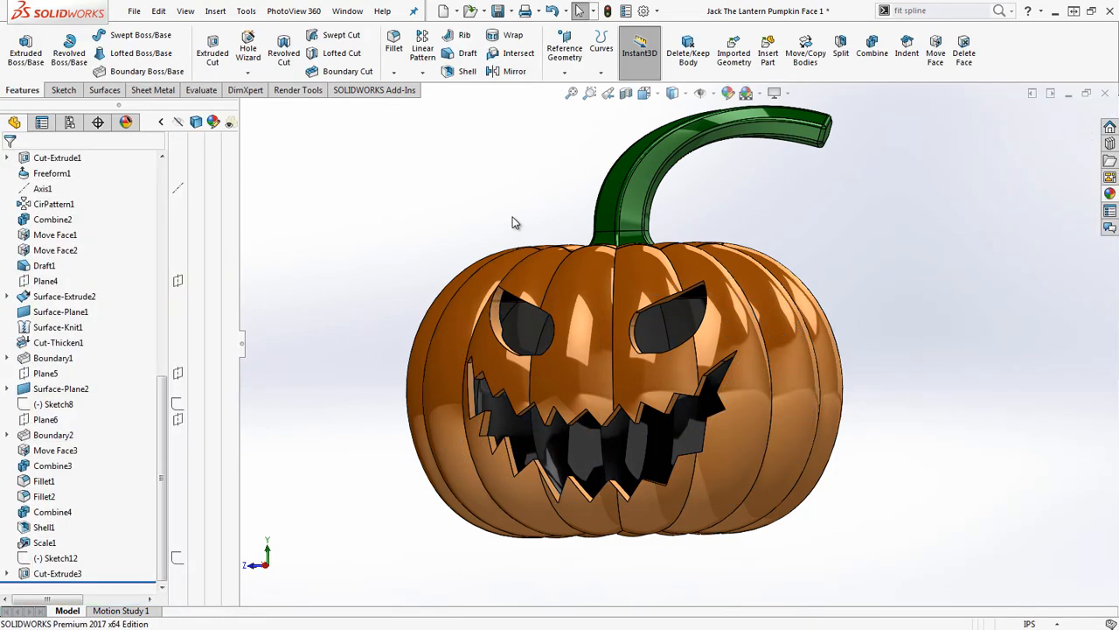
# Step: Open the last black appearance, color<4>, for editing from the list of appearances used in the part
pyautogui.scroll(-4, 633, 429)
pyautogui.scroll(3, 726, 456)
pyautogui.moveTo(726, 456)
pyautogui.mouseDown(button='middle')
pyautogui.moveTo(690, 398)
pyautogui.moveTo(700, 468)
pyautogui.moveTo(668, 434)
pyautogui.moveTo(629, 462)
pyautogui.moveTo(682, 455)
pyautogui.moveTo(662, 430)
pyautogui.moveTo(679, 472)
pyautogui.moveTo(669, 461)
pyautogui.mouseUp(button='middle')
pyautogui.scroll(-4, 629, 463)
pyautogui.scroll(3, 656, 481)
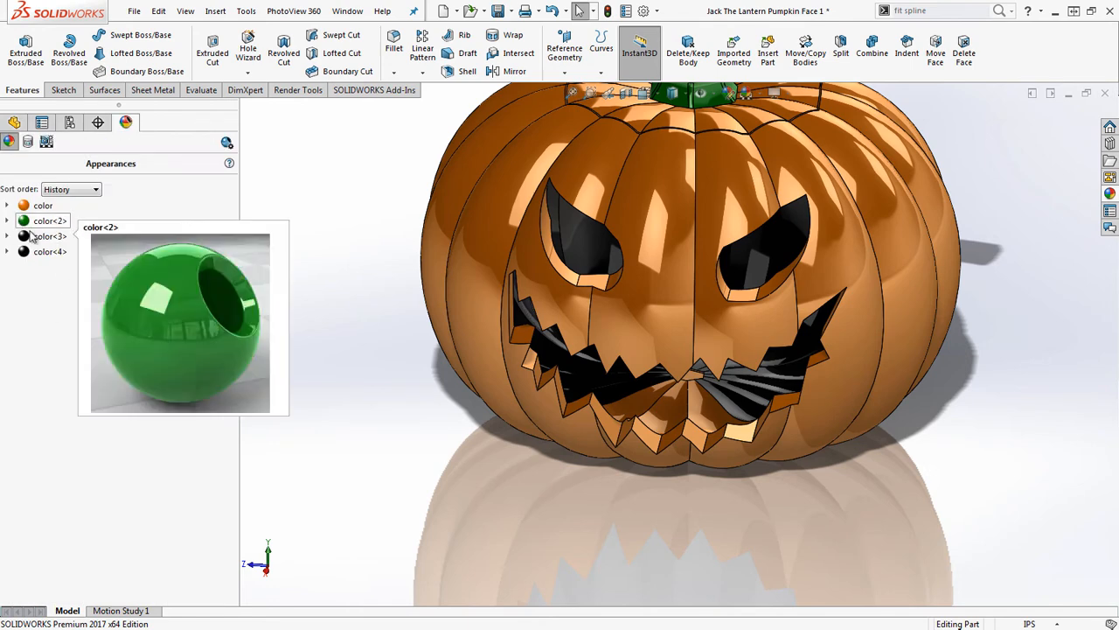
pyautogui.rightClick(41, 253)
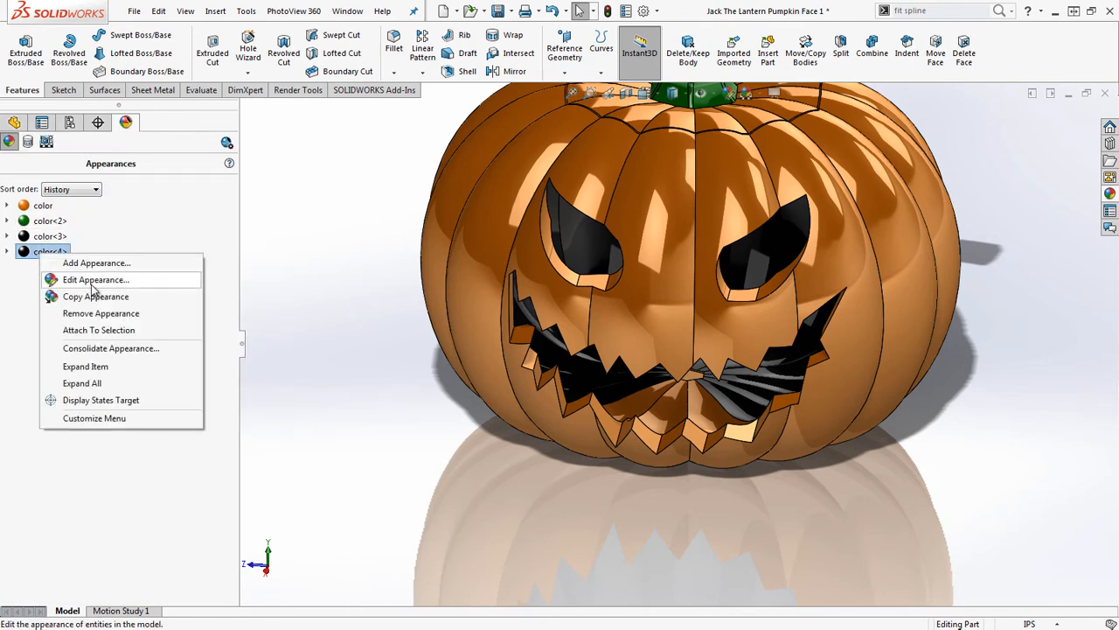
pyautogui.click(267, 241)
pyautogui.click(39, 254)
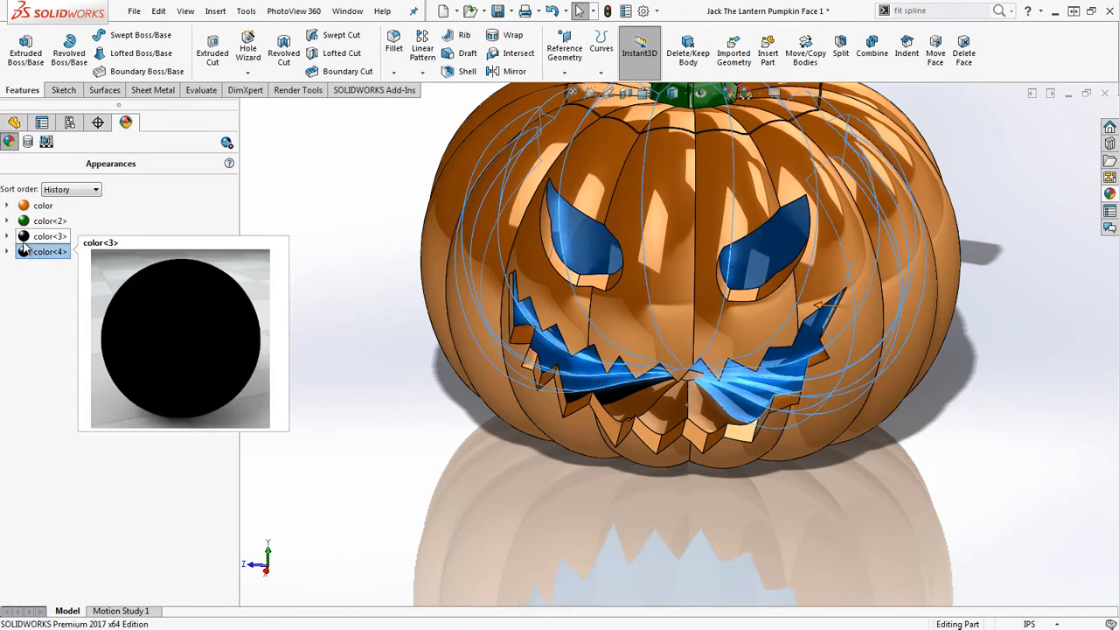
pyautogui.moveTo(567, 365); pyautogui.dragTo(519, 333, button='middle')
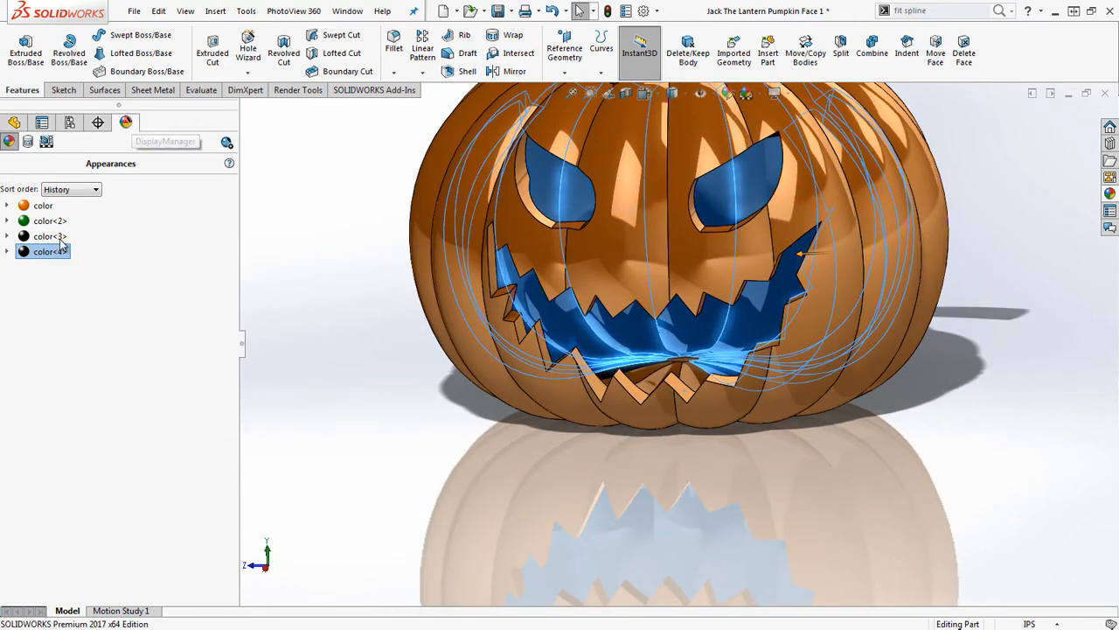
pyautogui.rightClick(54, 252)
pyautogui.click(89, 281)
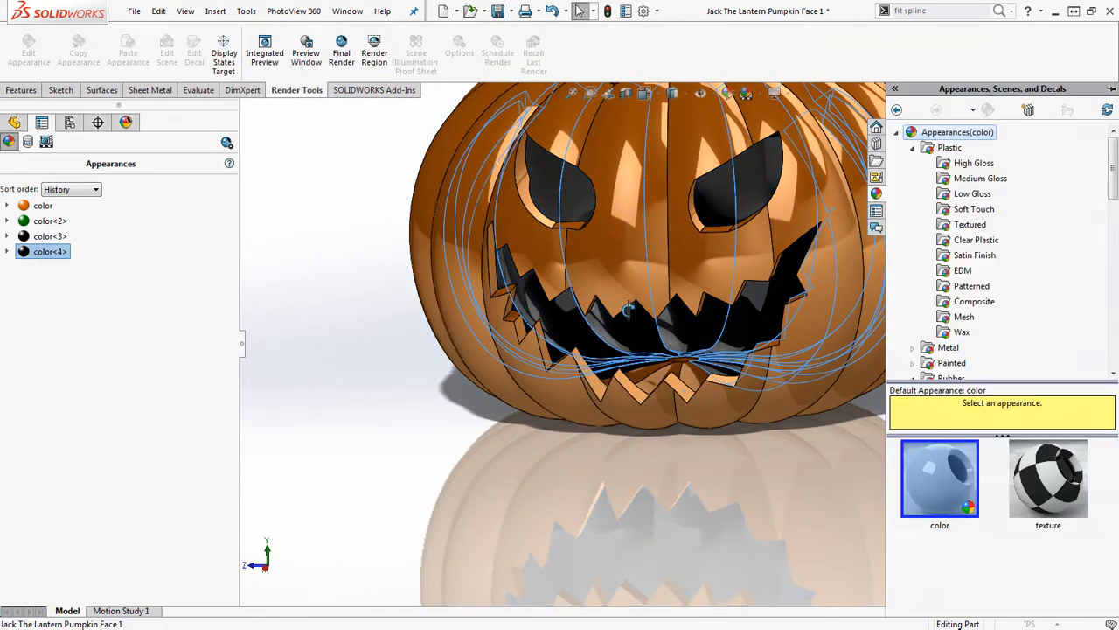
# Step: Add the remaining orange inner floor faces seen through the mouth opening to the black appearance's selected geometry
pyautogui.moveTo(629, 310); pyautogui.dragTo(637, 406, button='middle')
pyautogui.scroll(-1, 636, 406)
pyautogui.click(82, 287)
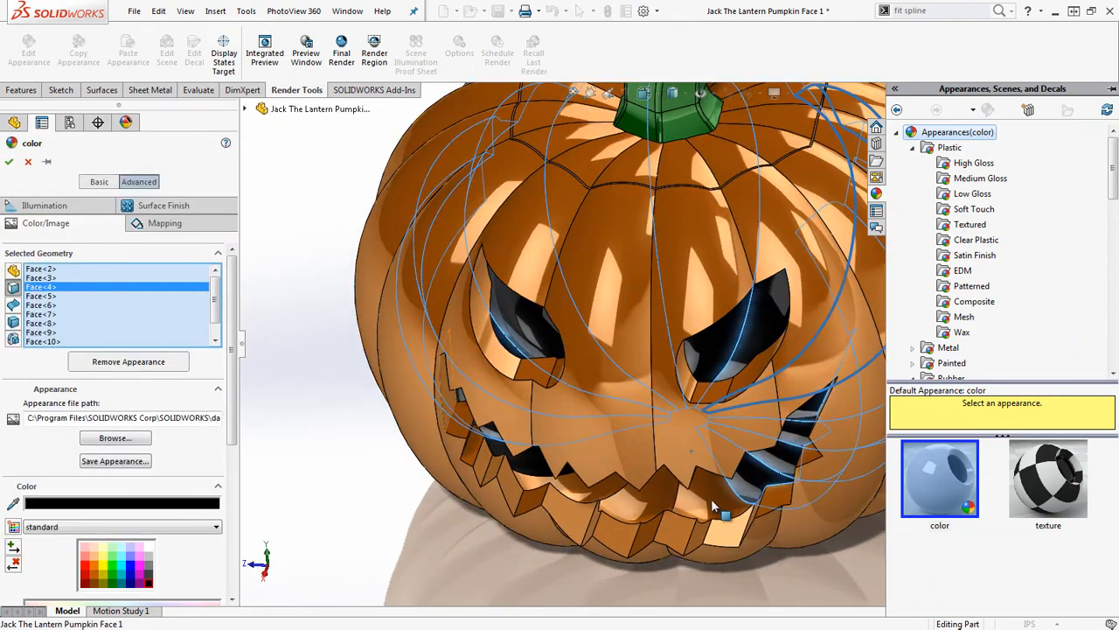
pyautogui.scroll(-2, 706, 509)
pyautogui.click(574, 472)
pyautogui.click(627, 475)
pyautogui.moveTo(631, 475); pyautogui.dragTo(686, 448, button='middle')
pyautogui.click(710, 428)
pyautogui.scroll(-3, 710, 427)
pyautogui.moveTo(703, 384); pyautogui.dragTo(686, 343, button='middle')
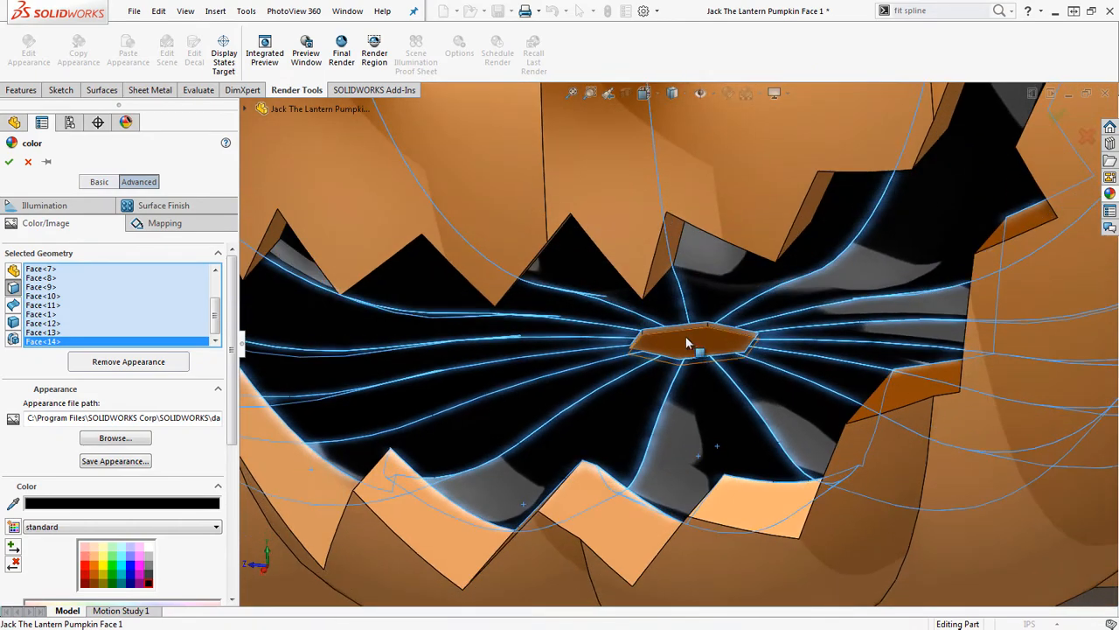
# Step: Add the small polygonal face at the center of the pumpkin's inner floor and its surrounding edge faces to the selection
pyautogui.click(686, 343)
pyautogui.scroll(-2, 639, 350)
pyautogui.click(647, 322)
pyautogui.click(603, 345)
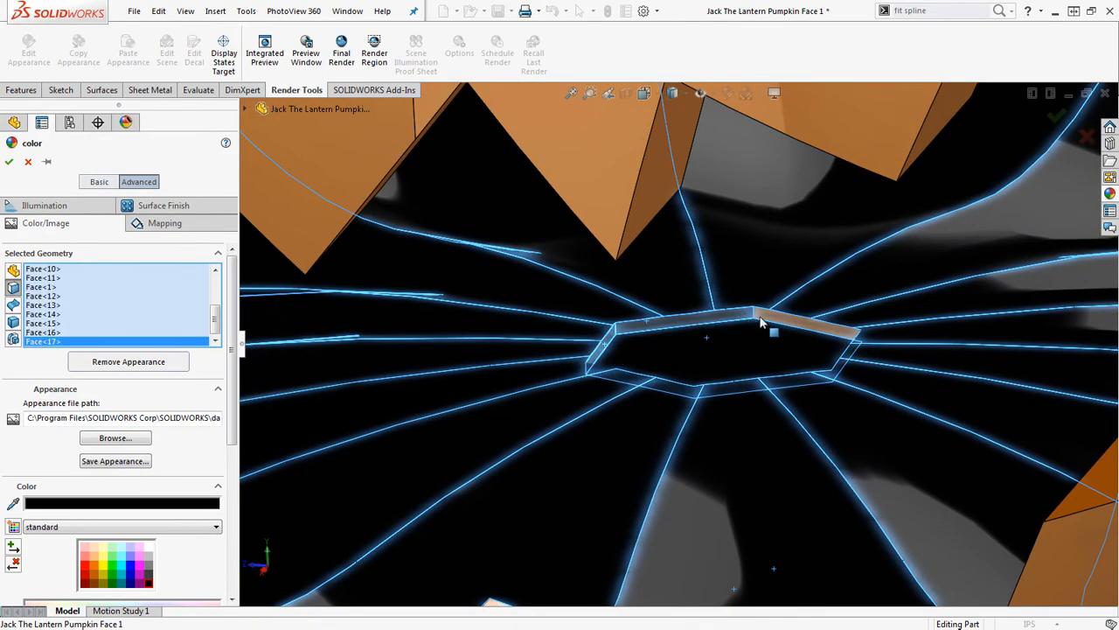
pyautogui.click(781, 325)
pyautogui.moveTo(784, 327); pyautogui.dragTo(654, 395, button='middle')
pyautogui.click(880, 355)
# Step: Check the center of the inner floor for missed faces and apply the black appearance to the selection
pyautogui.press('f')
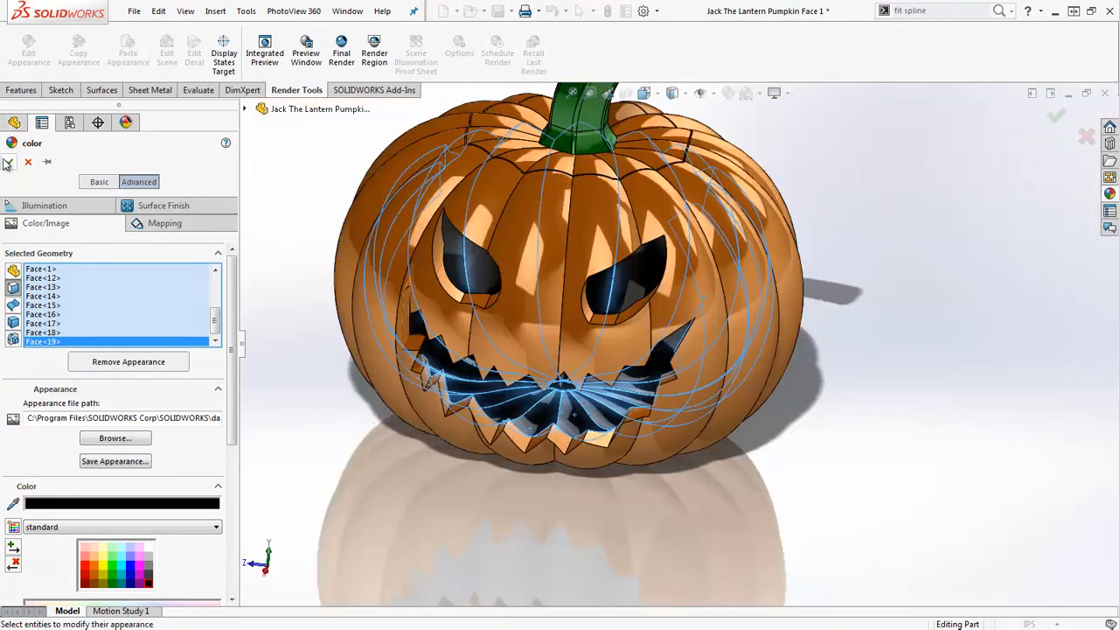
pyautogui.scroll(-5, 623, 413)
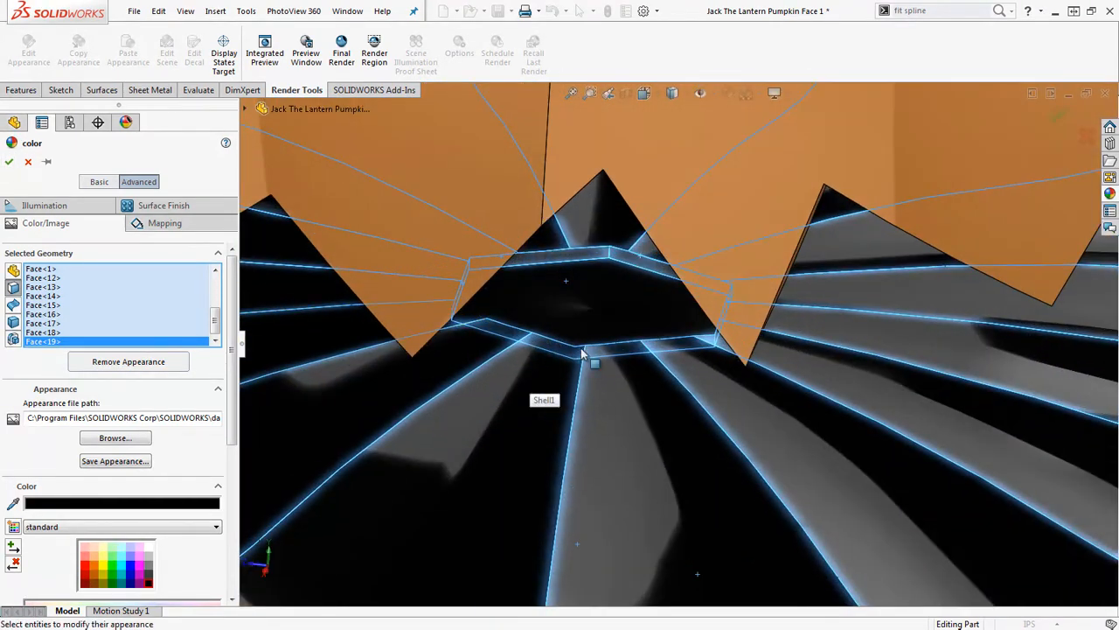
pyautogui.scroll(3, 686, 335)
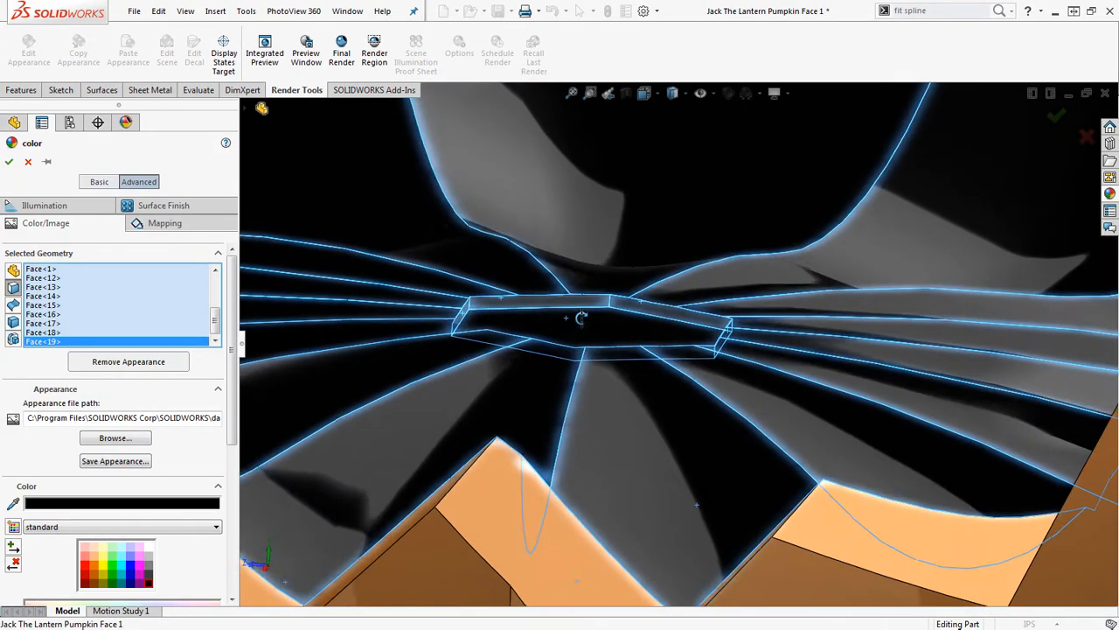
pyautogui.scroll(4, 612, 328)
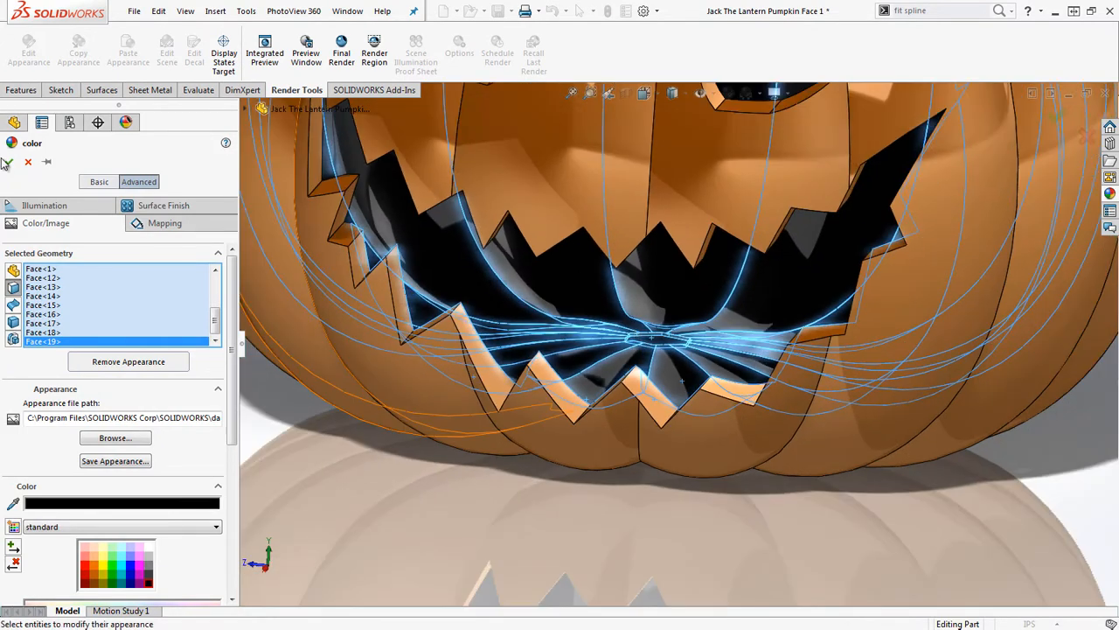
pyautogui.click(8, 163)
# Step: Change the scene to Plain White
pyautogui.scroll(7, 711, 309)
pyautogui.moveTo(662, 234); pyautogui.dragTo(673, 207, button='middle')
pyautogui.click(748, 94)
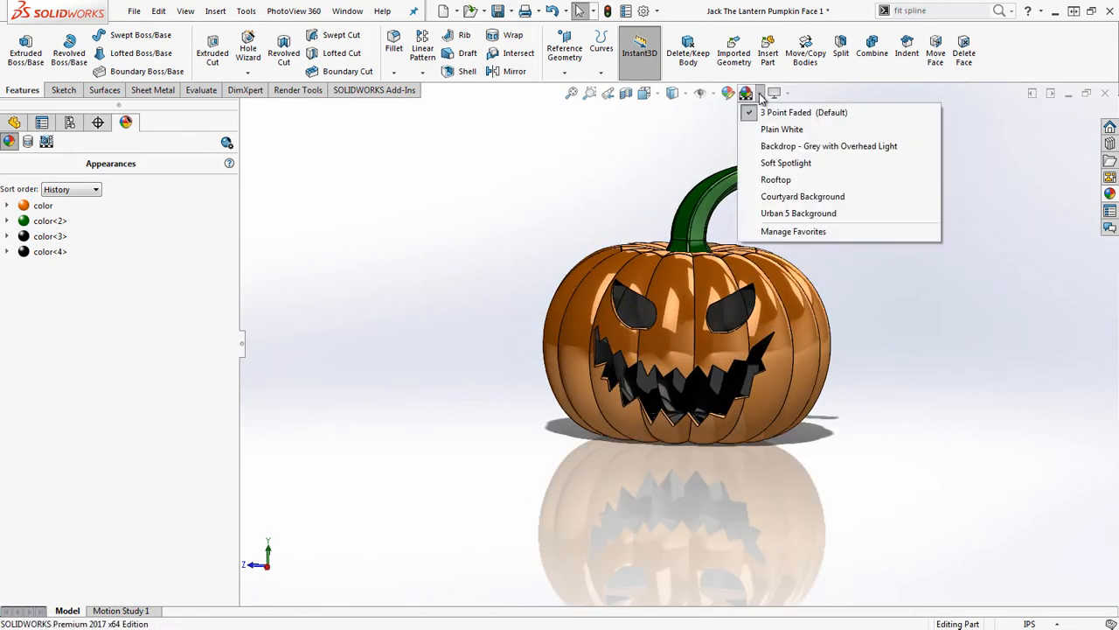
pyautogui.click(769, 128)
# Step: Examine the carved face and black interior of the pumpkin from several angles against the white background
pyautogui.scroll(-5, 846, 317)
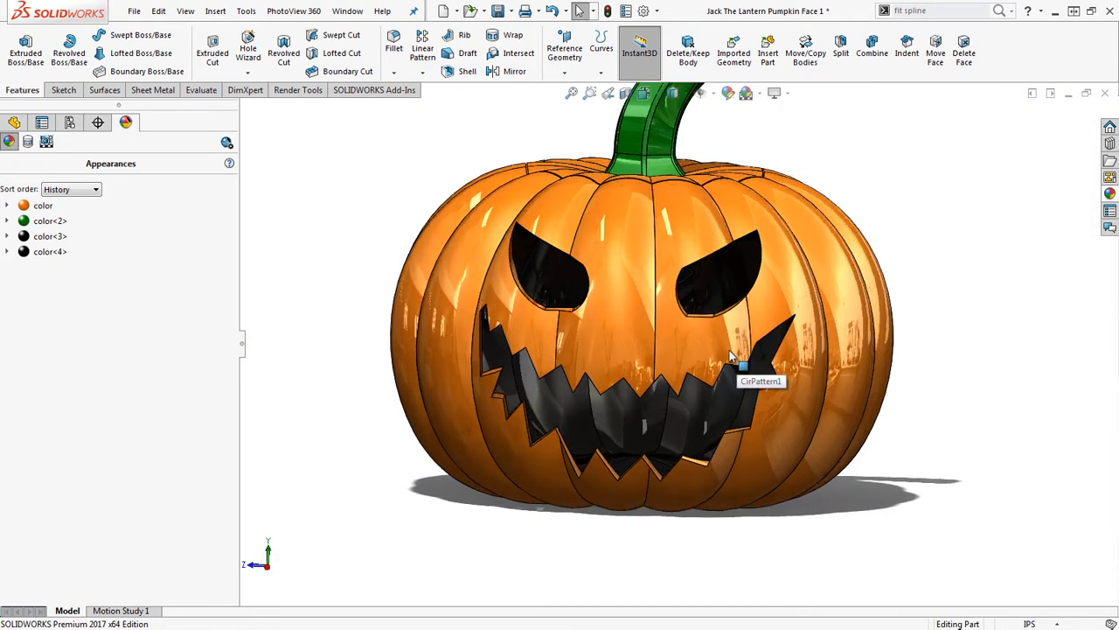
pyautogui.scroll(-1, 698, 358)
pyautogui.moveTo(696, 352)
pyautogui.mouseDown(button='middle')
pyautogui.moveTo(685, 357)
pyautogui.moveTo(695, 358)
pyautogui.mouseUp(button='middle')
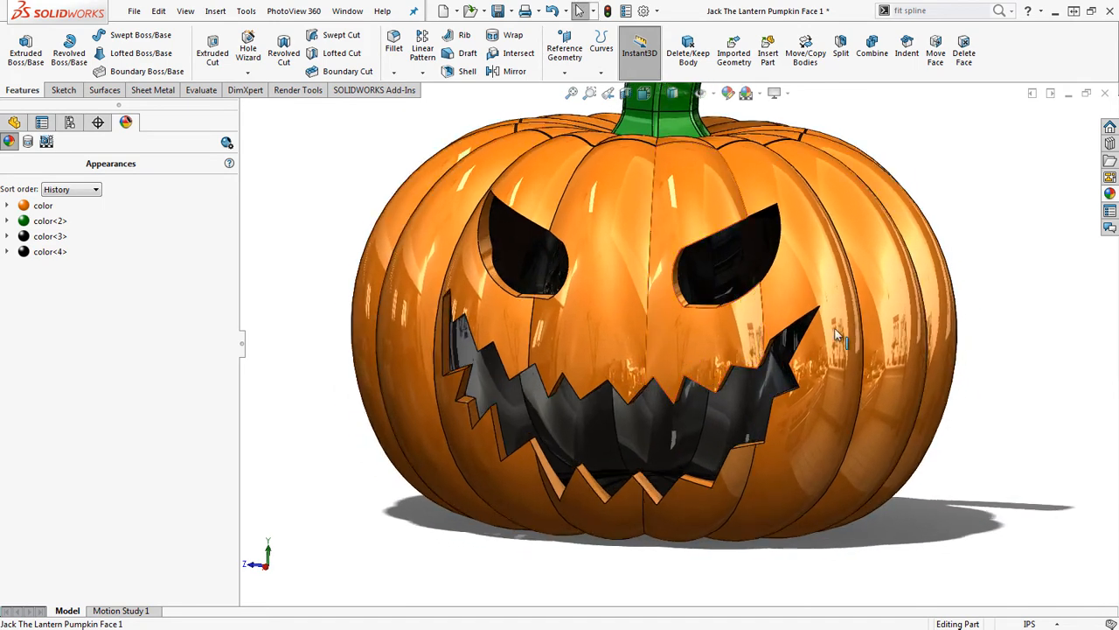
pyautogui.scroll(3, 644, 319)
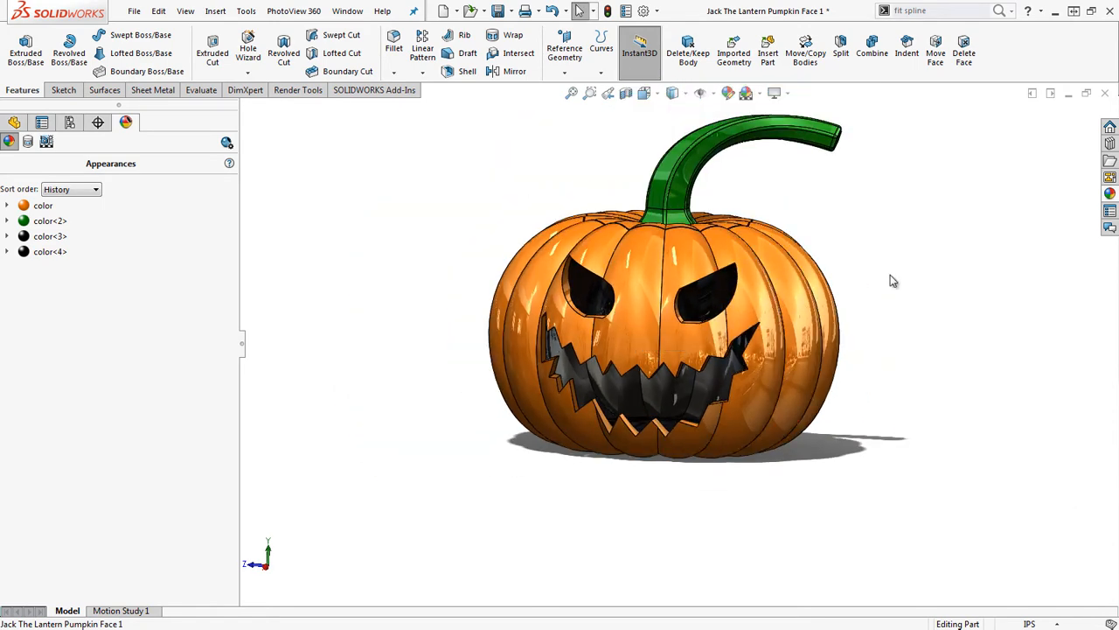
pyautogui.scroll(-2, 791, 355)
pyautogui.moveTo(787, 354); pyautogui.dragTo(795, 345, button='middle')
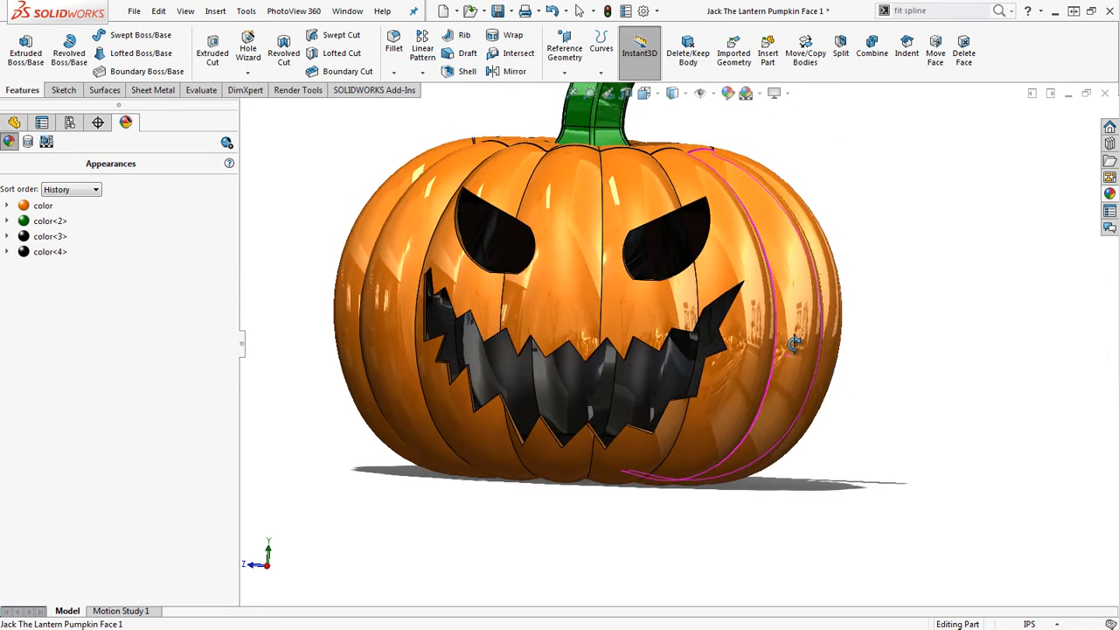
pyautogui.scroll(2, 791, 345)
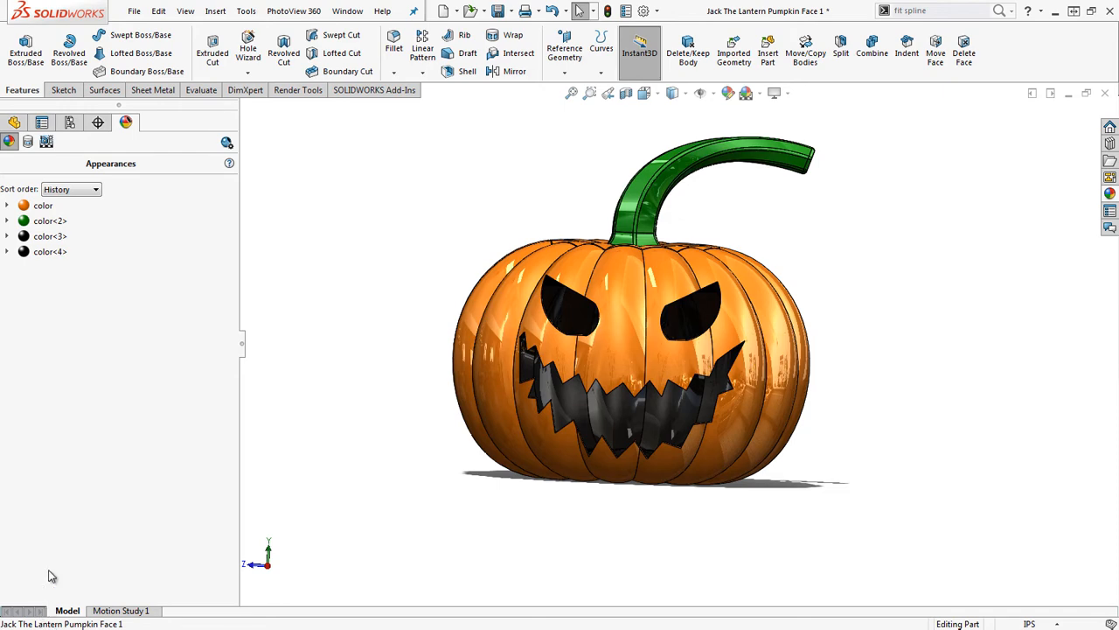
# Step: Edit the Scale1 feature to use non-uniform factors of X 0.96, Y 1 and Z 0.98
pyautogui.click(14, 123)
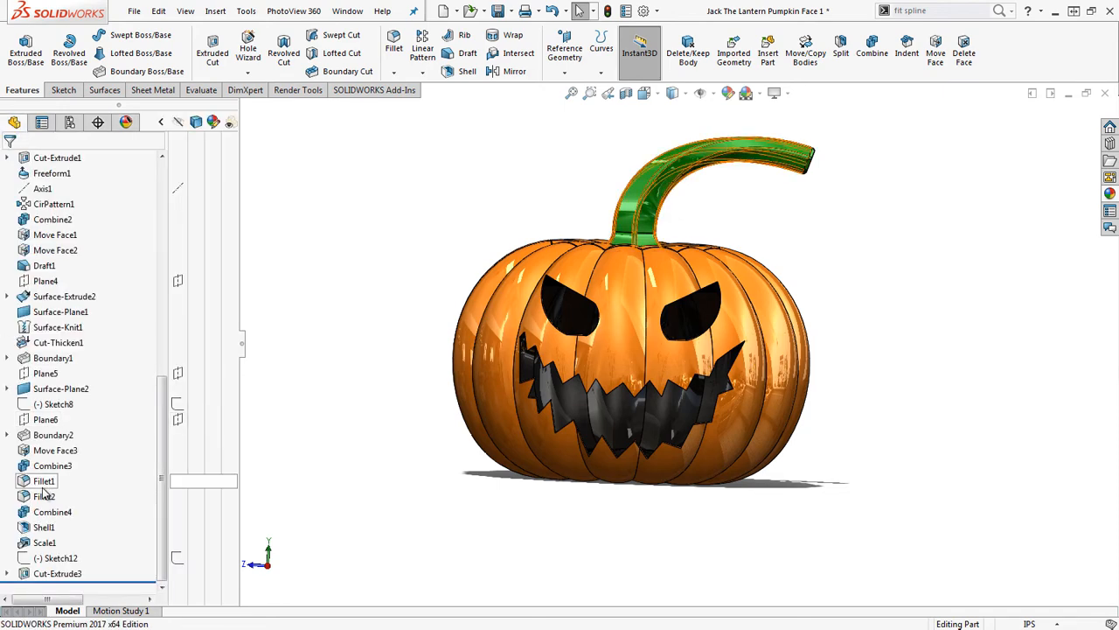
pyautogui.rightClick(25, 542)
pyautogui.click(47, 280)
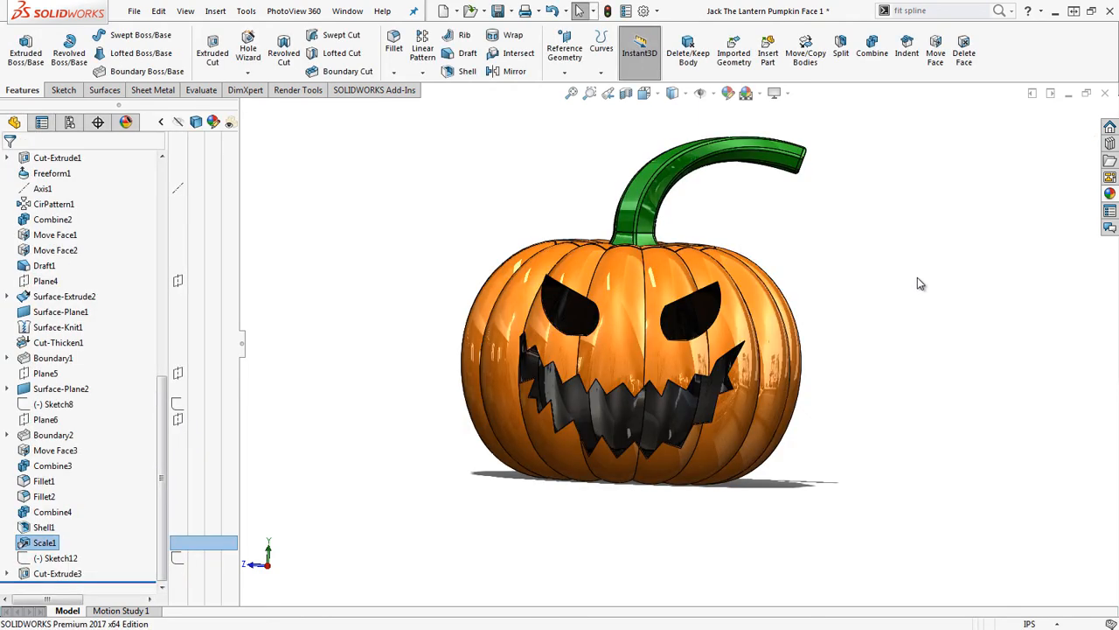
pyautogui.rightClick(45, 544)
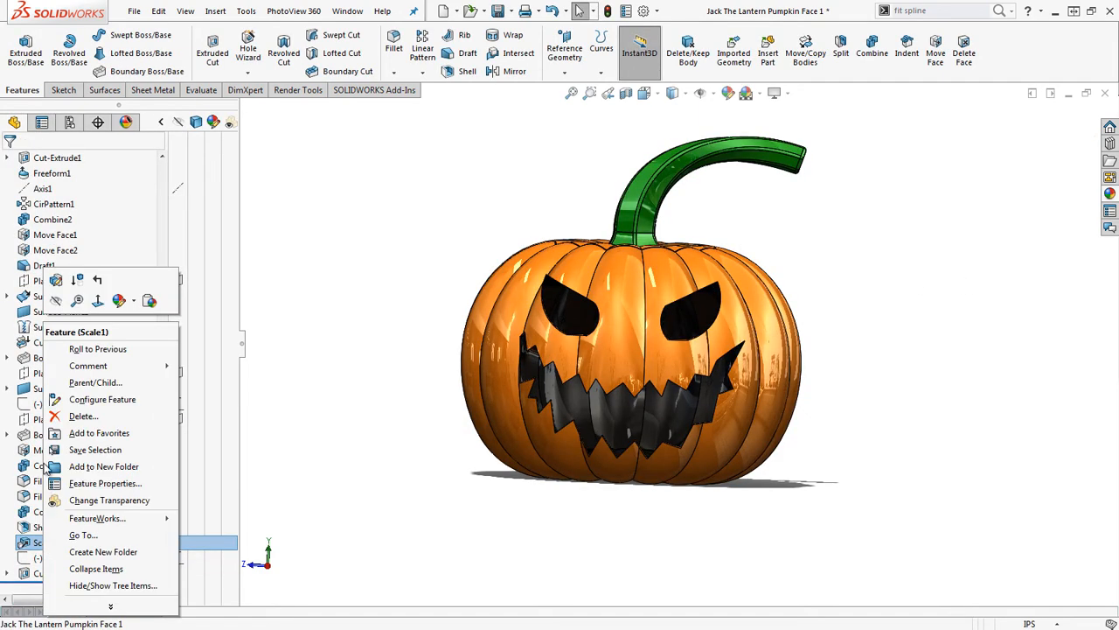
pyautogui.click(55, 279)
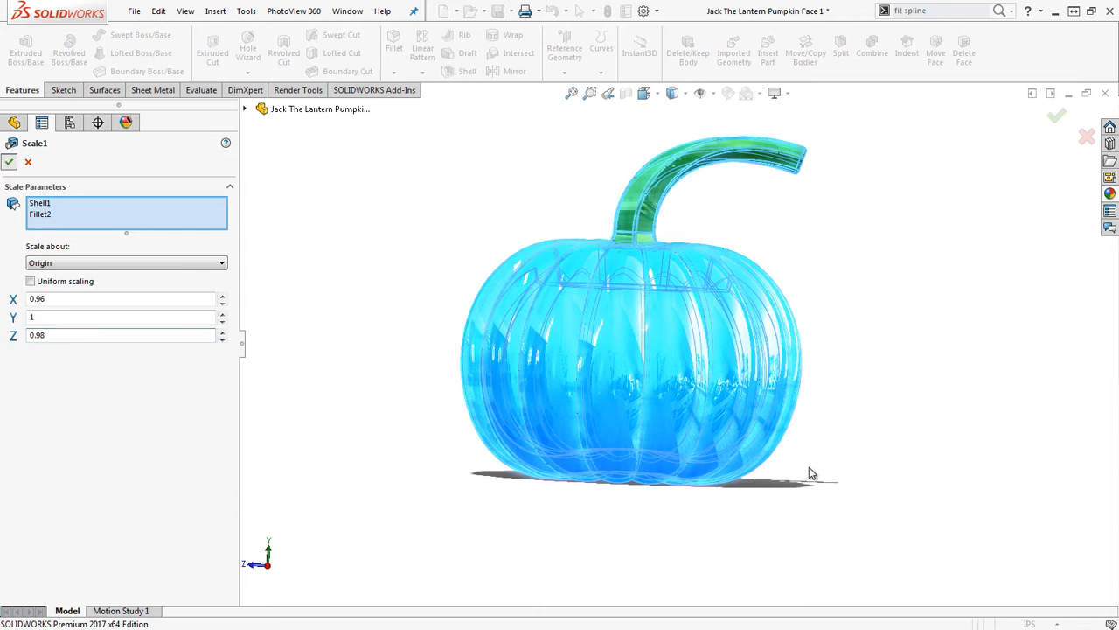
pyautogui.press('Return')
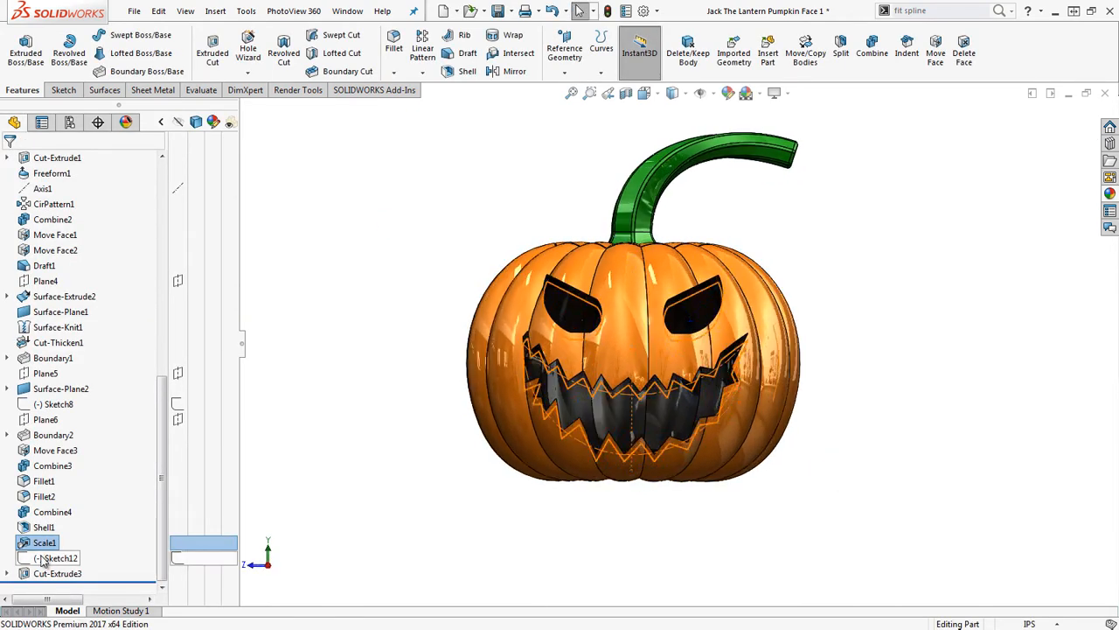
# Step: Edit the face sketch Sketch12 and delete the two lines forming the left corner of the mouth
pyautogui.rightClick(56, 558)
pyautogui.click(68, 326)
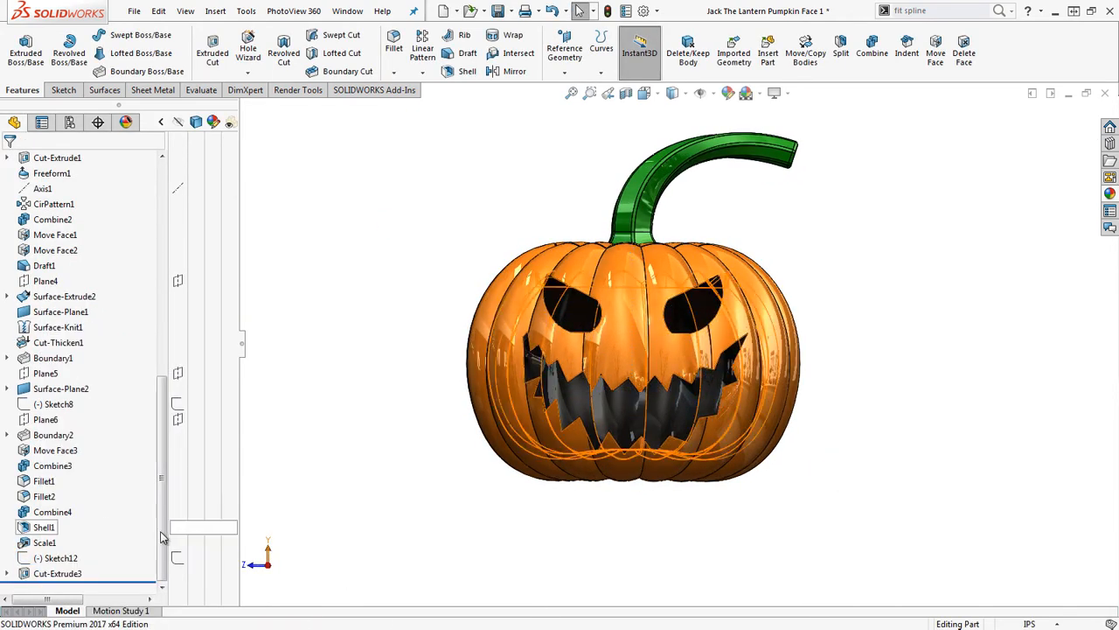
pyautogui.rightClick(54, 558)
pyautogui.click(54, 308)
pyautogui.scroll(-5, 566, 367)
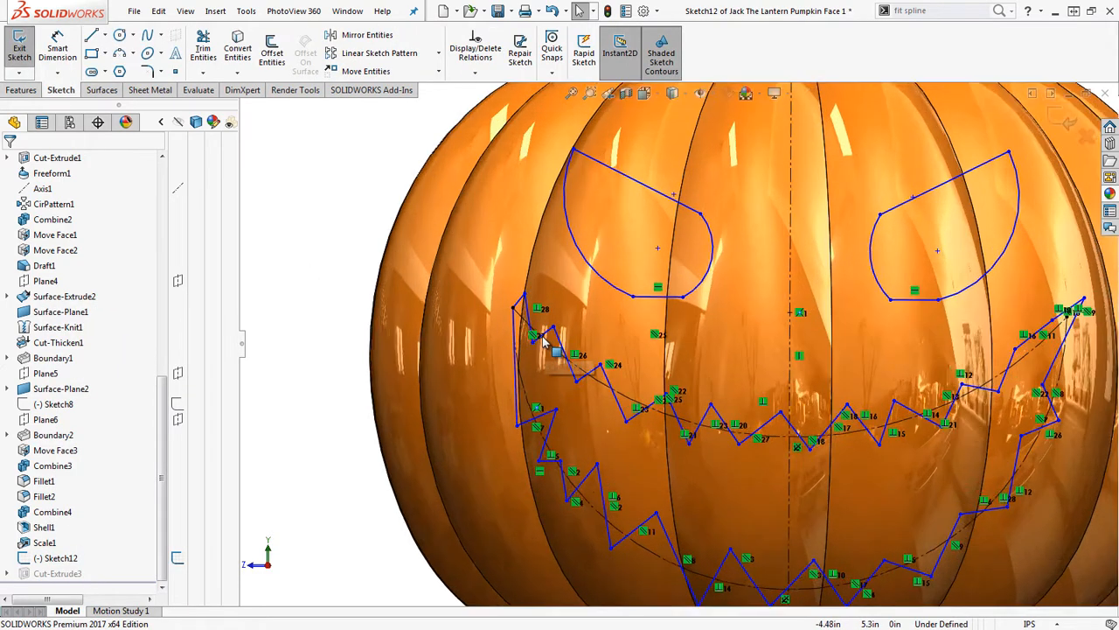
pyautogui.scroll(3, 707, 390)
pyautogui.scroll(3, 708, 384)
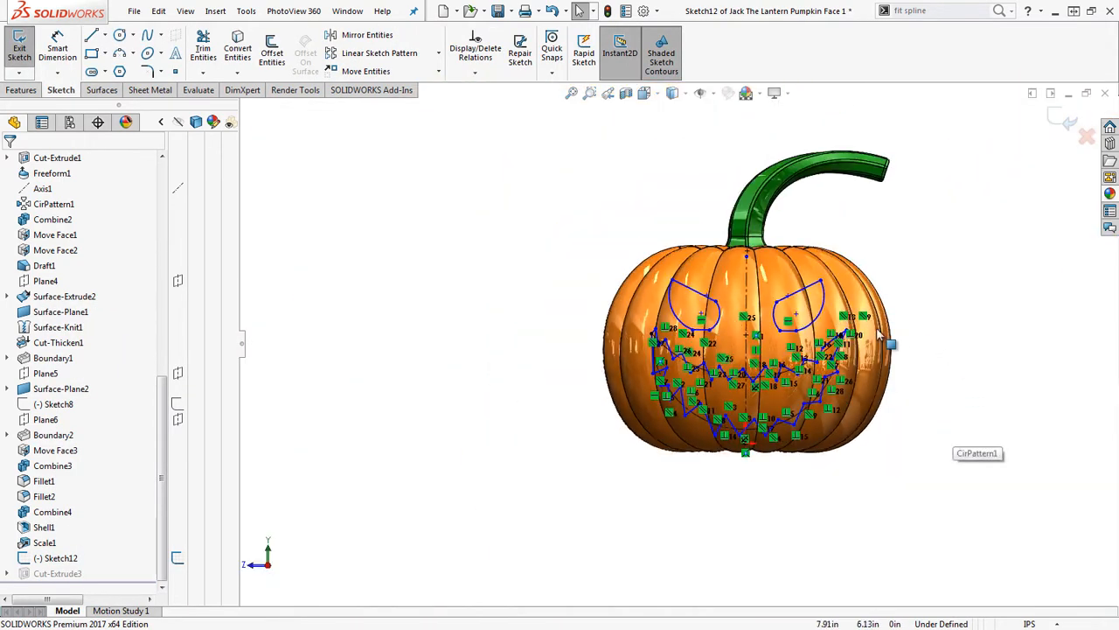
pyautogui.scroll(-5, 874, 336)
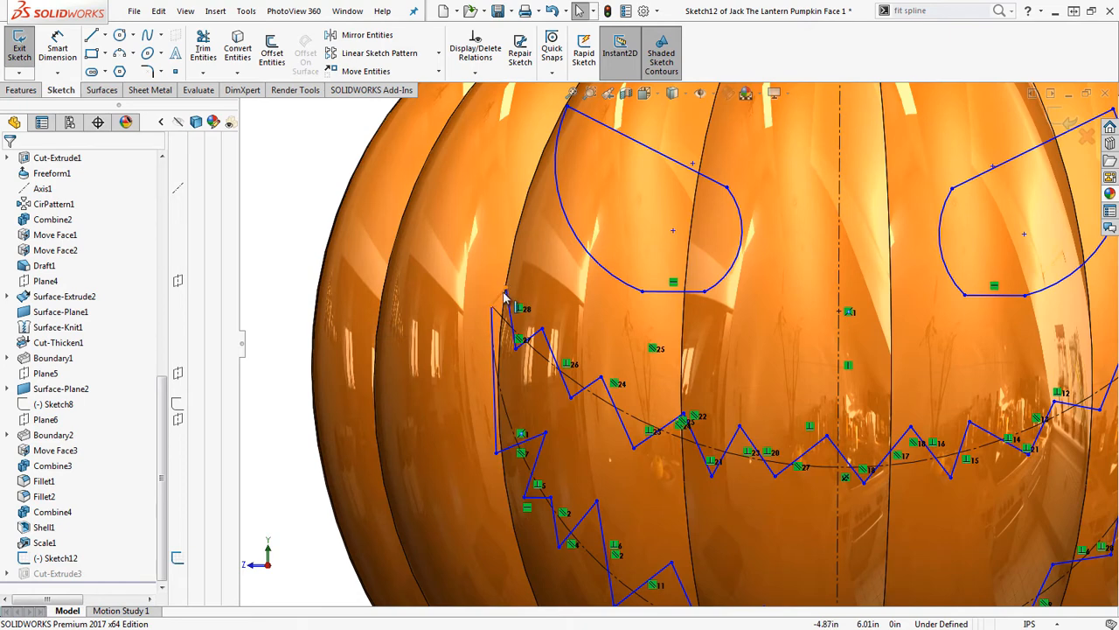
pyautogui.click(493, 378)
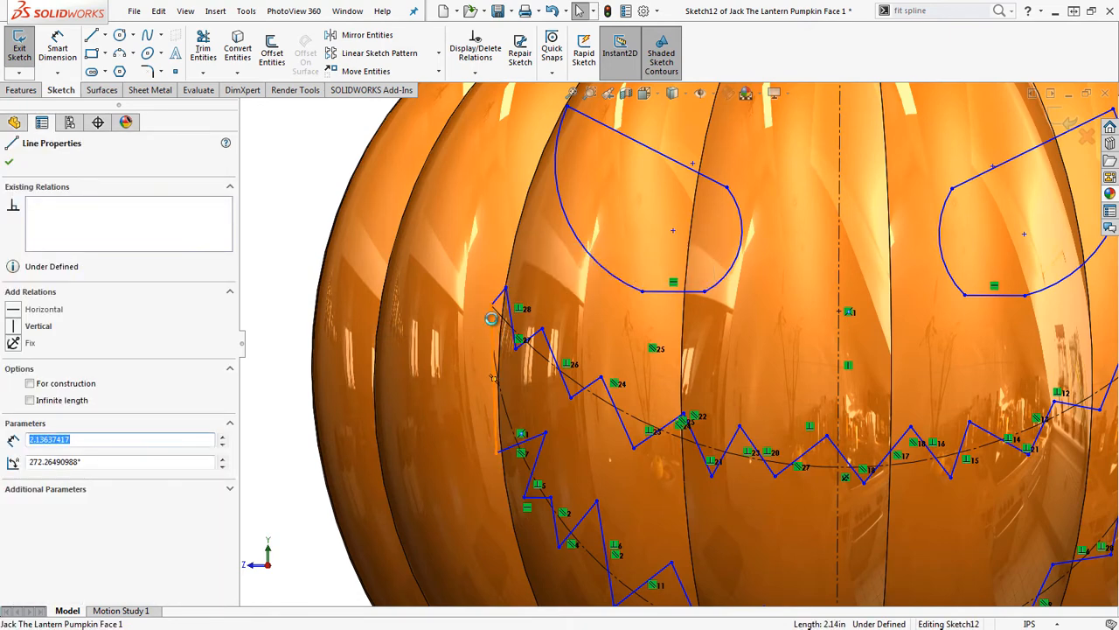
pyautogui.press('Escape')
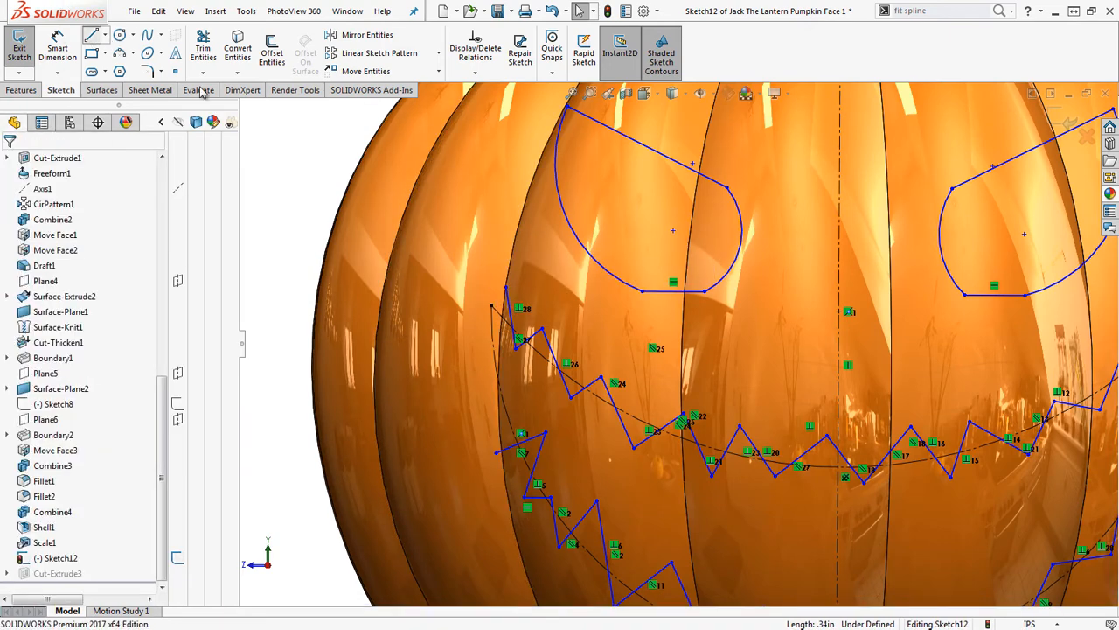
# Step: Draw two lines closing the mouth's left corner with a higher pointed tip, and exit the sketch to update the cut
pyautogui.click(495, 451)
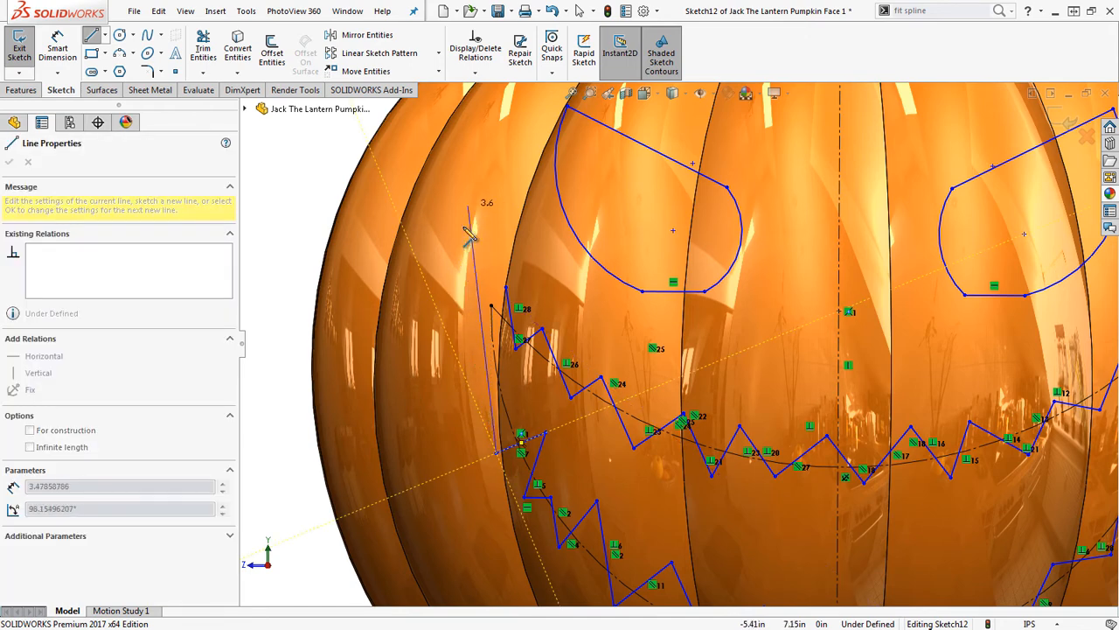
pyautogui.click(471, 251)
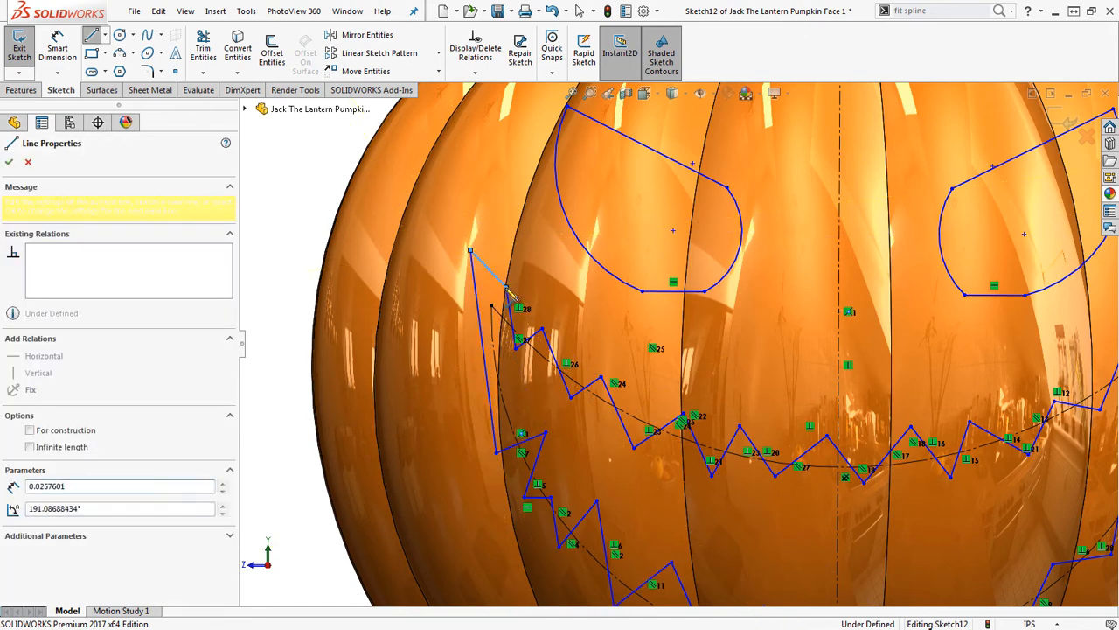
pyautogui.click(506, 287)
pyautogui.rightClick(506, 287)
pyautogui.click(524, 299)
pyautogui.scroll(2, 912, 355)
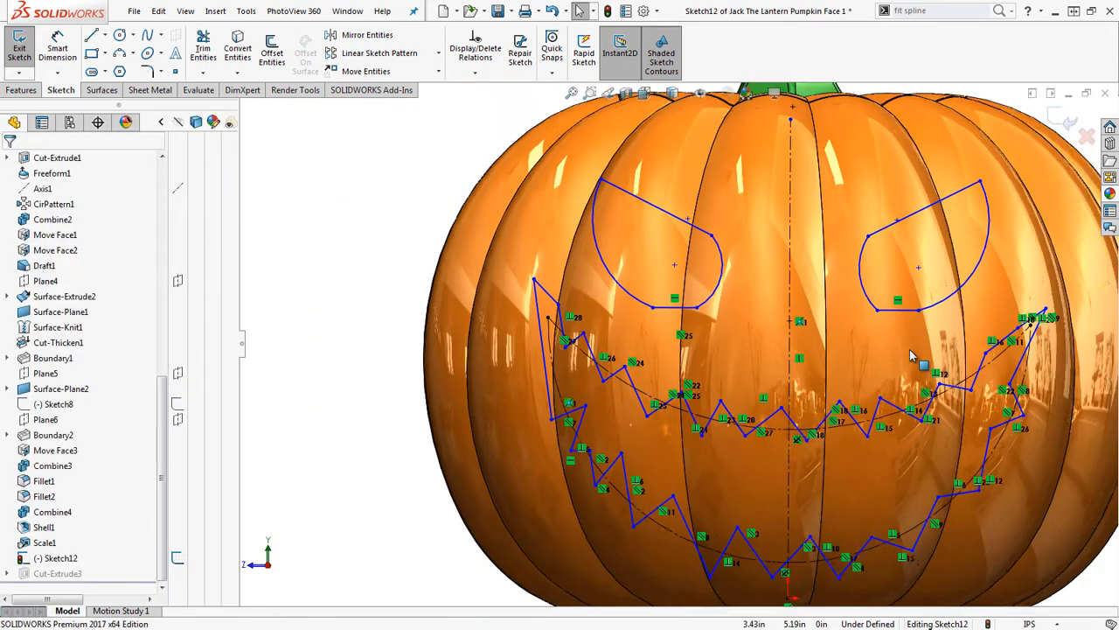
pyautogui.scroll(2, 912, 356)
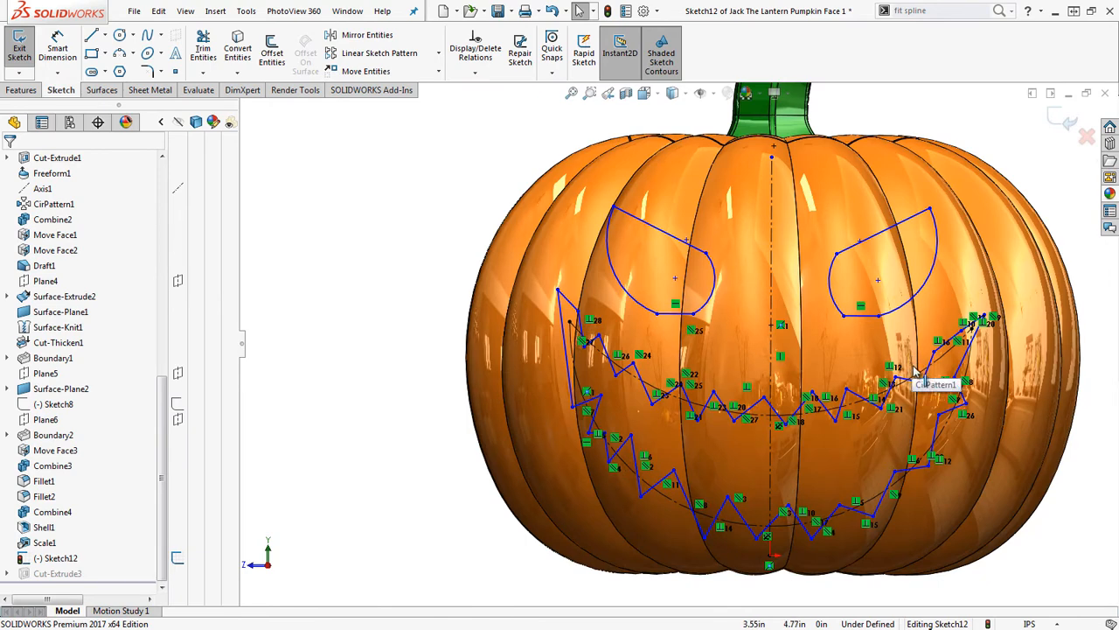
pyautogui.click(1067, 116)
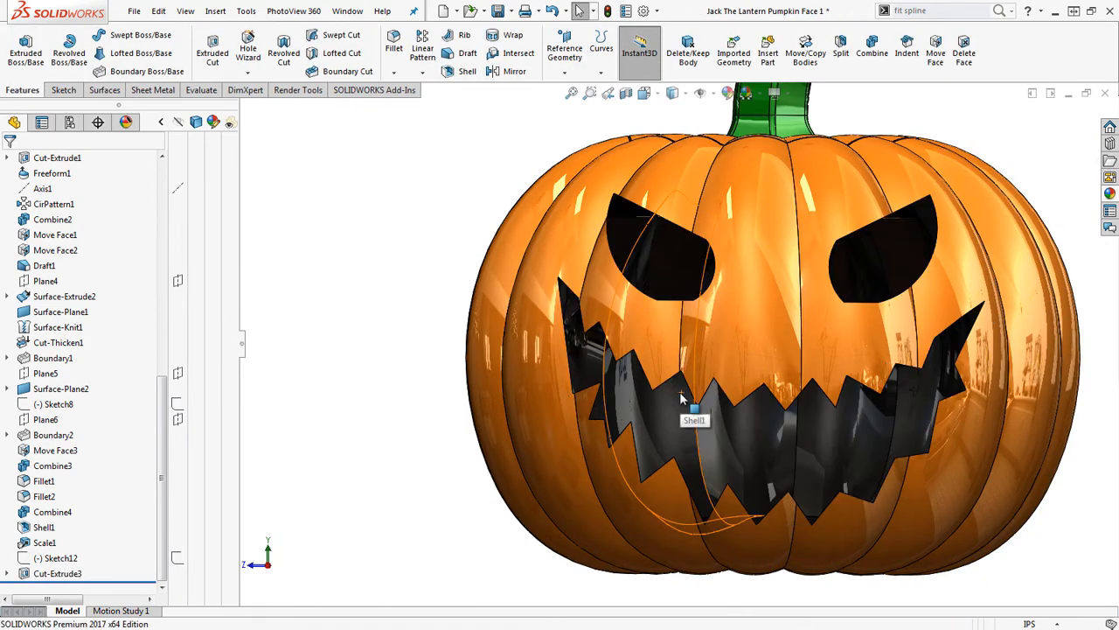
# Step: Expand the Cut-Extrude3 feature and select its derived sketch to show the face outline
pyautogui.click(7, 574)
pyautogui.click(79, 573)
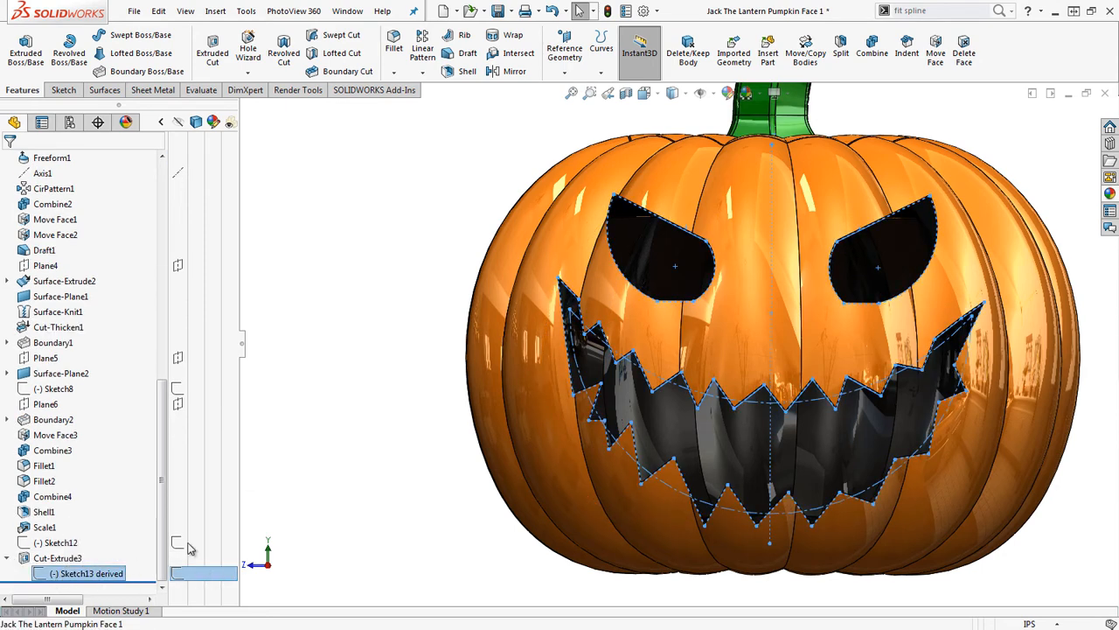
# Step: Edit the face sketch Sketch12 and delete the outer line running down from the mouth's left tip
pyautogui.click(226, 250)
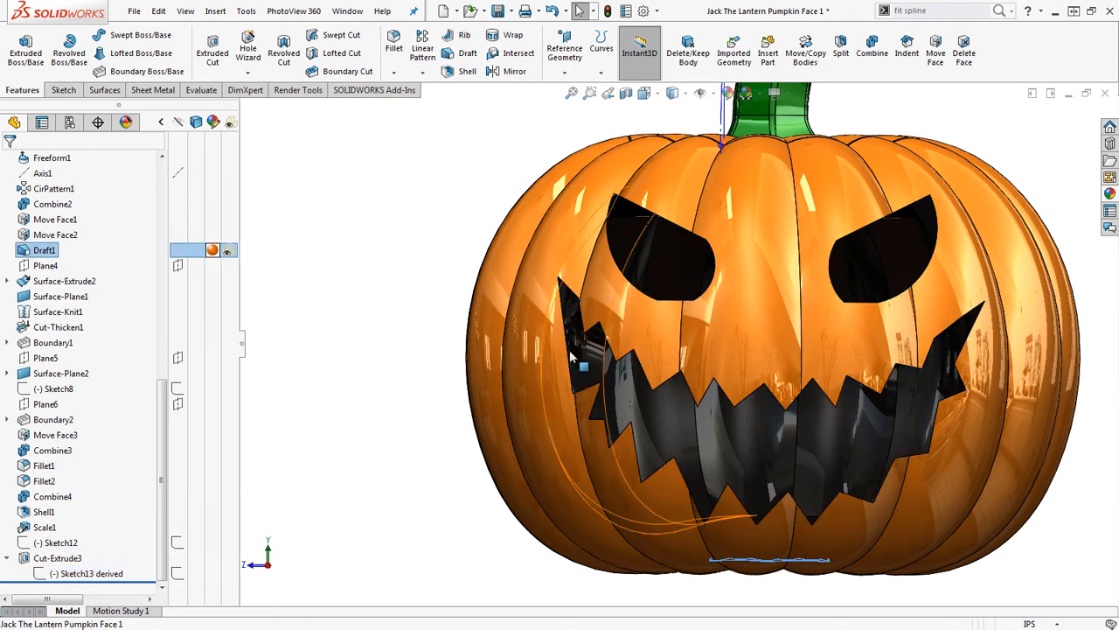
pyautogui.click(66, 541)
pyautogui.rightClick(65, 541)
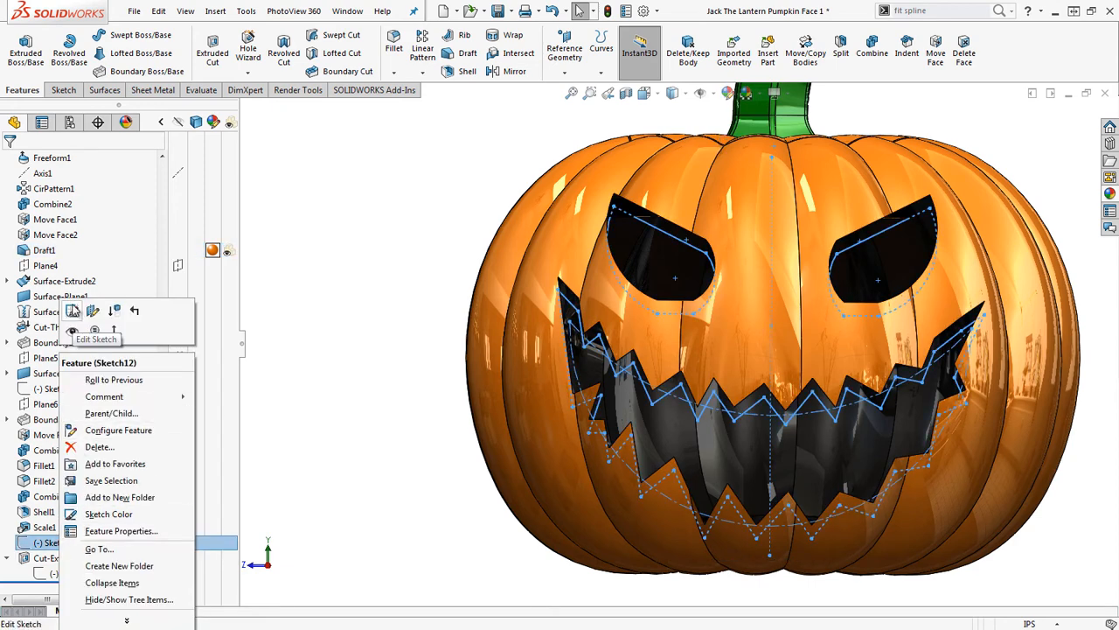
pyautogui.click(73, 310)
pyautogui.click(562, 339)
pyautogui.press('Delete')
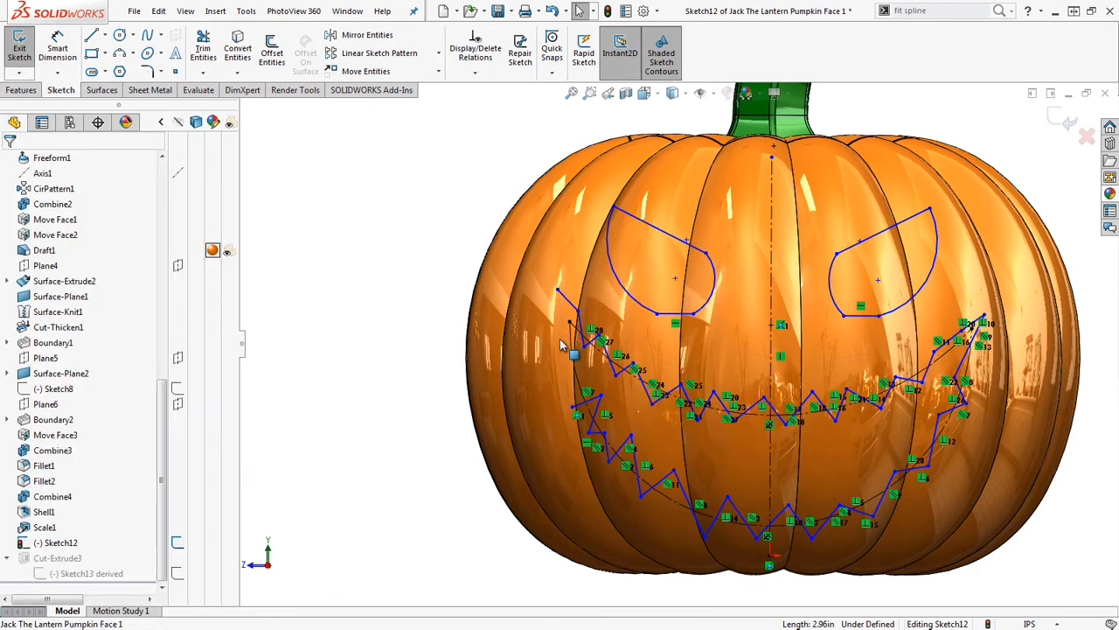
# Step: Draw three connected lines from the mouth's left tip down to the open end of the lower tooth outline, bending outward near the bottom
pyautogui.click(91, 34)
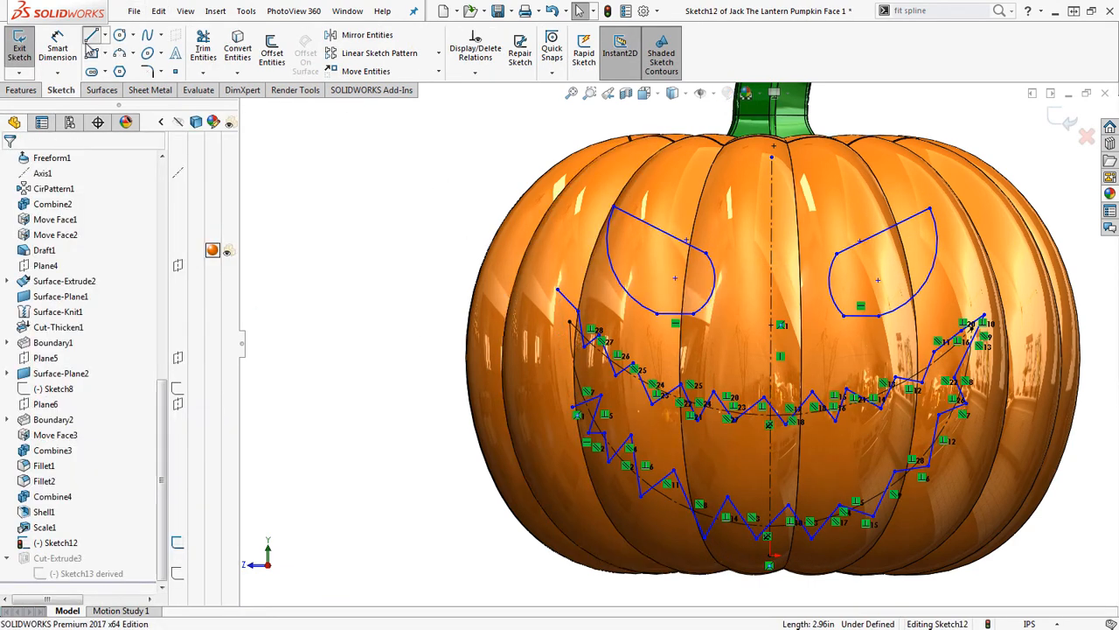
pyautogui.click(558, 290)
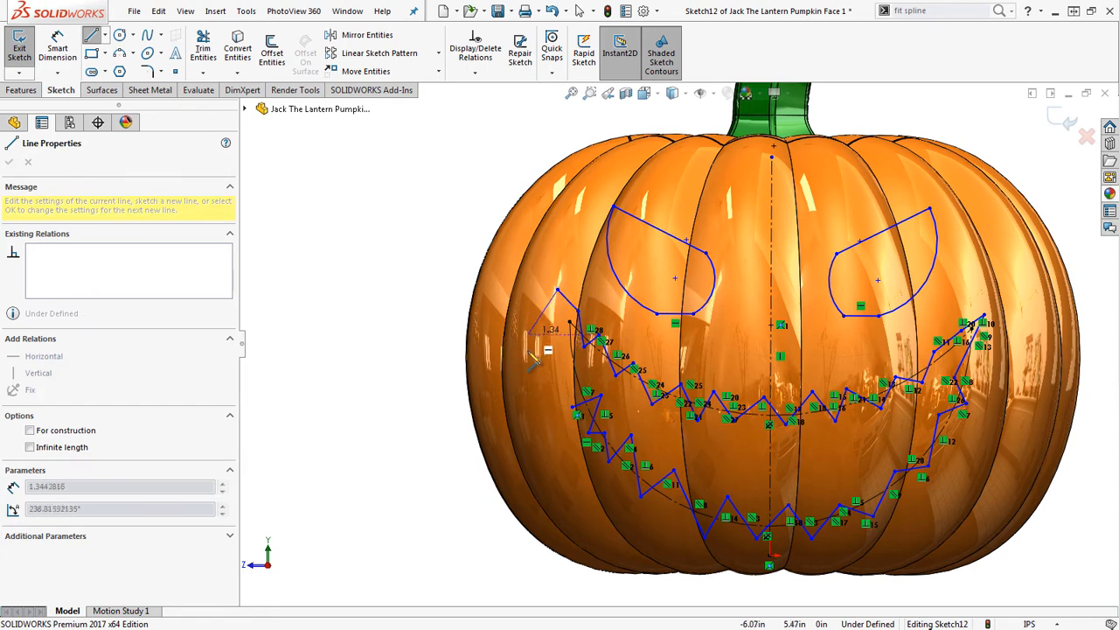
pyautogui.click(573, 405)
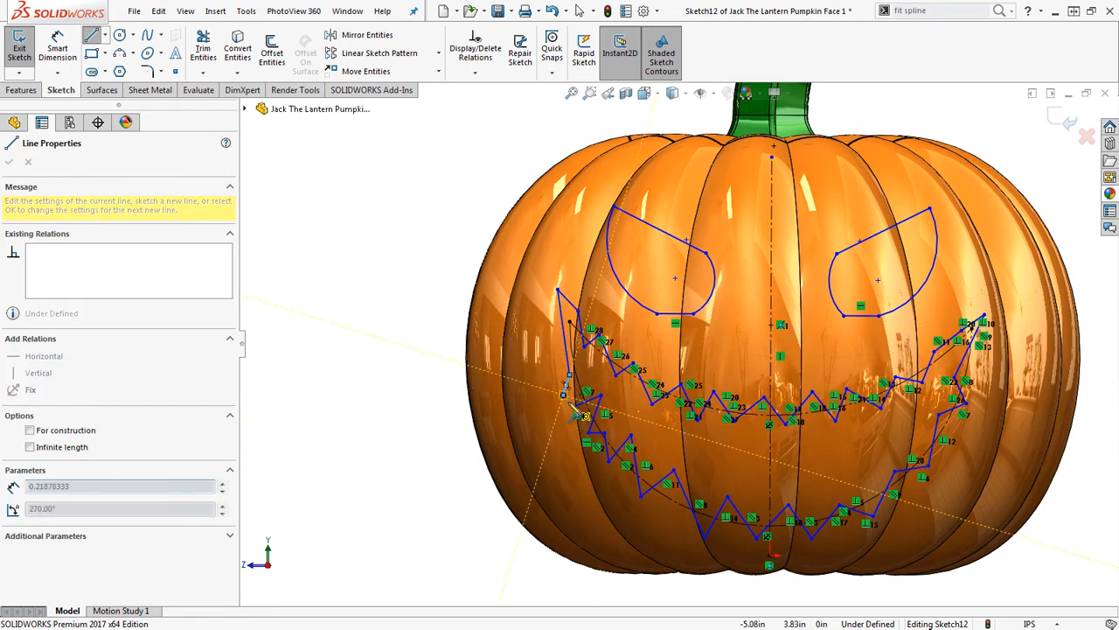
pyautogui.rightClick(585, 418)
pyautogui.click(587, 418)
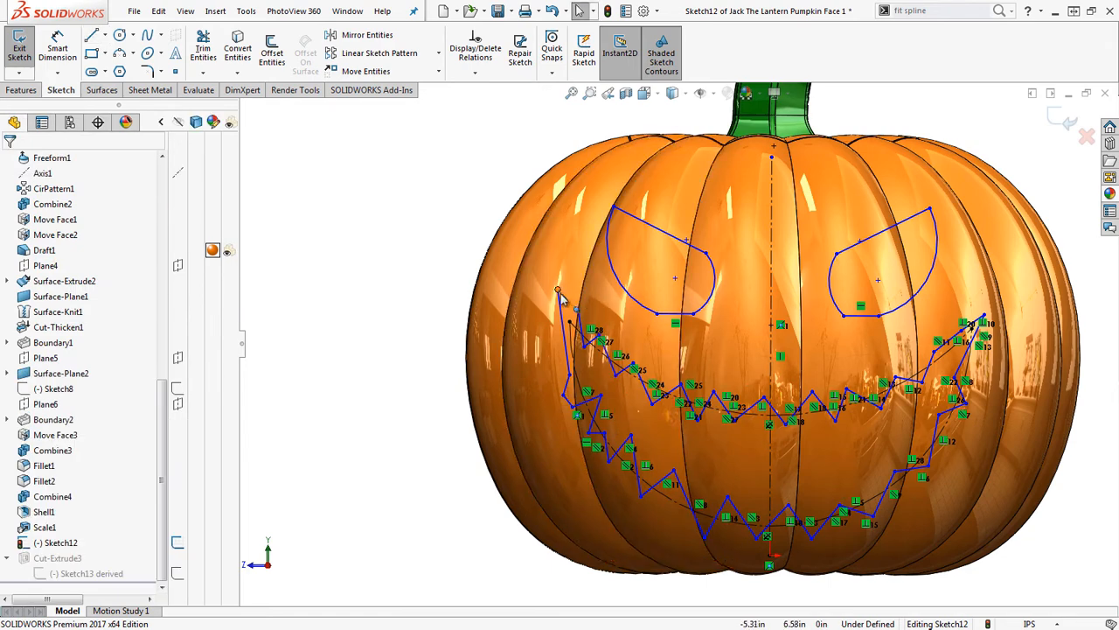
# Step: Move the mouth's left tip point slightly outward and down, and exit the sketch to update the cut
pyautogui.moveTo(557, 293)
pyautogui.mouseDown()
pyautogui.moveTo(538, 302)
pyautogui.moveTo(545, 291)
pyautogui.moveTo(580, 320)
pyautogui.moveTo(553, 301)
pyautogui.mouseUp()
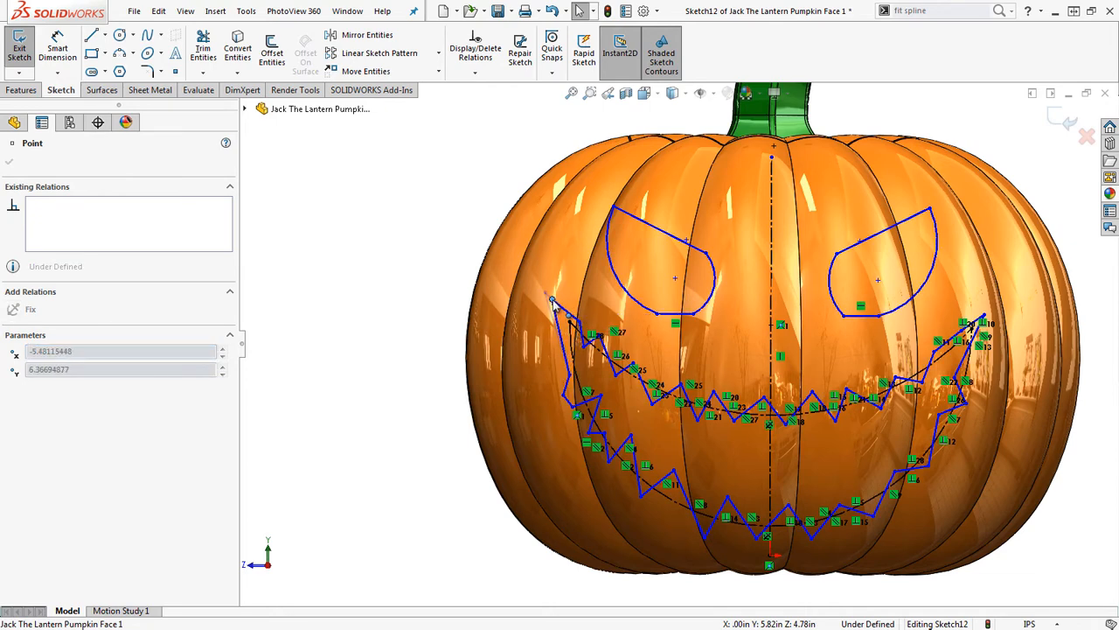
pyautogui.click(1068, 122)
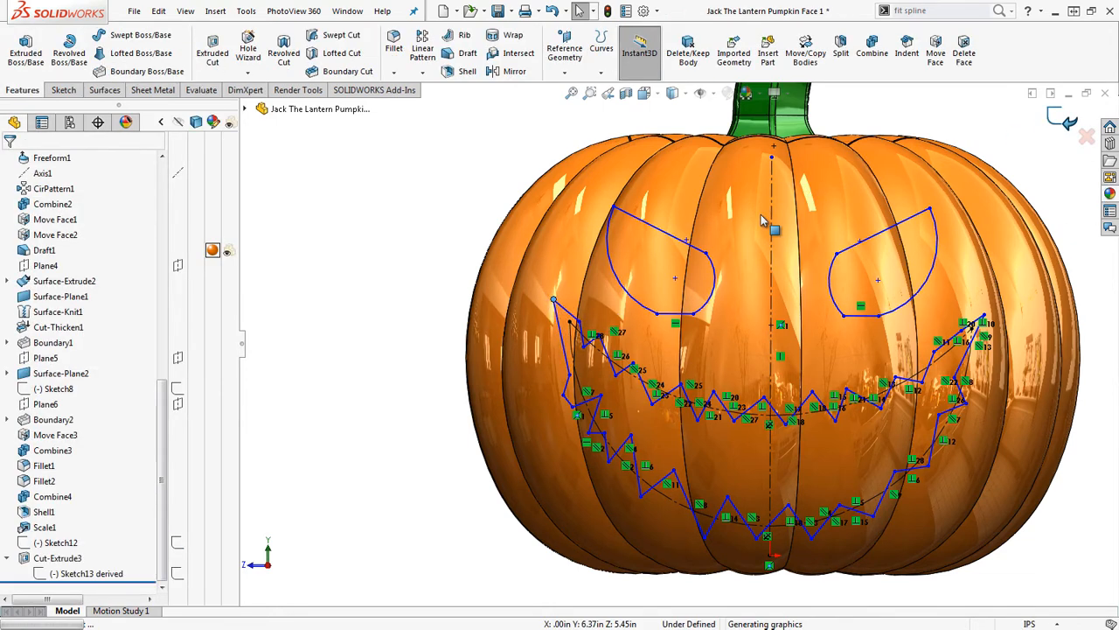
pyautogui.scroll(3, 689, 406)
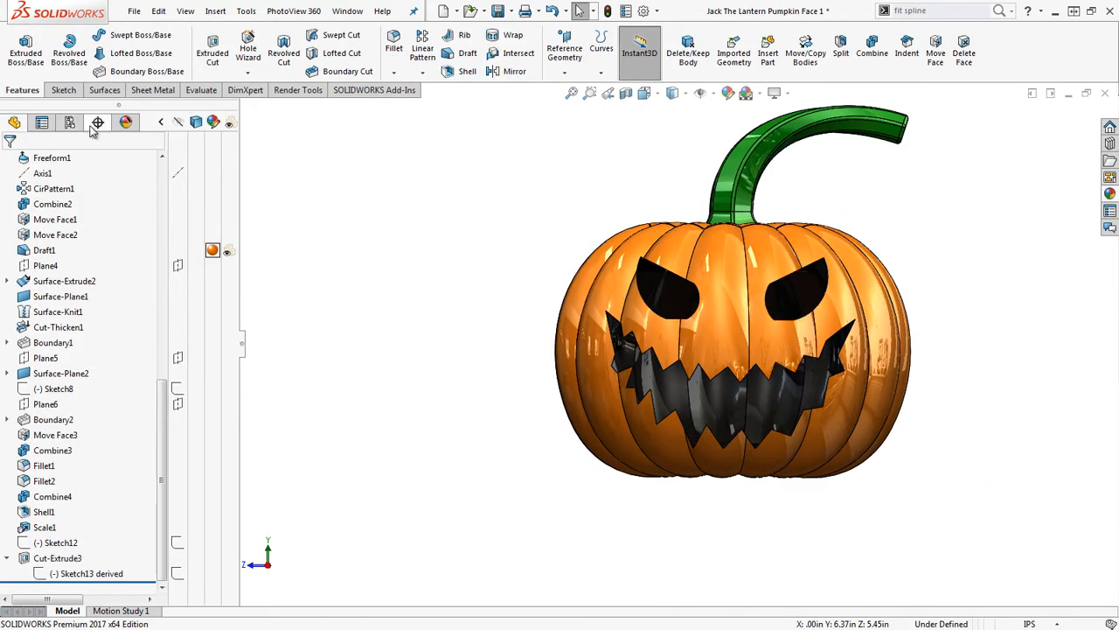
# Step: Edit the black interior appearance color<4> and lower its reflection amount to 0.020
pyautogui.click(126, 123)
pyautogui.click(38, 253)
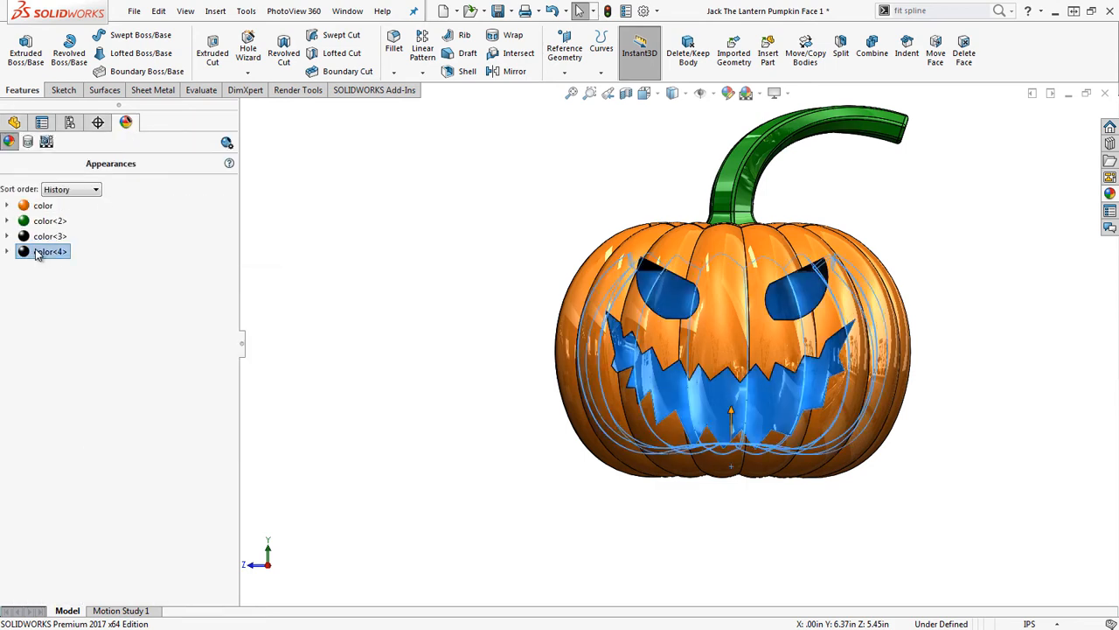
pyautogui.rightClick(38, 253)
pyautogui.click(75, 273)
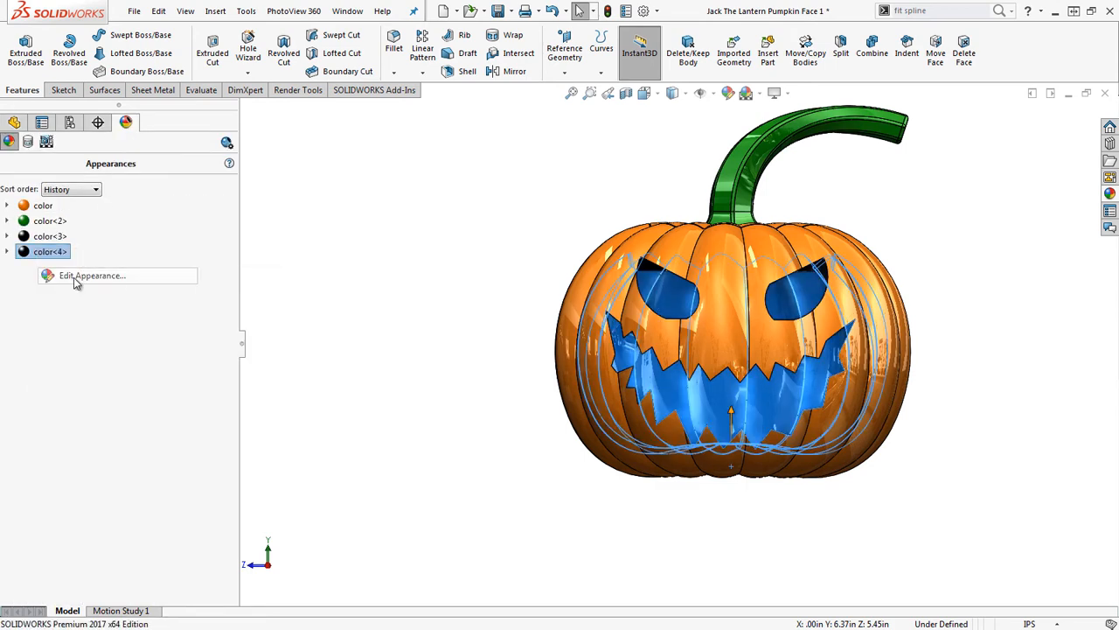
pyautogui.click(46, 204)
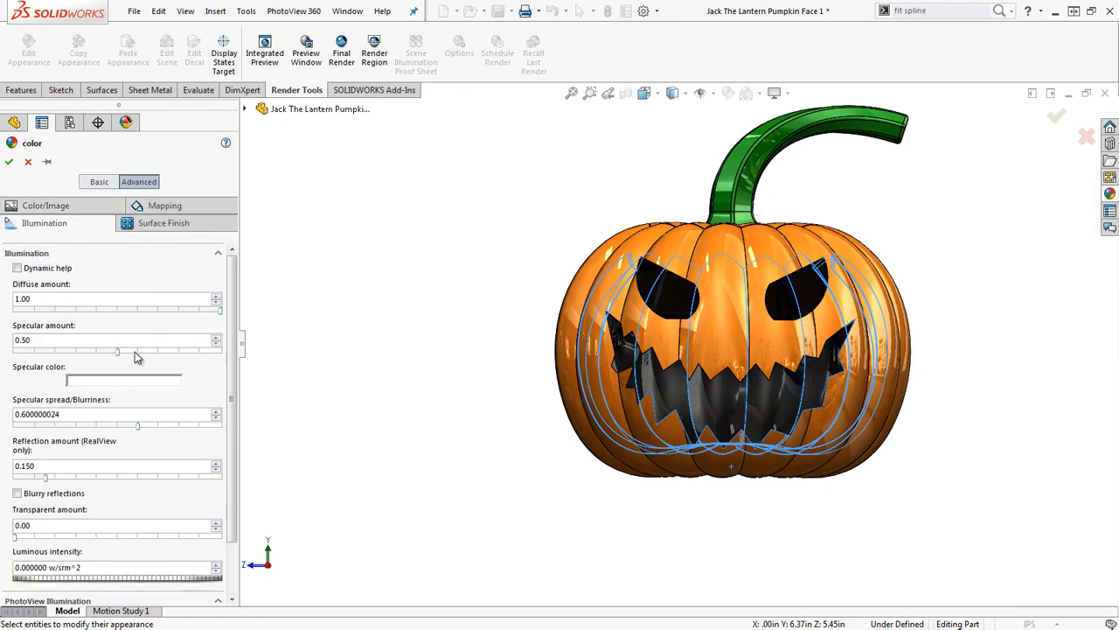
pyautogui.moveTo(234, 334); pyautogui.dragTo(248, 365)
pyautogui.scroll(1, 313, 325)
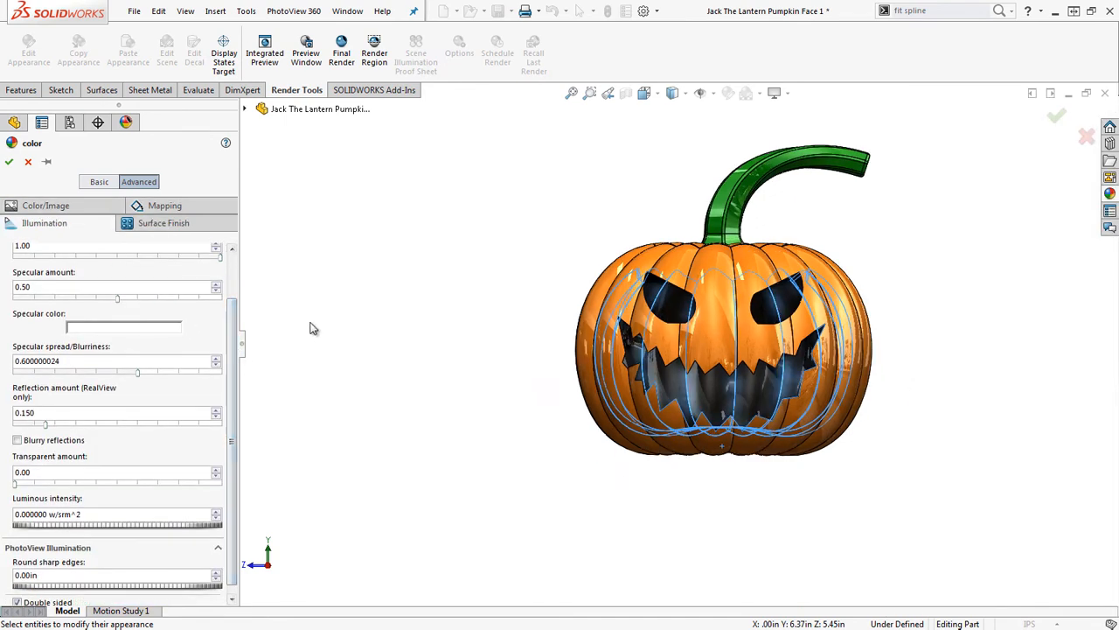
pyautogui.scroll(1, 218, 348)
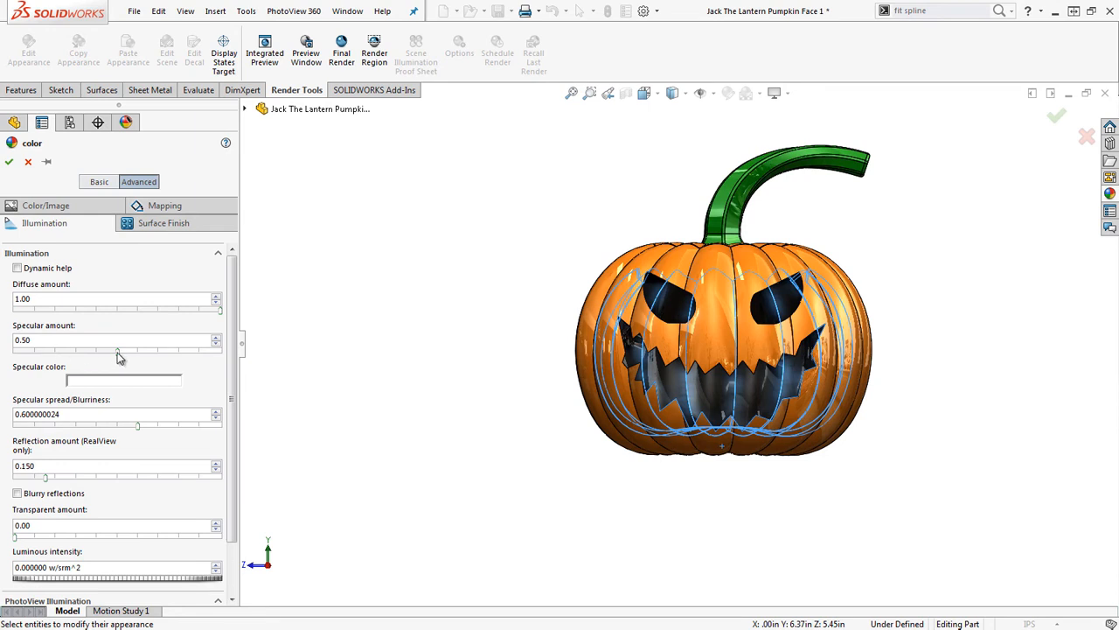
pyautogui.moveTo(48, 484); pyautogui.dragTo(22, 484)
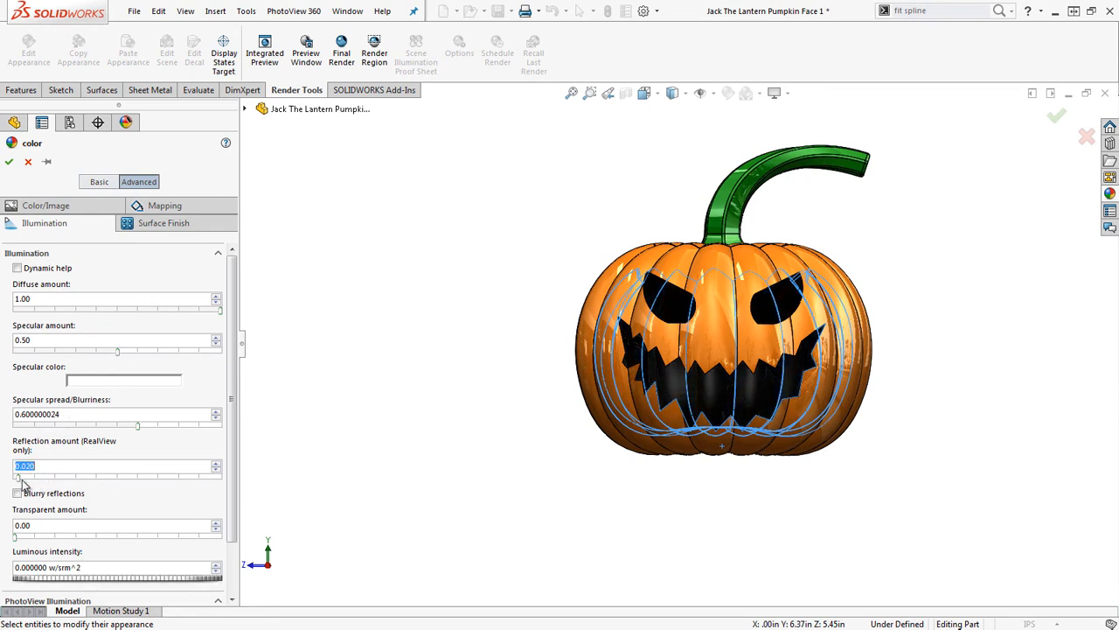
# Step: Set the black appearance's specular spread to 0.70929, specular amount to 0.33 and diffuse amount to 0.99, and accept the changes
pyautogui.click(136, 425)
pyautogui.moveTo(87, 434); pyautogui.dragTo(161, 439)
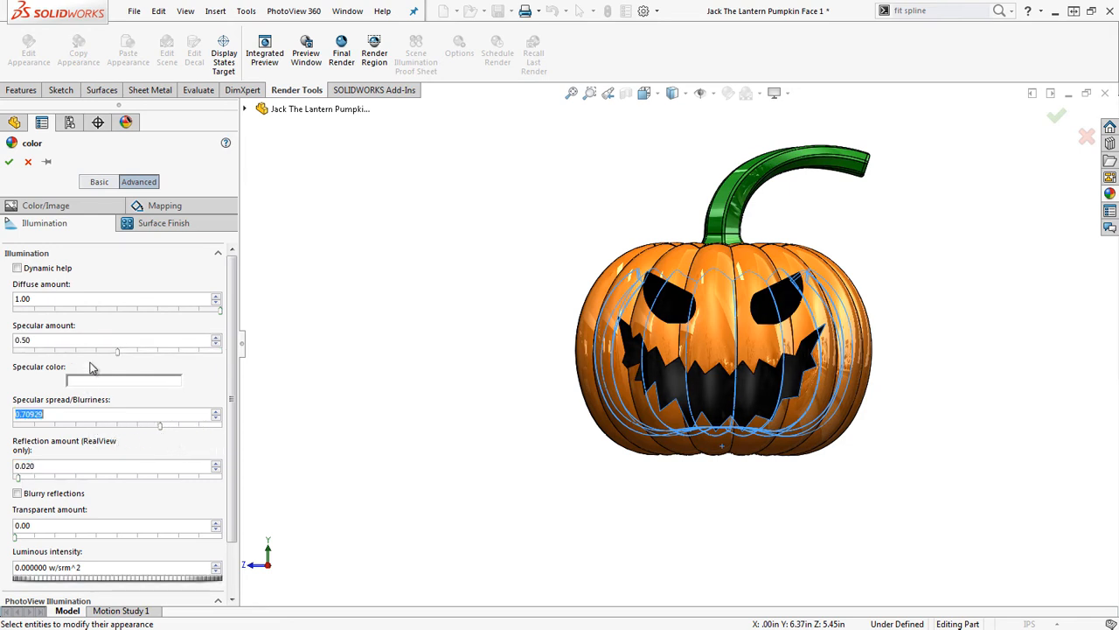
pyautogui.moveTo(119, 361)
pyautogui.mouseDown()
pyautogui.moveTo(70, 358)
pyautogui.moveTo(169, 375)
pyautogui.moveTo(129, 376)
pyautogui.mouseUp()
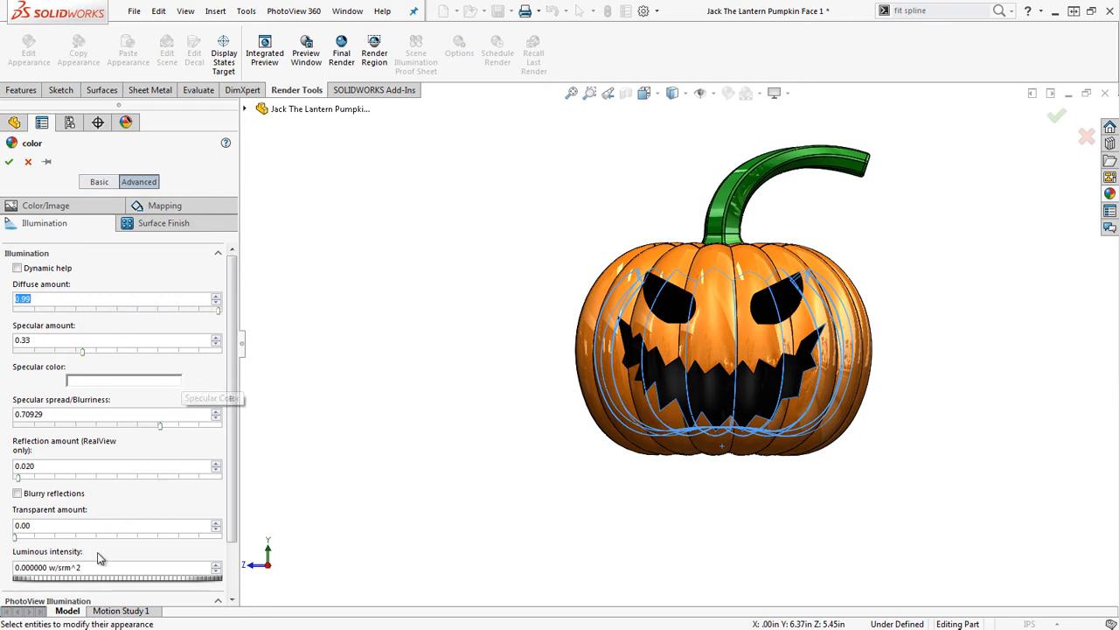
pyautogui.moveTo(87, 580); pyautogui.dragTo(0, 582)
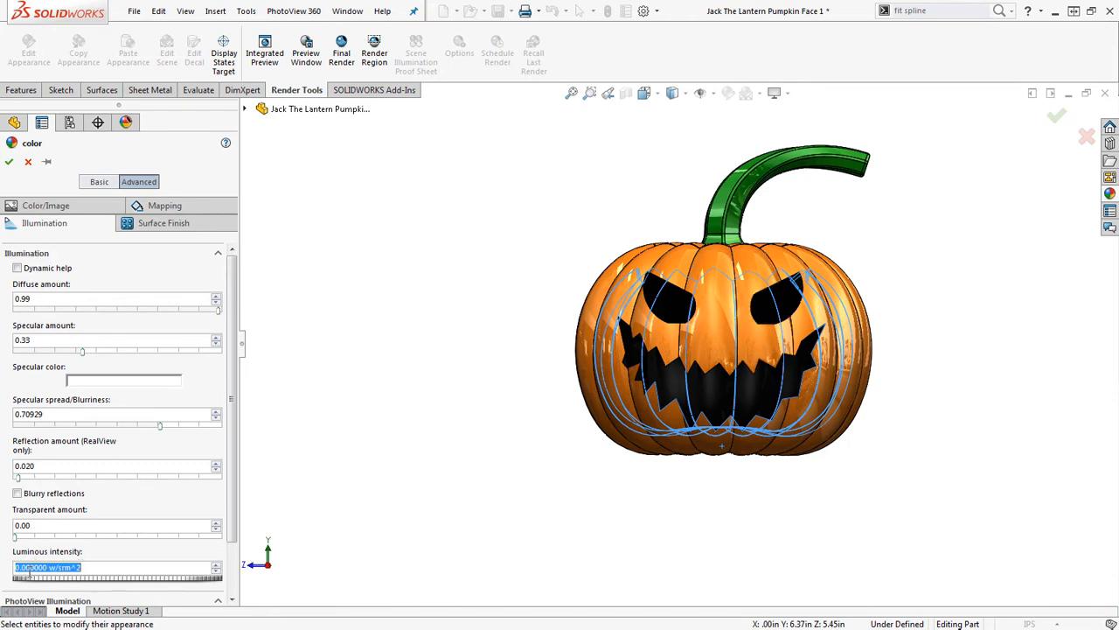
pyautogui.click(11, 163)
# Step: Edit the orange pumpkin appearance, setting its reflection amount to 0.050 and specular amount to 0.42
pyautogui.scroll(-3, 837, 363)
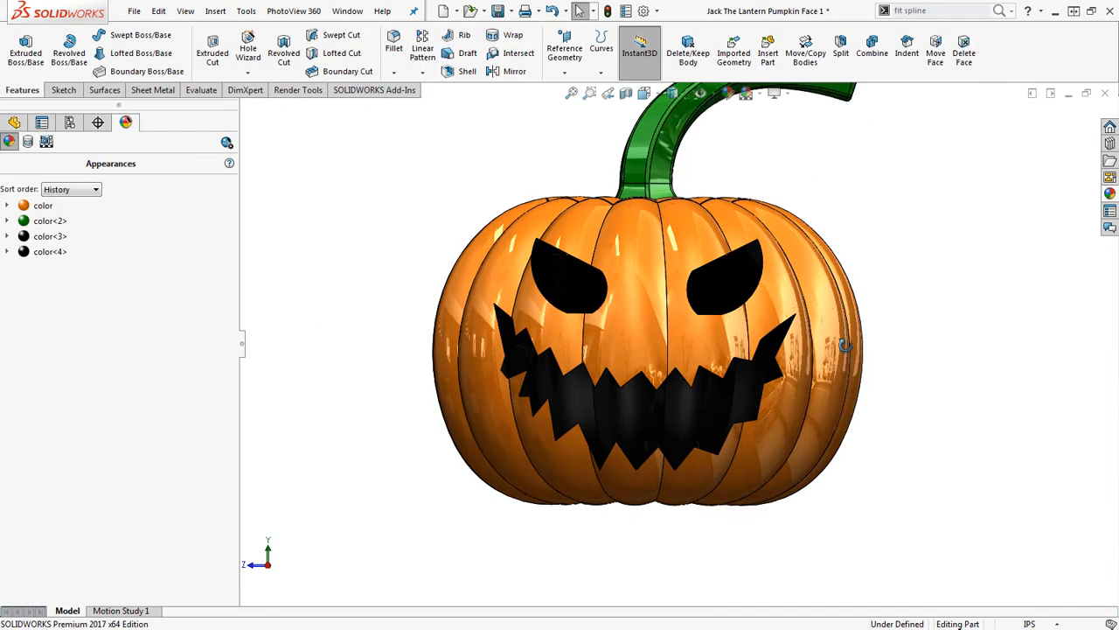
pyautogui.press('f')
pyautogui.click(31, 206)
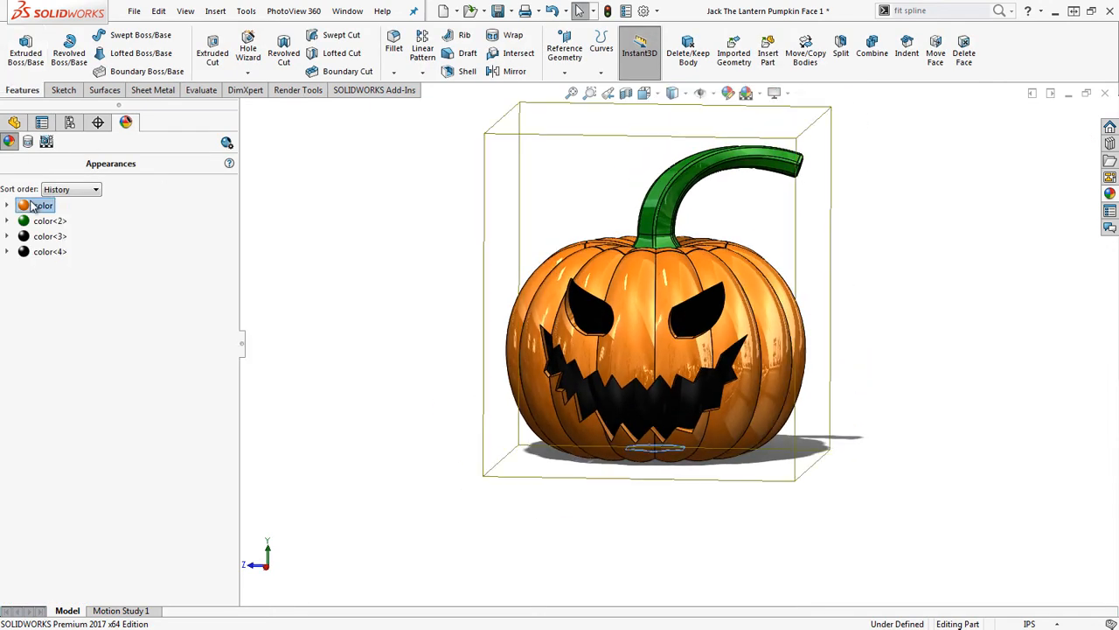
pyautogui.rightClick(31, 206)
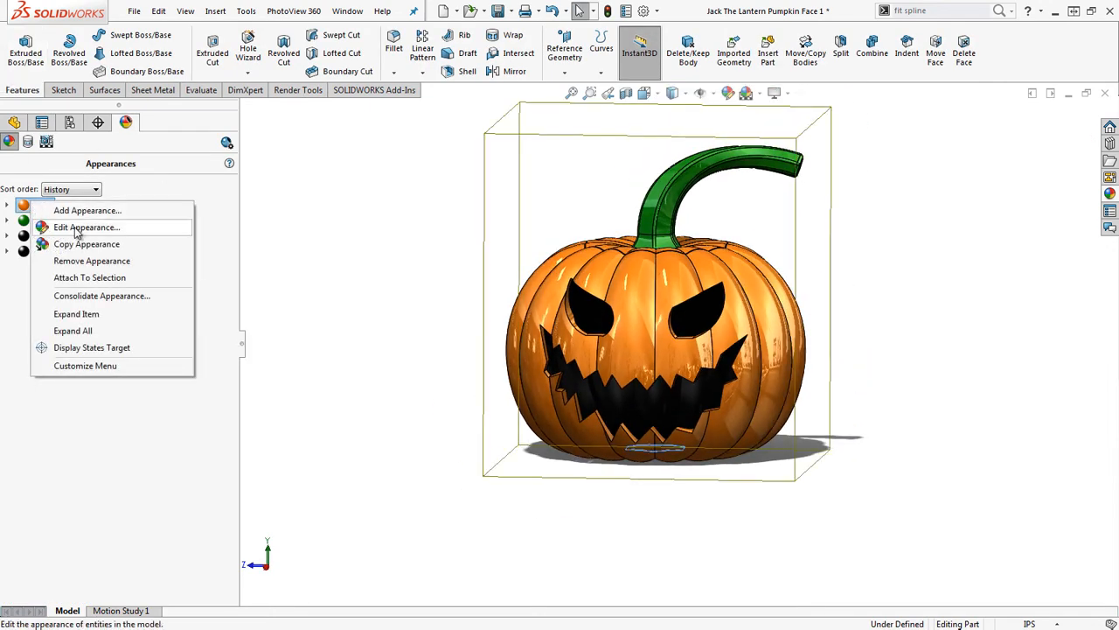
pyautogui.click(77, 229)
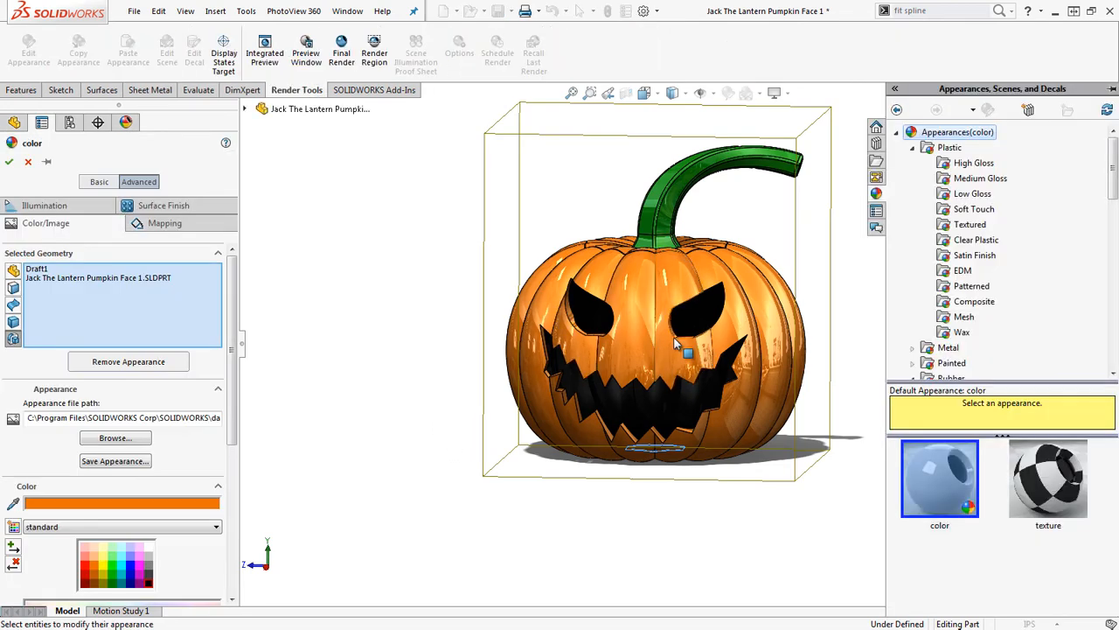
pyautogui.scroll(-1, 676, 344)
pyautogui.click(78, 223)
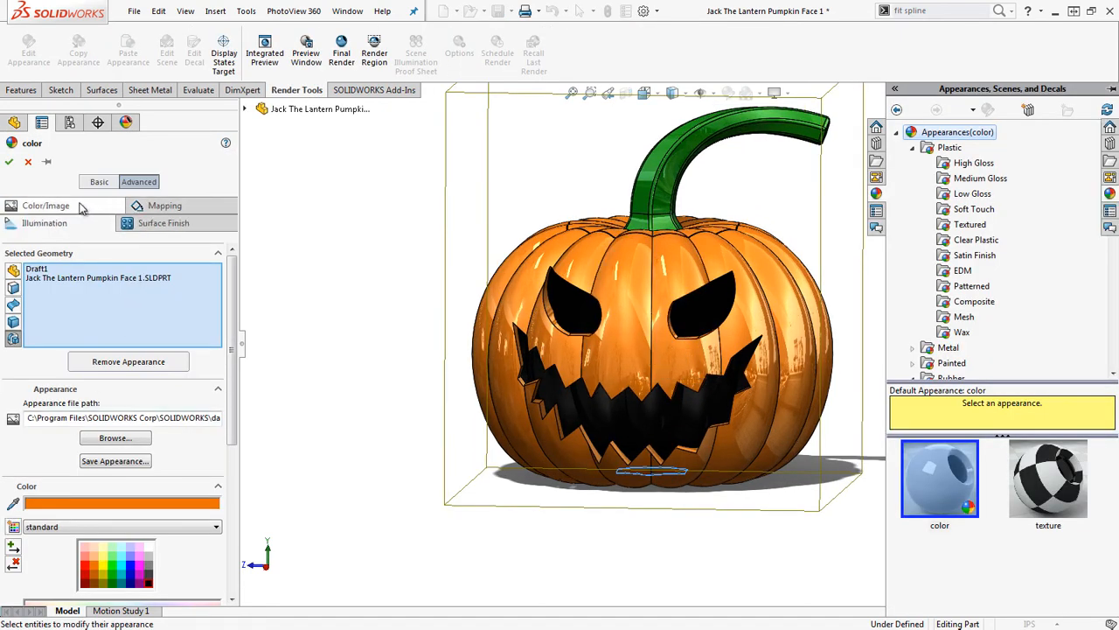
pyautogui.click(75, 224)
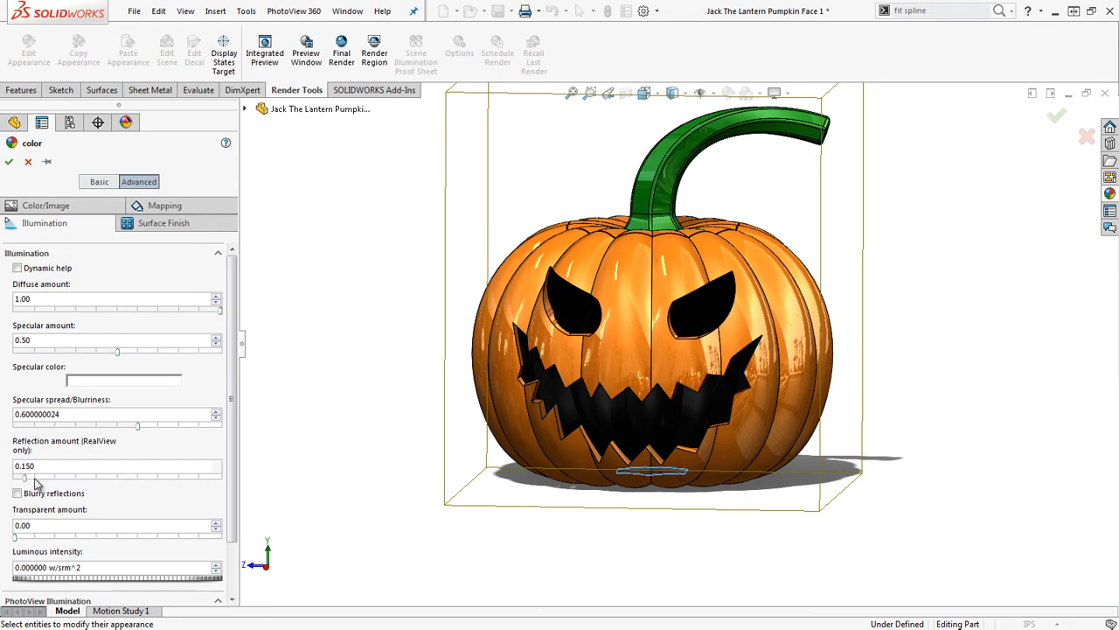
pyautogui.moveTo(35, 481); pyautogui.dragTo(25, 482)
pyautogui.moveTo(119, 354)
pyautogui.mouseDown()
pyautogui.moveTo(203, 358)
pyautogui.moveTo(90, 365)
pyautogui.moveTo(101, 374)
pyautogui.moveTo(72, 366)
pyautogui.moveTo(104, 355)
pyautogui.mouseUp()
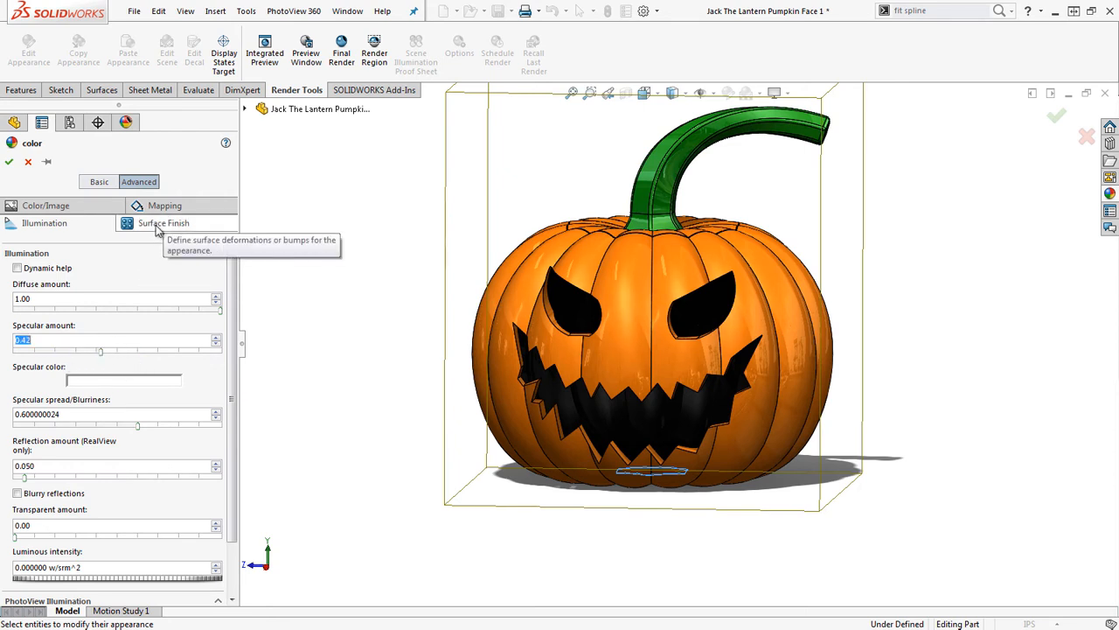
# Step: Examine the orange appearance's surface finish settings and browse the plastic and rubber appearances, including Medium Gloss, Composite, Wax, Matte, Gloss and Texture
pyautogui.click(154, 225)
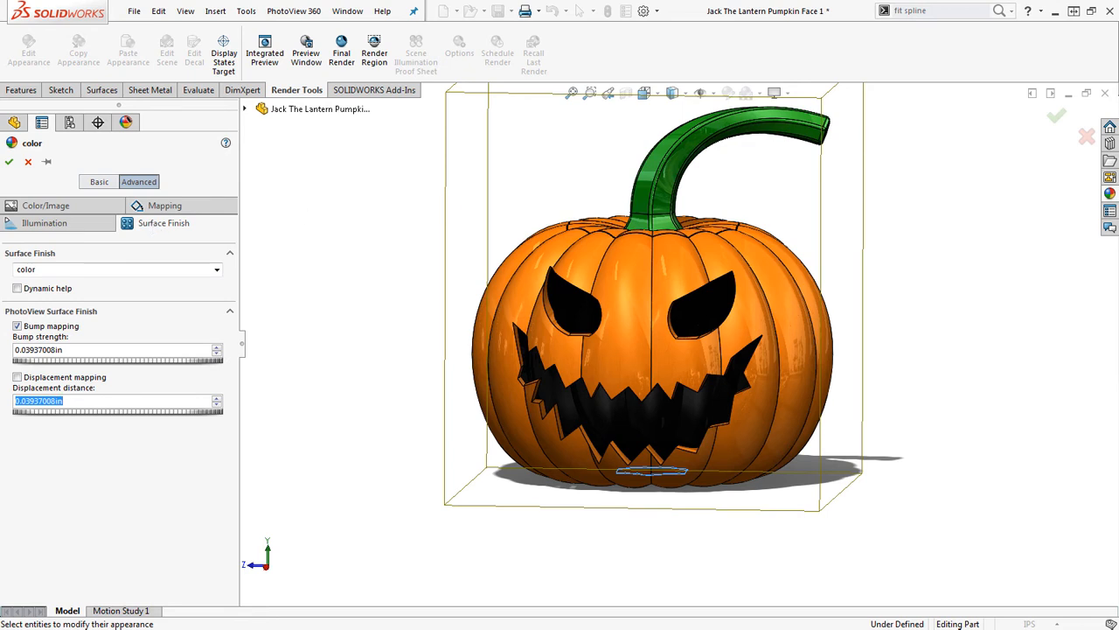
pyautogui.click(1109, 194)
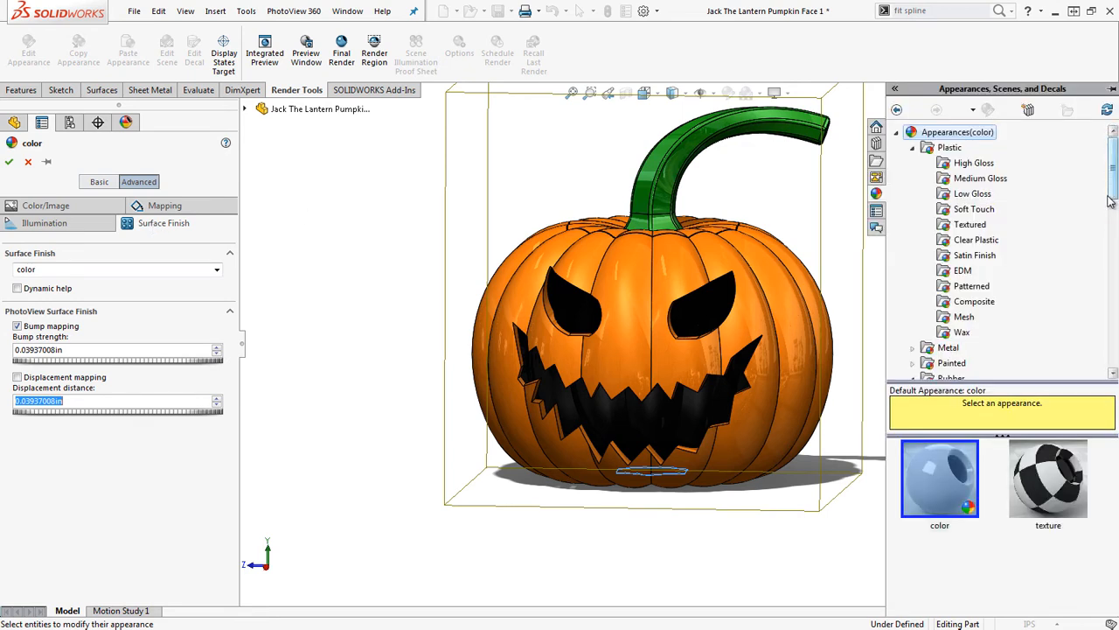
pyautogui.click(962, 179)
pyautogui.scroll(-3, 999, 449)
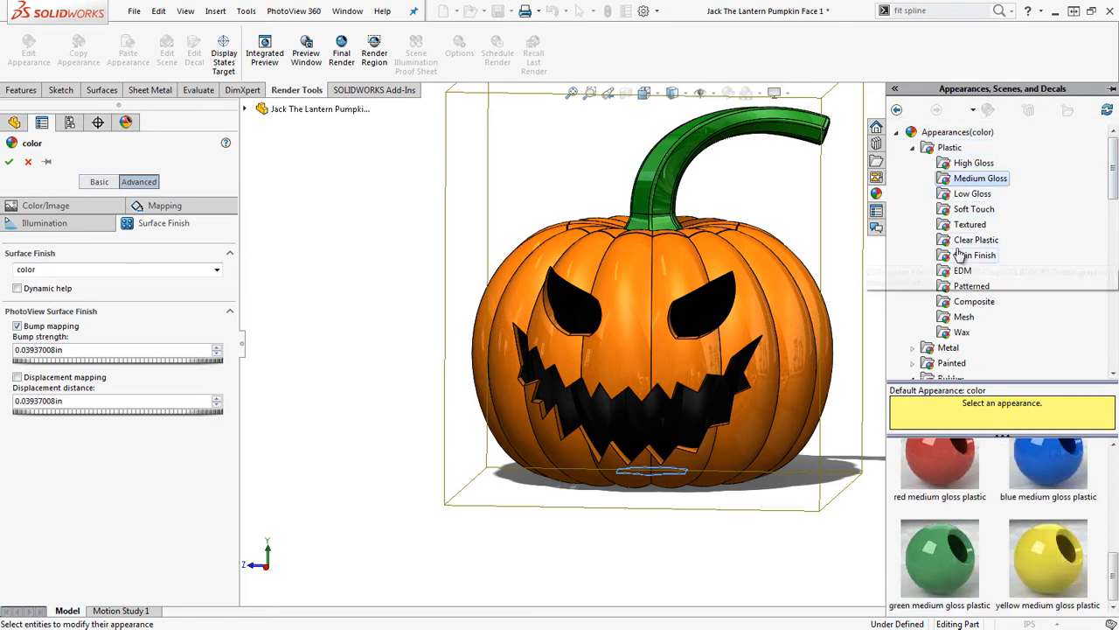
pyautogui.click(974, 301)
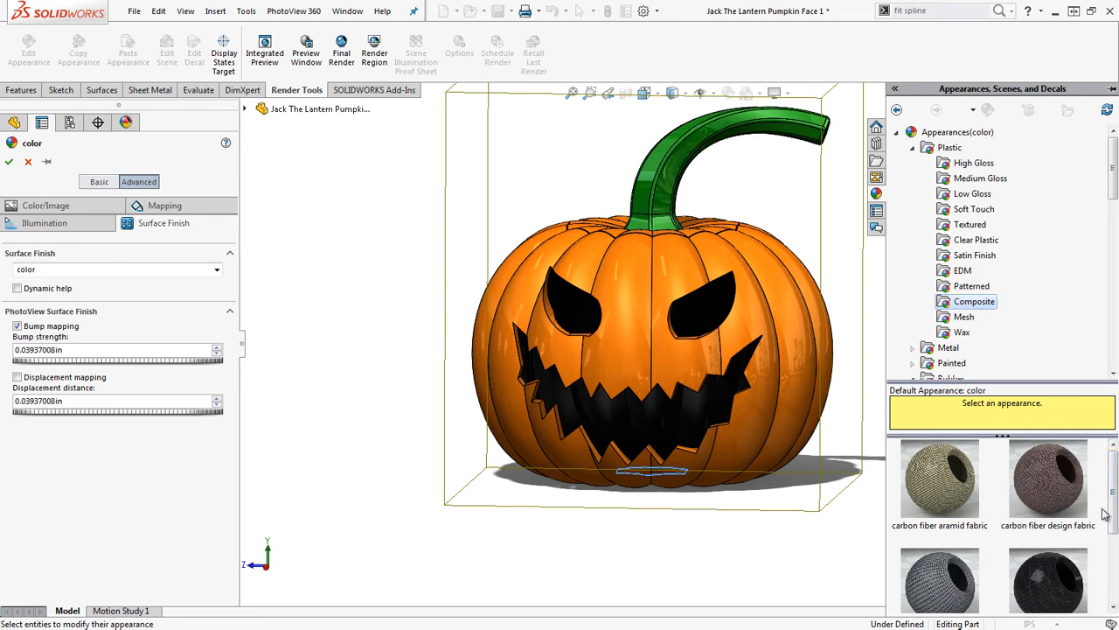
pyautogui.scroll(-2, 1105, 516)
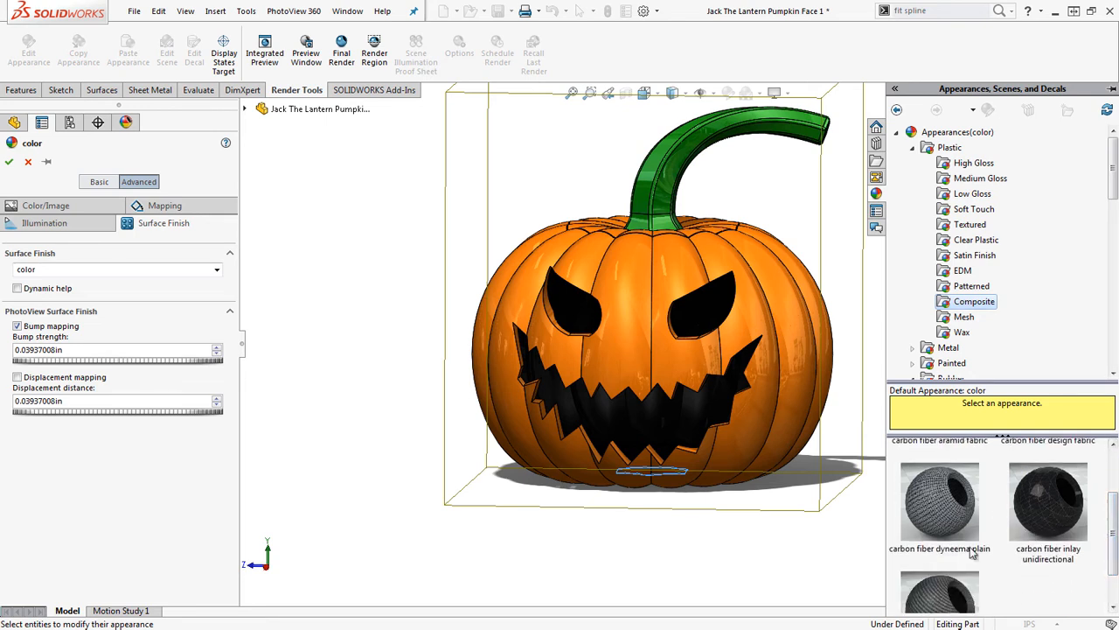
pyautogui.scroll(-1, 973, 552)
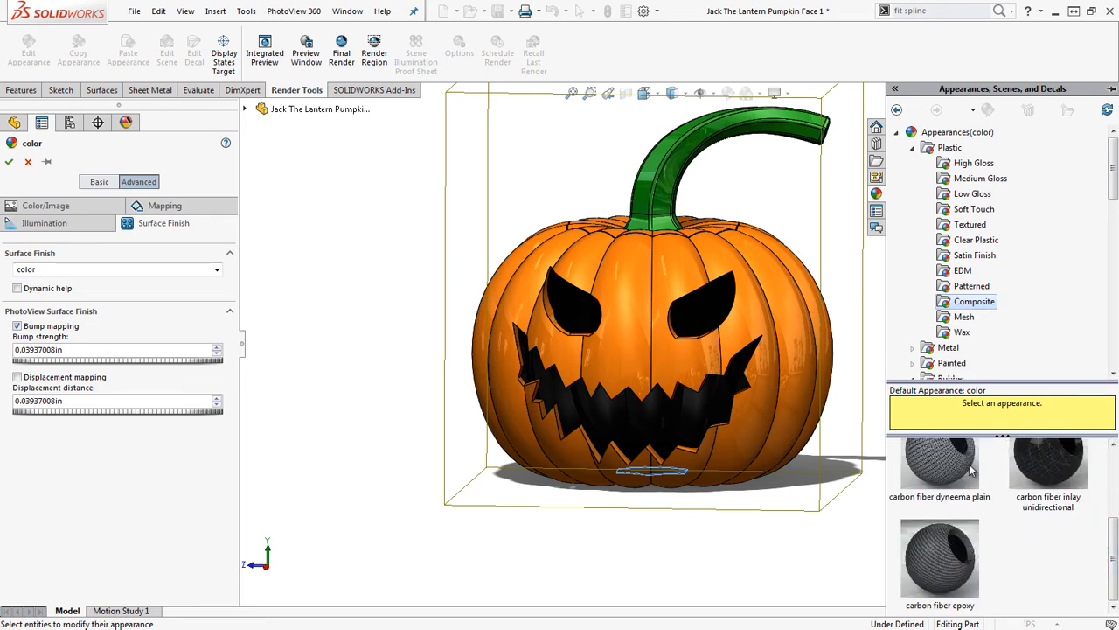
pyautogui.click(965, 319)
pyautogui.click(962, 333)
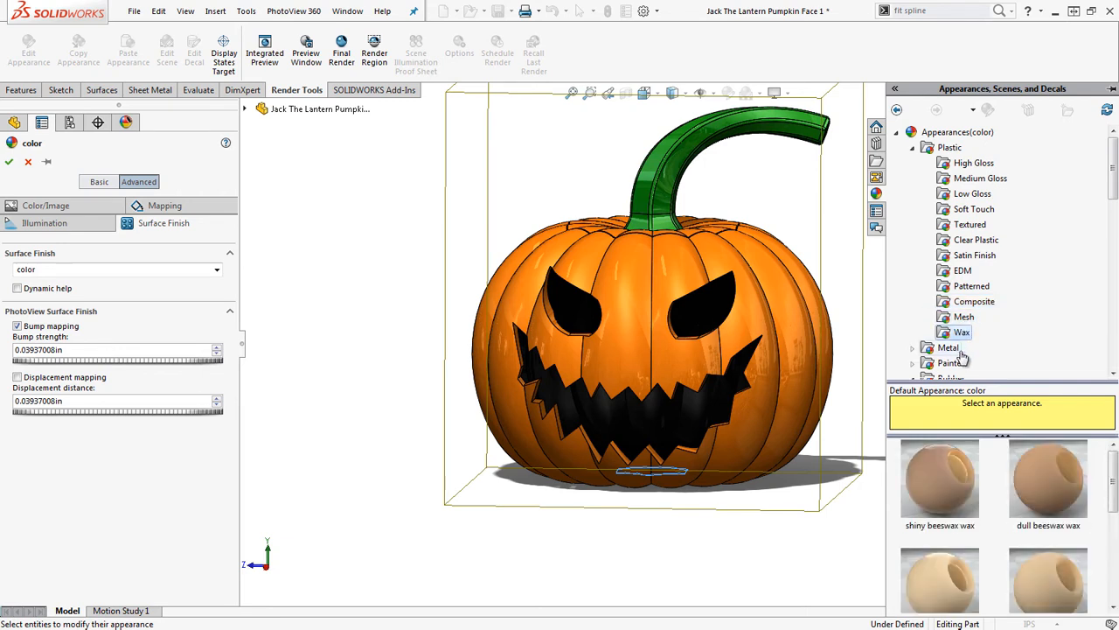
pyautogui.scroll(-2, 961, 324)
pyautogui.click(962, 302)
pyautogui.click(964, 318)
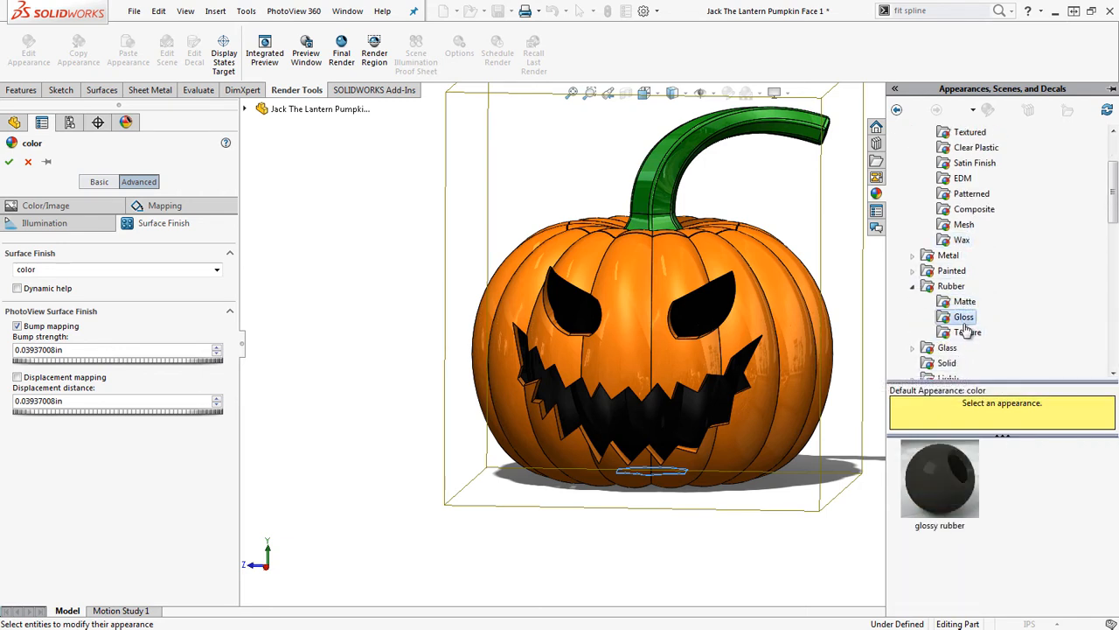
pyautogui.click(965, 333)
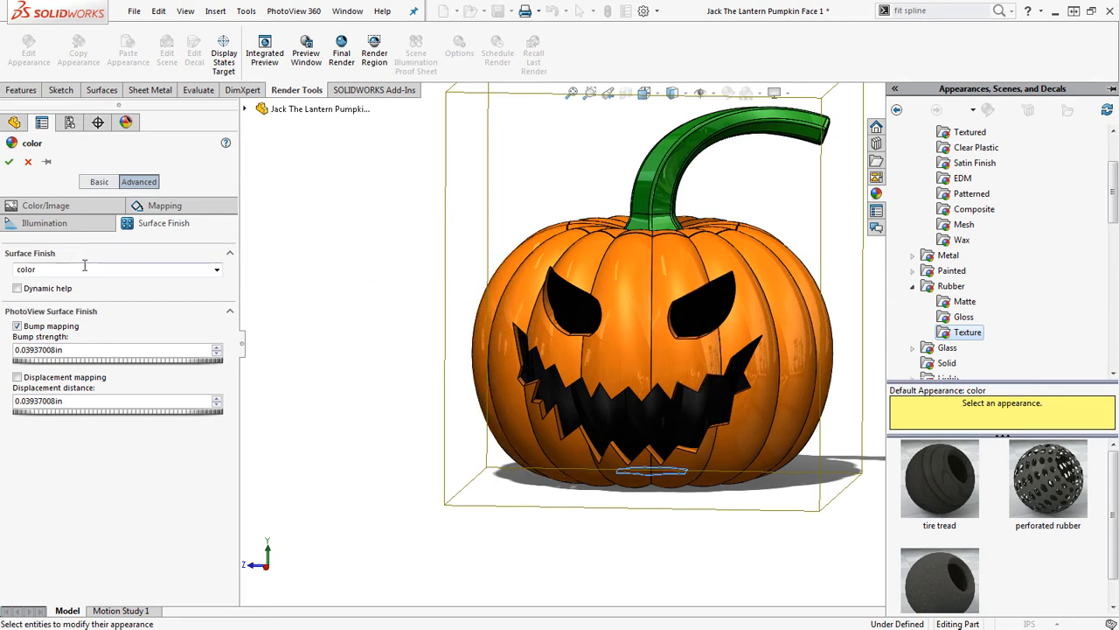
# Step: Try the Brushed surface finish on the orange pumpkin appearance and inspect its texture up close
pyautogui.click(217, 271)
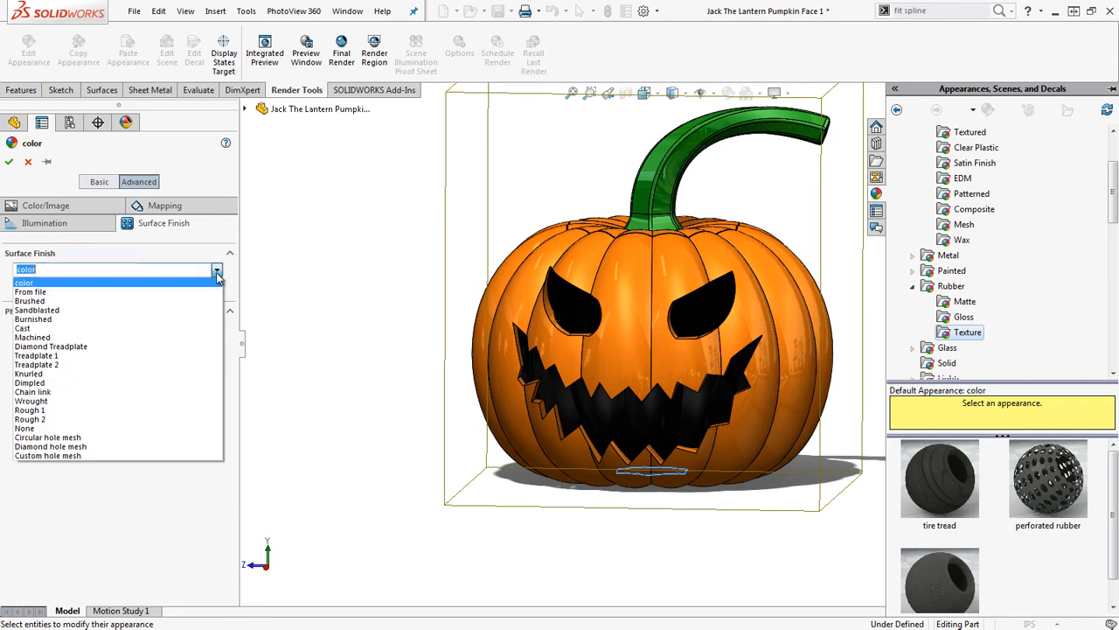
pyautogui.click(42, 301)
pyautogui.scroll(3, 825, 325)
pyautogui.scroll(-3, 822, 306)
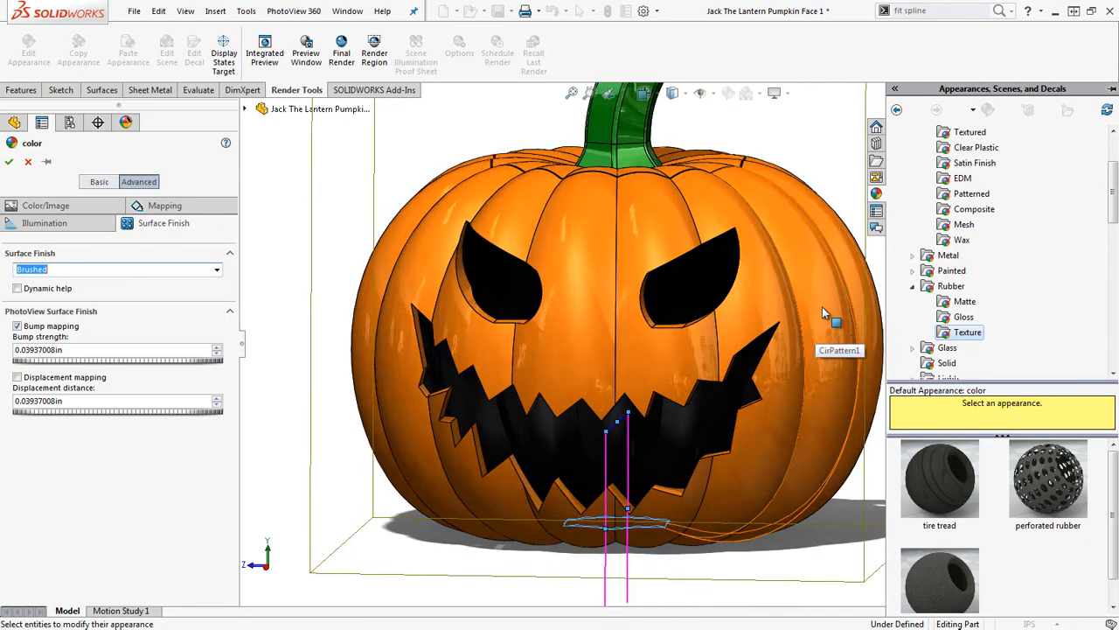
pyautogui.scroll(6, 387, 312)
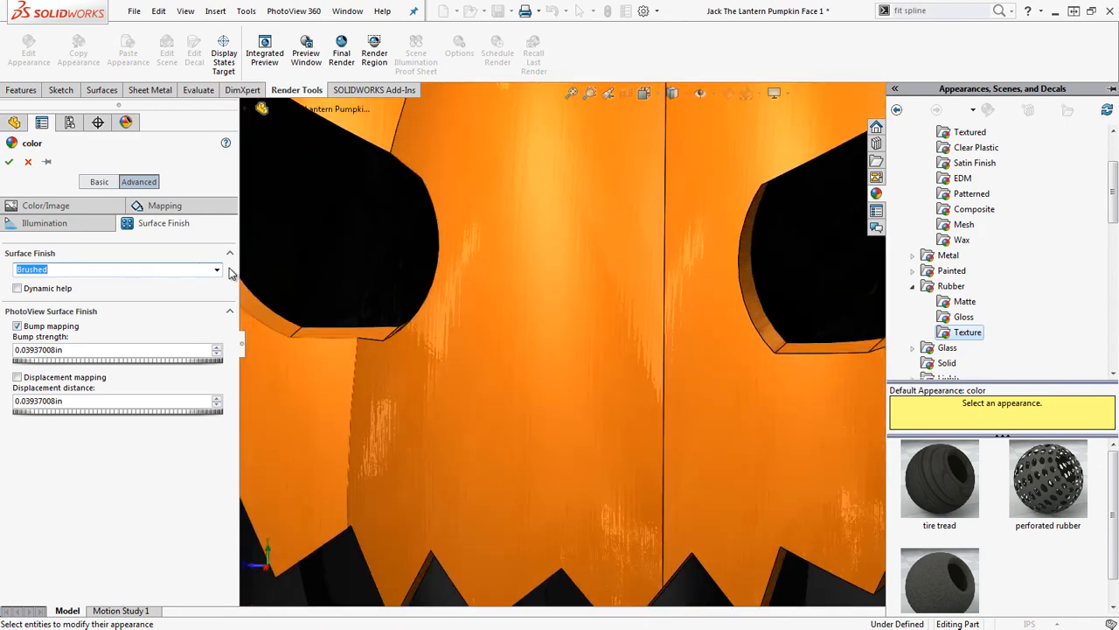
# Step: Try the Sandblasted and Cast surface finishes on the orange pumpkin appearance
pyautogui.click(217, 269)
pyautogui.click(36, 310)
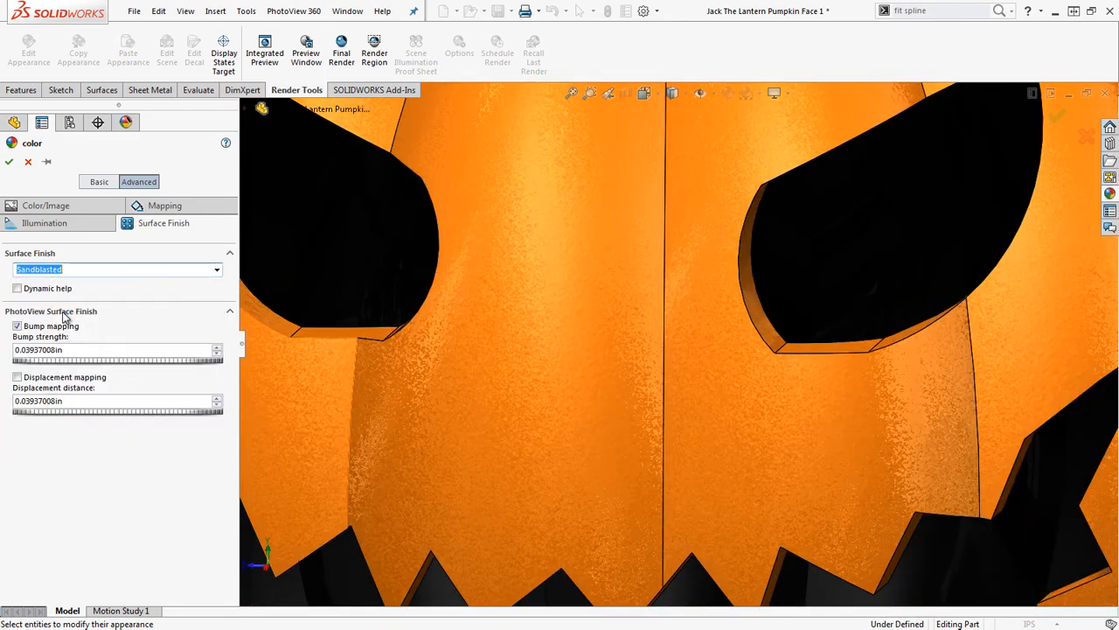
pyautogui.scroll(-5, 642, 398)
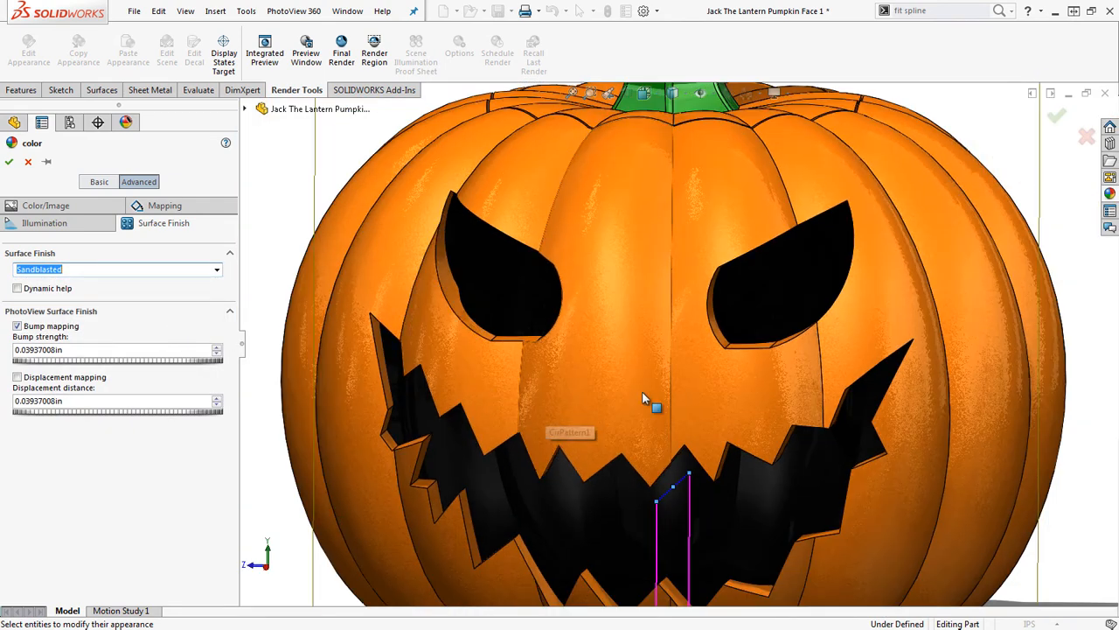
pyautogui.click(217, 269)
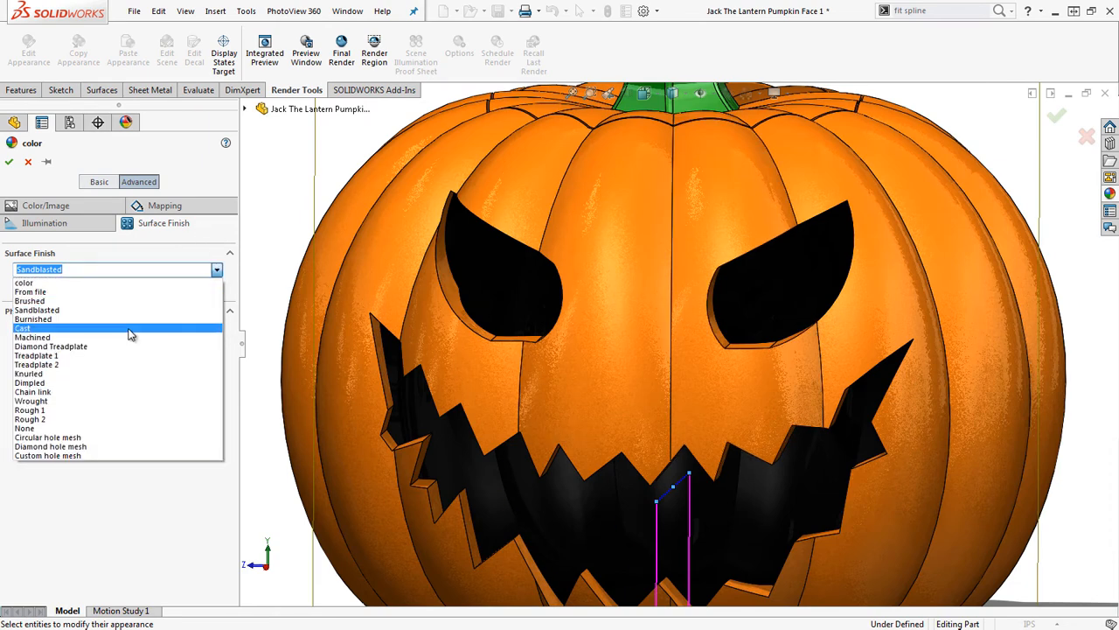
pyautogui.click(130, 328)
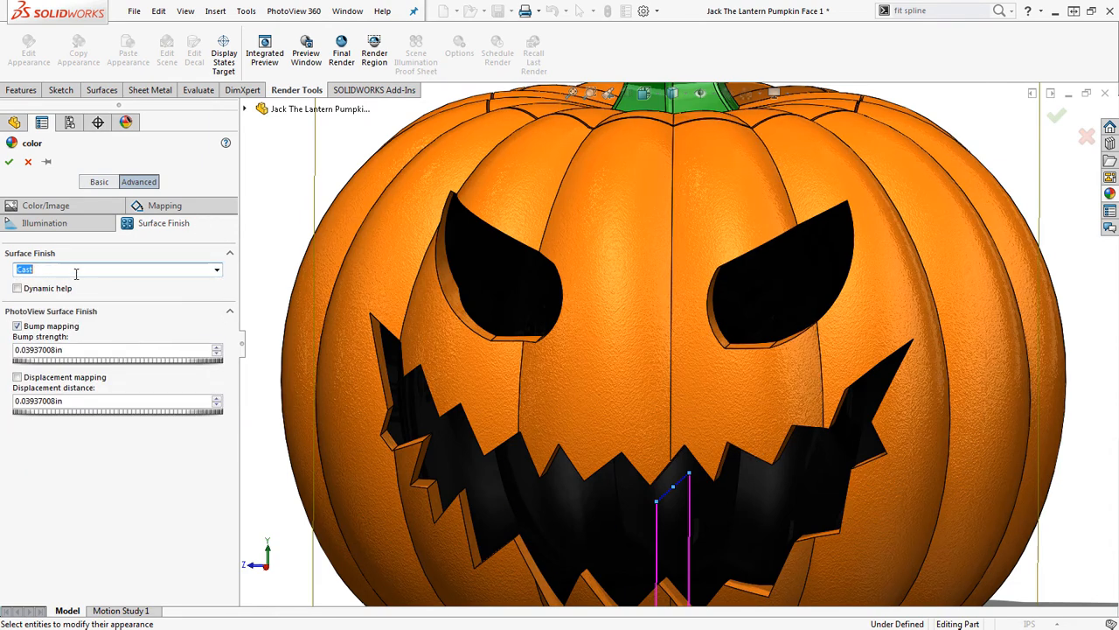
# Step: Set the orange appearance's surface finish to Machined and check the texture across the carved face
pyautogui.click(216, 271)
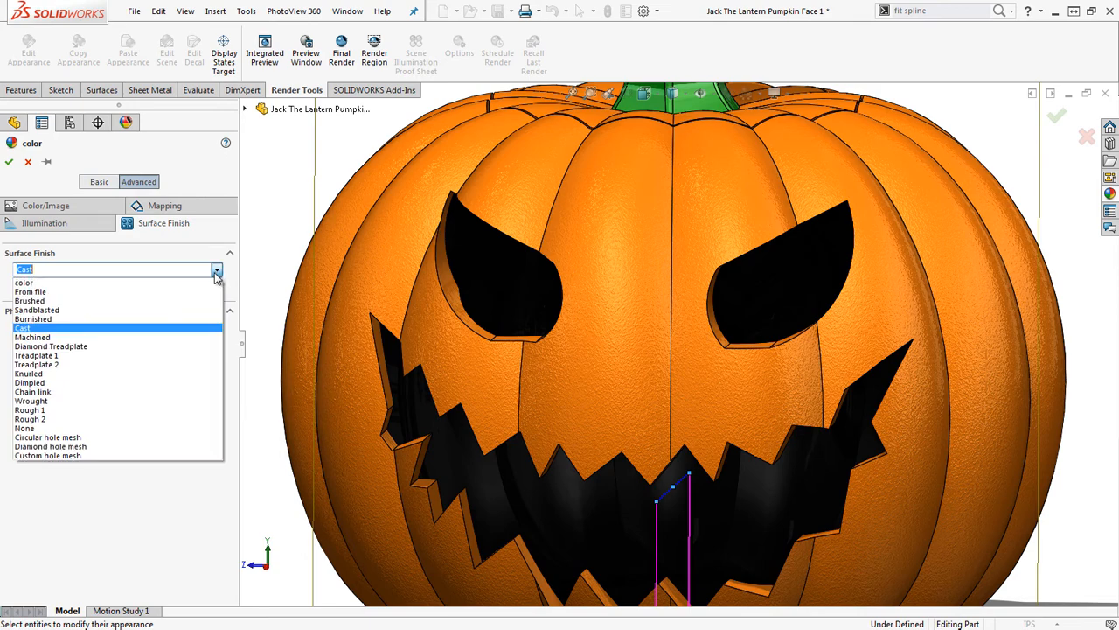
pyautogui.click(90, 342)
pyautogui.scroll(-8, 629, 403)
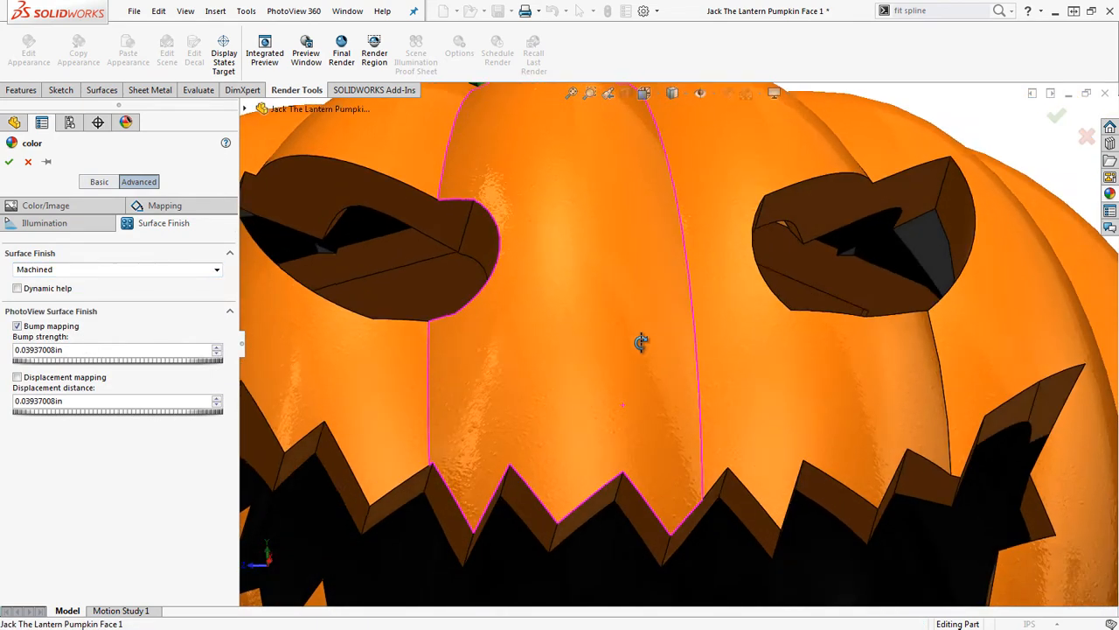
pyautogui.scroll(2, 618, 385)
pyautogui.scroll(3, 661, 327)
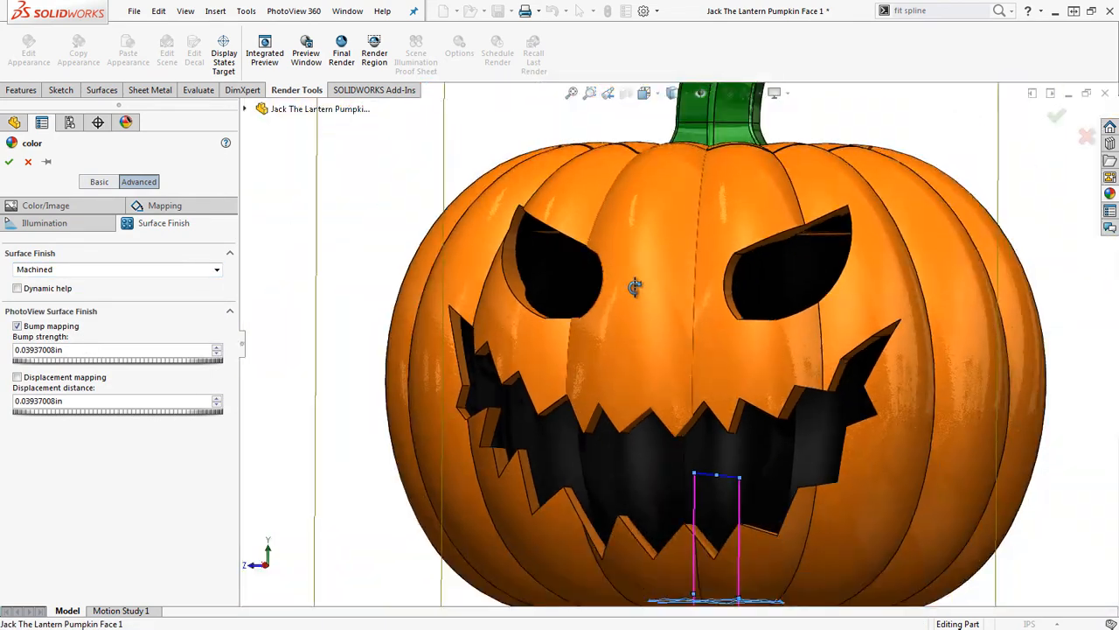
pyautogui.scroll(-1, 636, 290)
pyautogui.moveTo(637, 290); pyautogui.dragTo(650, 309, button='middle')
pyautogui.press('f')
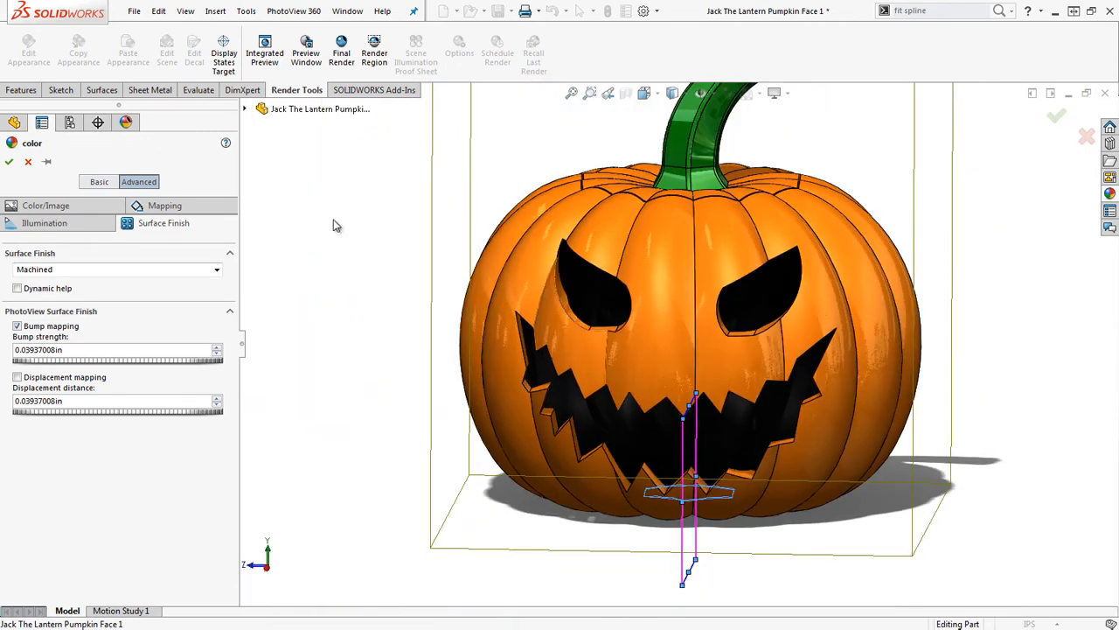
# Step: Set the orange appearance's specular amount to 0.28 and its diffuse amount to 0.68
pyautogui.click(61, 225)
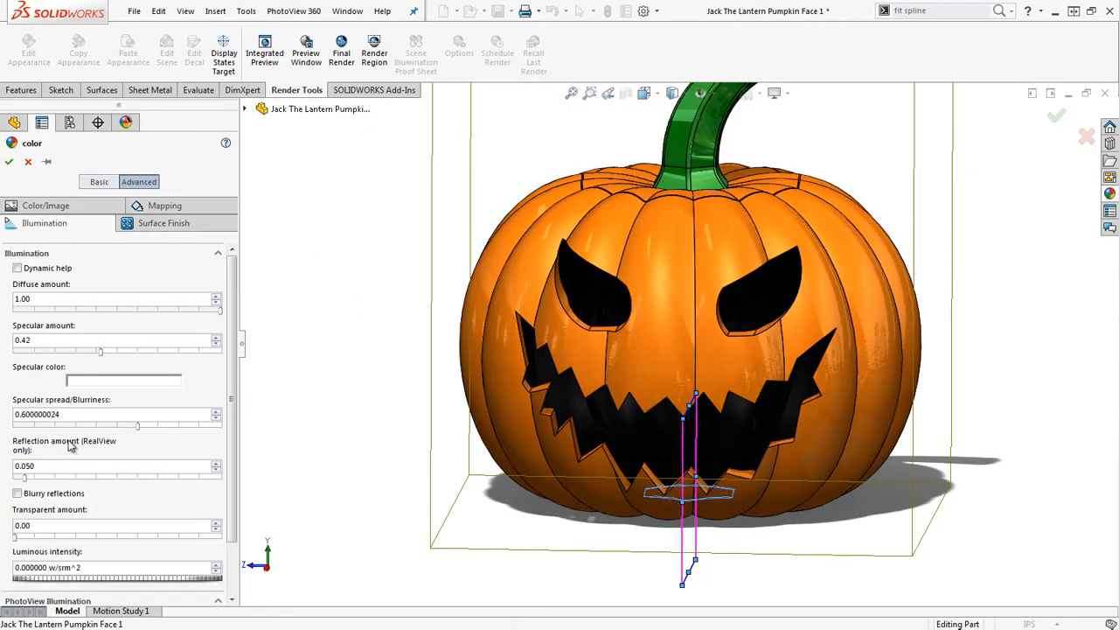
pyautogui.moveTo(133, 351); pyautogui.dragTo(78, 363)
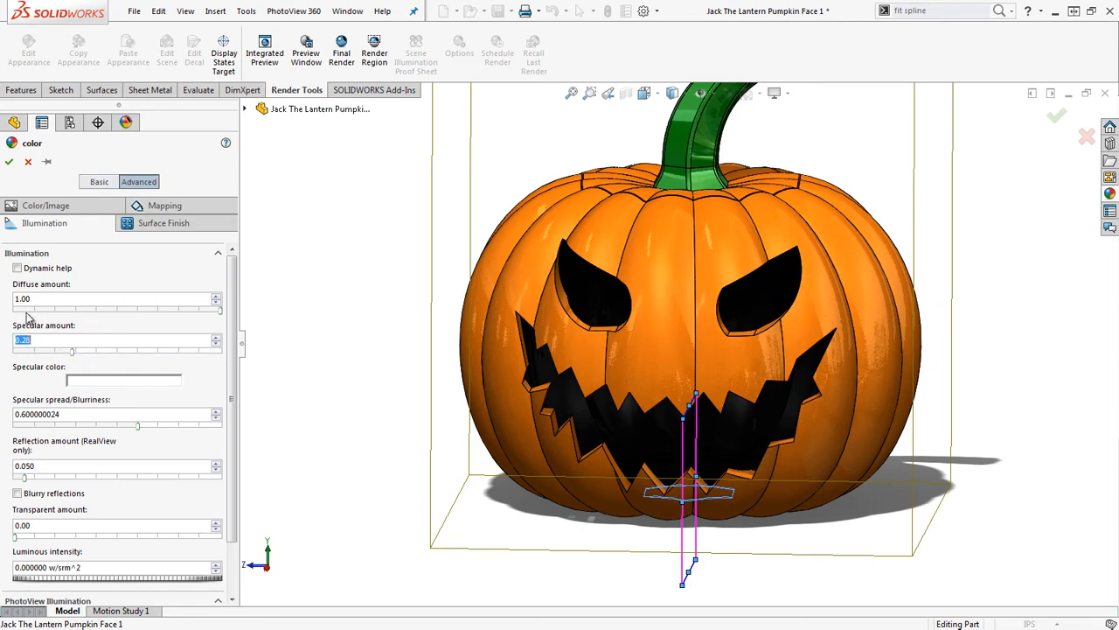
pyautogui.moveTo(161, 313)
pyautogui.mouseDown()
pyautogui.moveTo(60, 317)
pyautogui.moveTo(242, 325)
pyautogui.moveTo(127, 335)
pyautogui.moveTo(164, 335)
pyautogui.moveTo(150, 326)
pyautogui.moveTo(173, 318)
pyautogui.moveTo(155, 324)
pyautogui.mouseUp()
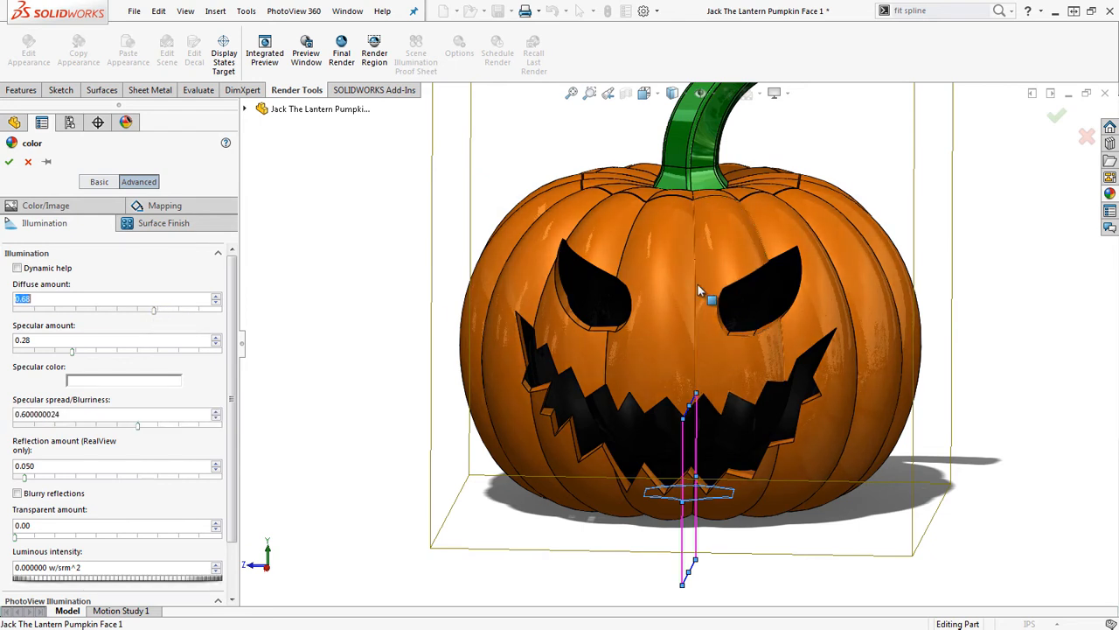
# Step: Set the orange appearance's reflection amount to 0.040, enable blurry reflections and accept the appearance changes
pyautogui.click(24, 479)
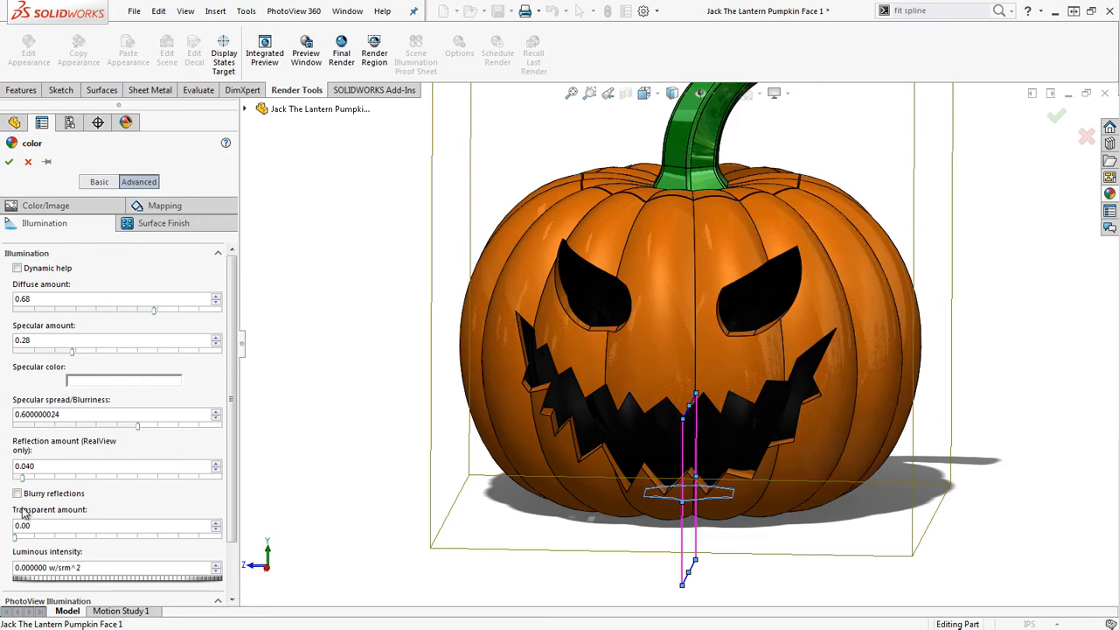
pyautogui.moveTo(599, 392)
pyautogui.mouseDown(button='middle')
pyautogui.moveTo(580, 350)
pyautogui.moveTo(579, 370)
pyautogui.moveTo(596, 333)
pyautogui.moveTo(600, 374)
pyautogui.mouseUp(button='middle')
pyautogui.scroll(2, 617, 406)
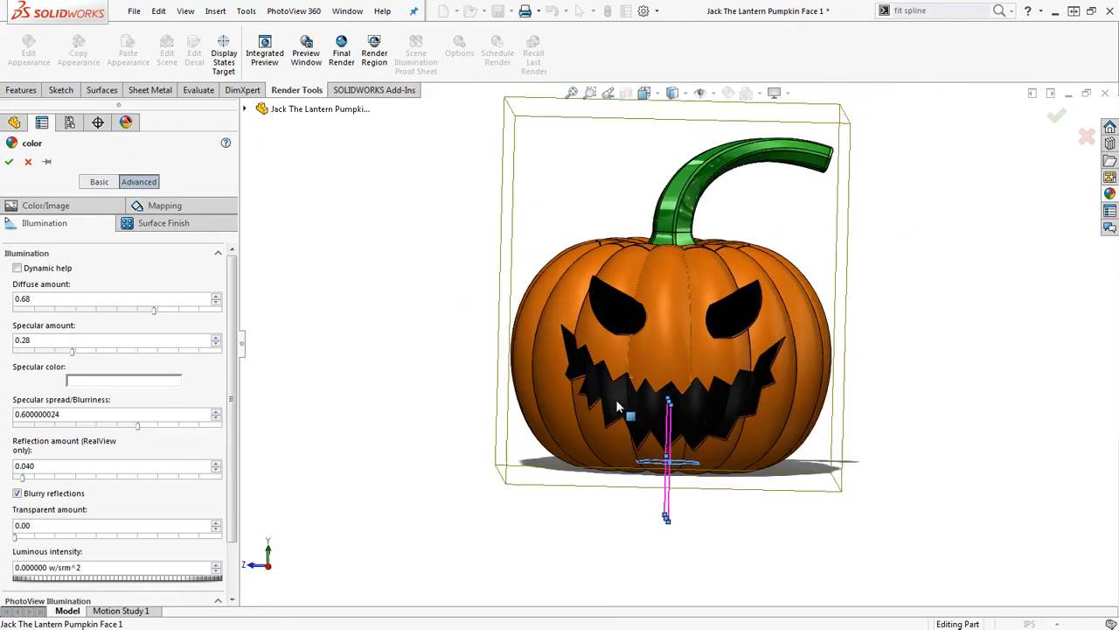
pyautogui.click(10, 162)
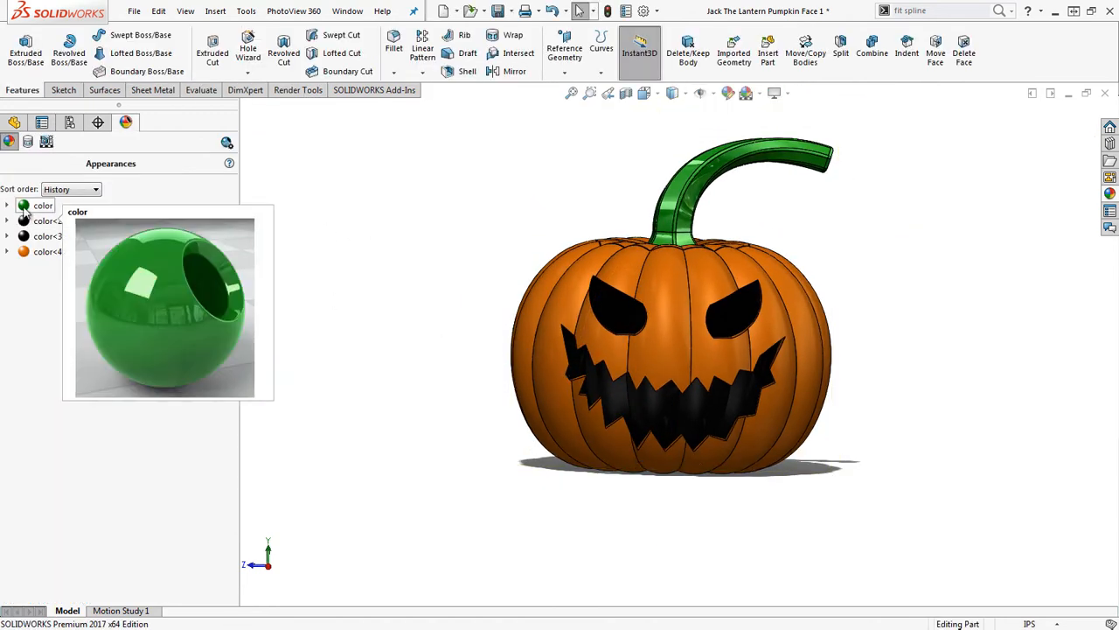
# Step: Select the narrow fillet faces along the front edges of the green stem, including their flared segments at the base
pyautogui.scroll(-2, 654, 243)
pyautogui.scroll(-3, 759, 268)
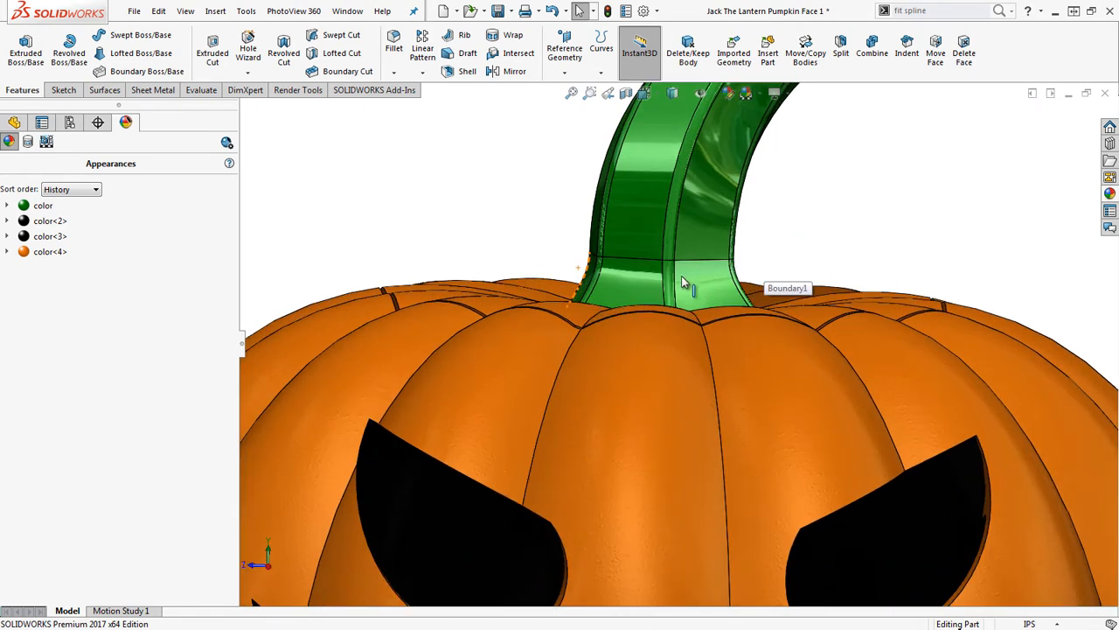
pyautogui.click(670, 285)
pyautogui.click(1062, 329)
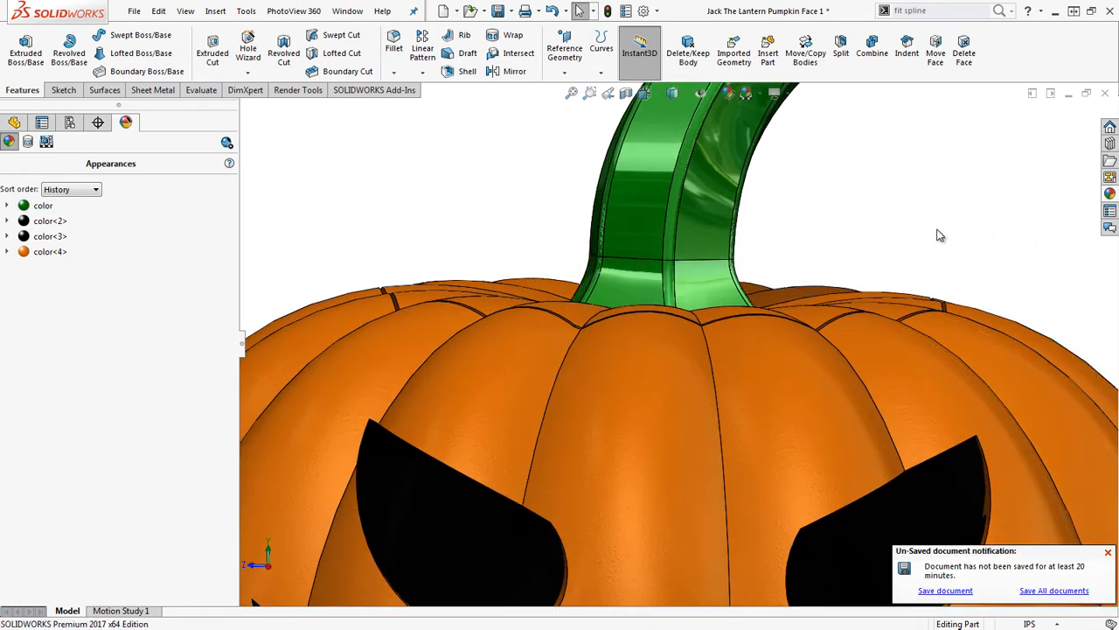
pyautogui.scroll(3, 818, 273)
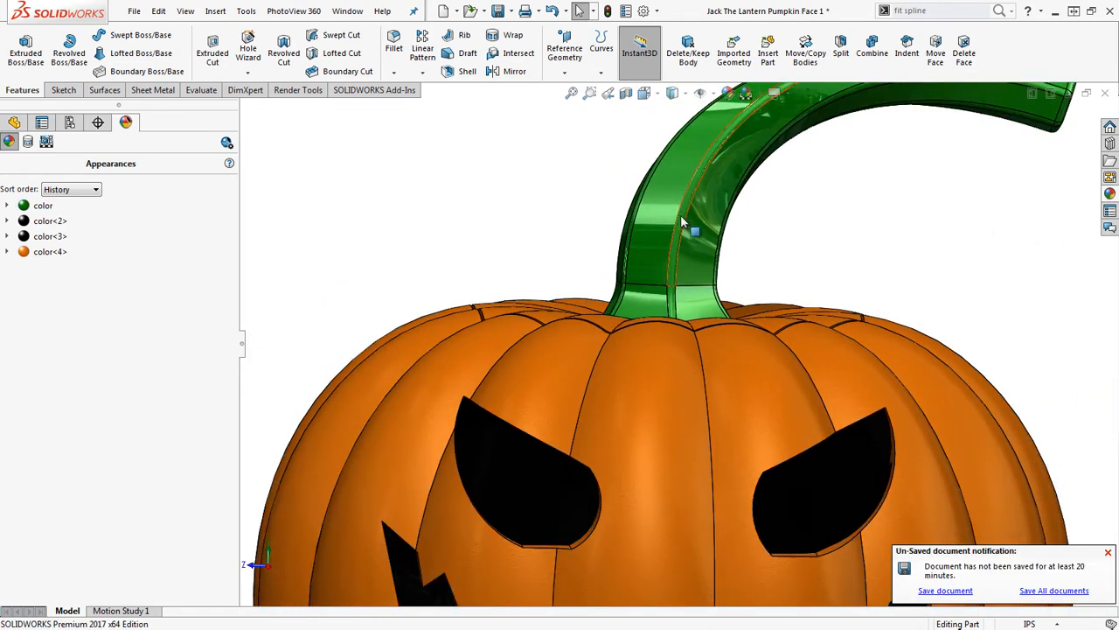
pyautogui.scroll(2, 683, 222)
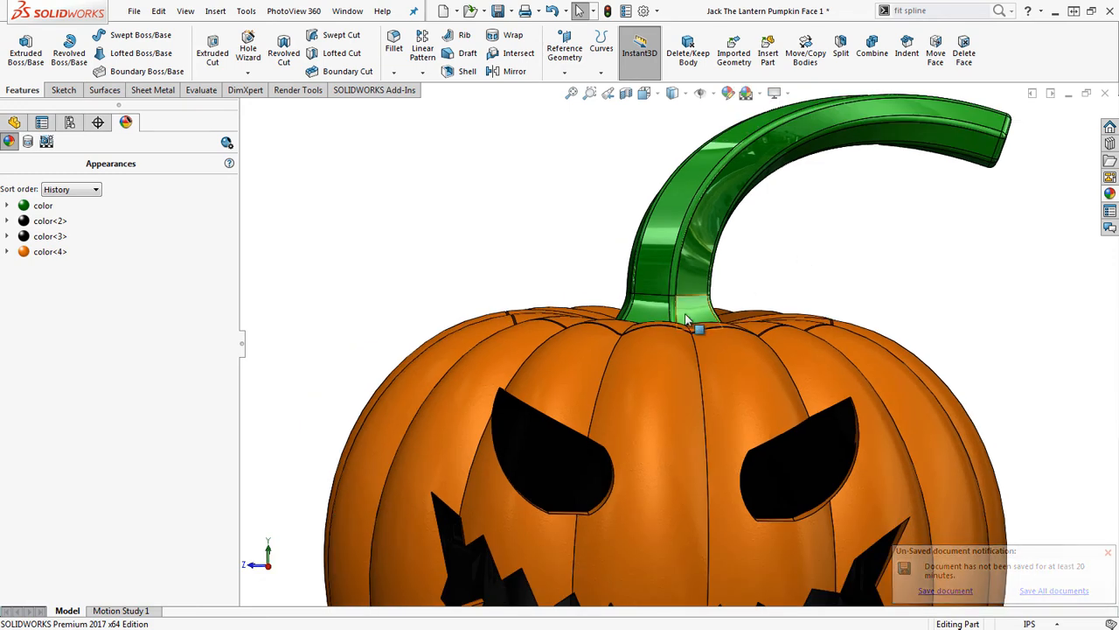
pyautogui.click(676, 271)
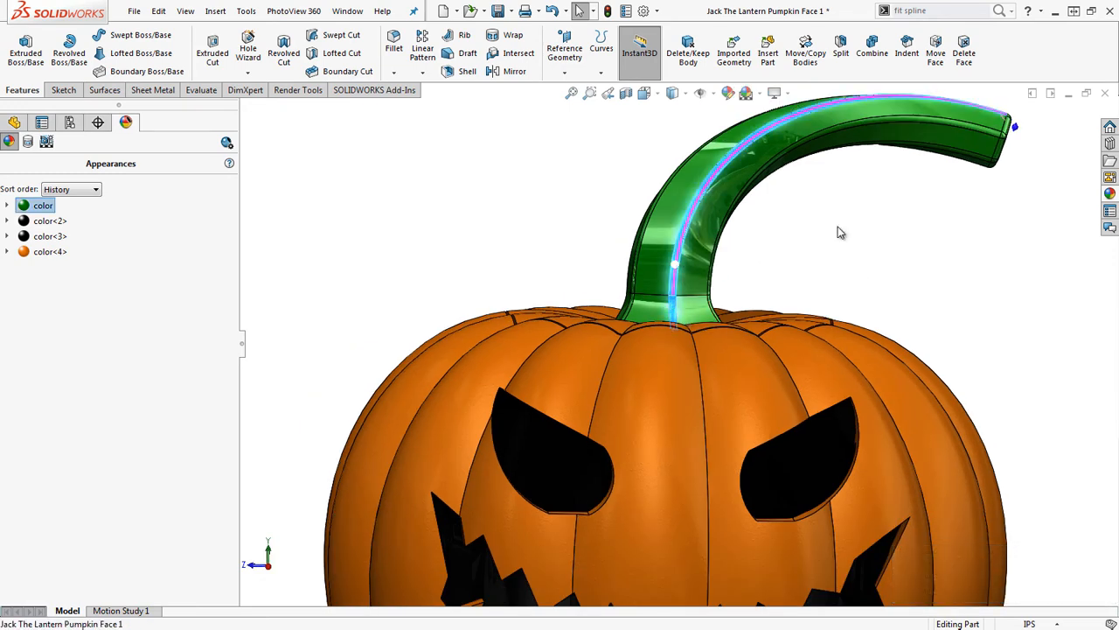
pyautogui.moveTo(806, 244); pyautogui.dragTo(840, 289, button='middle')
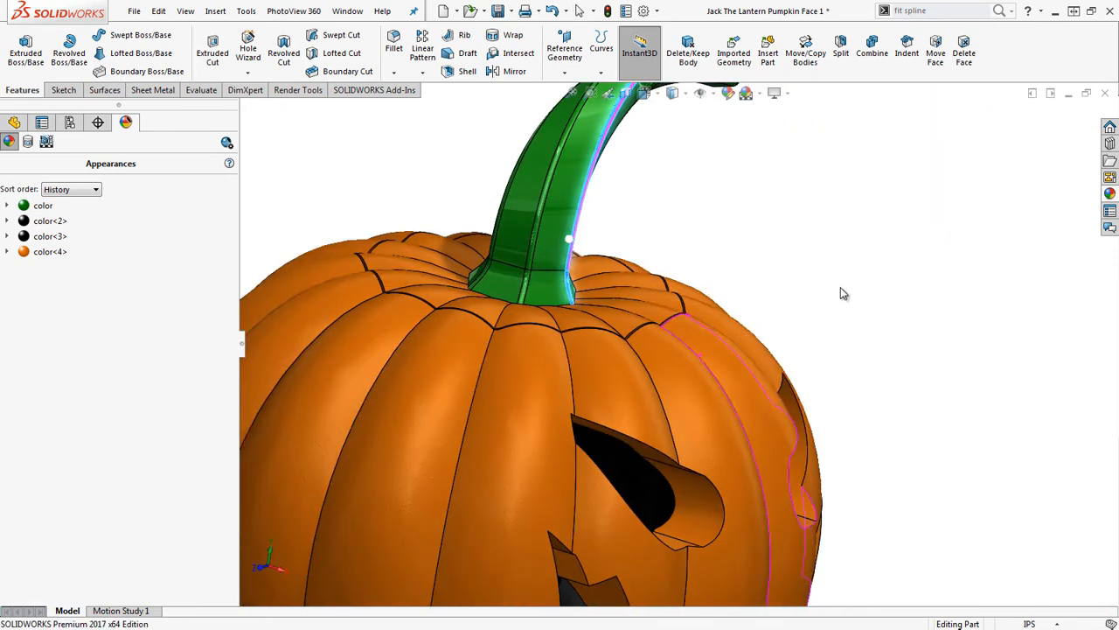
pyautogui.keyDown('ctrl'); pyautogui.click(526, 277); pyautogui.keyUp('ctrl')
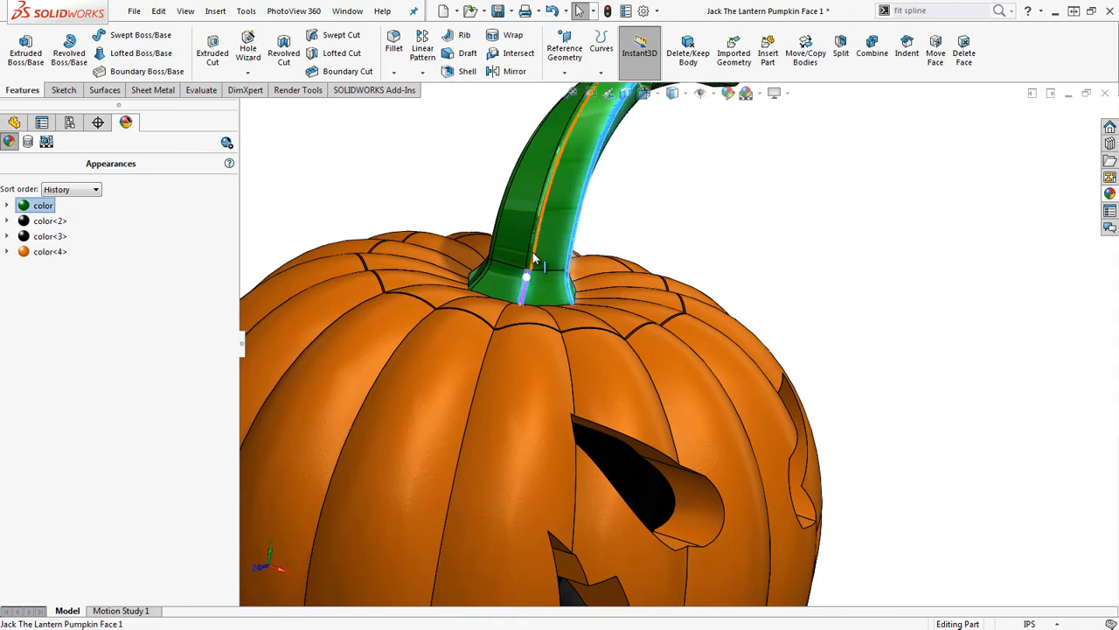
pyautogui.scroll(-4, 535, 262)
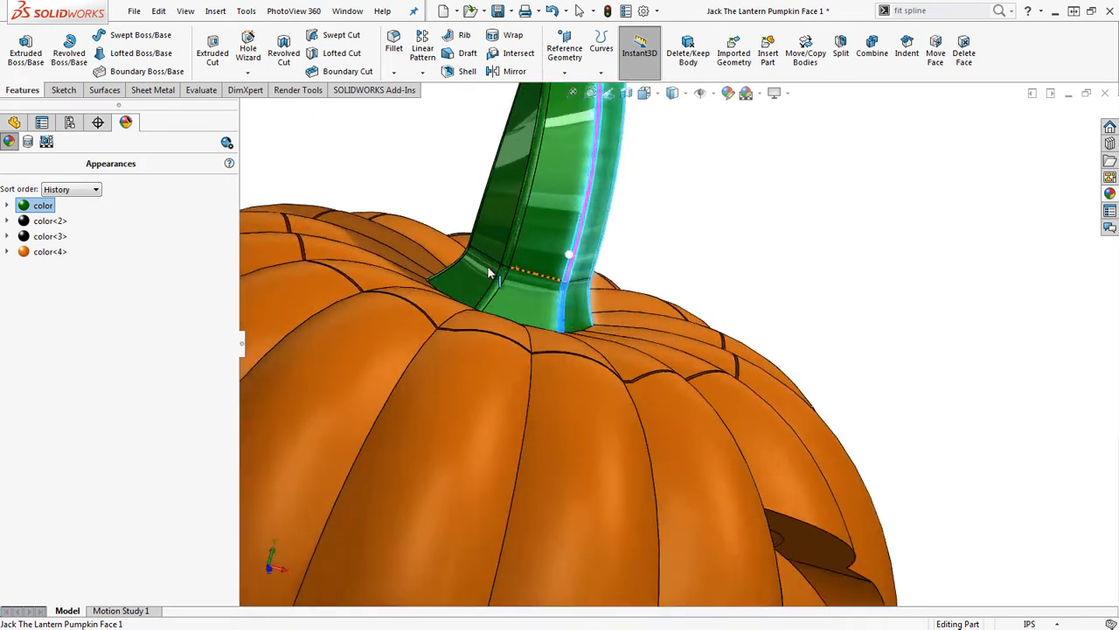
pyautogui.keyDown('ctrl'); pyautogui.click(530, 237); pyautogui.keyUp('ctrl')
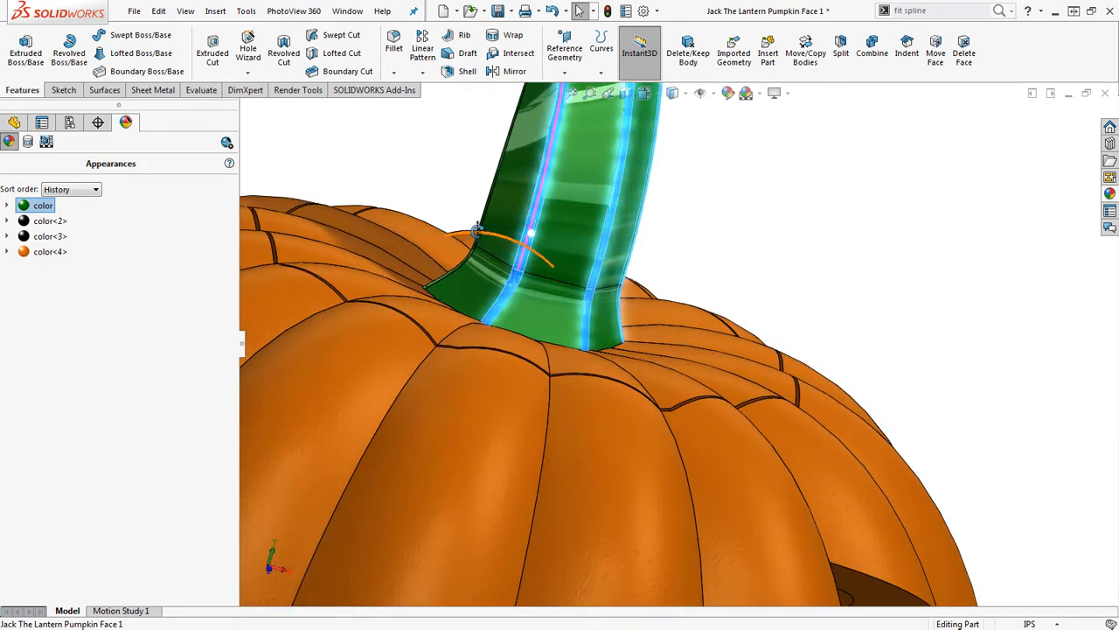
# Step: Add the fillet faces along the stem's remaining side and back edges, with their base segments, to the selection
pyautogui.moveTo(530, 238); pyautogui.dragTo(625, 320, button='middle')
pyautogui.keyDown('ctrl'); pyautogui.click(571, 280); pyautogui.keyUp('ctrl')
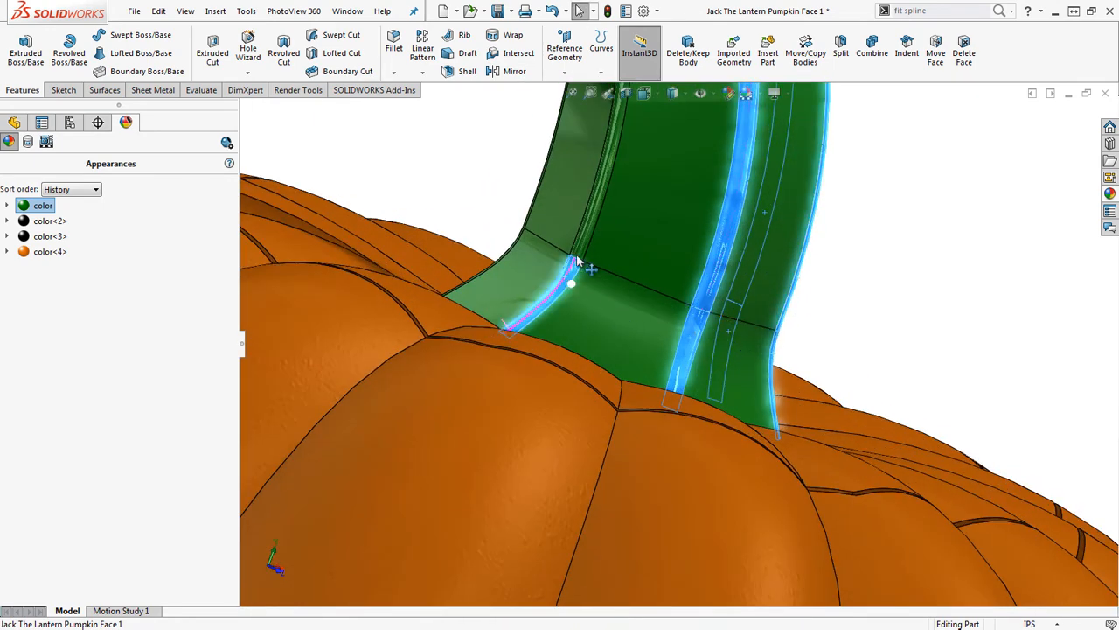
pyautogui.keyDown('ctrl'); pyautogui.click(589, 240); pyautogui.keyUp('ctrl')
pyautogui.scroll(6, 601, 252)
pyautogui.moveTo(654, 223); pyautogui.dragTo(752, 308, button='middle')
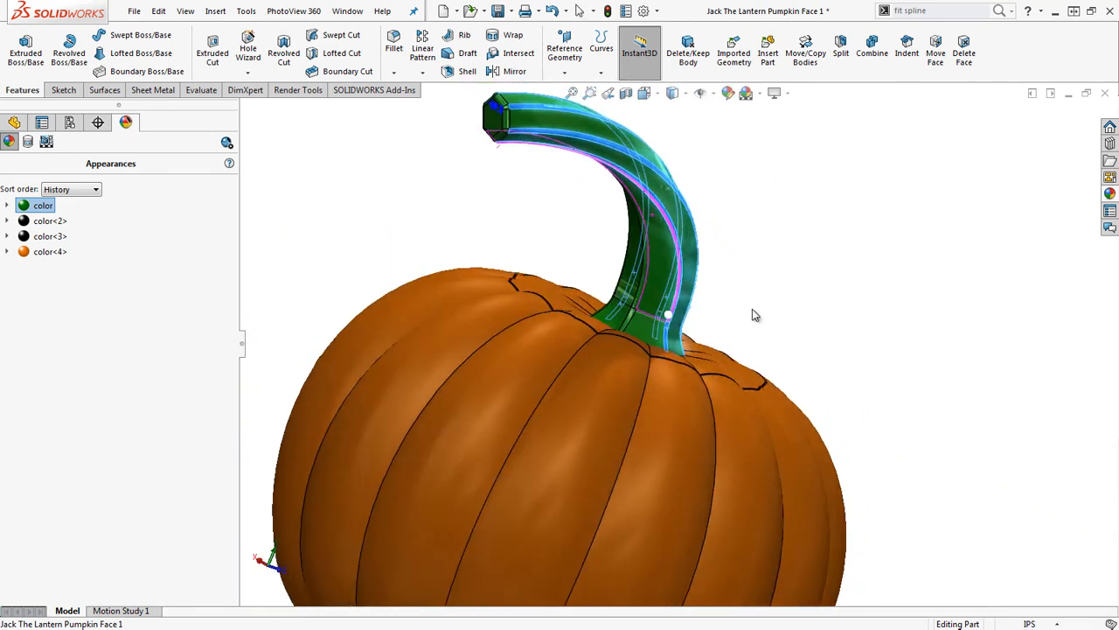
pyautogui.scroll(-5, 596, 315)
pyautogui.keyDown('ctrl'); pyautogui.click(602, 280); pyautogui.keyUp('ctrl')
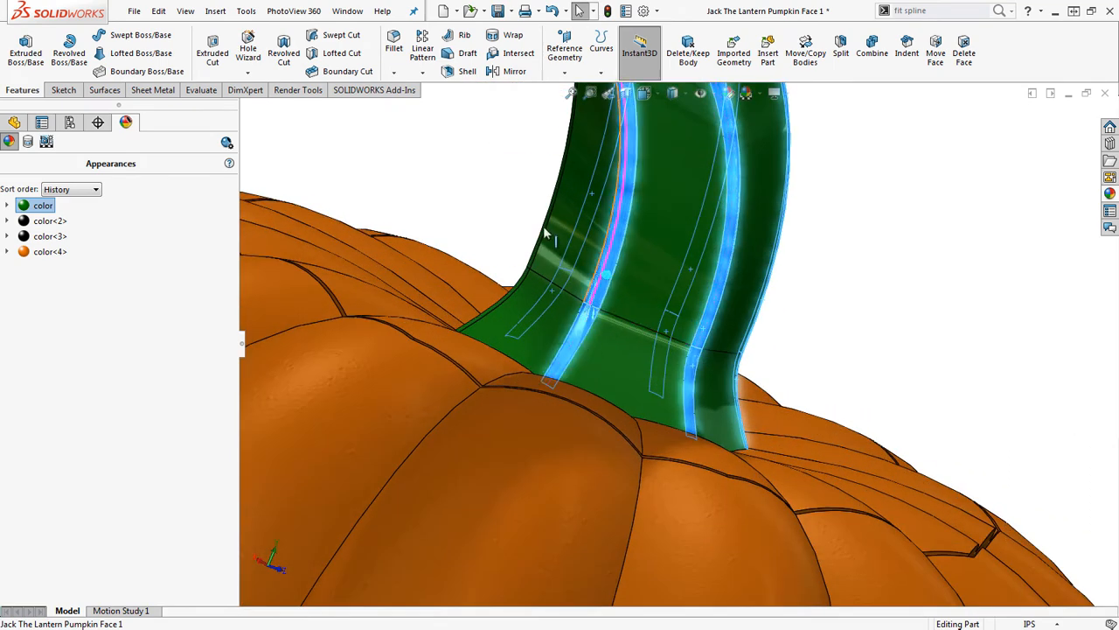
pyautogui.moveTo(548, 230); pyautogui.dragTo(658, 302, button='middle')
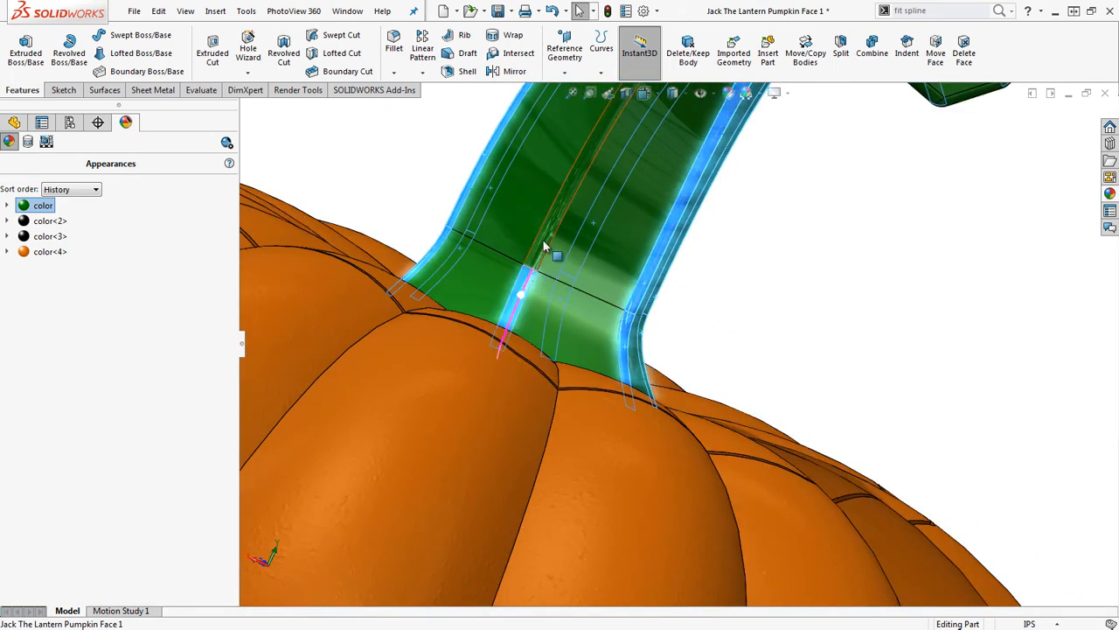
# Step: Add the small rounded corner faces around the stem's hexagonal tip to the fillet face selection
pyautogui.scroll(5, 545, 245)
pyautogui.moveTo(685, 246); pyautogui.dragTo(813, 282, button='middle')
pyautogui.scroll(-4, 813, 282)
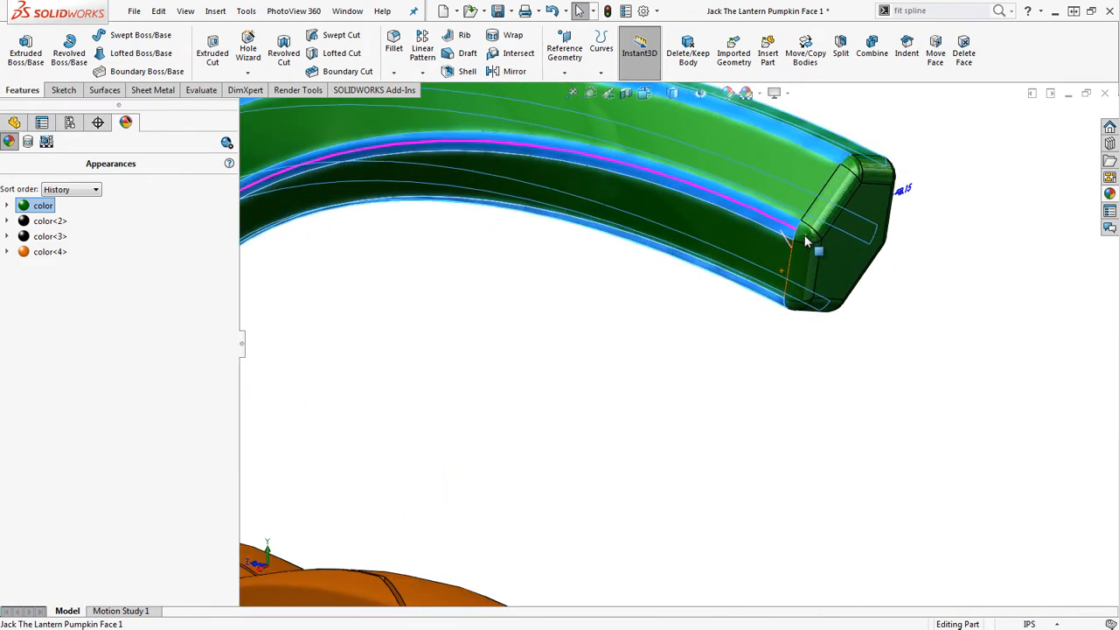
pyautogui.moveTo(869, 218); pyautogui.dragTo(797, 177, button='middle')
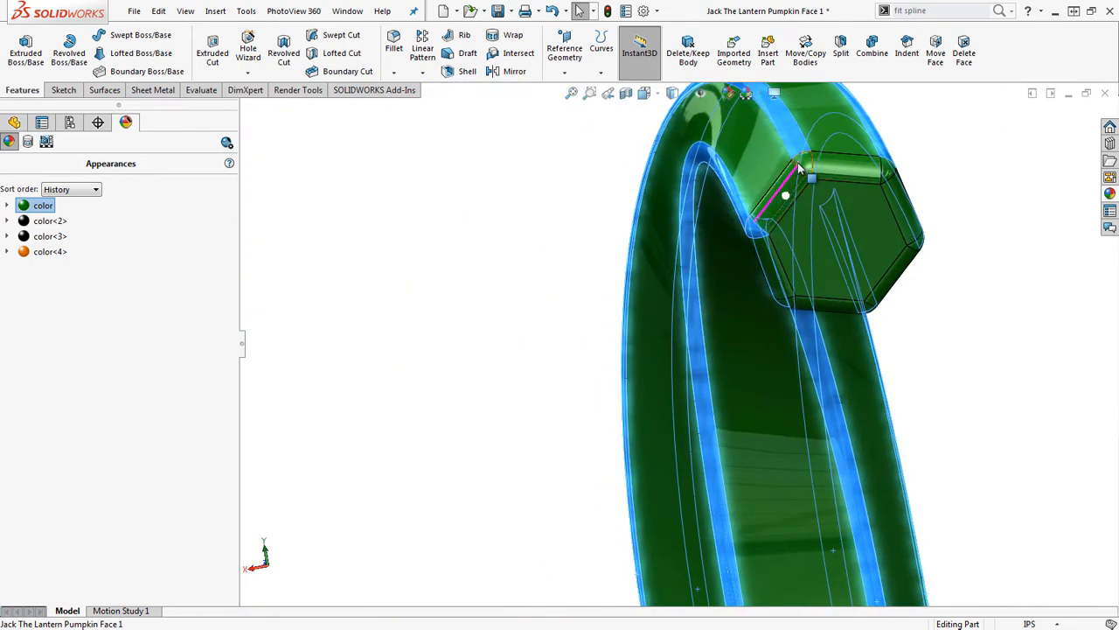
pyautogui.moveTo(893, 181); pyautogui.dragTo(928, 250, button='middle')
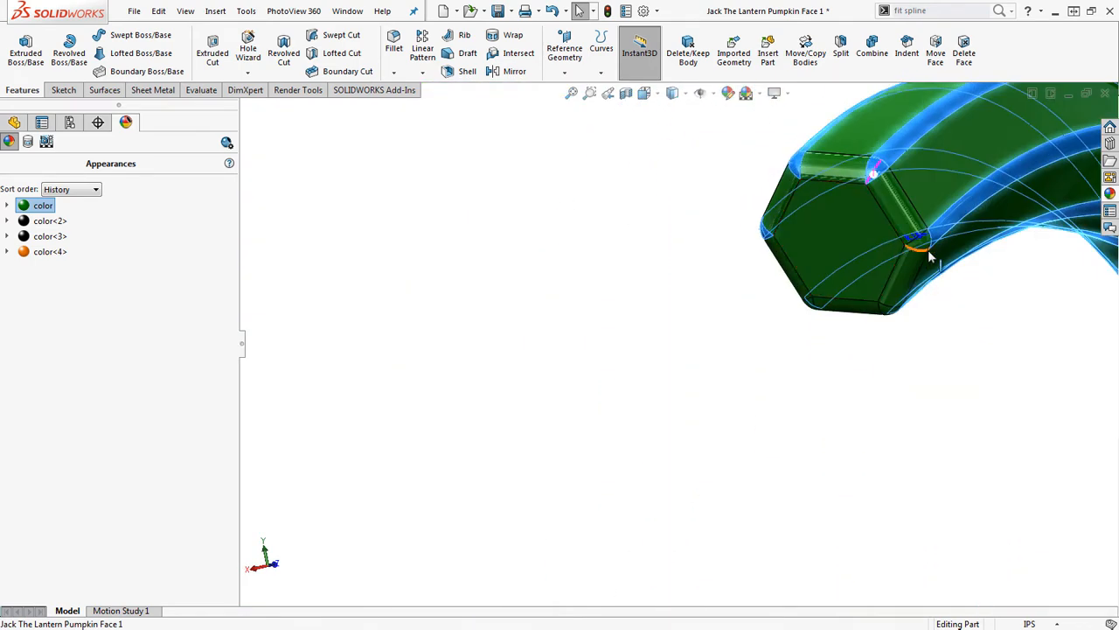
pyautogui.click(926, 243)
pyautogui.scroll(-5, 916, 255)
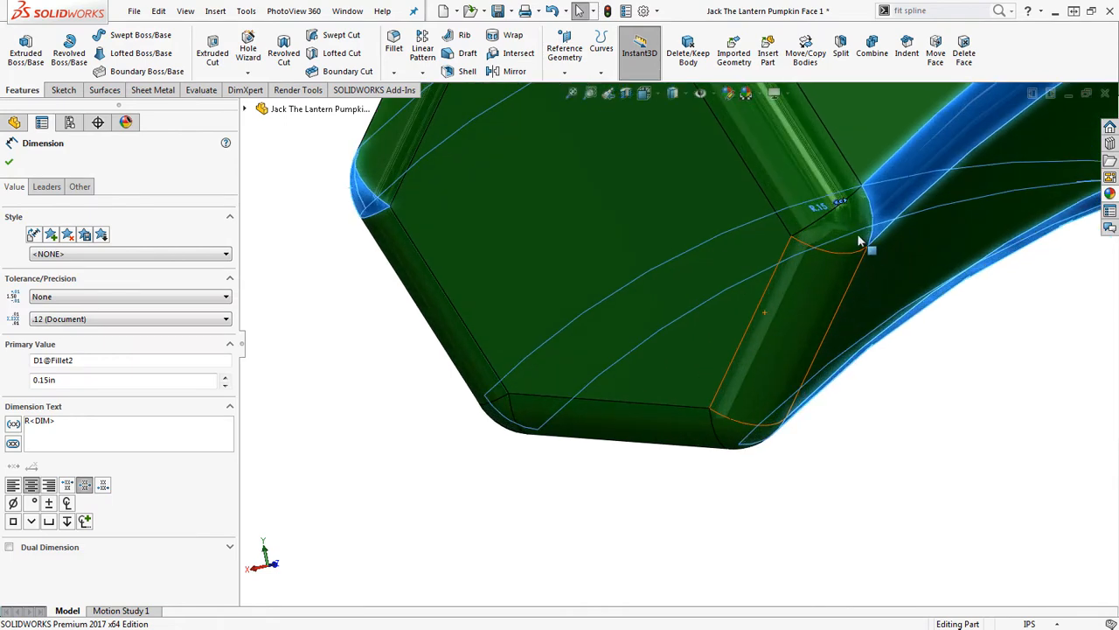
pyautogui.keyDown('ctrl'); pyautogui.click(751, 436); pyautogui.keyUp('ctrl')
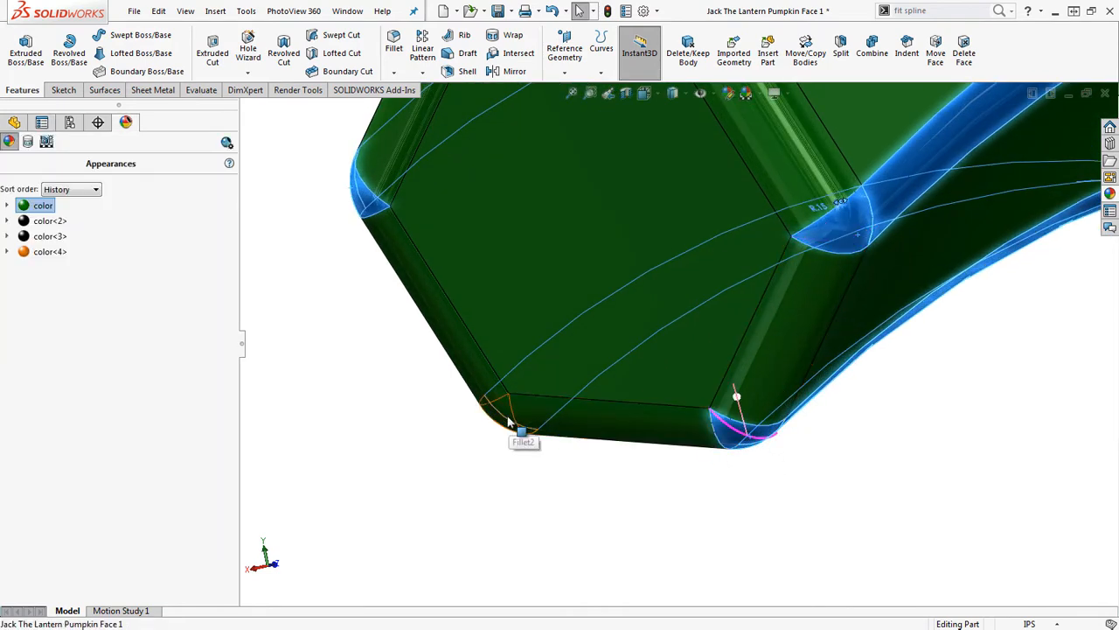
pyautogui.keyDown('ctrl'); pyautogui.click(509, 418); pyautogui.keyUp('ctrl')
pyautogui.scroll(5, 504, 278)
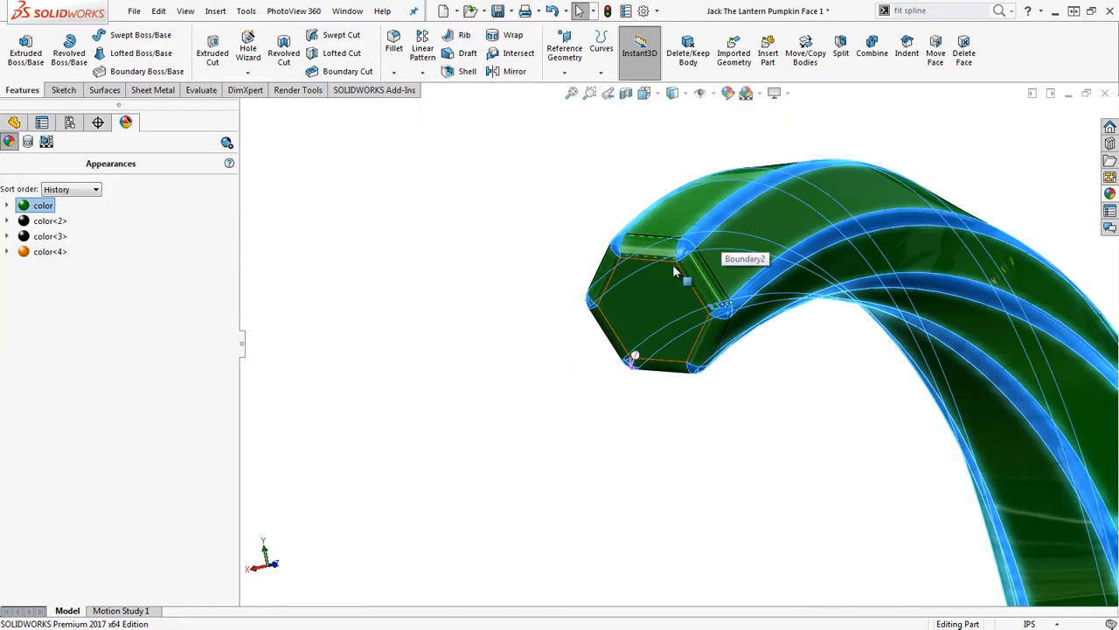
# Step: Open the face-level appearance of the selected stem fillet faces for editing
pyautogui.rightClick(763, 181)
pyautogui.click(819, 139)
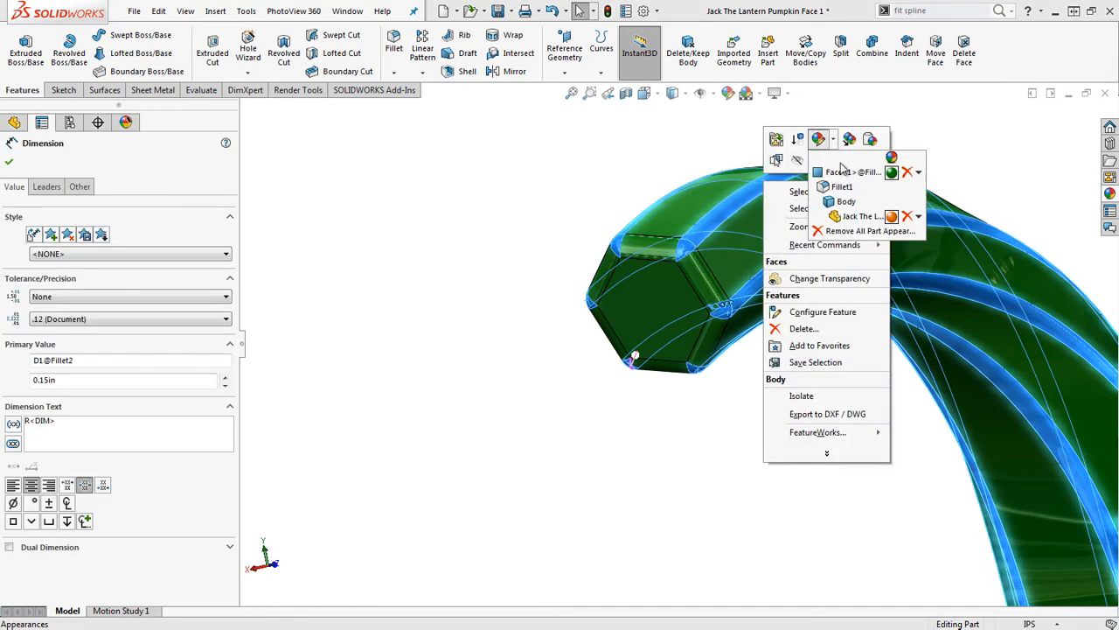
pyautogui.click(841, 171)
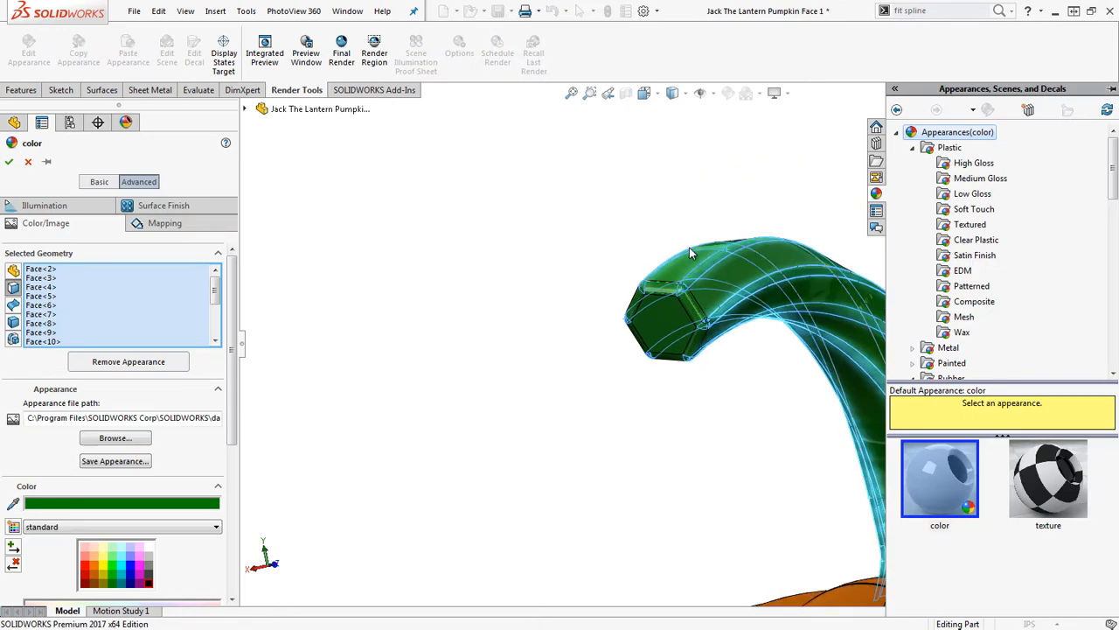
pyautogui.scroll(3, 689, 248)
pyautogui.moveTo(656, 264); pyautogui.dragTo(570, 382, button='middle')
pyautogui.scroll(-3, 371, 398)
pyautogui.scroll(3, 570, 408)
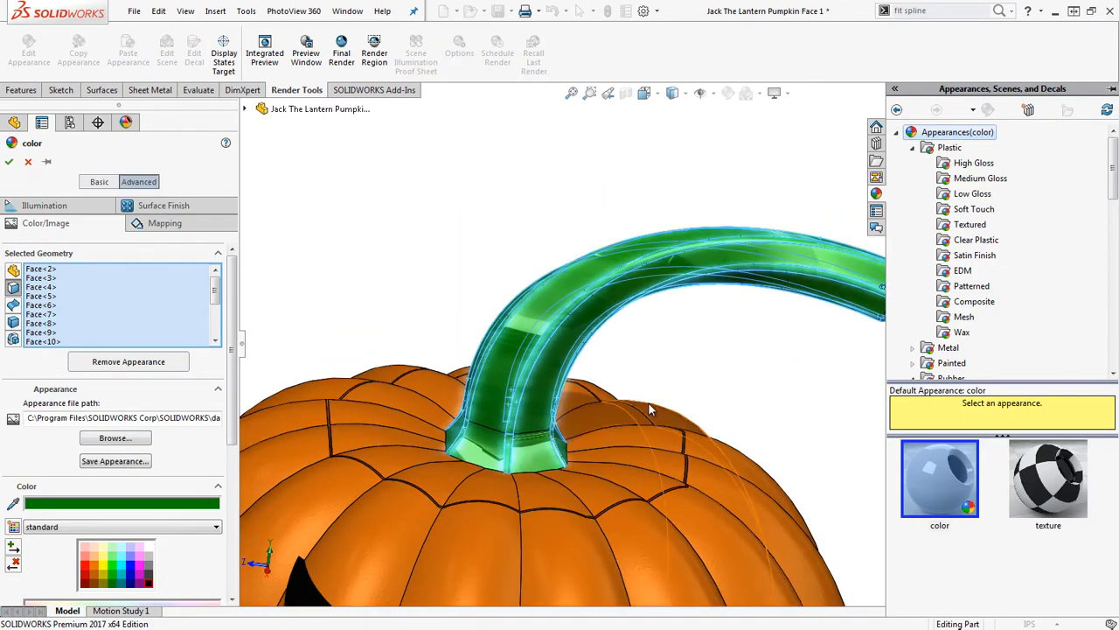
pyautogui.scroll(3, 717, 385)
pyautogui.scroll(-3, 652, 417)
pyautogui.moveTo(652, 418); pyautogui.dragTo(766, 322, button='middle')
pyautogui.scroll(2, 818, 289)
pyautogui.scroll(-3, 818, 289)
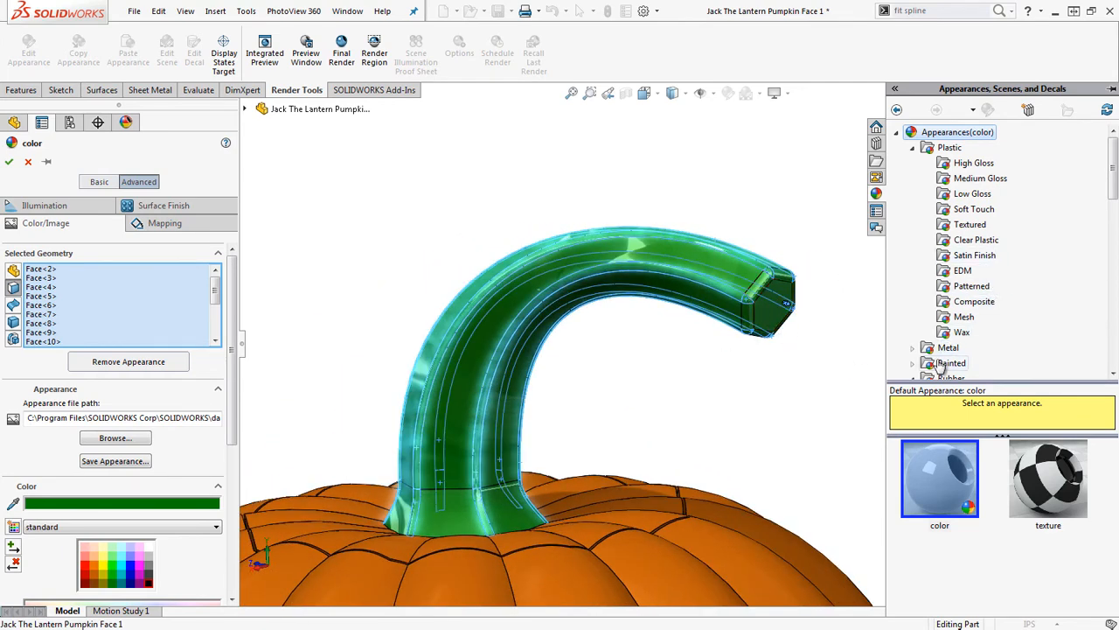
# Step: Apply the unfinished maple appearance from the Organic wood library to the selected stem fillet faces and accept it
pyautogui.click(913, 147)
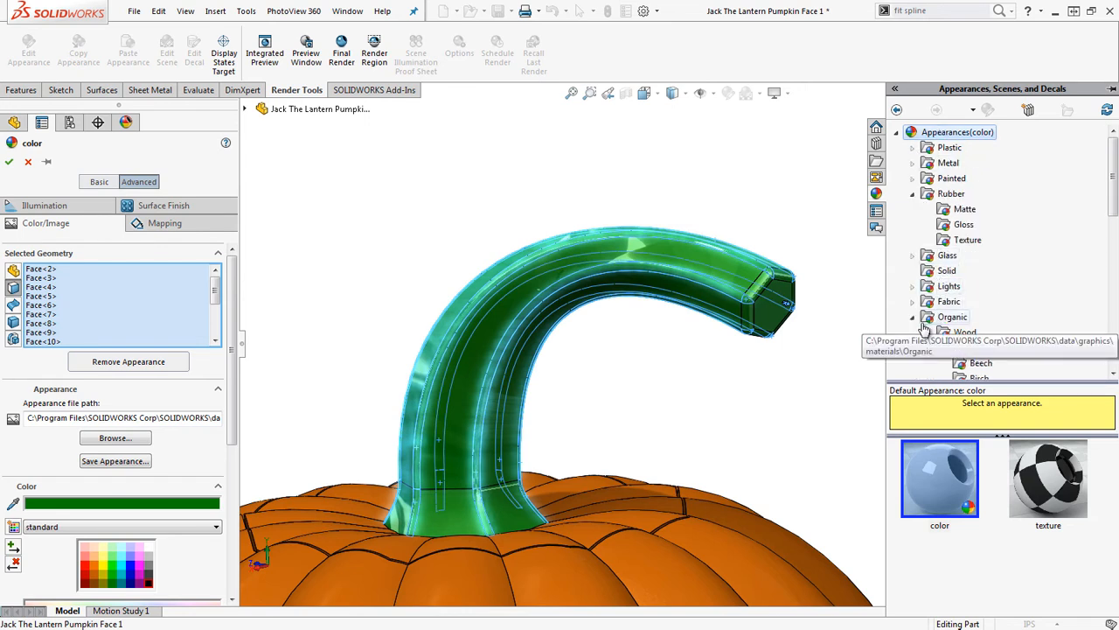
pyautogui.click(965, 332)
pyautogui.scroll(-2, 970, 345)
pyautogui.click(977, 253)
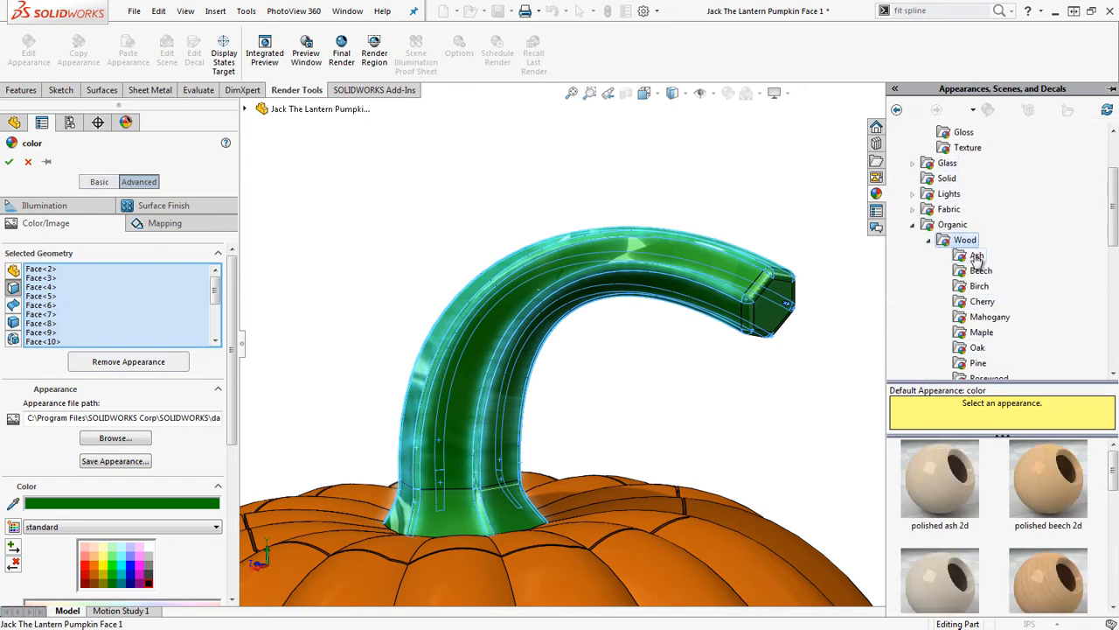
pyautogui.scroll(-1, 979, 263)
pyautogui.click(990, 271)
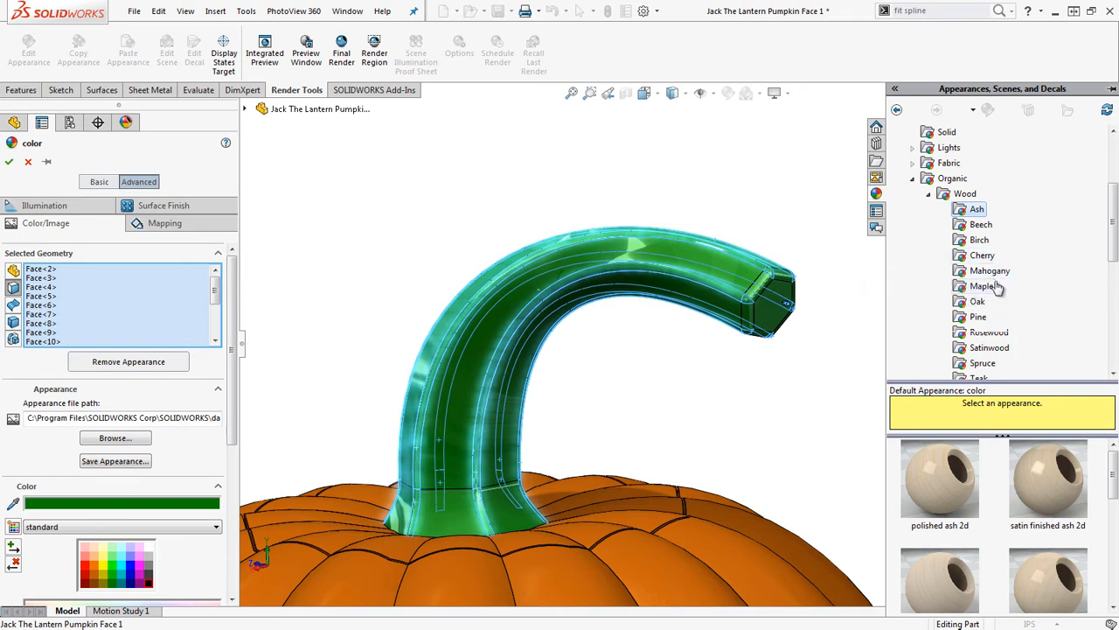
pyautogui.click(982, 286)
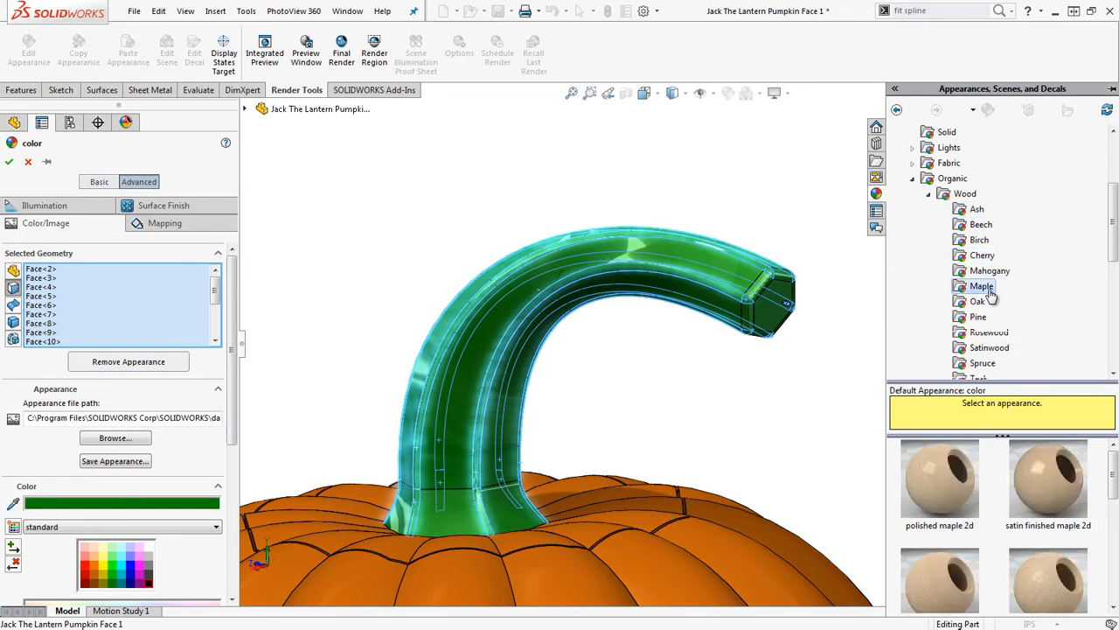
pyautogui.moveTo(1109, 473); pyautogui.dragTo(1113, 549)
pyautogui.click(1048, 542)
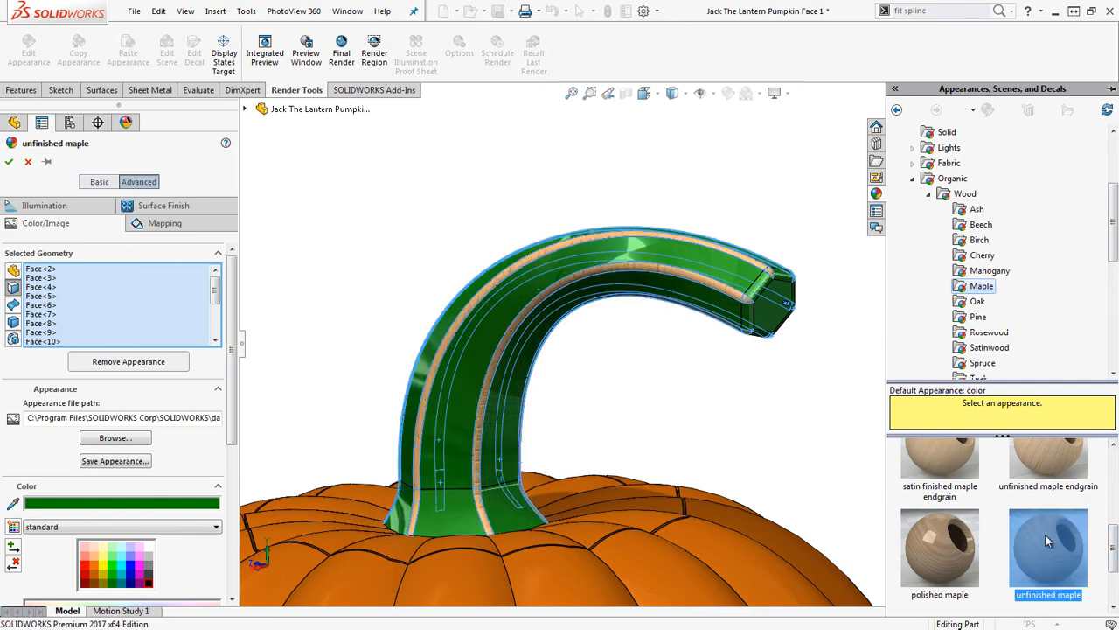
pyautogui.scroll(7, 486, 257)
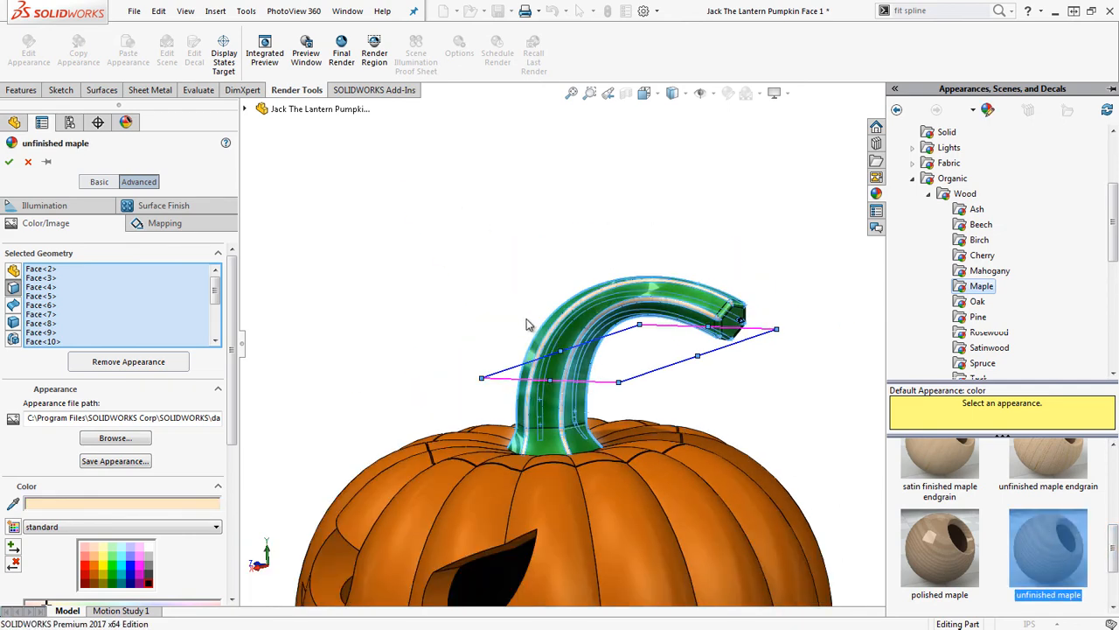
pyautogui.moveTo(617, 370)
pyautogui.mouseDown(button='middle')
pyautogui.moveTo(658, 374)
pyautogui.moveTo(601, 367)
pyautogui.mouseUp(button='middle')
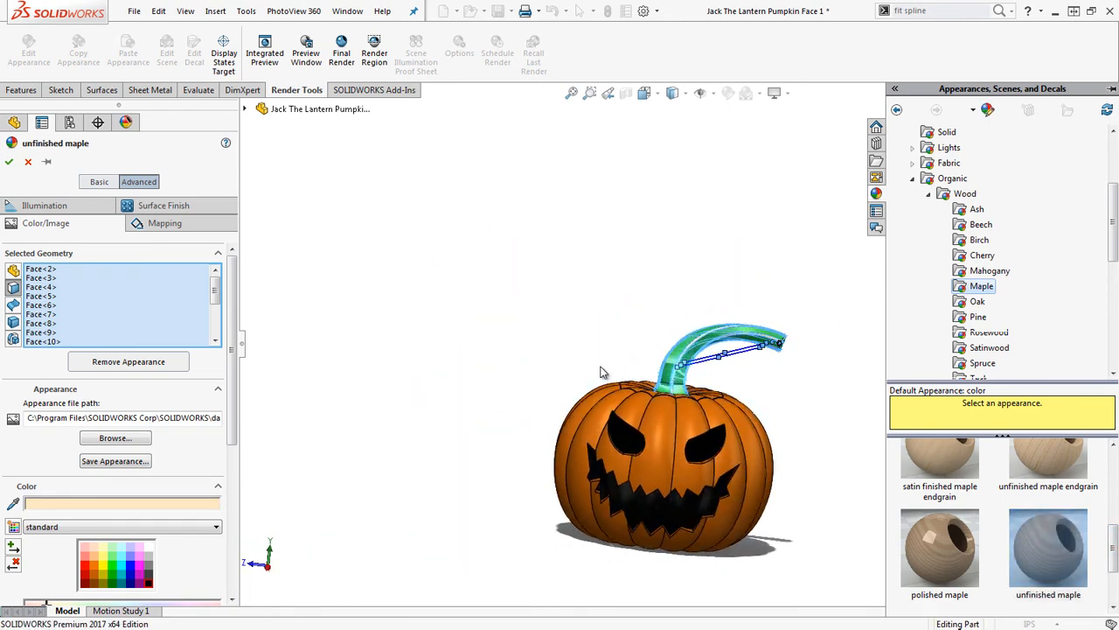
pyautogui.click(9, 161)
# Step: Edit the stem's green appearance and set its surface finish to Rough 2
pyautogui.scroll(-5, 671, 345)
pyautogui.scroll(-4, 672, 345)
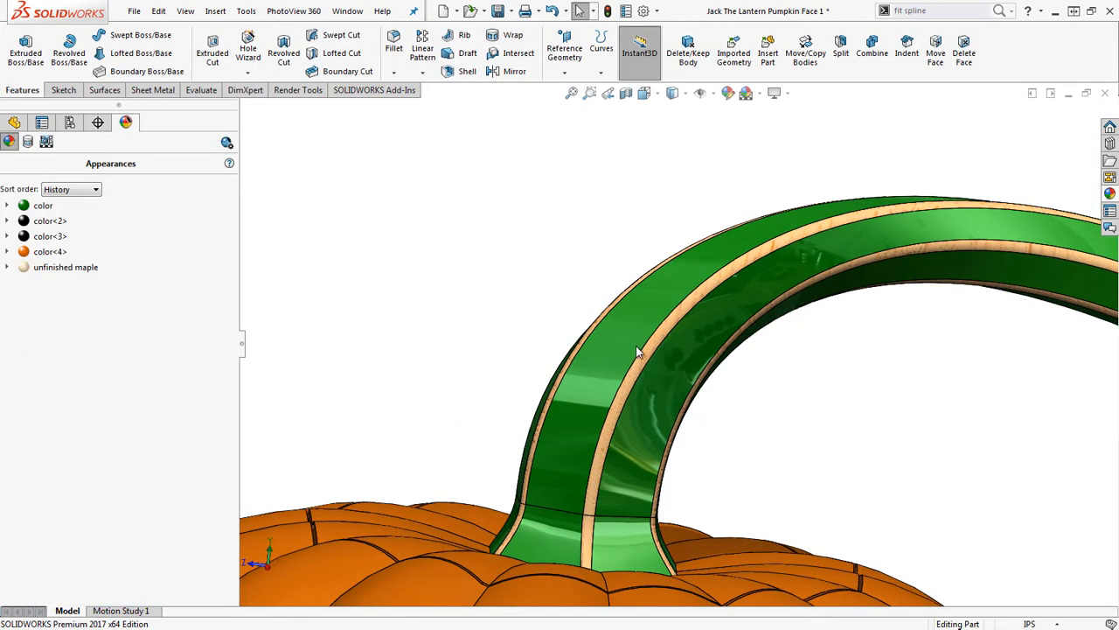
pyautogui.scroll(4, 657, 354)
pyautogui.moveTo(749, 324); pyautogui.dragTo(725, 350, button='middle')
pyautogui.rightClick(37, 205)
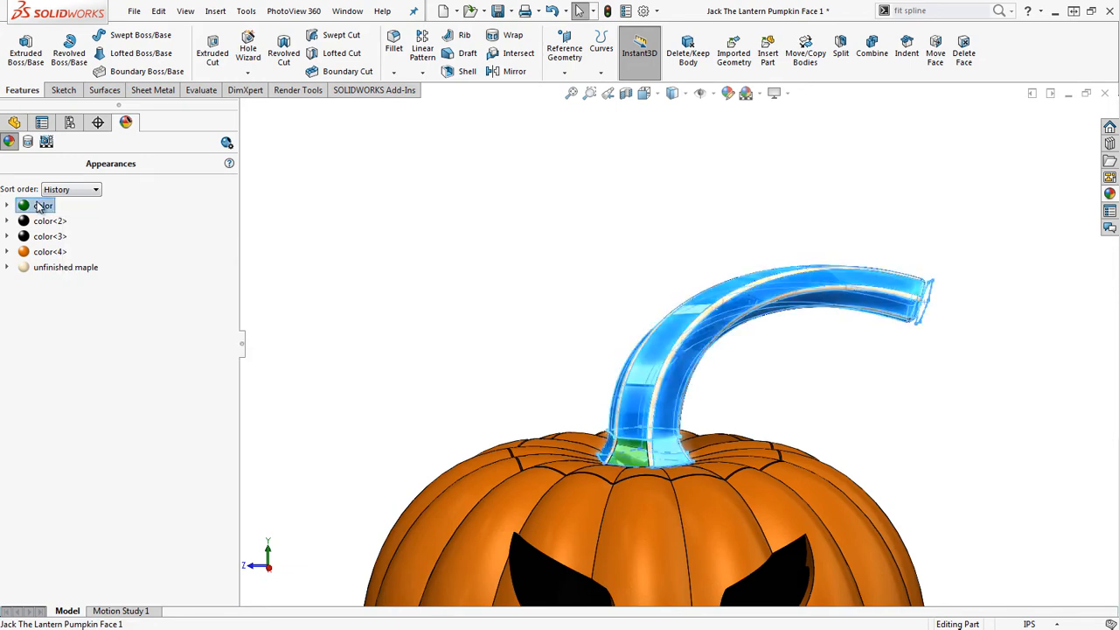
pyautogui.click(74, 228)
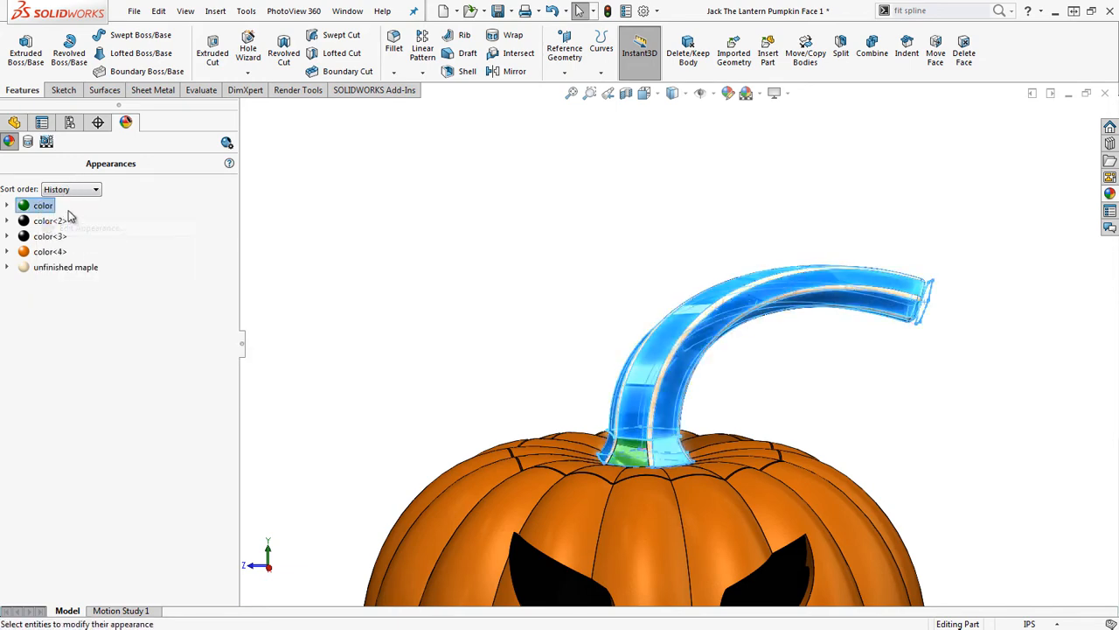
pyautogui.scroll(-5, 739, 378)
pyautogui.scroll(-2, 739, 372)
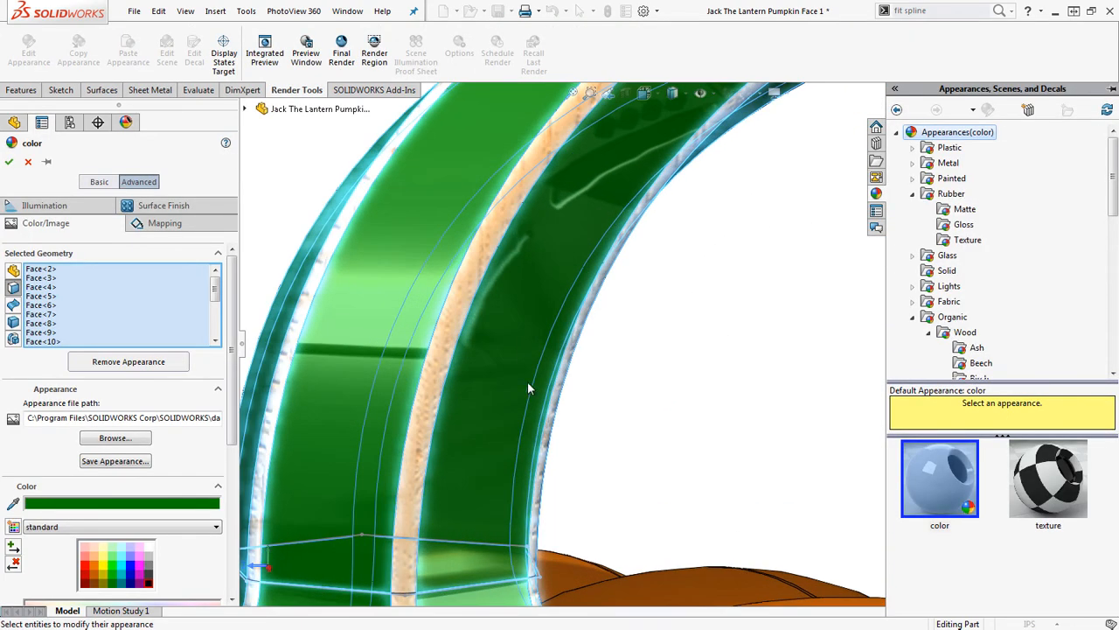
pyautogui.scroll(3, 528, 381)
pyautogui.click(169, 209)
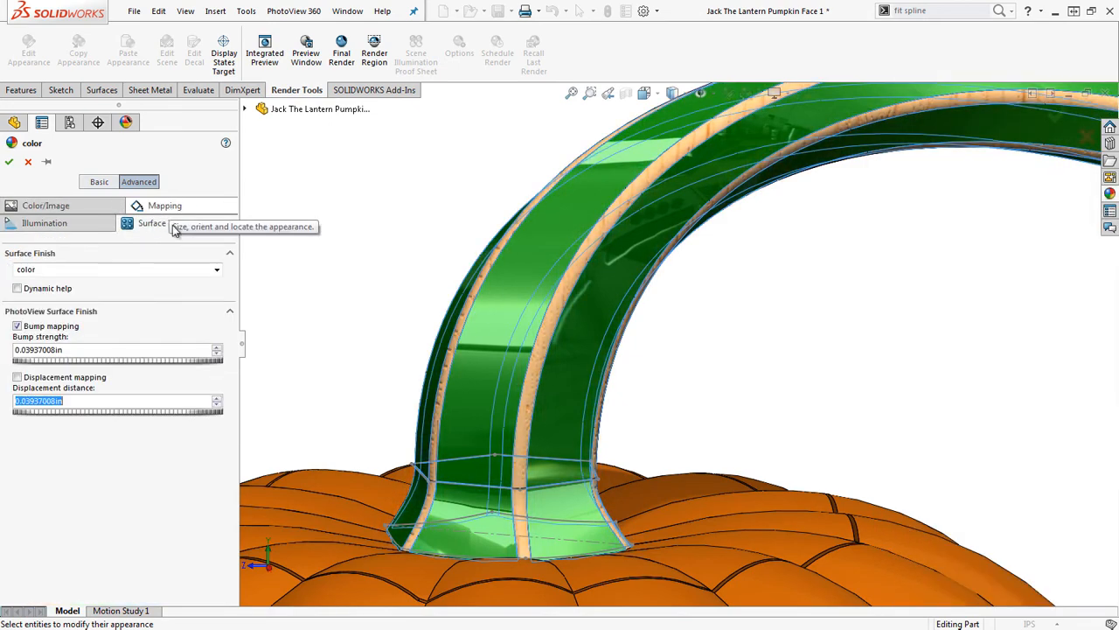
pyautogui.click(217, 270)
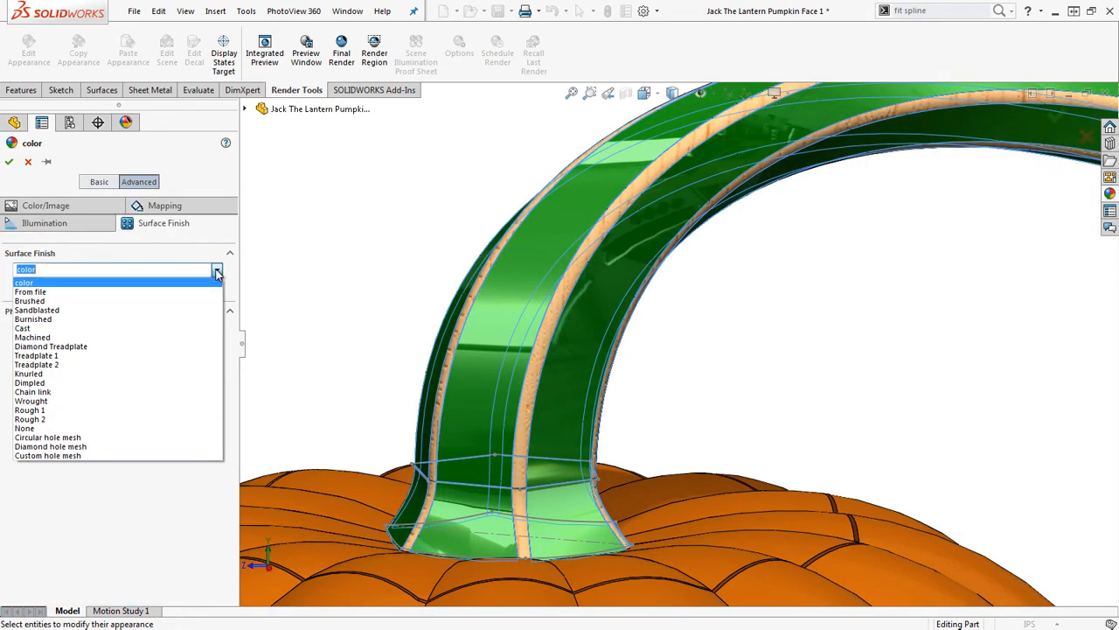
pyautogui.click(35, 419)
pyautogui.scroll(-5, 480, 371)
pyautogui.moveTo(480, 365)
pyautogui.mouseDown(button='middle')
pyautogui.moveTo(502, 274)
pyautogui.moveTo(489, 356)
pyautogui.mouseUp(button='middle')
pyautogui.scroll(6, 490, 356)
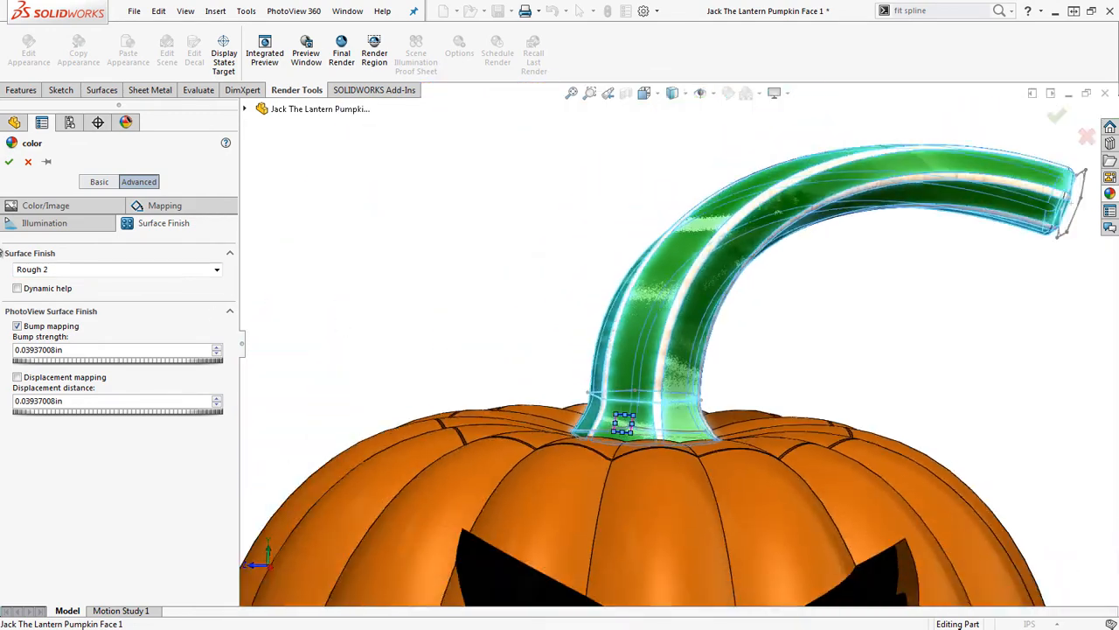
# Step: Set the green appearance's reflection amount to 0.050 and enable blurry reflections
pyautogui.click(43, 226)
pyautogui.scroll(2, 472, 378)
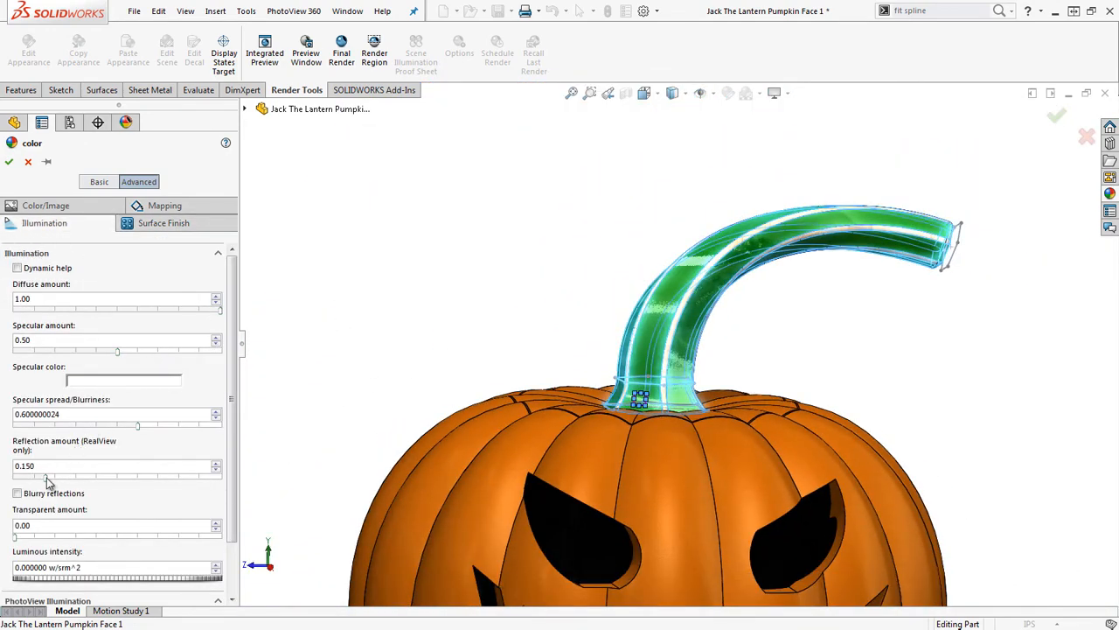
pyautogui.moveTo(48, 481); pyautogui.dragTo(25, 485)
pyautogui.click(21, 495)
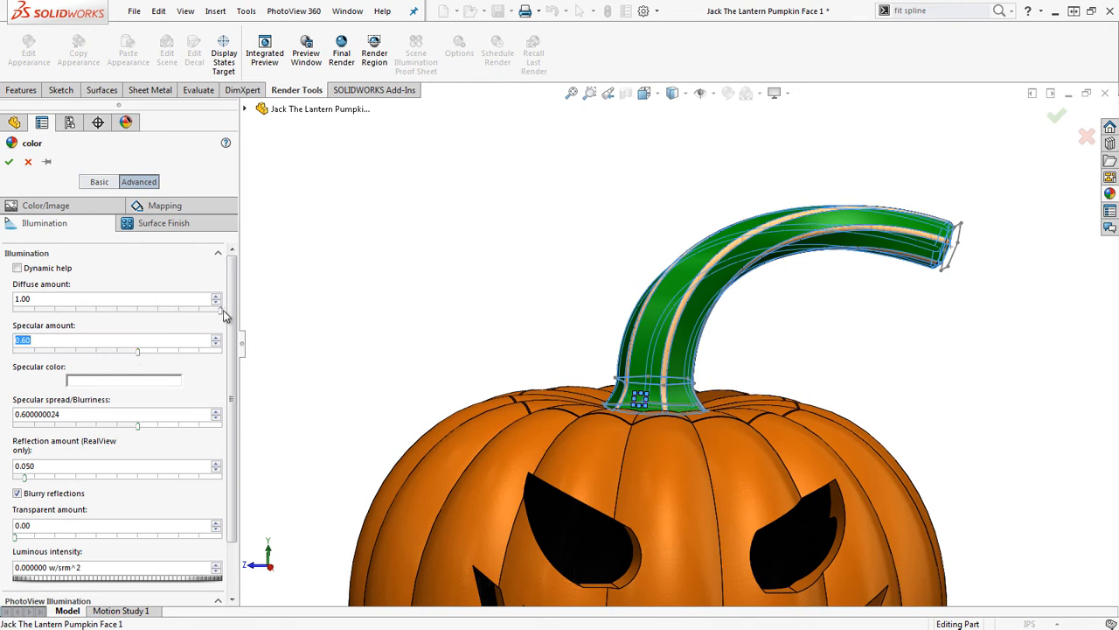
# Step: Set the green appearance's specular amount to 0.60 and diffuse amount to 0.64, and accept the appearance changes
pyautogui.moveTo(180, 312); pyautogui.dragTo(162, 330)
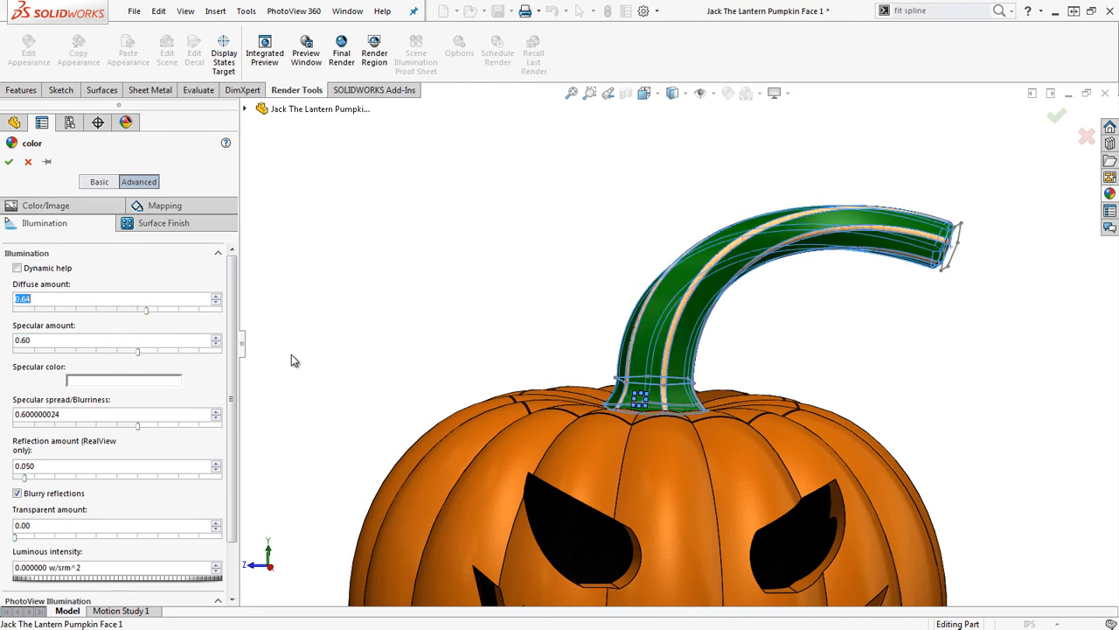
pyautogui.scroll(5, 607, 452)
pyautogui.scroll(-3, 757, 475)
pyautogui.moveTo(727, 454); pyautogui.dragTo(705, 458, button='middle')
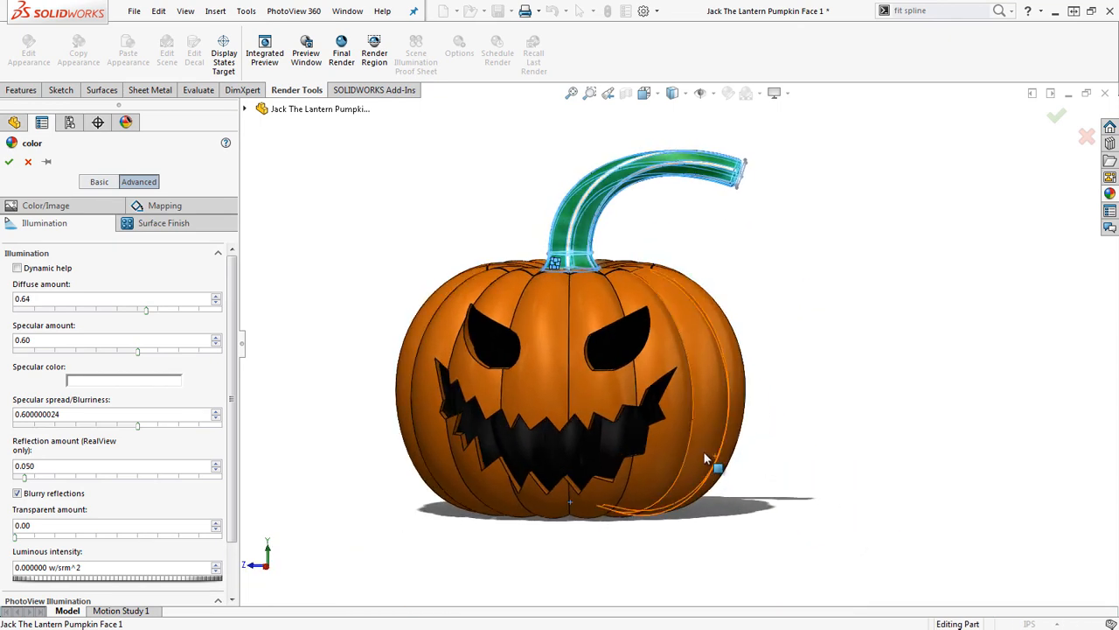
pyautogui.click(9, 163)
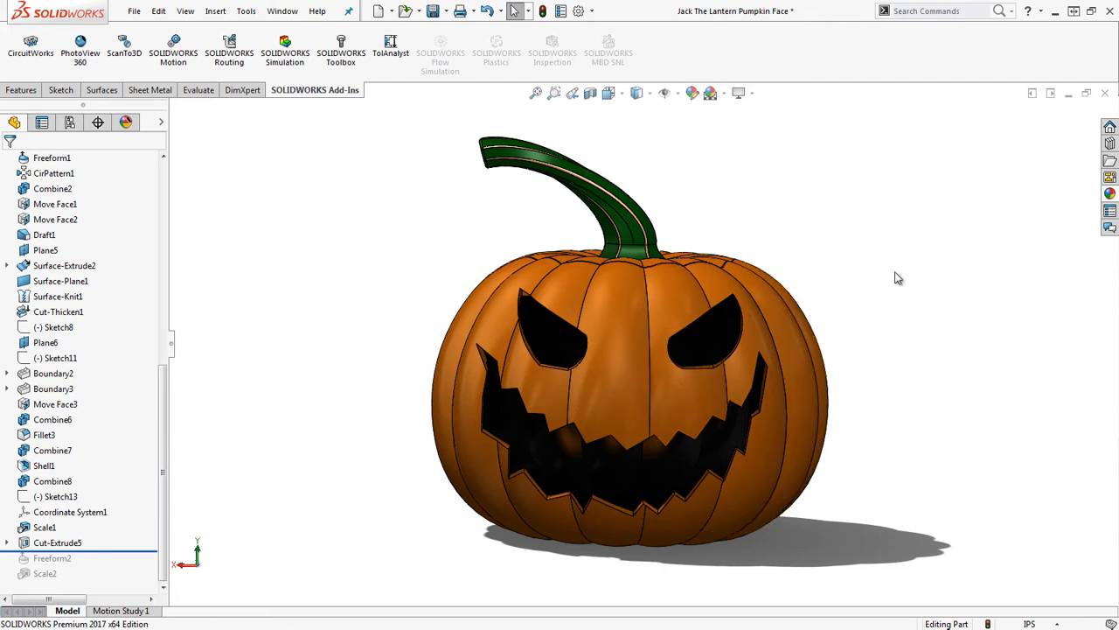
# Step: Turn on the PhotoView 360 add-in and look over its rendering commands
pyautogui.moveTo(919, 288); pyautogui.dragTo(899, 375, button='middle')
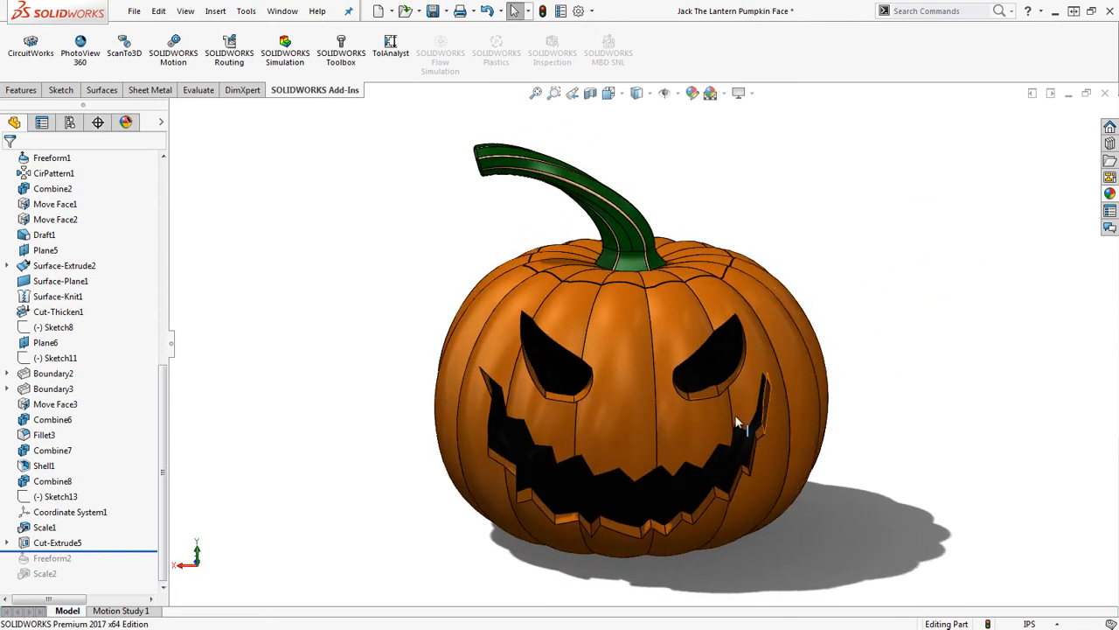
pyautogui.scroll(2, 730, 437)
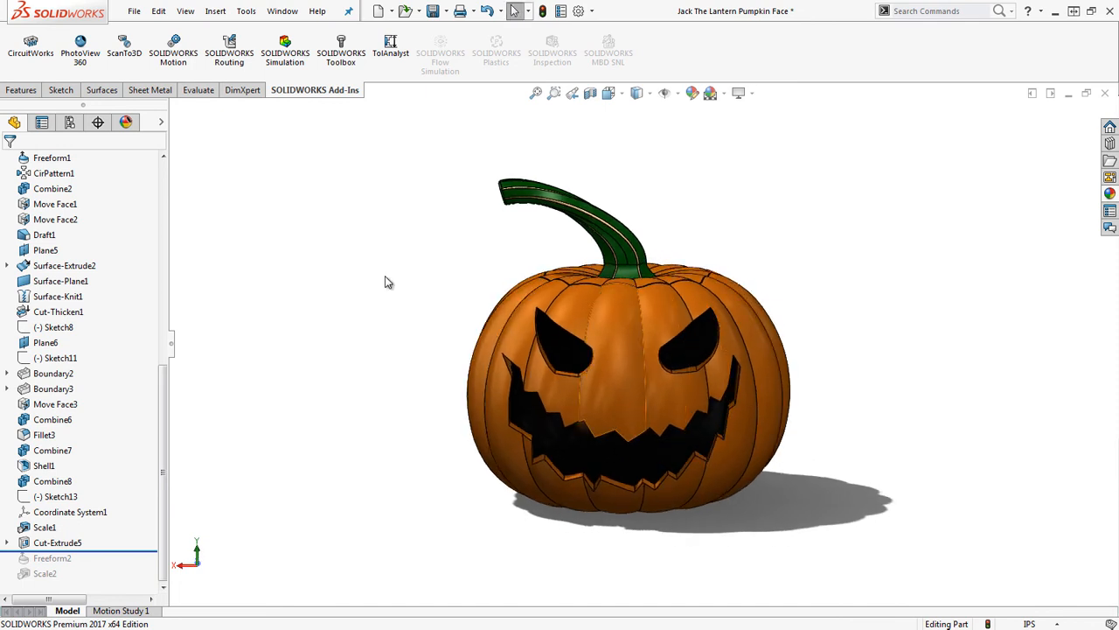
pyautogui.click(88, 52)
pyautogui.click(274, 12)
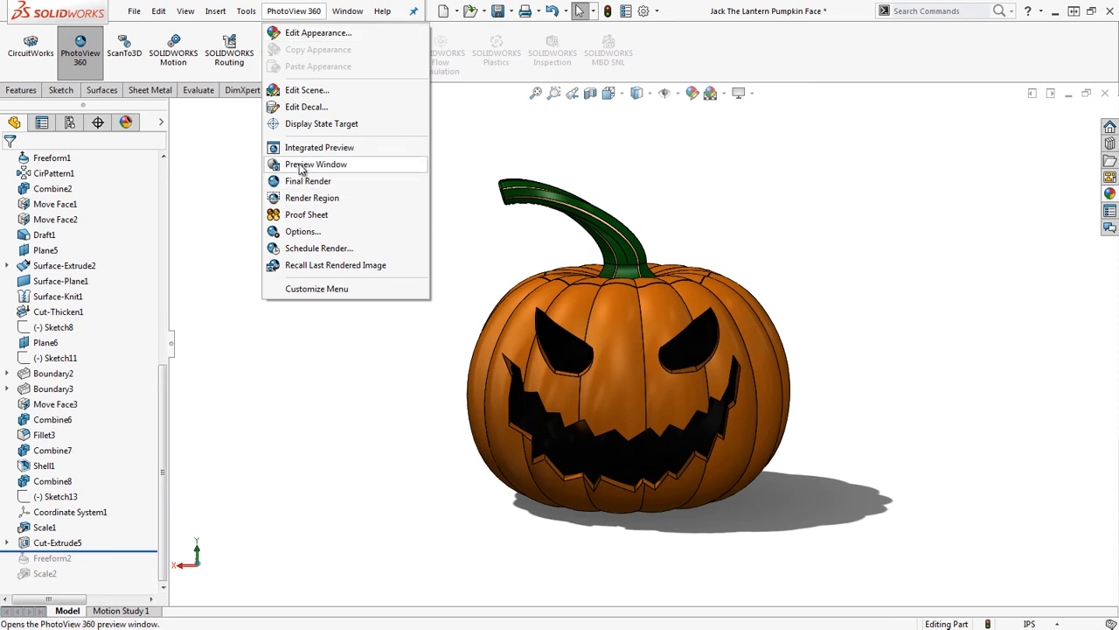
pyautogui.click(489, 236)
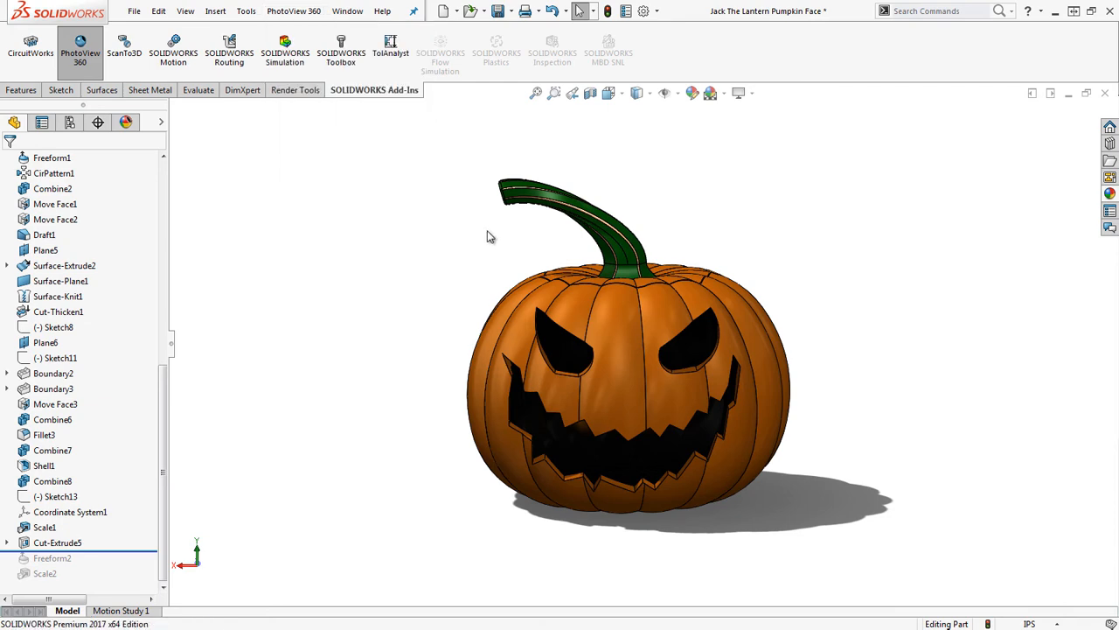
# Step: Examine the pumpkin's underside around the flat hexagonal face at its center
pyautogui.scroll(-3, 659, 525)
pyautogui.moveTo(655, 500); pyautogui.dragTo(651, 271, button='middle')
pyautogui.scroll(3, 682, 523)
pyautogui.scroll(-3, 619, 492)
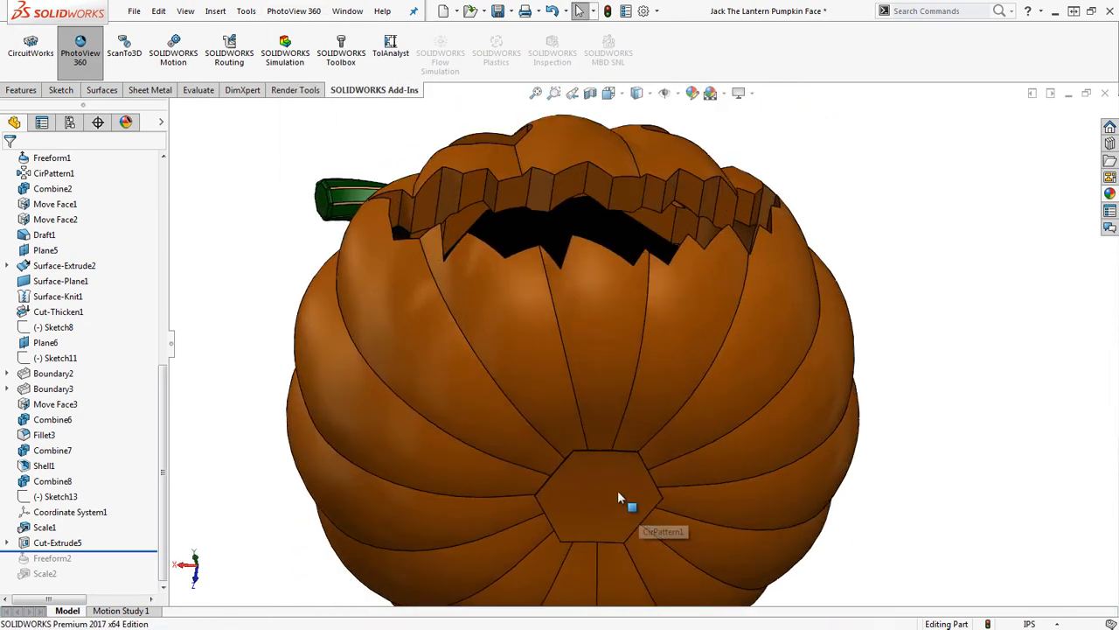
pyautogui.scroll(-1, 590, 475)
pyautogui.scroll(-2, 633, 482)
pyautogui.scroll(2, 631, 482)
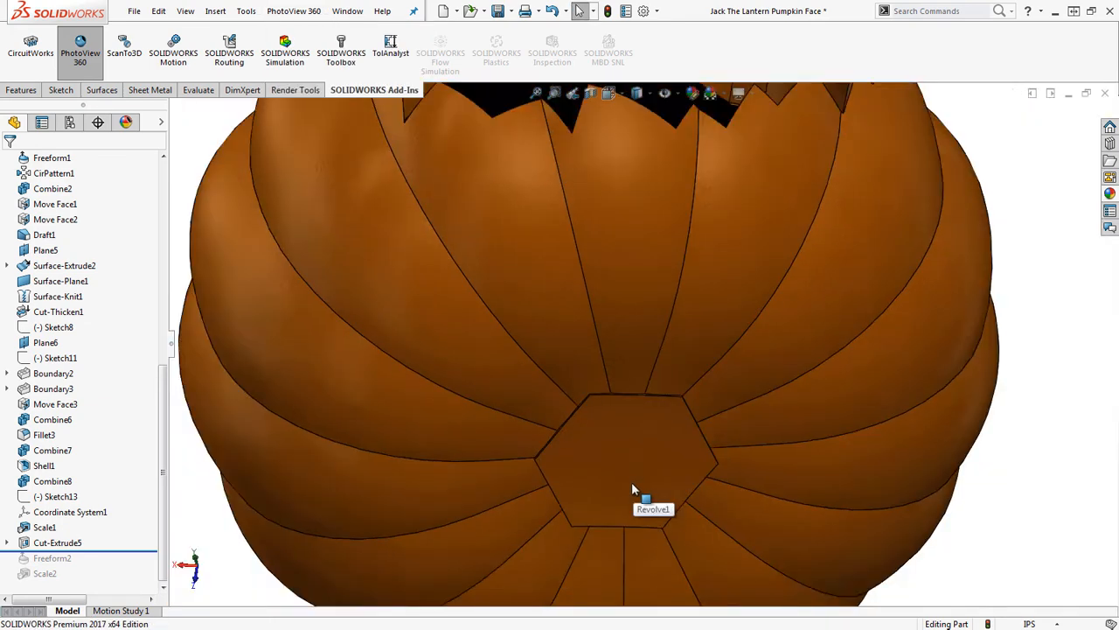
# Step: Select the flat hexagonal face at the center of the pumpkin's underside together with its narrow side-wall faces
pyautogui.scroll(-4, 631, 482)
pyautogui.scroll(-2, 588, 316)
pyautogui.click(668, 329)
pyautogui.click(533, 378)
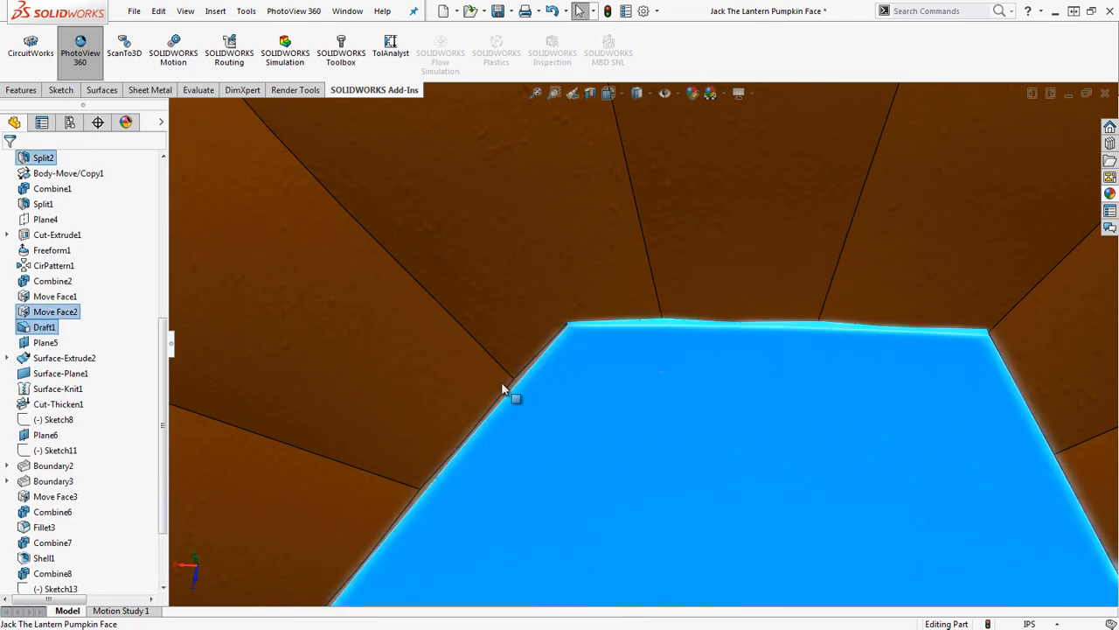
pyautogui.scroll(3, 582, 413)
pyautogui.scroll(-3, 822, 426)
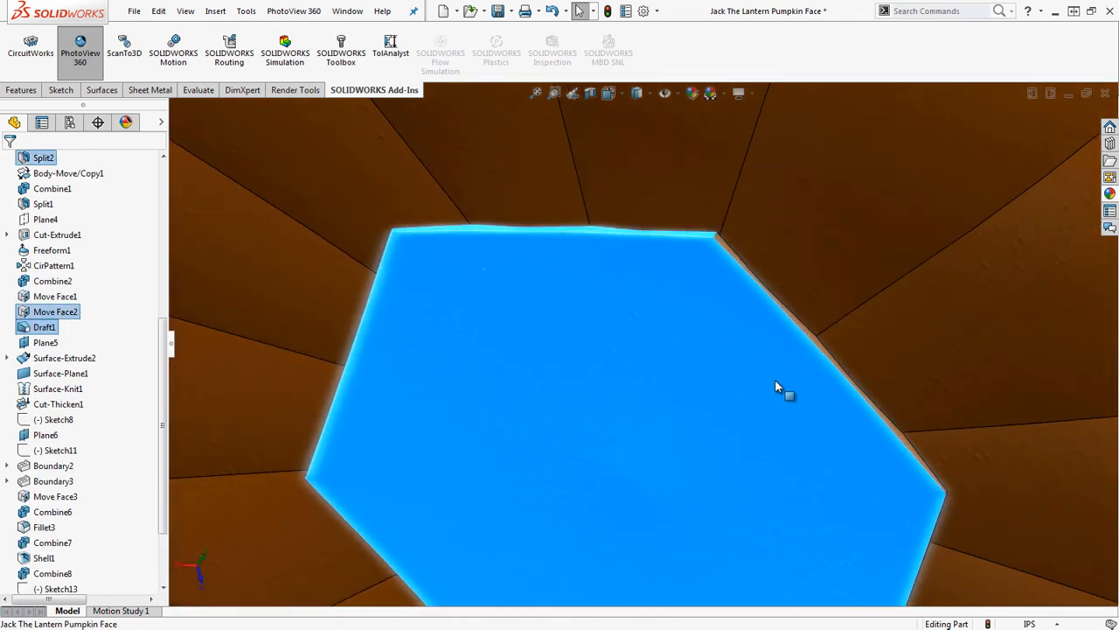
pyautogui.scroll(3, 749, 517)
pyautogui.scroll(-5, 712, 445)
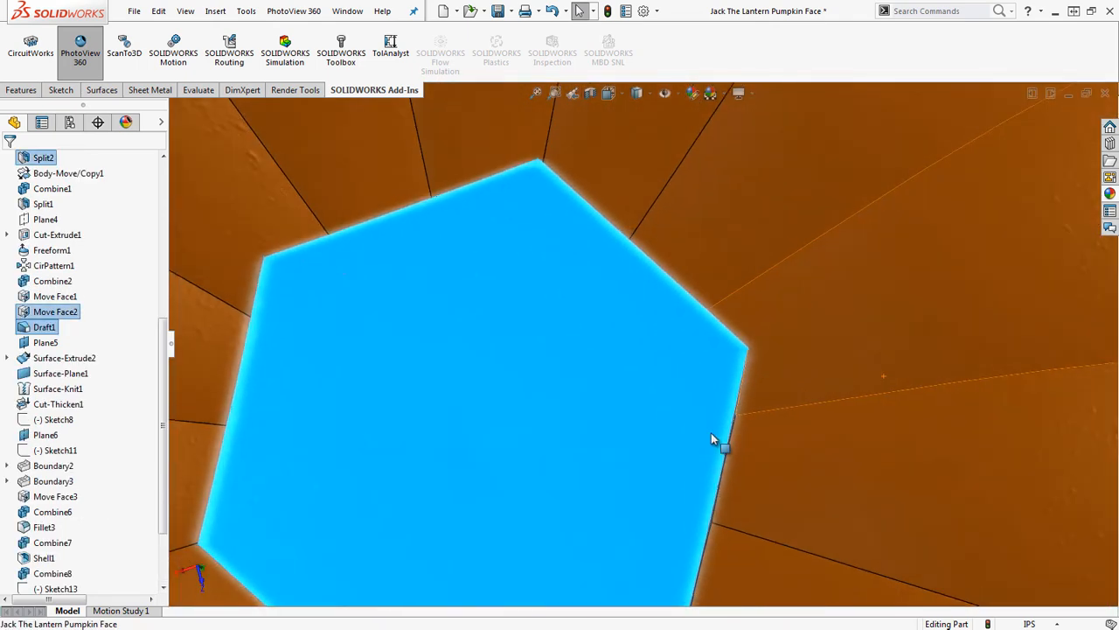
pyautogui.scroll(3, 590, 505)
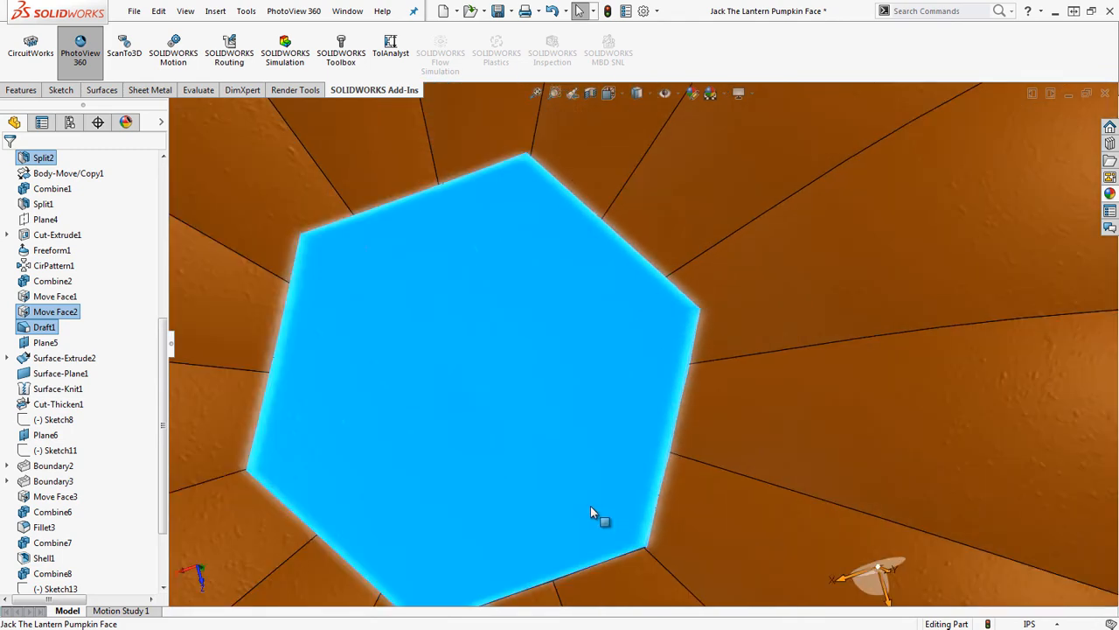
pyautogui.scroll(-5, 582, 547)
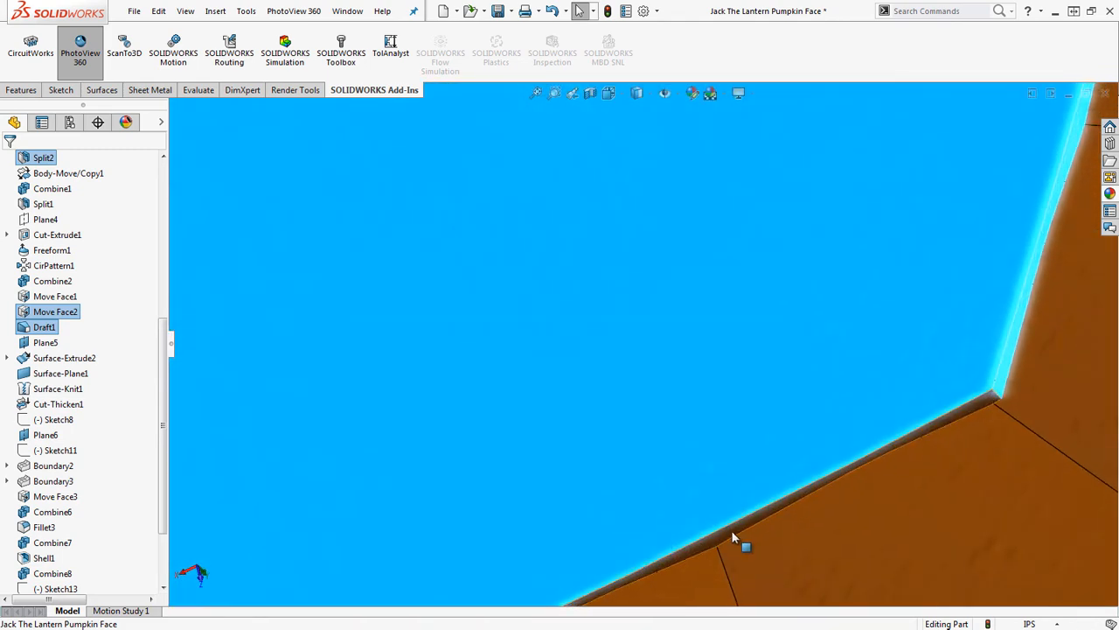
pyautogui.click(732, 533)
pyautogui.scroll(3, 623, 479)
pyautogui.moveTo(605, 207); pyautogui.dragTo(653, 315, button='middle')
# Step: Apply the organic wood appearance polished ash 2d to the selected underside faces
pyautogui.rightClick(619, 262)
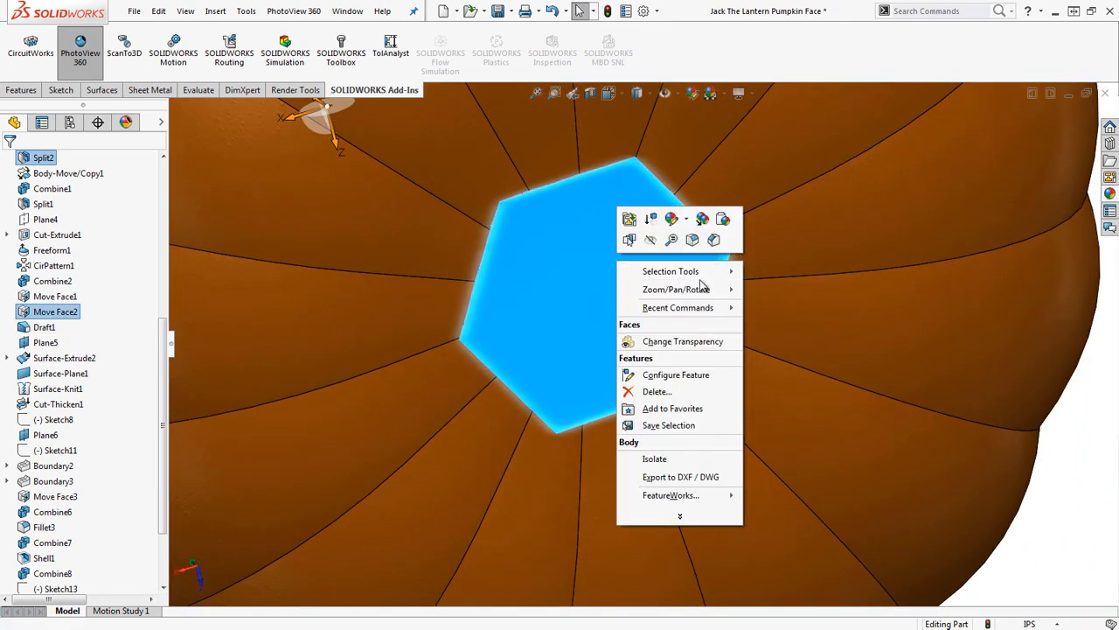
pyautogui.click(687, 221)
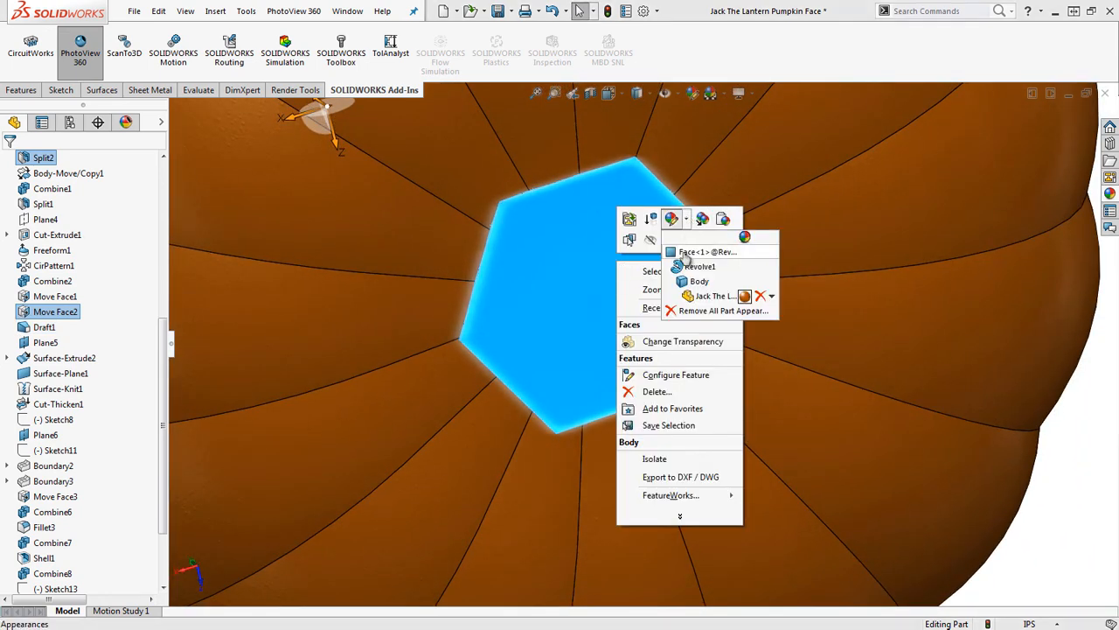
pyautogui.click(691, 252)
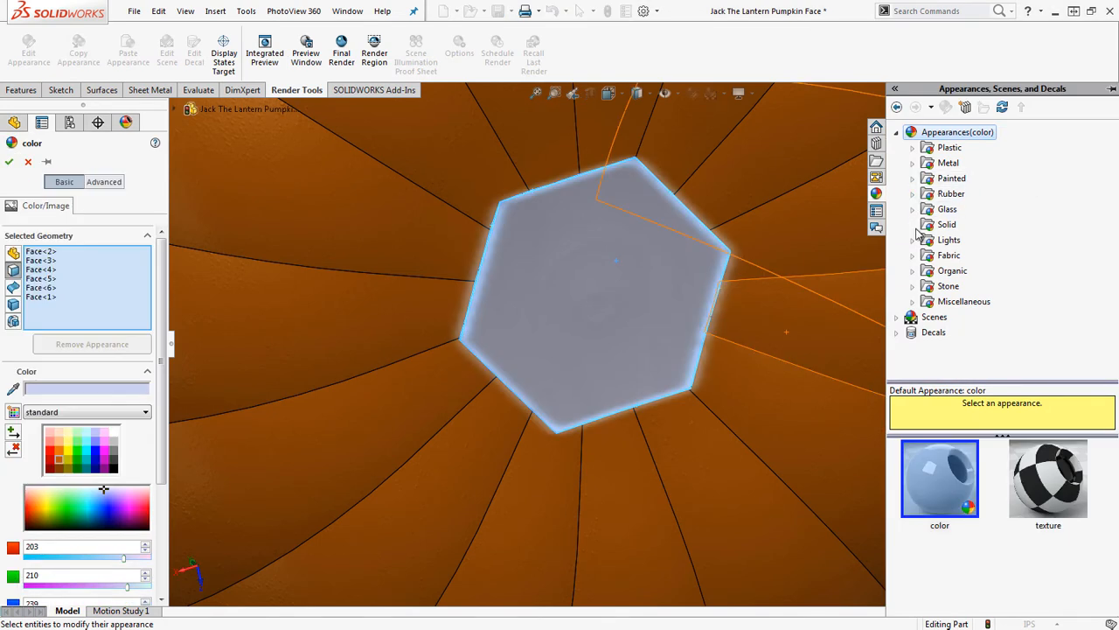
pyautogui.click(920, 271)
pyautogui.click(913, 271)
pyautogui.click(962, 286)
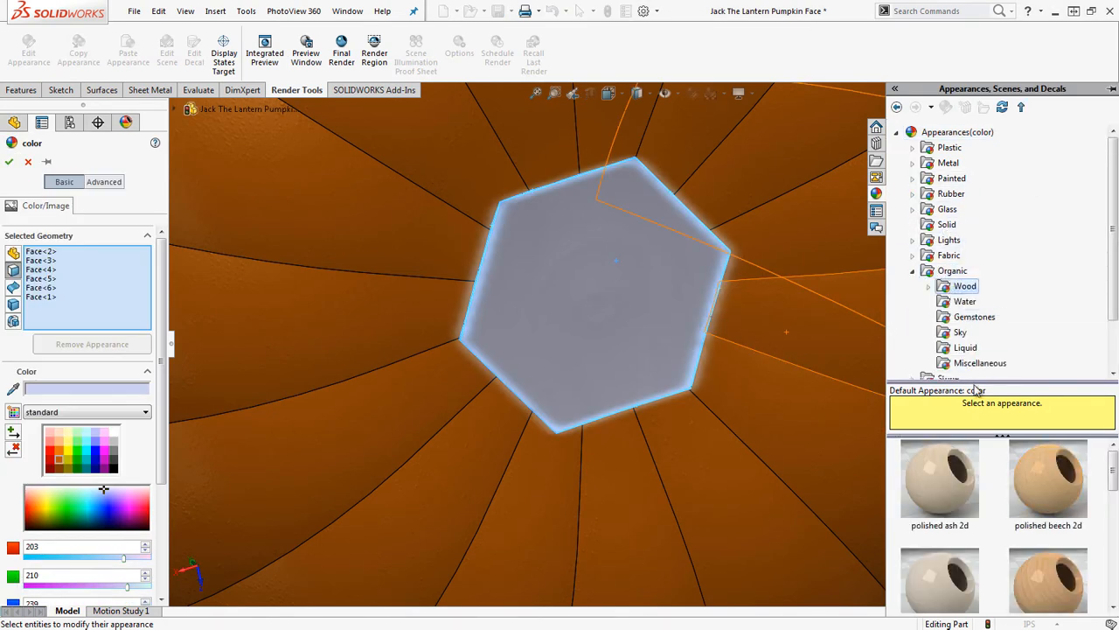
pyautogui.click(973, 488)
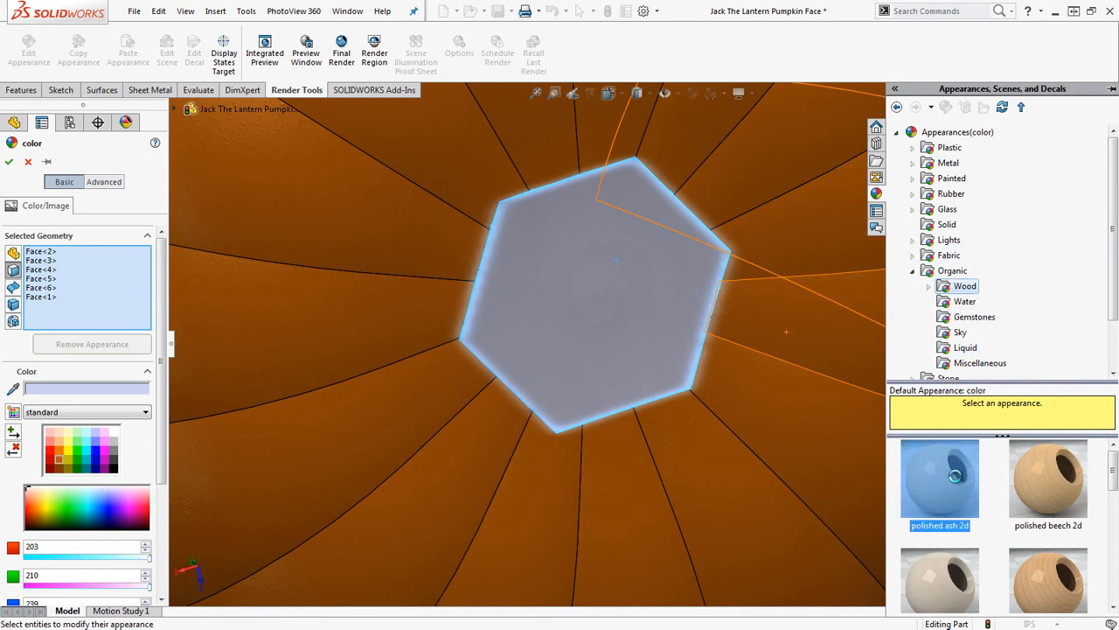
# Step: Shrink the ash texture mapping to a small square on the hexagonal face and accept the appearance
pyautogui.scroll(-2, 641, 294)
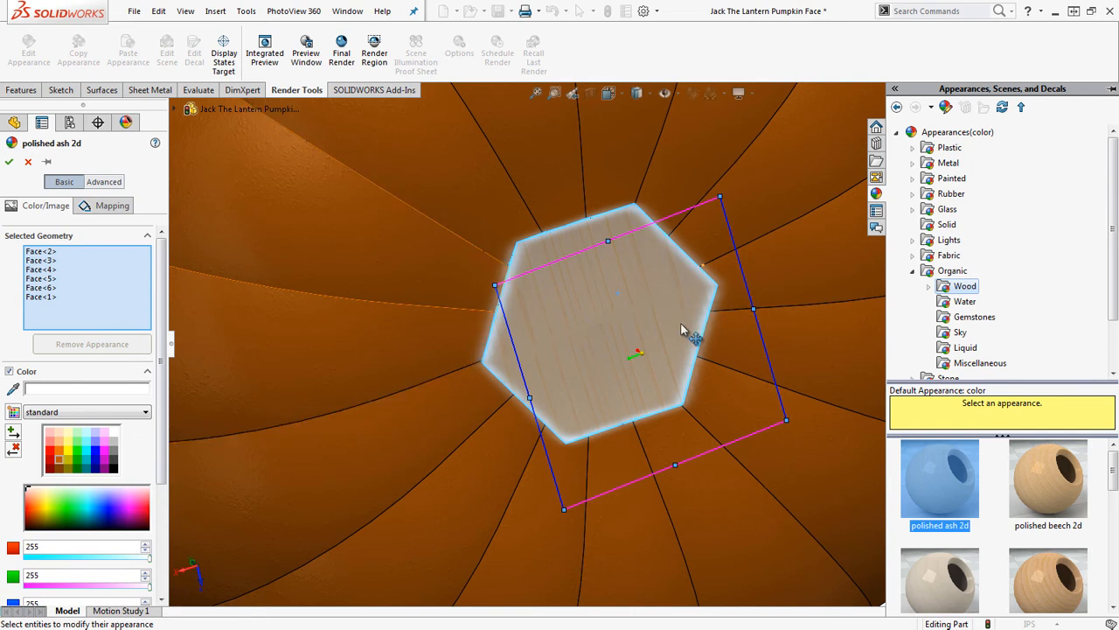
pyautogui.scroll(-2, 687, 325)
pyautogui.moveTo(749, 134); pyautogui.dragTo(567, 366)
pyautogui.moveTo(715, 270)
pyautogui.mouseDown(button='middle')
pyautogui.moveTo(677, 213)
pyautogui.moveTo(698, 266)
pyautogui.mouseUp(button='middle')
pyautogui.scroll(3, 652, 264)
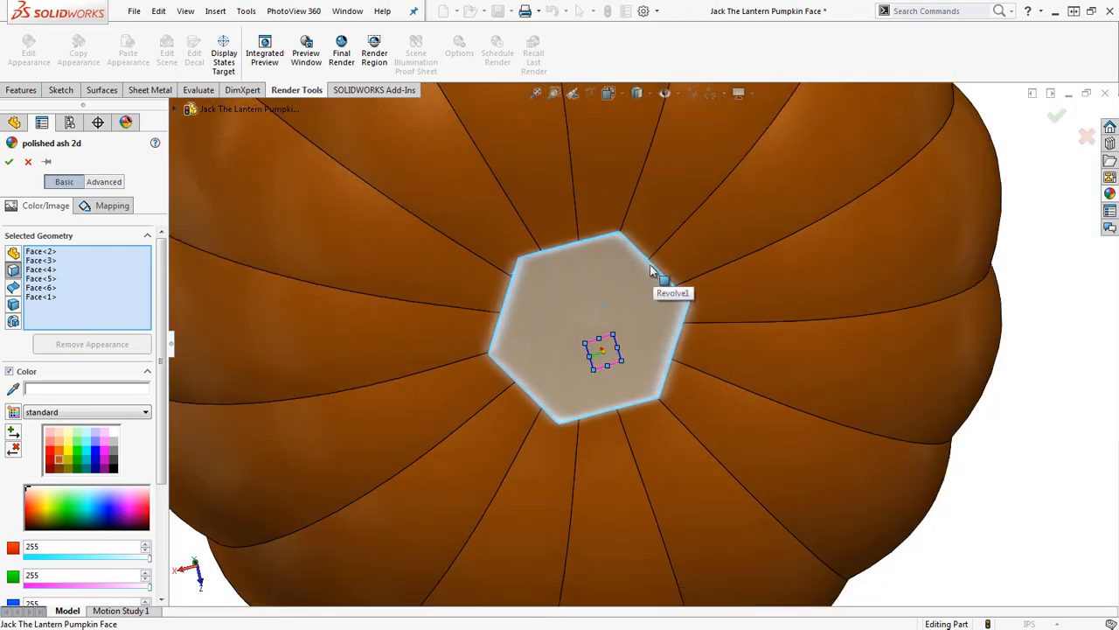
pyautogui.click(10, 162)
# Step: Return the pumpkin to the front view and open the PhotoView 360 preview window, moving it toward the middle of the screen
pyautogui.scroll(4, 584, 334)
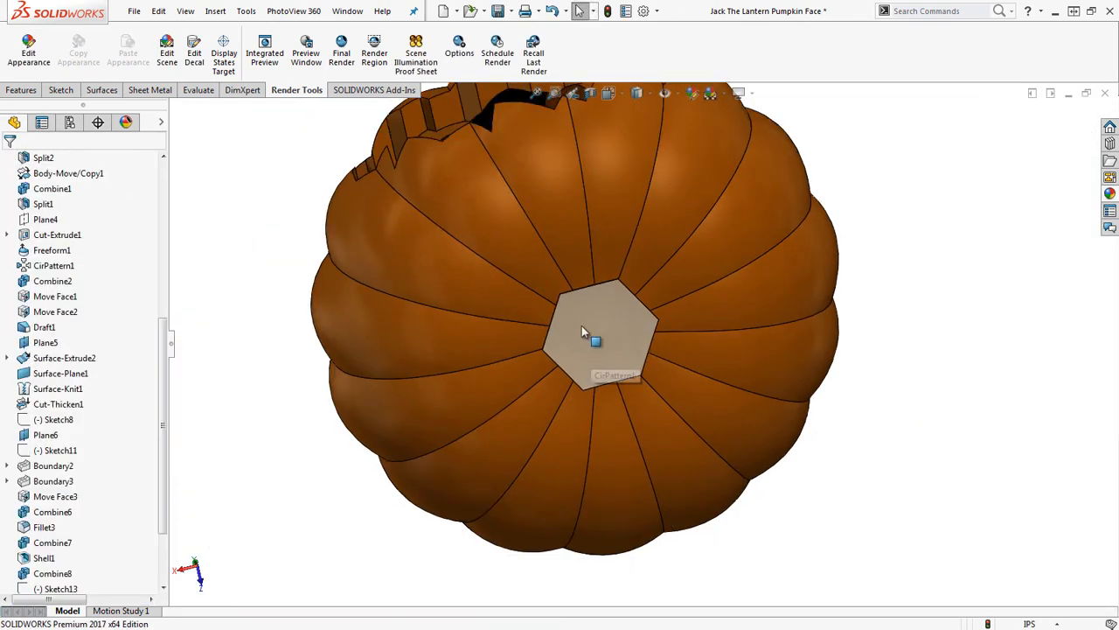
pyautogui.moveTo(582, 323); pyautogui.dragTo(595, 350, button='middle')
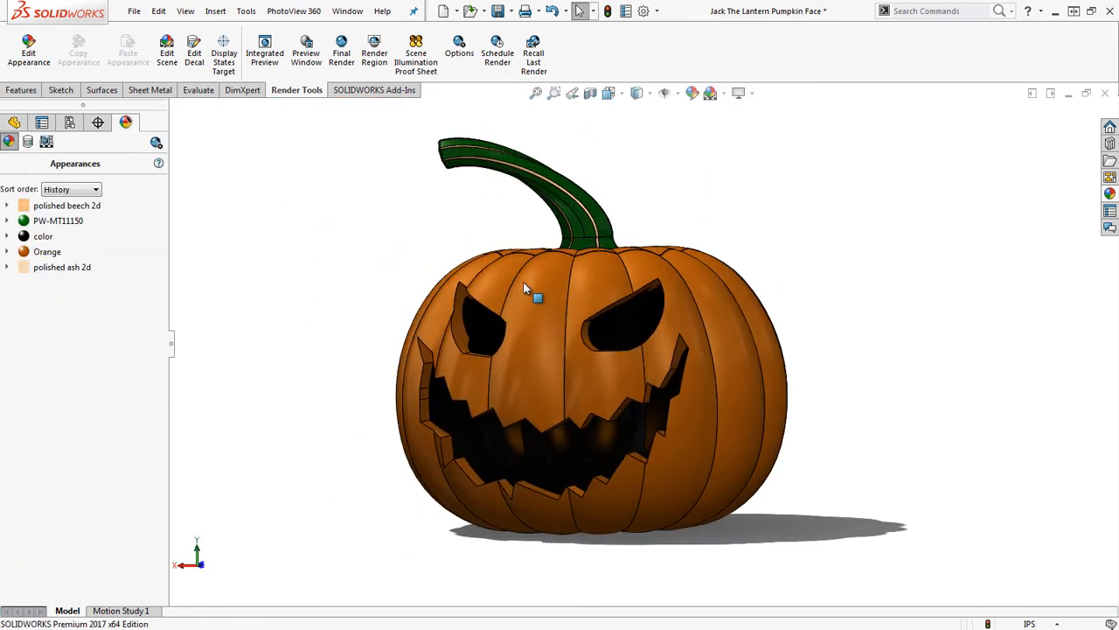
pyautogui.hotkey('ctrl', '1')
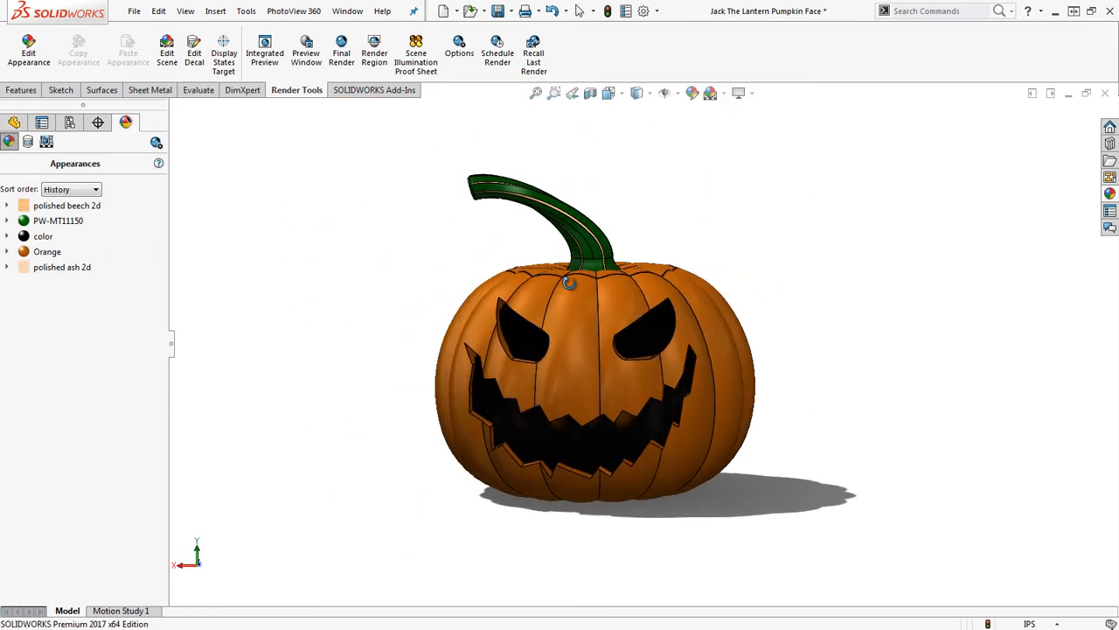
pyautogui.click(295, 12)
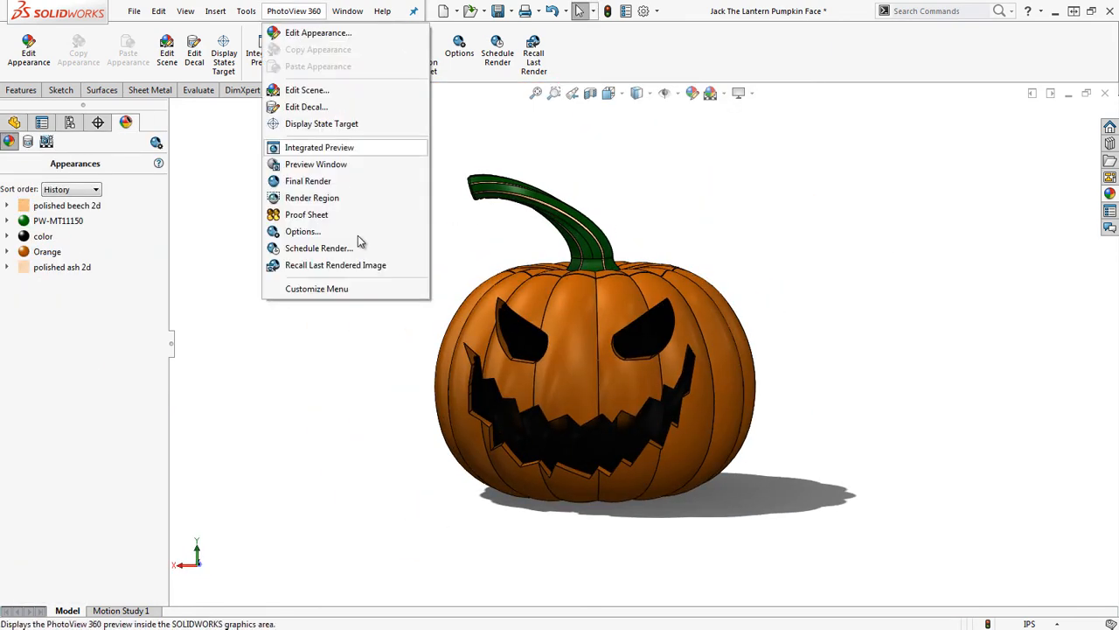
pyautogui.click(316, 164)
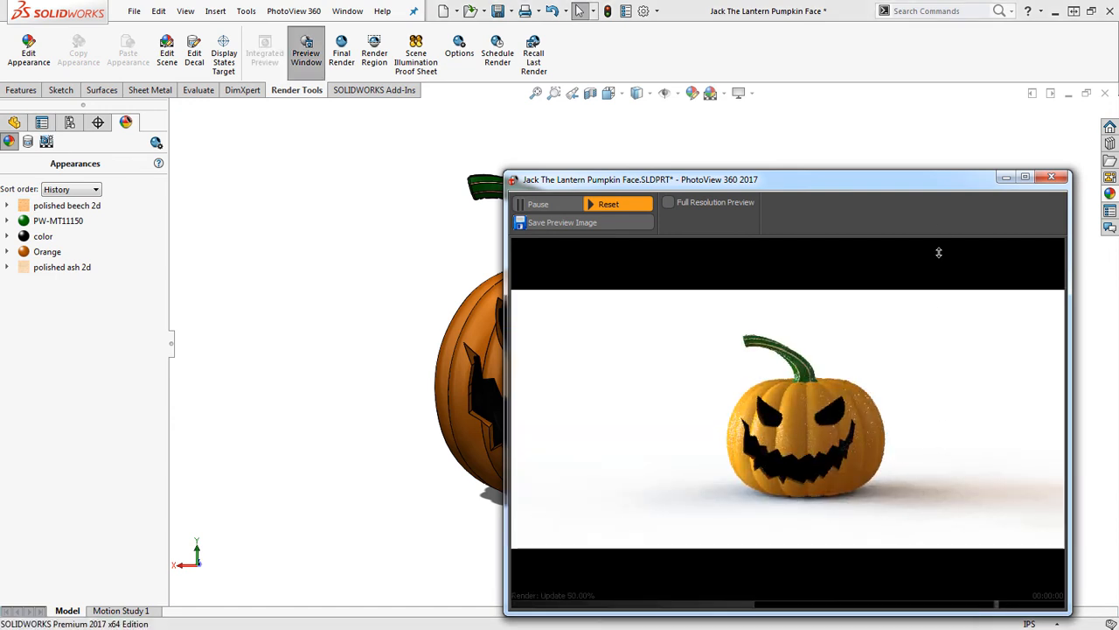
pyautogui.moveTo(921, 181); pyautogui.dragTo(790, 128)
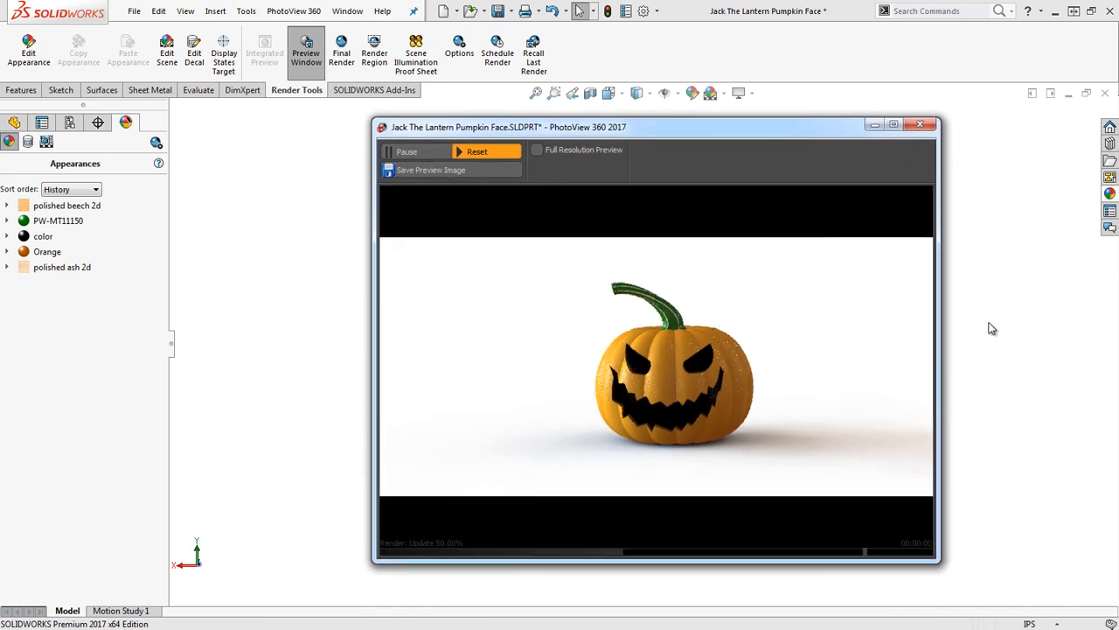
# Step: Examine the rendered pumpkin in an enlarged preview window at different zoom levels
pyautogui.scroll(-3, 962, 399)
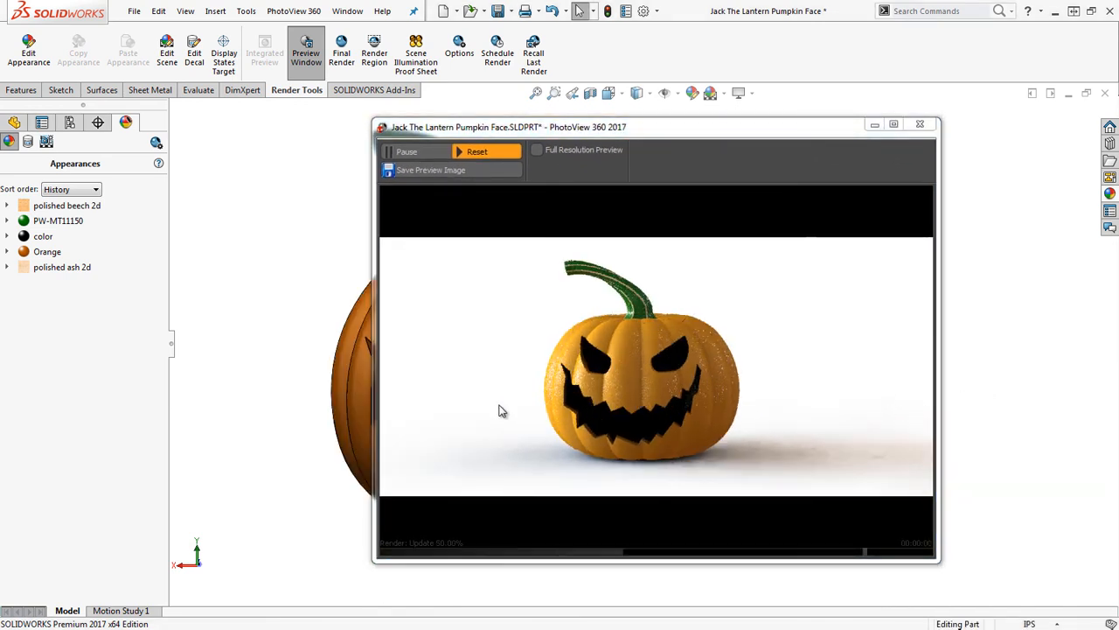
pyautogui.scroll(-2, 219, 327)
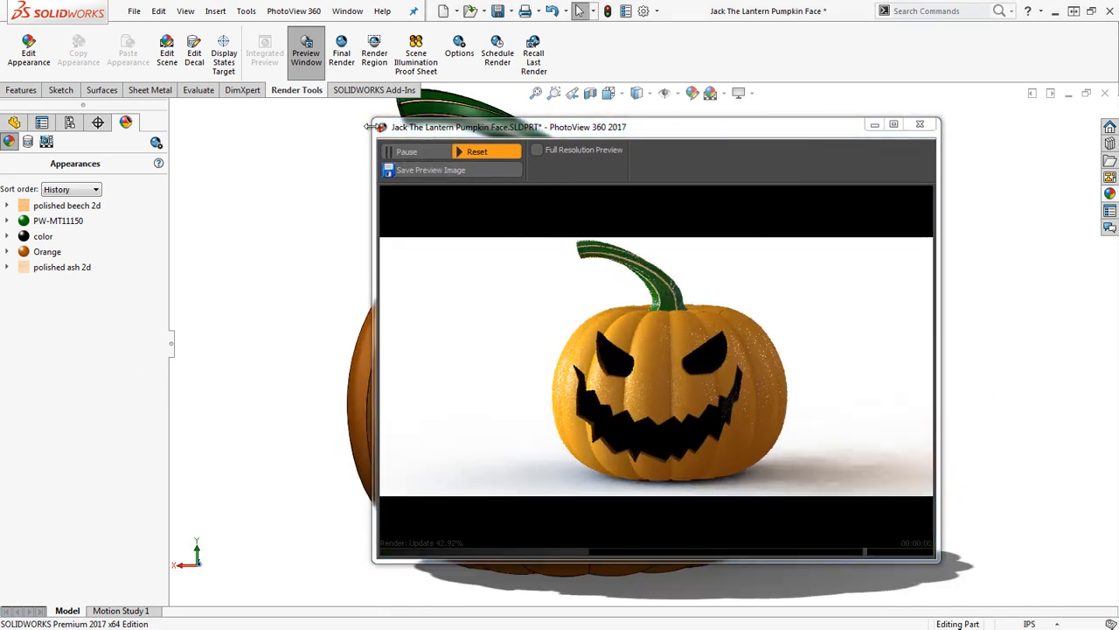
pyautogui.moveTo(371, 117); pyautogui.dragTo(213, 3)
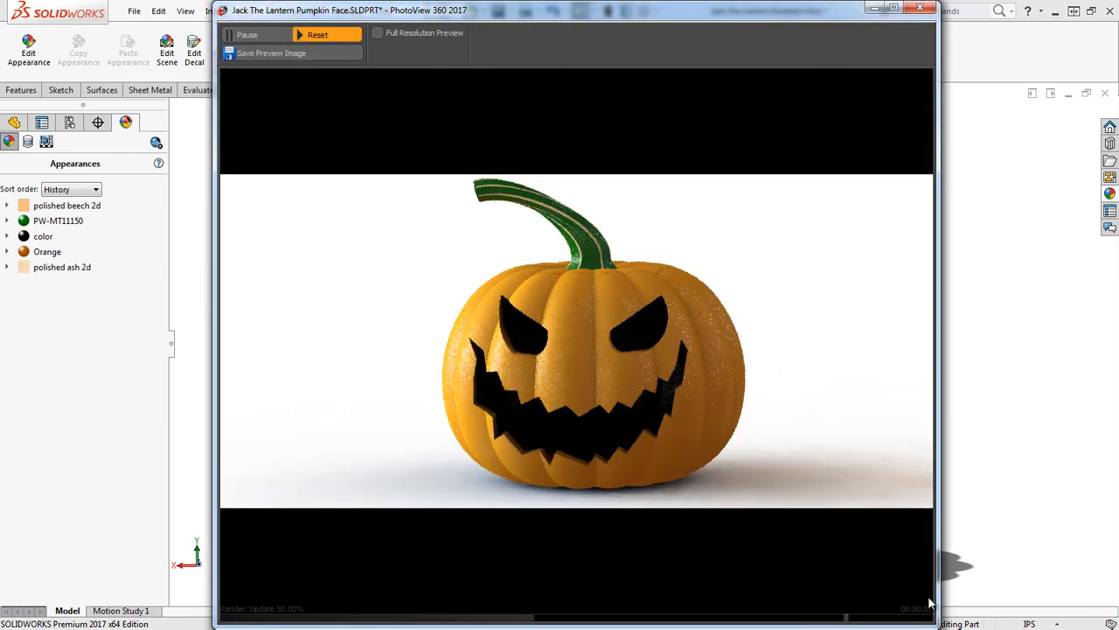
pyautogui.scroll(1, 1095, 383)
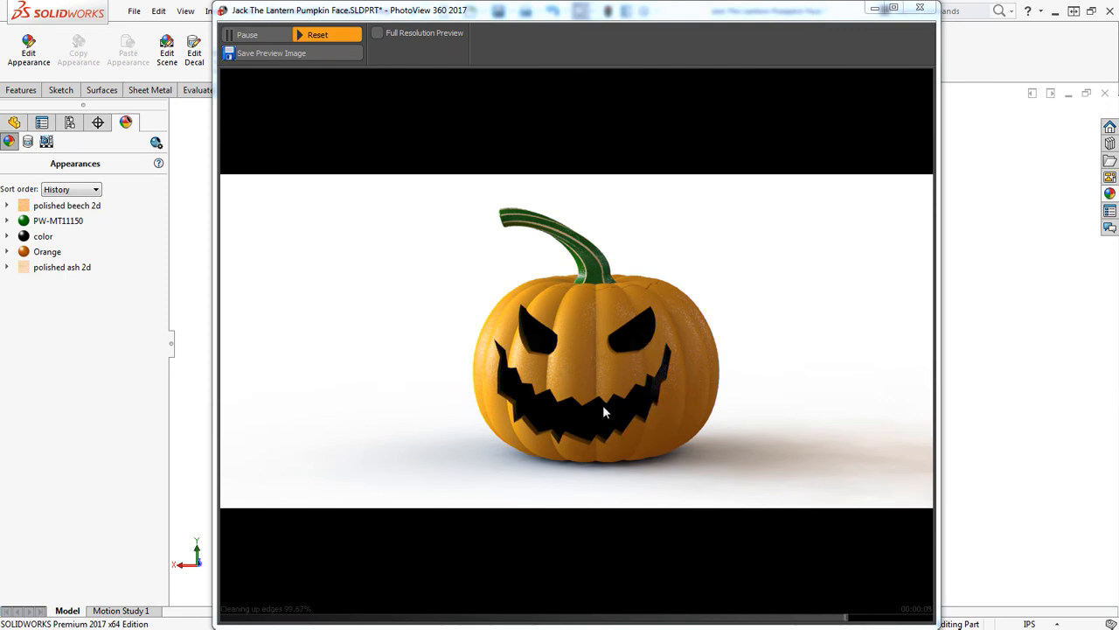
pyautogui.scroll(-6, 997, 349)
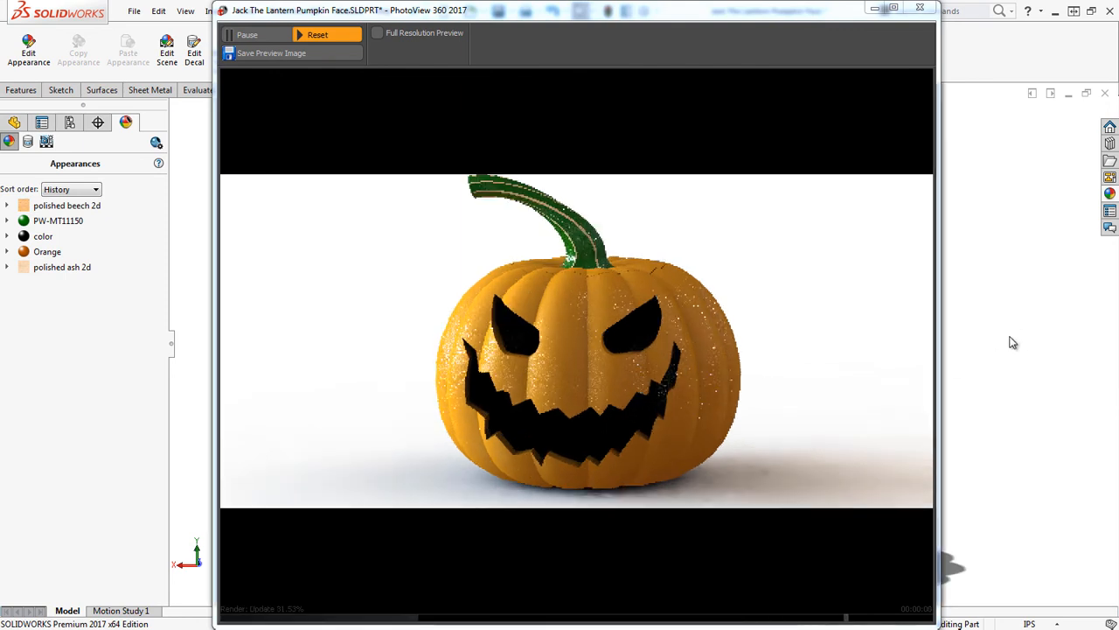
pyautogui.scroll(-3, 991, 362)
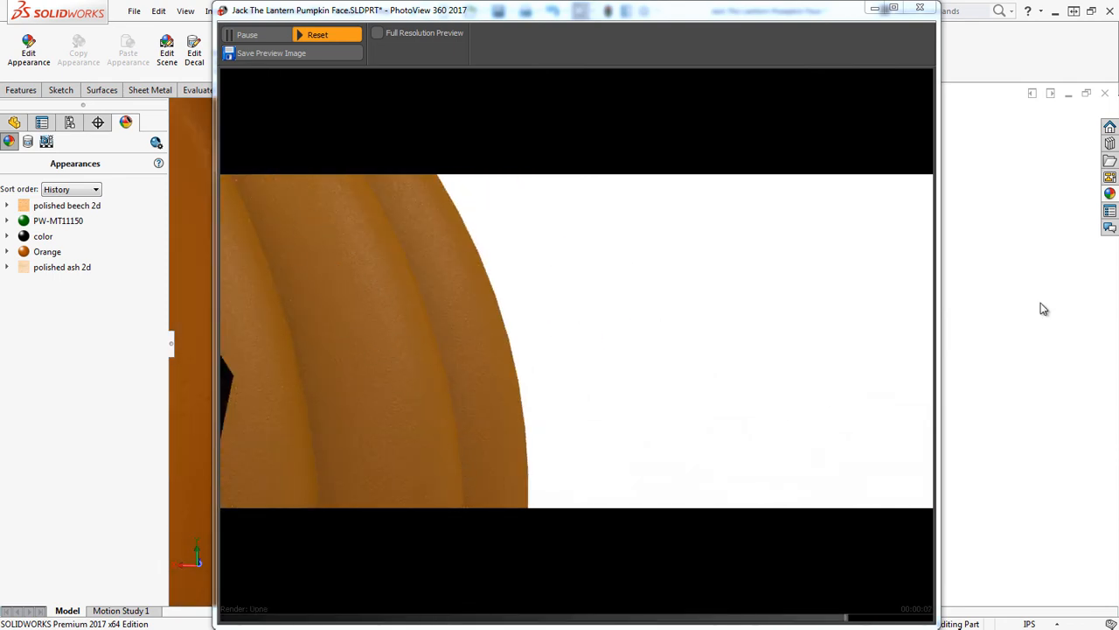
pyautogui.scroll(8, 1024, 341)
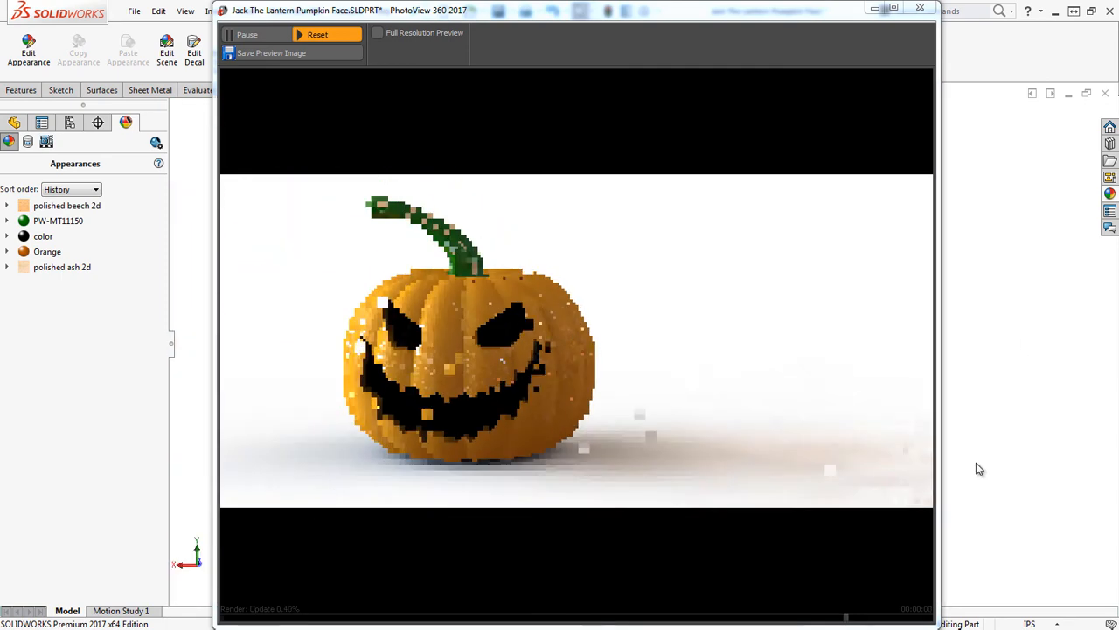
pyautogui.scroll(-2, 962, 462)
pyautogui.scroll(-1, 184, 210)
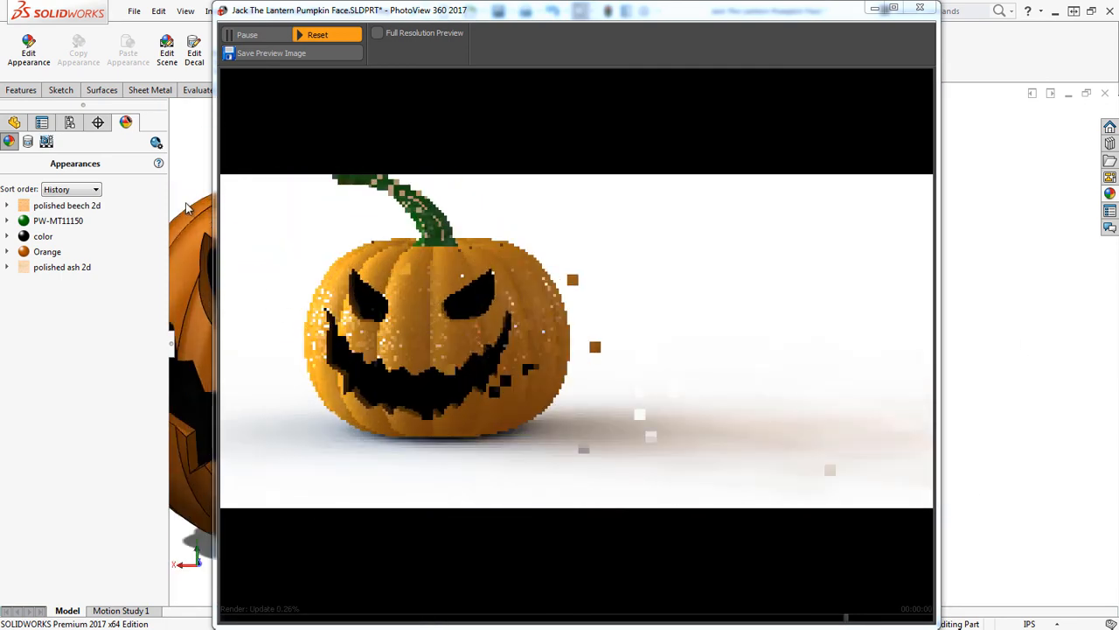
pyautogui.scroll(3, 184, 210)
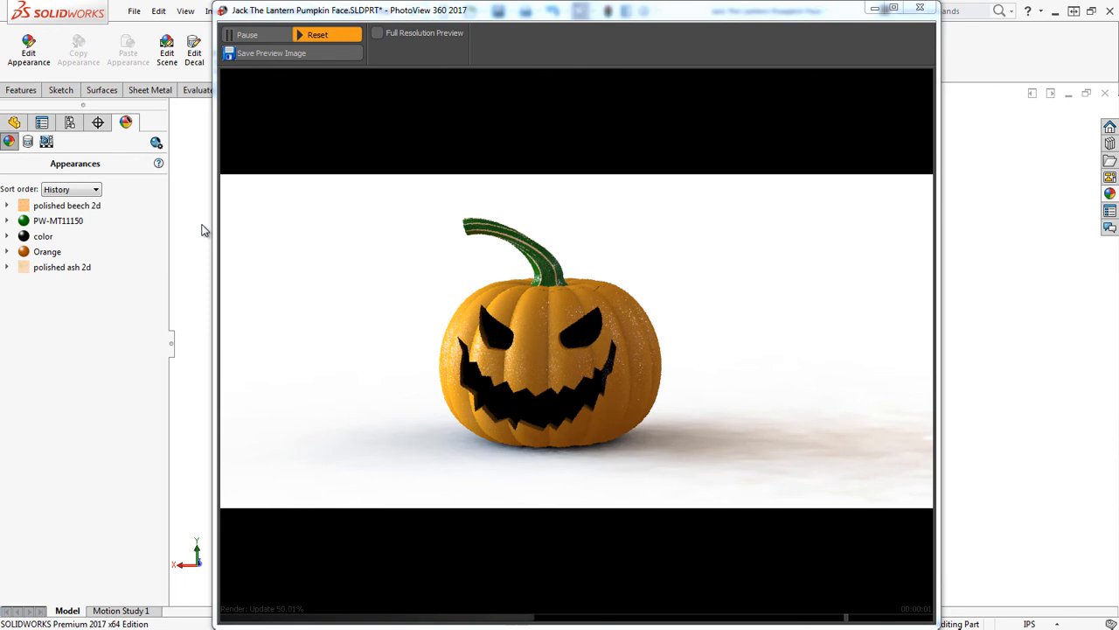
pyautogui.scroll(-1, 194, 232)
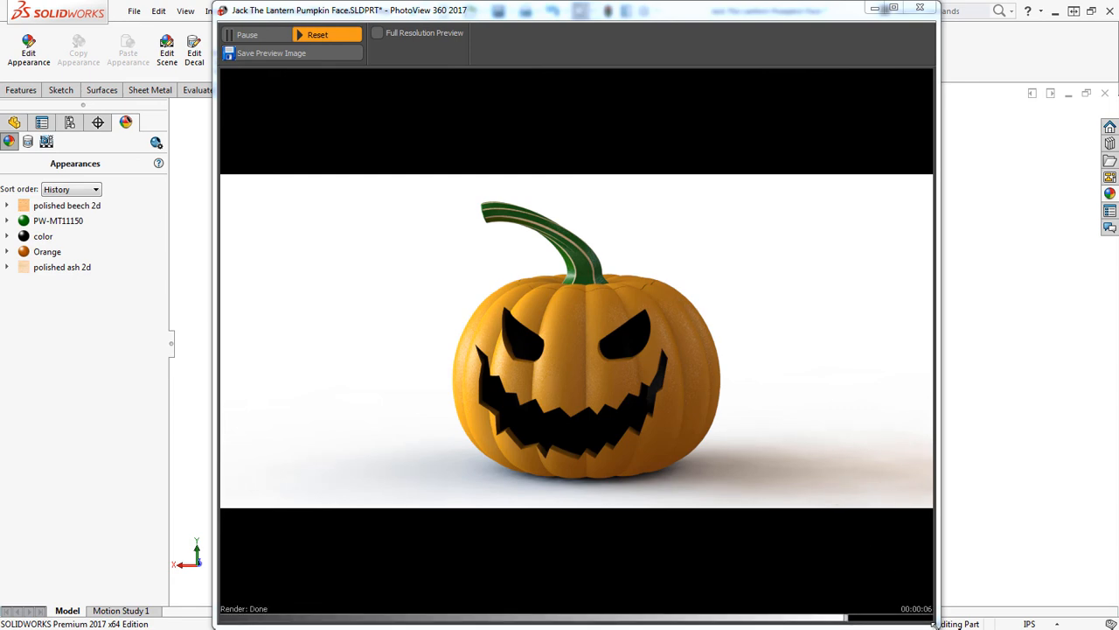
# Step: Shrink the preview window and move it aside, and set the scene reflectivity in the scene's PhotoView 360 lighting to 1.9 w/srm^2
pyautogui.moveTo(937, 625); pyautogui.dragTo(780, 503)
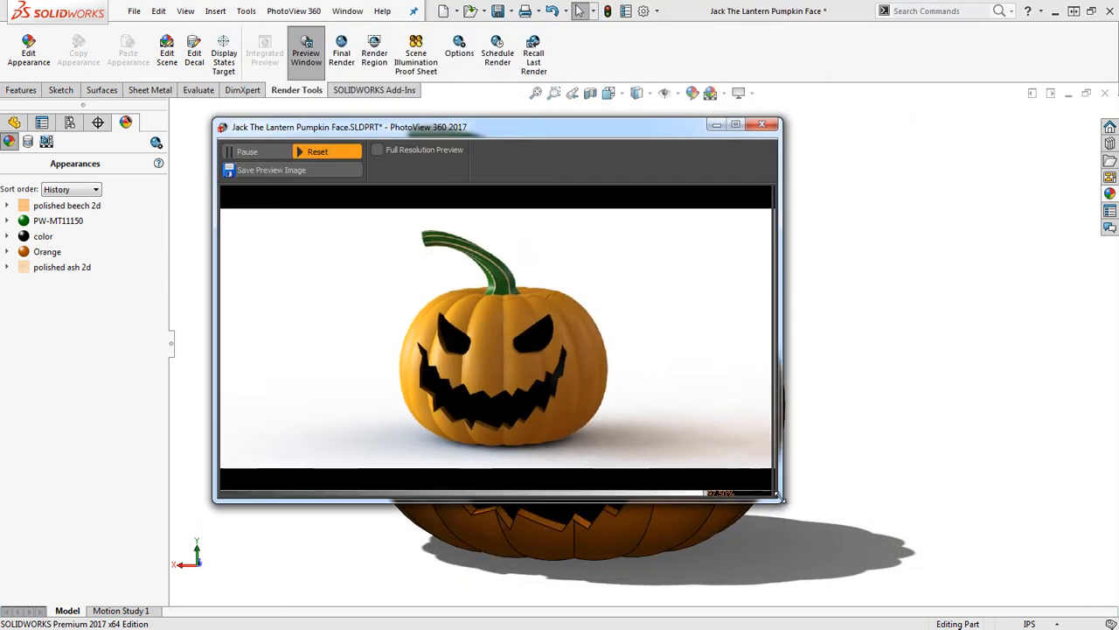
pyautogui.moveTo(566, 129); pyautogui.dragTo(831, 148)
pyautogui.click(298, 11)
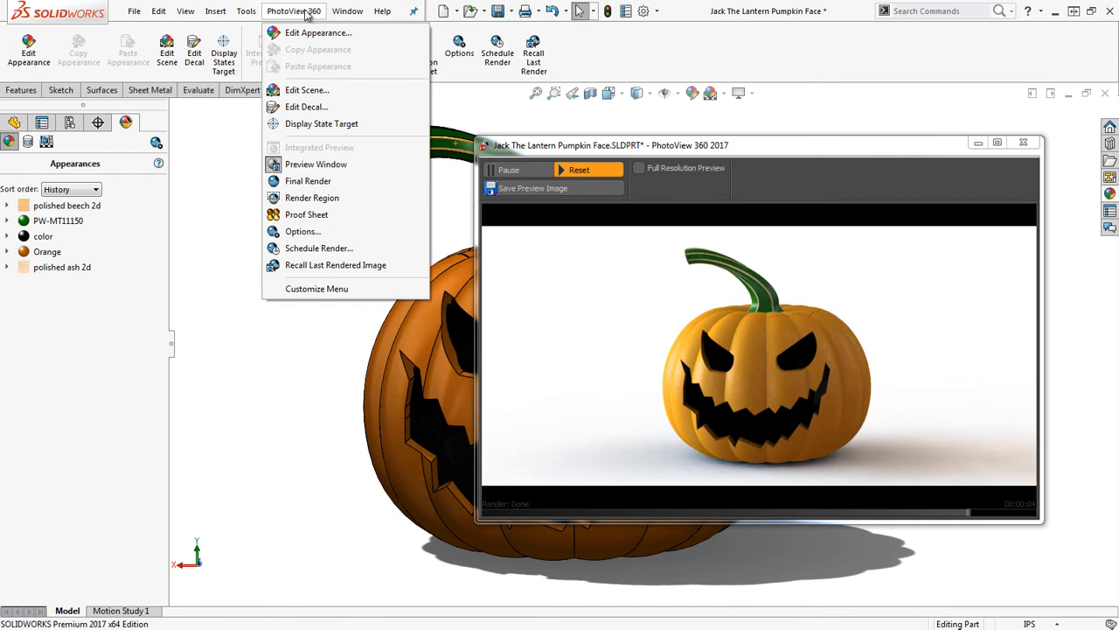
pyautogui.click(315, 96)
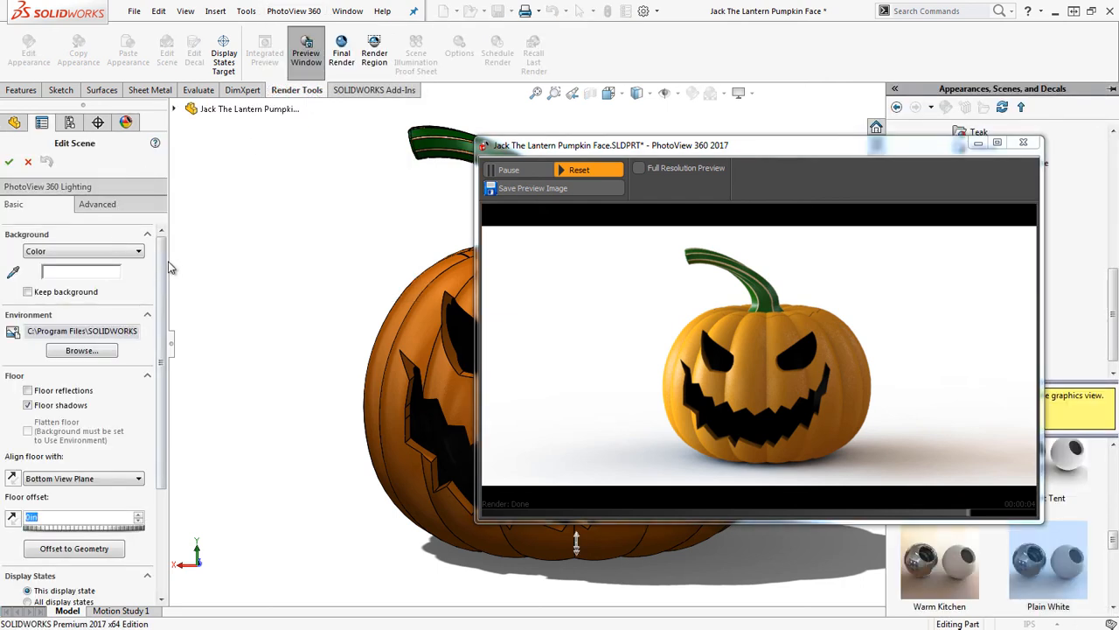
pyautogui.moveTo(161, 263); pyautogui.dragTo(161, 233)
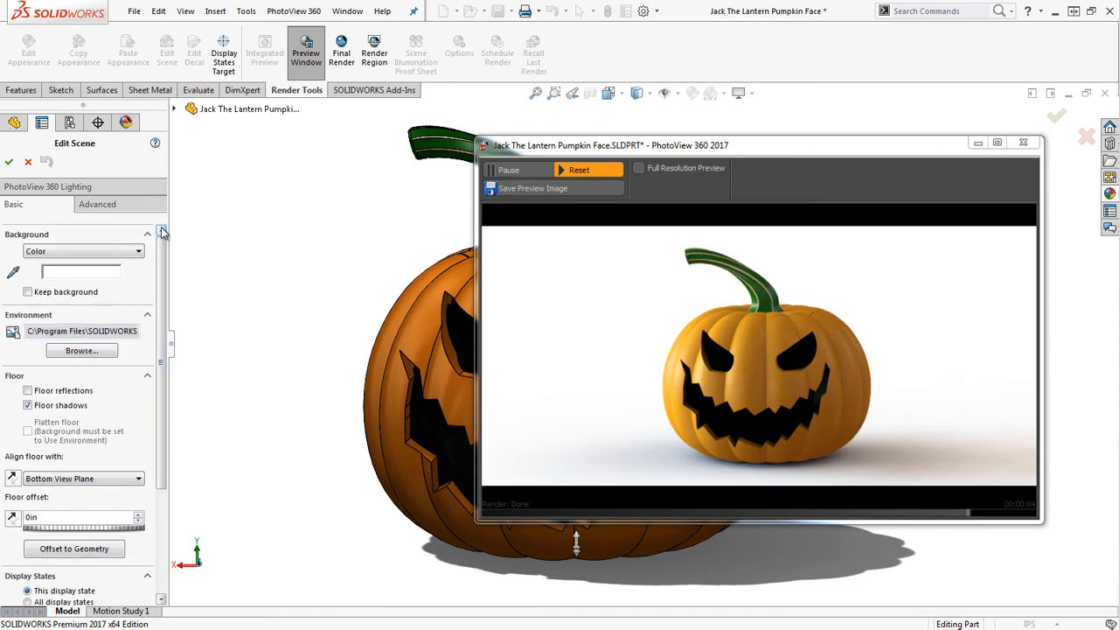
pyautogui.click(70, 188)
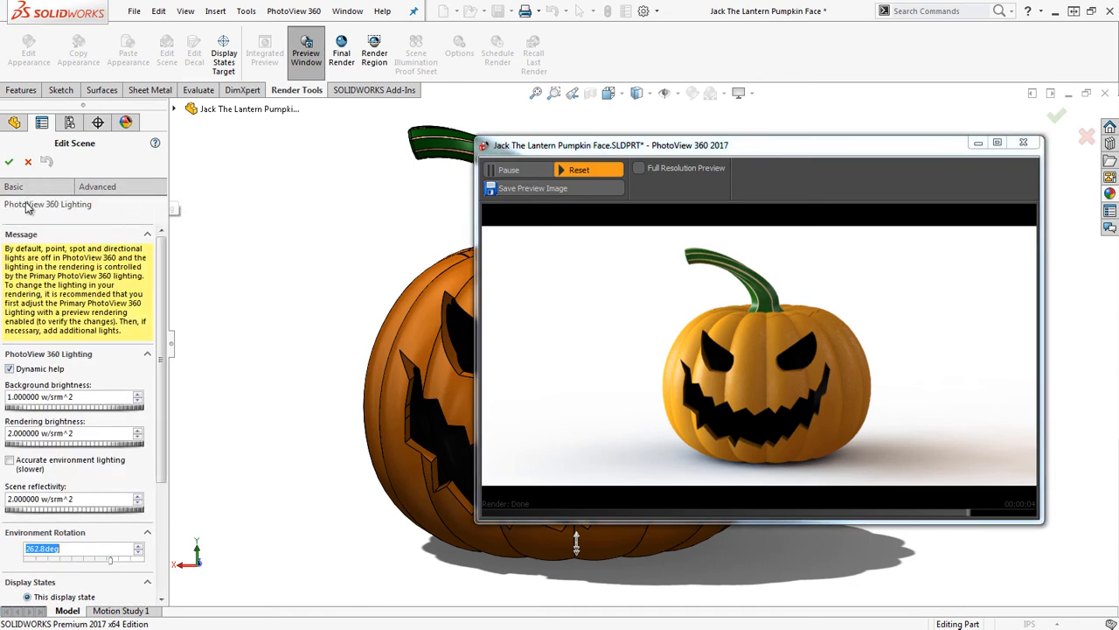
pyautogui.moveTo(53, 516)
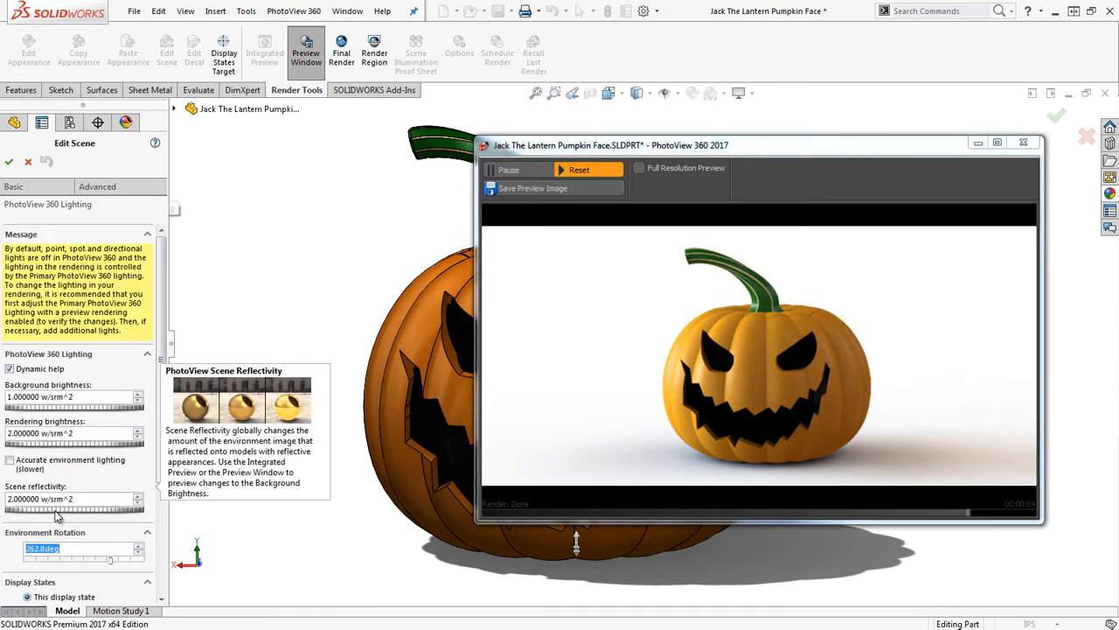
pyautogui.moveTo(57, 516)
pyautogui.mouseDown()
pyautogui.moveTo(41, 515)
pyautogui.moveTo(52, 516)
pyautogui.mouseUp()
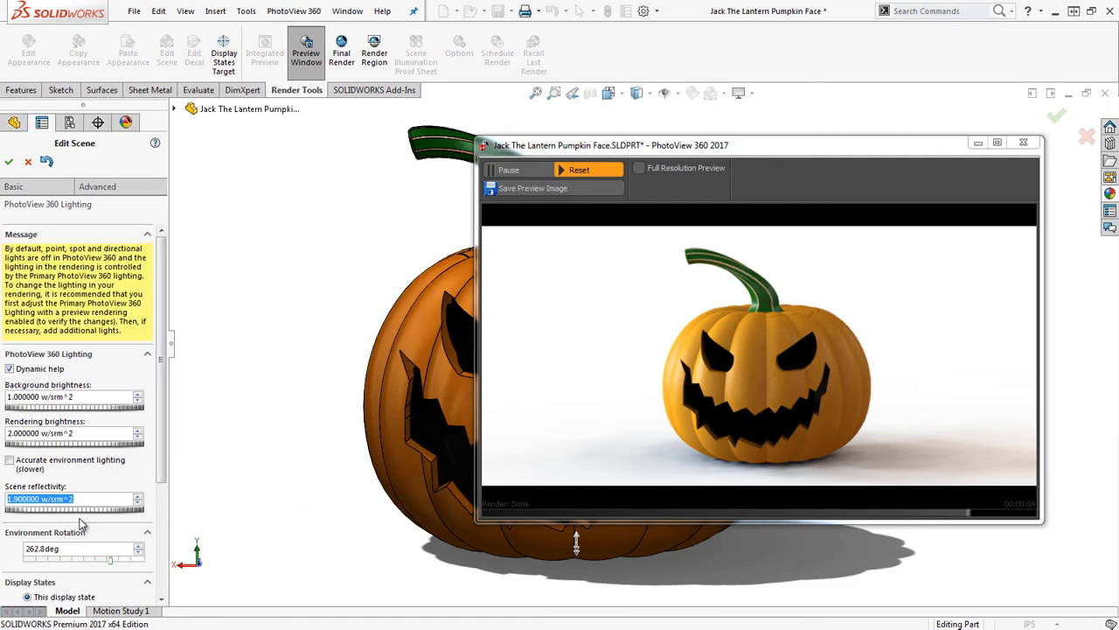
# Step: Set the scene's rendering brightness to 1.7 w/srm^2 and its background brightness to 0.4 w/srm^2
pyautogui.click(80, 444)
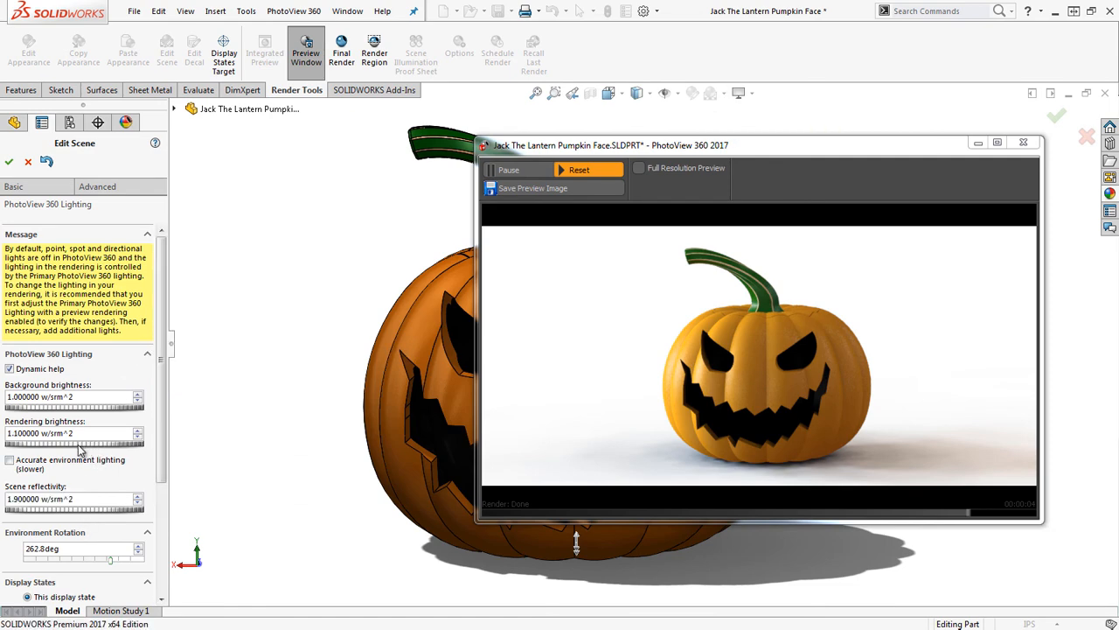
pyautogui.click(87, 444)
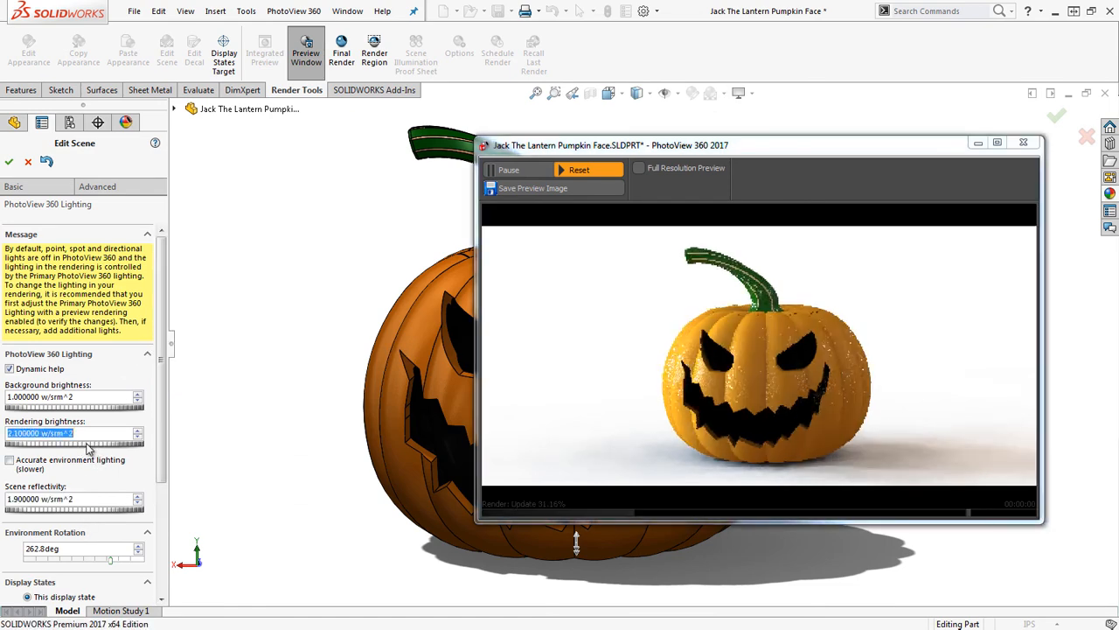
pyautogui.moveTo(87, 444); pyautogui.dragTo(81, 445)
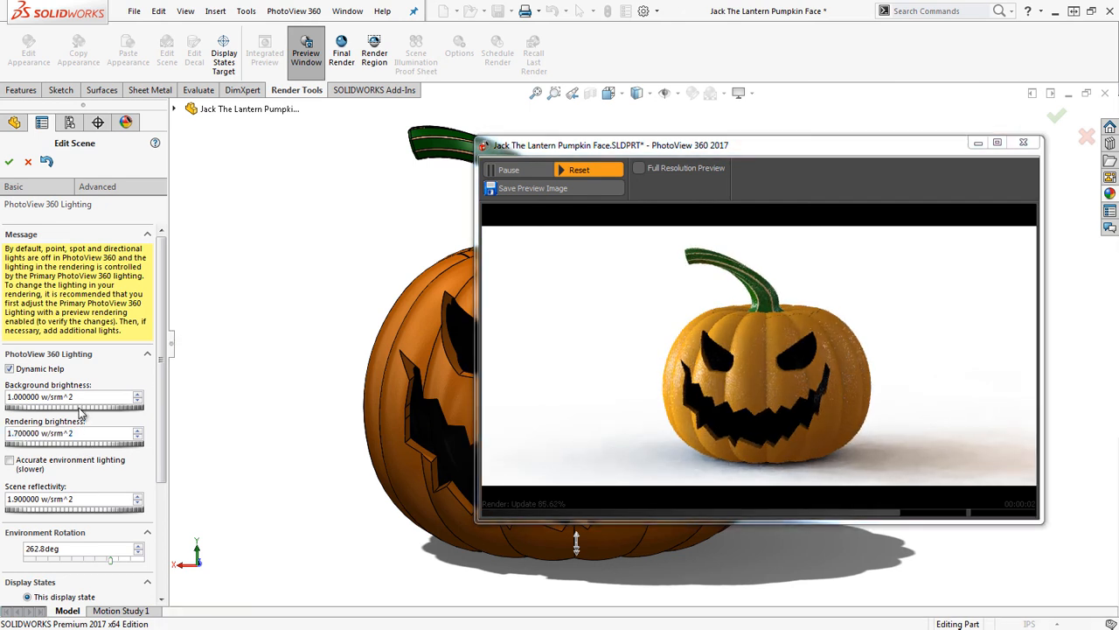
pyautogui.click(74, 406)
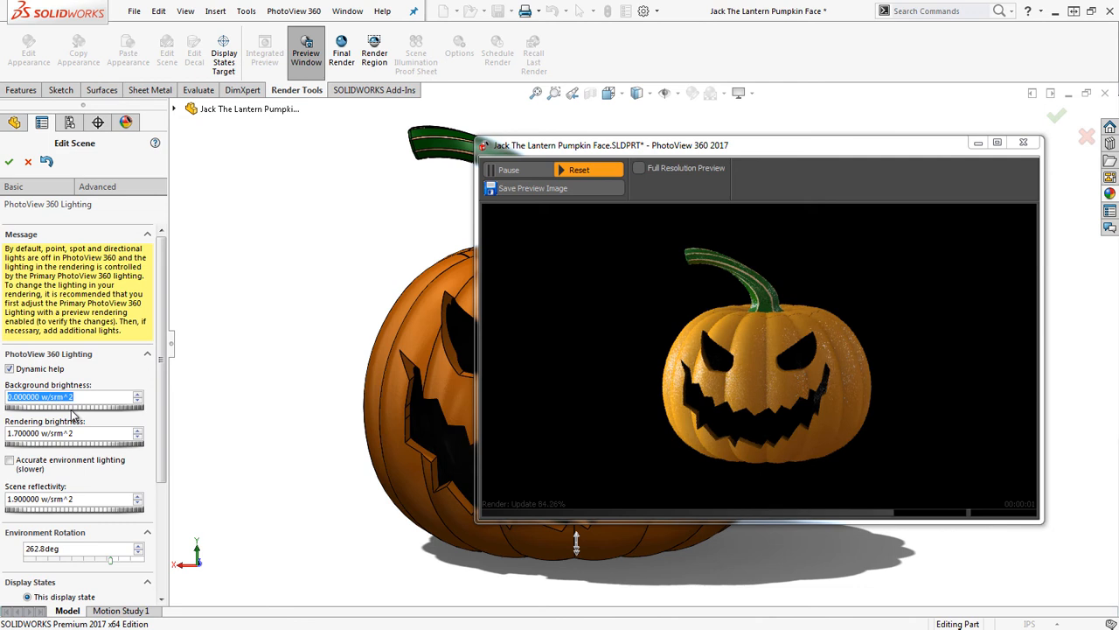
pyautogui.click(75, 408)
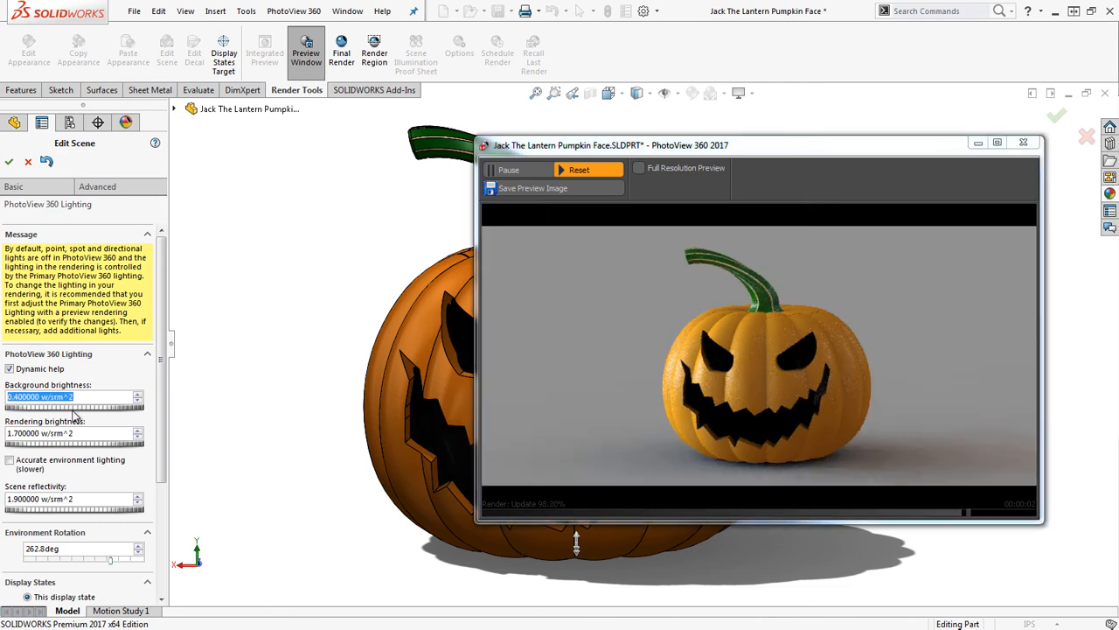
# Step: Try several environment rotations, including 36, 0 and 154.8 degrees, set it to 266.4 degrees, and accept the scene settings
pyautogui.moveTo(65, 549)
pyautogui.moveTo(110, 560); pyautogui.dragTo(39, 559)
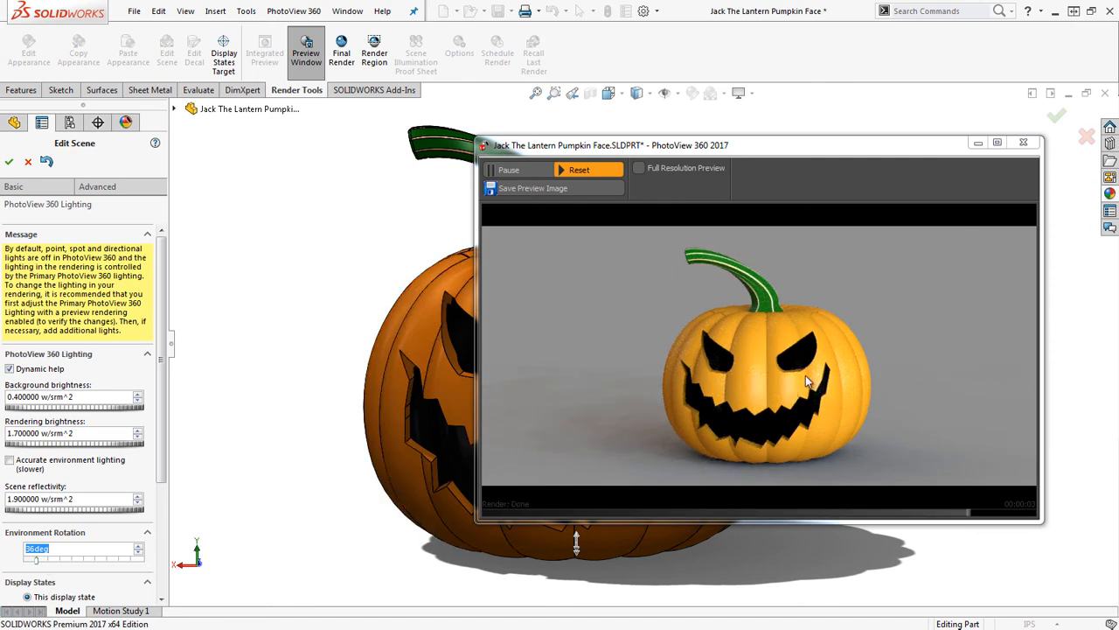
pyautogui.moveTo(35, 561); pyautogui.dragTo(25, 563)
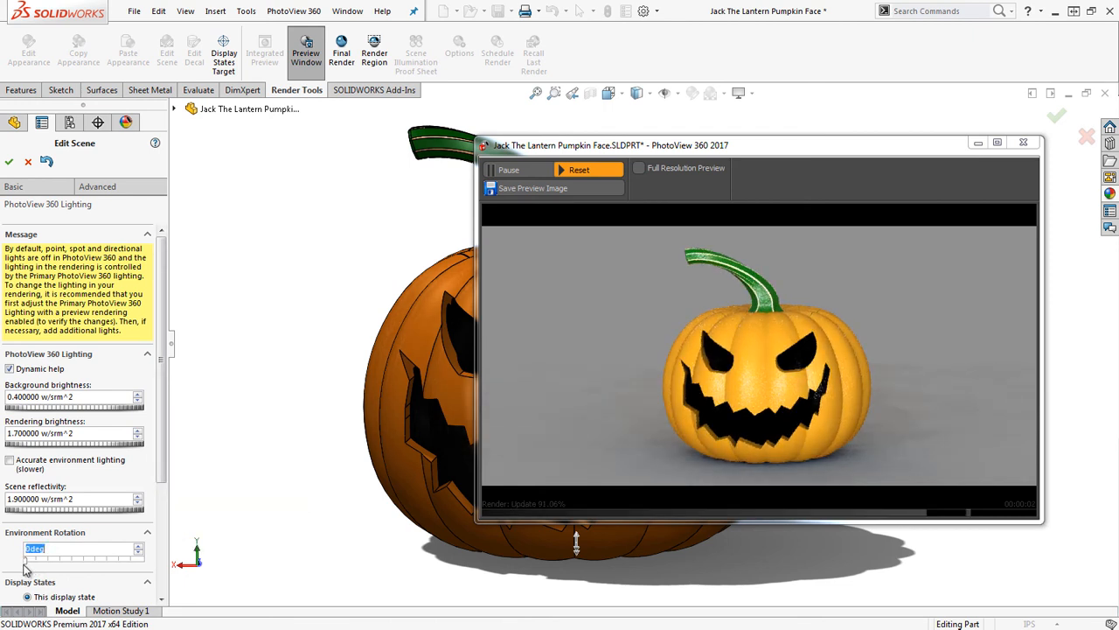
pyautogui.moveTo(25, 566); pyautogui.dragTo(76, 569)
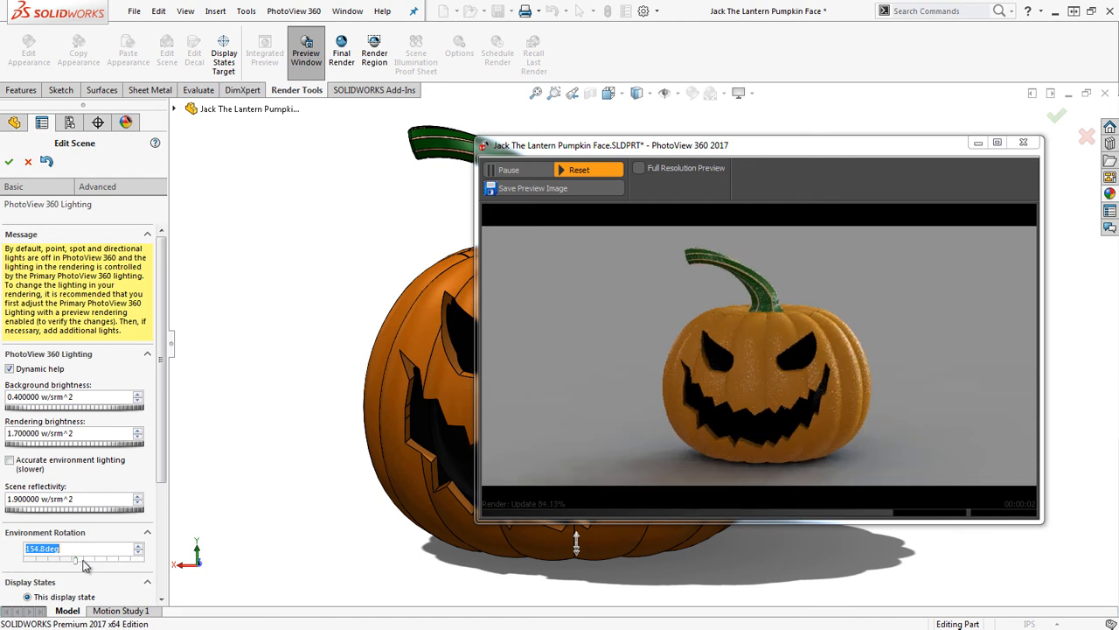
pyautogui.moveTo(75, 565); pyautogui.dragTo(112, 564)
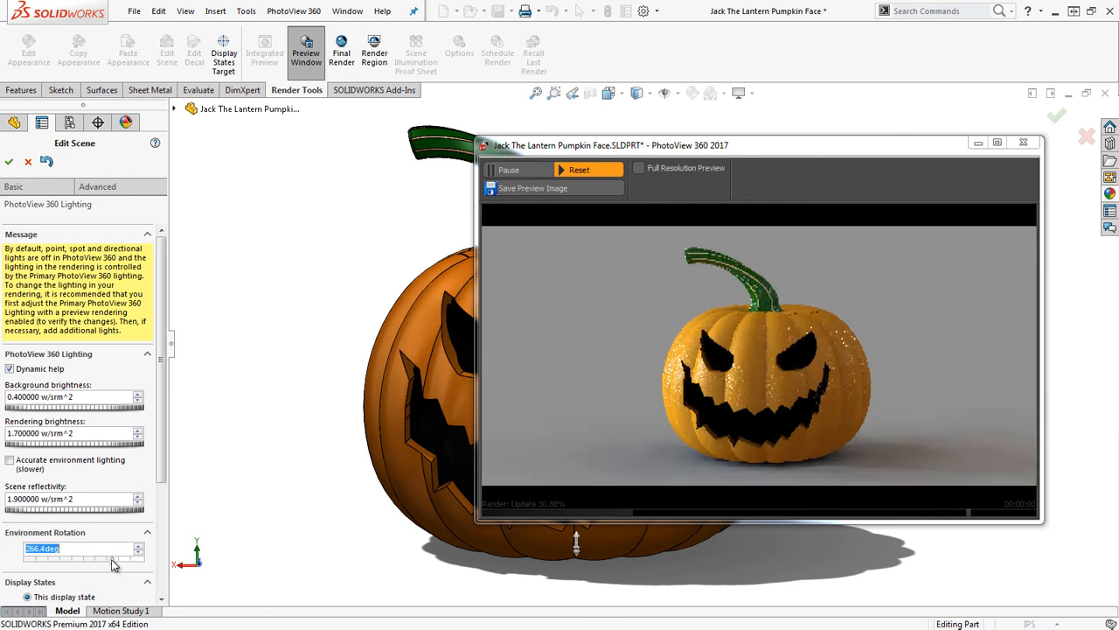
pyautogui.click(112, 564)
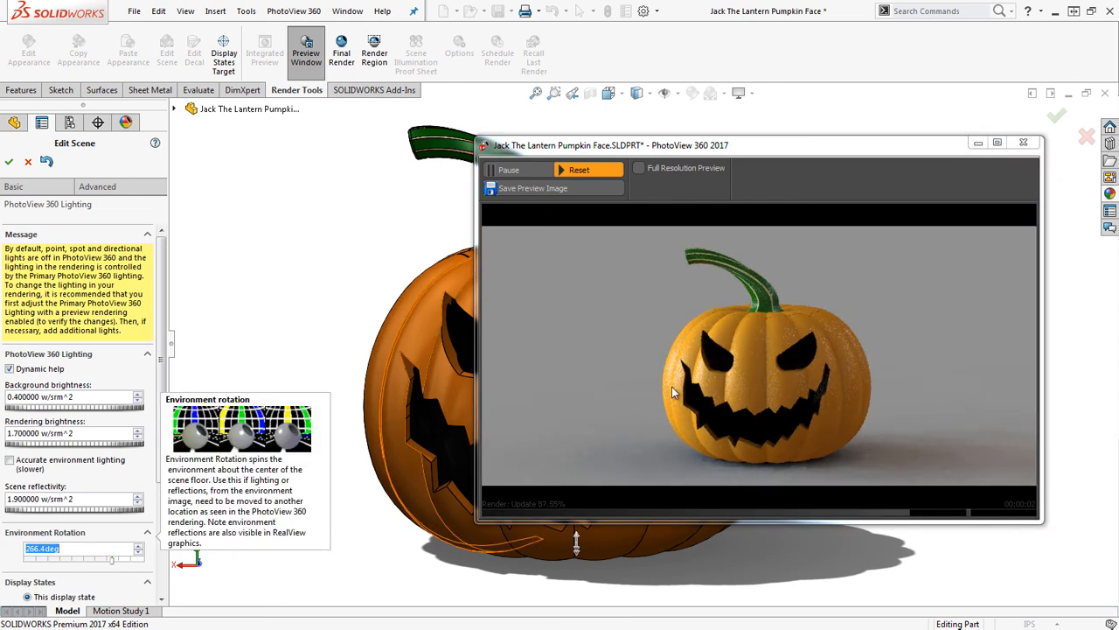
pyautogui.click(7, 165)
# Step: Start the PhotoView 360 final render of the pumpkin
pyautogui.click(296, 13)
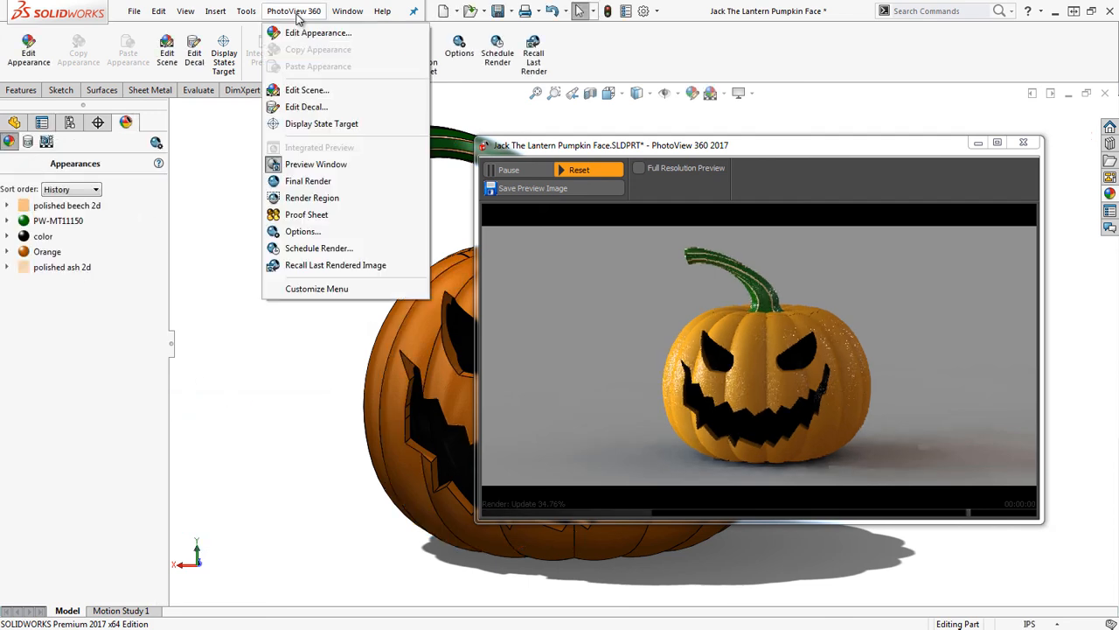
pyautogui.click(321, 184)
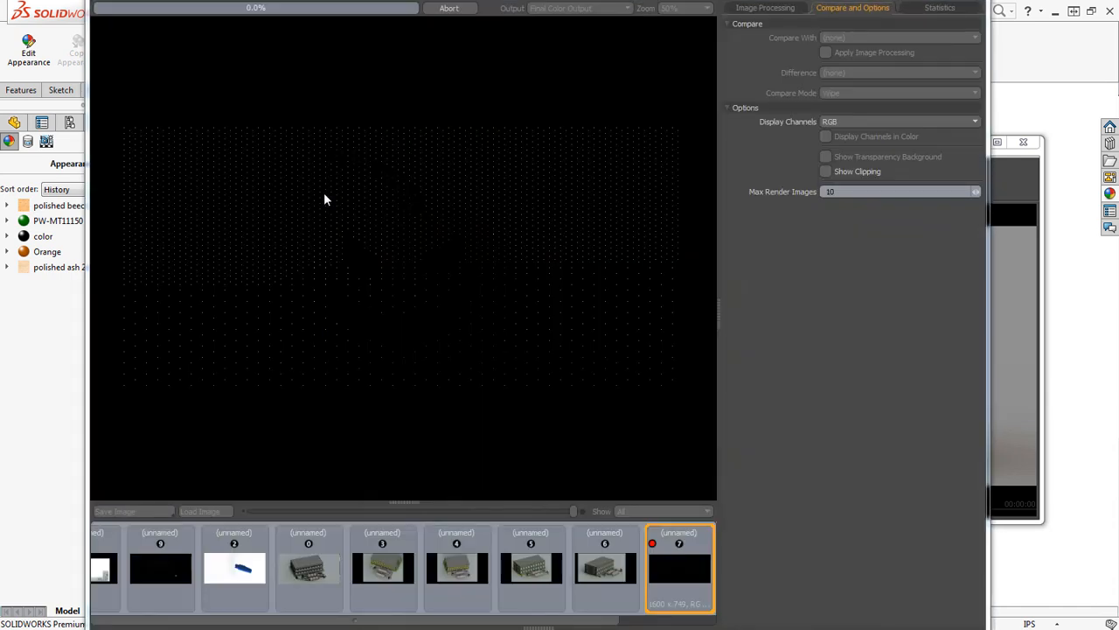